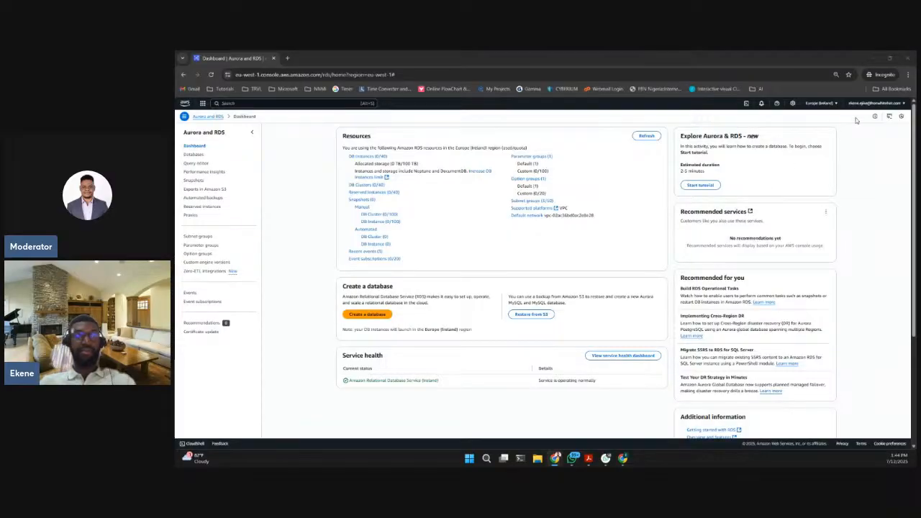
- Enlarge the page zoom of the Aurora and RDS dashboard to 150%
{"action": "left_click", "coordinate": [908, 74]}
{"action": "left_click", "coordinate": [885, 208]}
{"action": "left_click", "coordinate": [884, 208]}
{"action": "left_click", "coordinate": [885, 208]}
{"action": "left_click", "coordinate": [885, 208]}
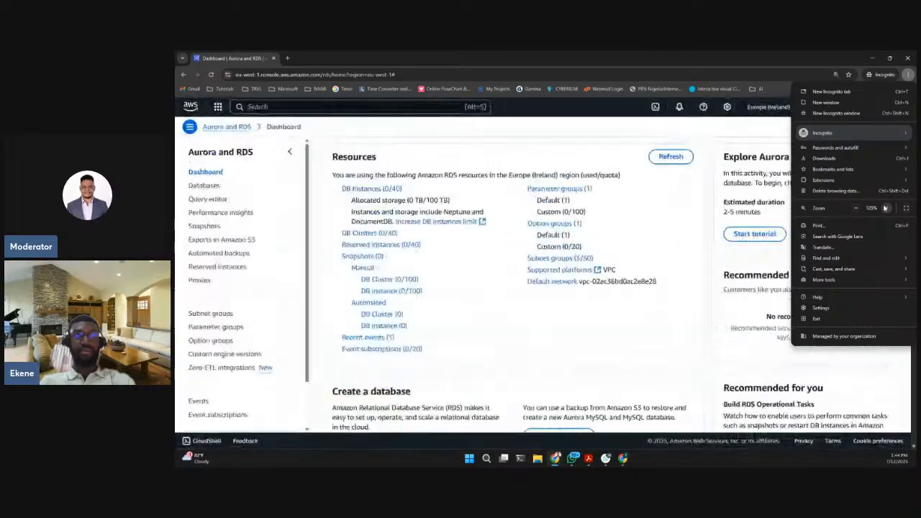
{"action": "left_click", "coordinate": [884, 208]}
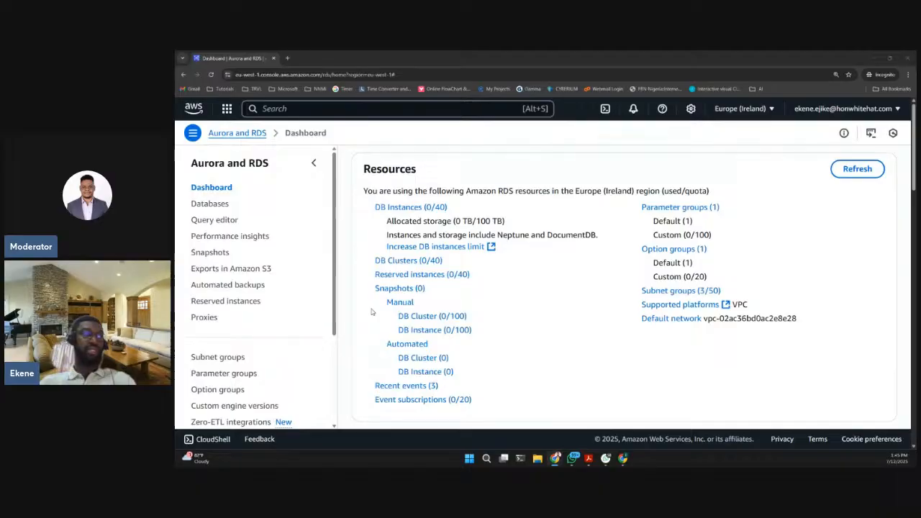
{"action": "left_click", "coordinate": [313, 164]}
{"action": "left_click", "coordinate": [193, 132]}
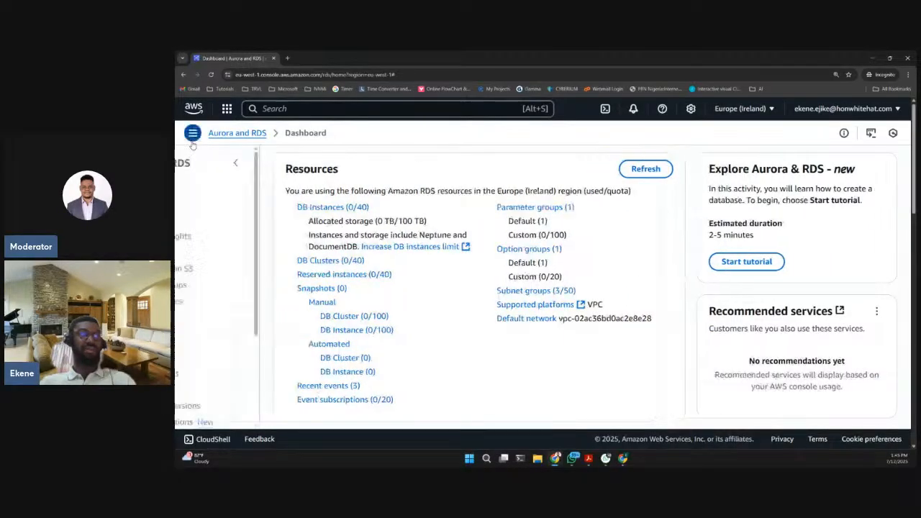
{"action": "scroll", "coordinate": [278, 236], "scroll_direction": "down", "scroll_amount": 2}
{"action": "scroll", "coordinate": [241, 261], "scroll_direction": "up", "scroll_amount": 2}
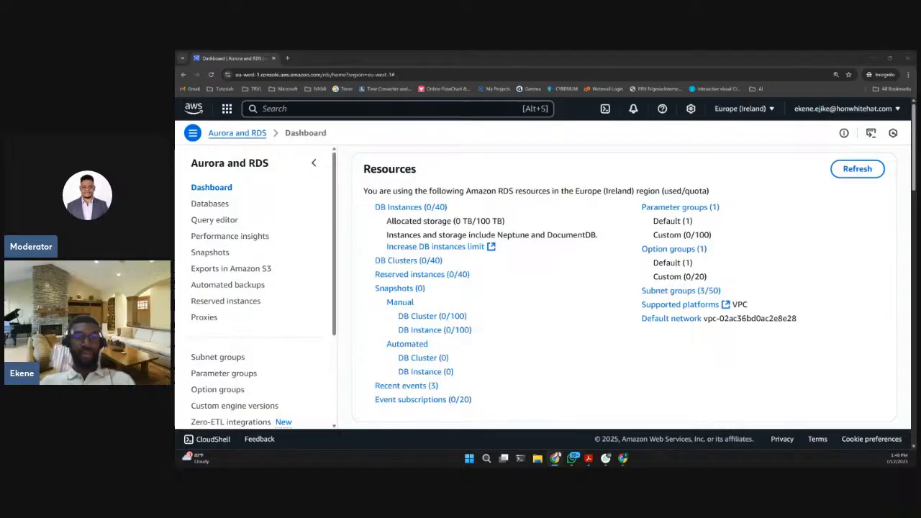
{"action": "left_click", "coordinate": [908, 75]}
{"action": "left_click", "coordinate": [887, 208]}
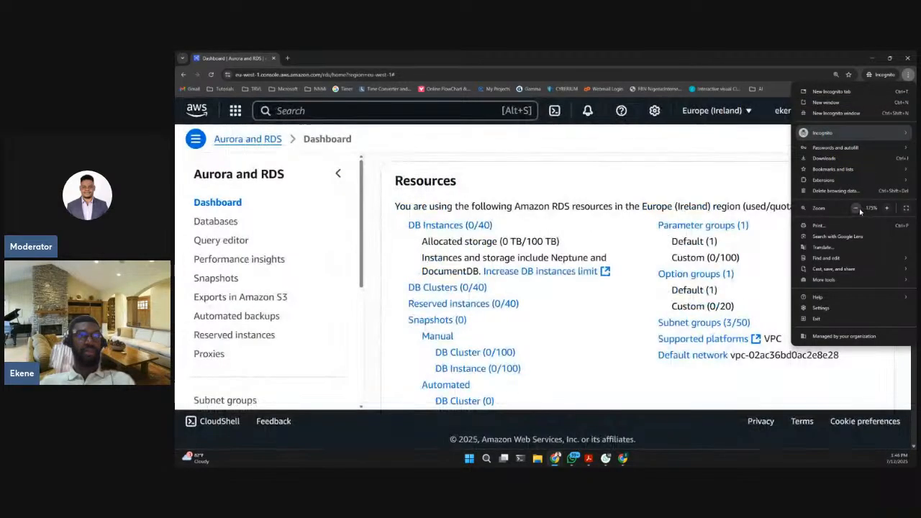
{"action": "left_click", "coordinate": [856, 208]}
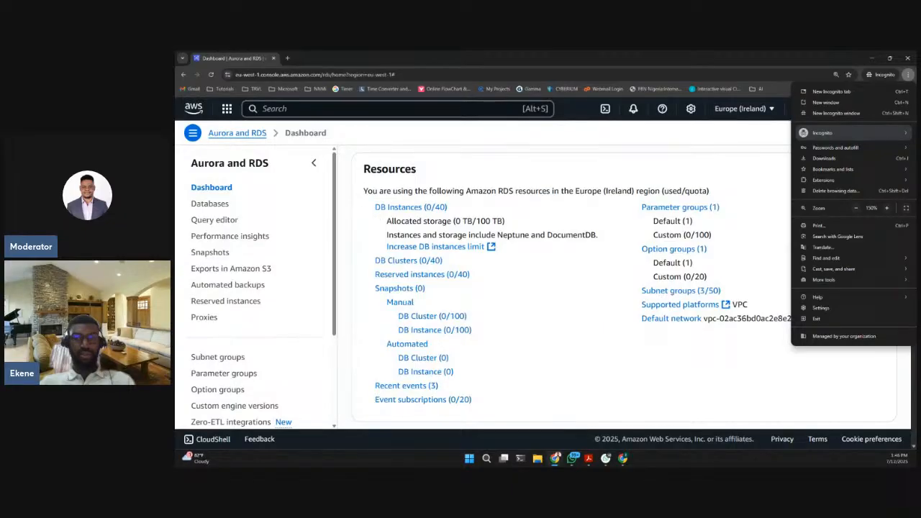
{"action": "key", "text": "Escape"}
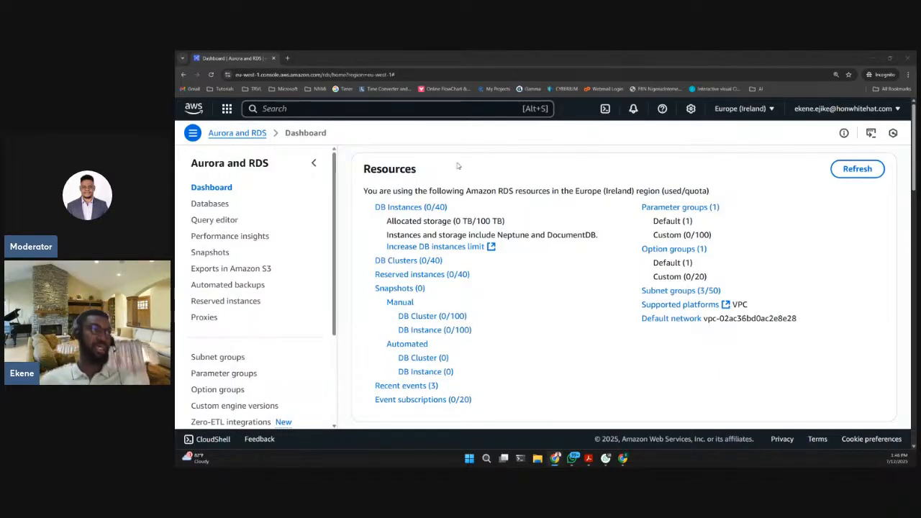
- View the Databases list, and return to the Aurora and RDS service by searching the console for "rds"
{"action": "left_click", "coordinate": [219, 206]}
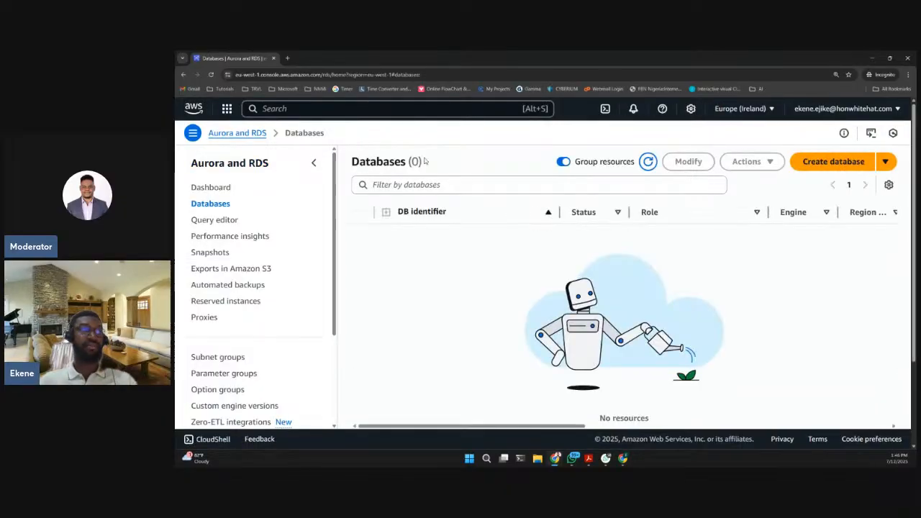
{"action": "left_click", "coordinate": [314, 162]}
{"action": "left_click", "coordinate": [310, 108]}
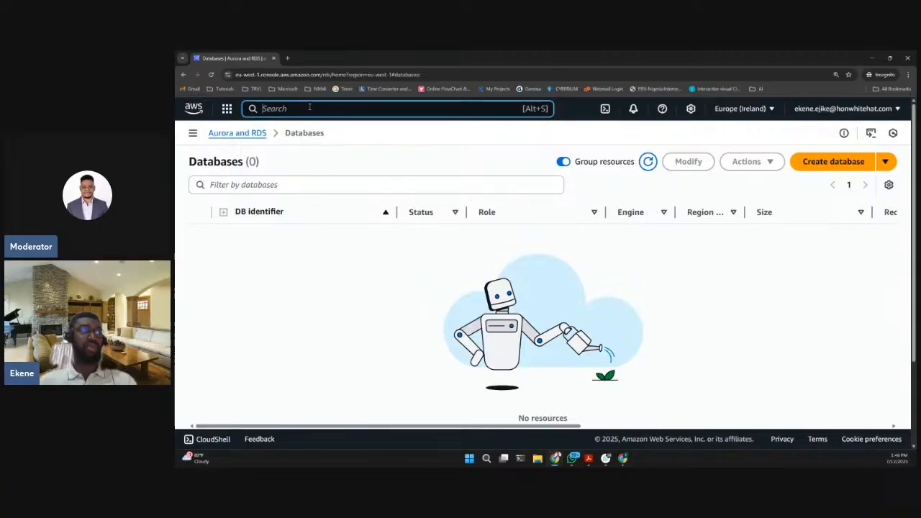
{"action": "type", "text": "rds"}
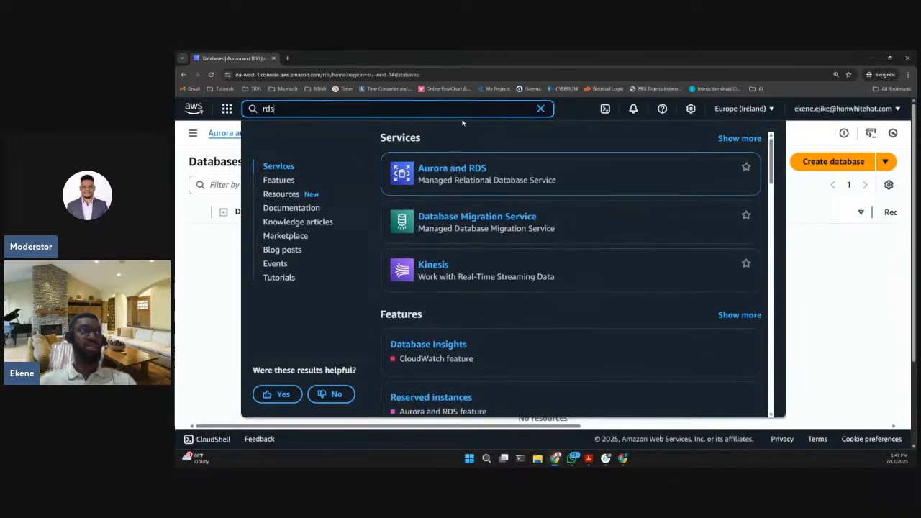
{"action": "left_click", "coordinate": [450, 170]}
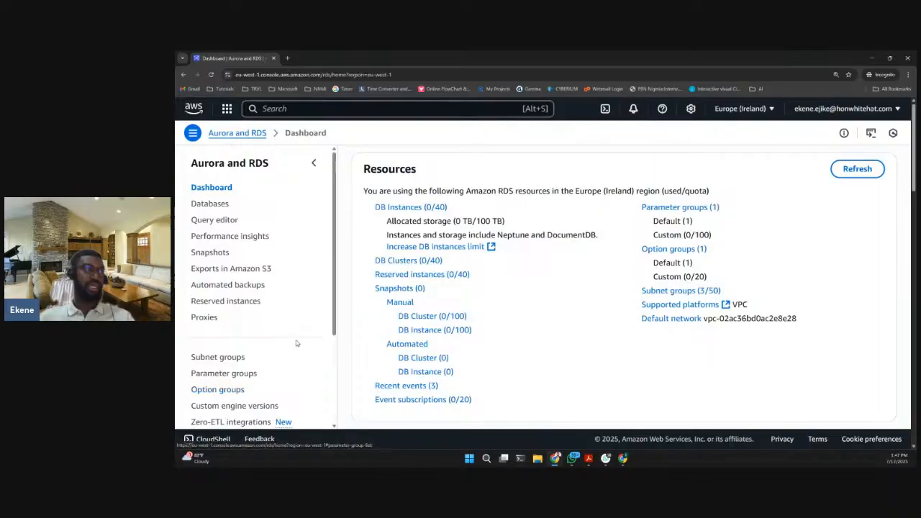
- Open the Databases list with the side navigation collapsed and start creating a new database
{"action": "left_click", "coordinate": [209, 204]}
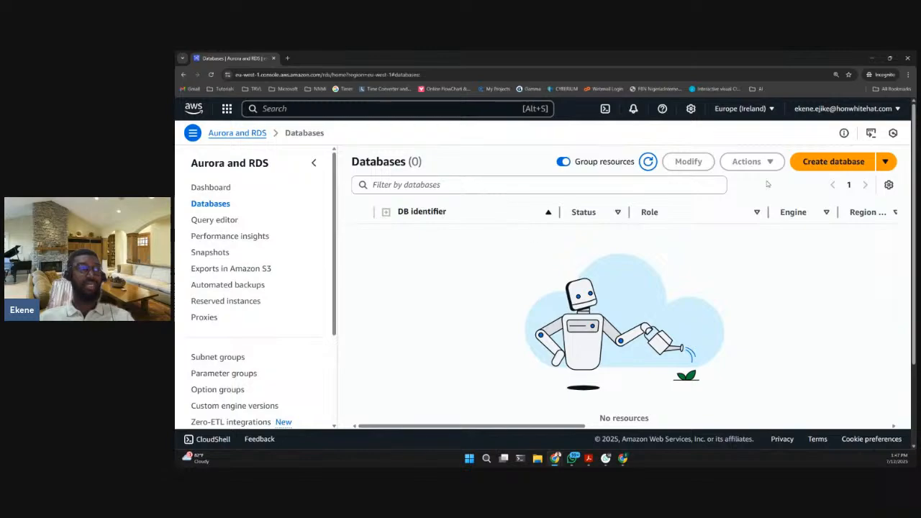
{"action": "left_click", "coordinate": [314, 162]}
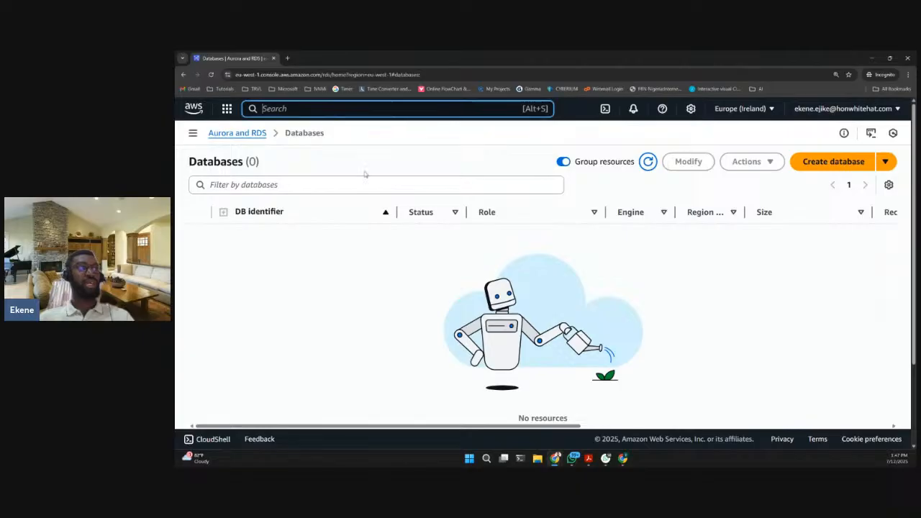
{"action": "left_click", "coordinate": [812, 163]}
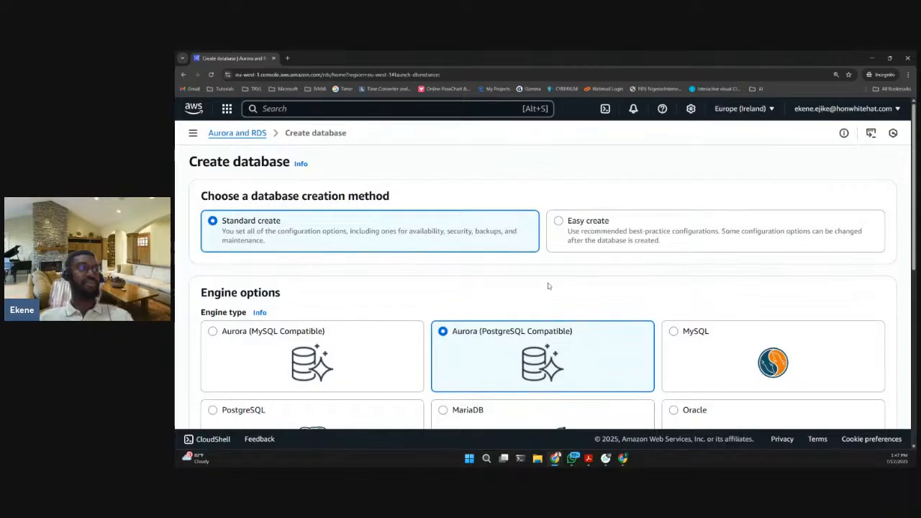
- Examine the database creation methods and the engine types offered for the new database
{"action": "scroll", "coordinate": [548, 285], "scroll_direction": "down", "scroll_amount": 2}
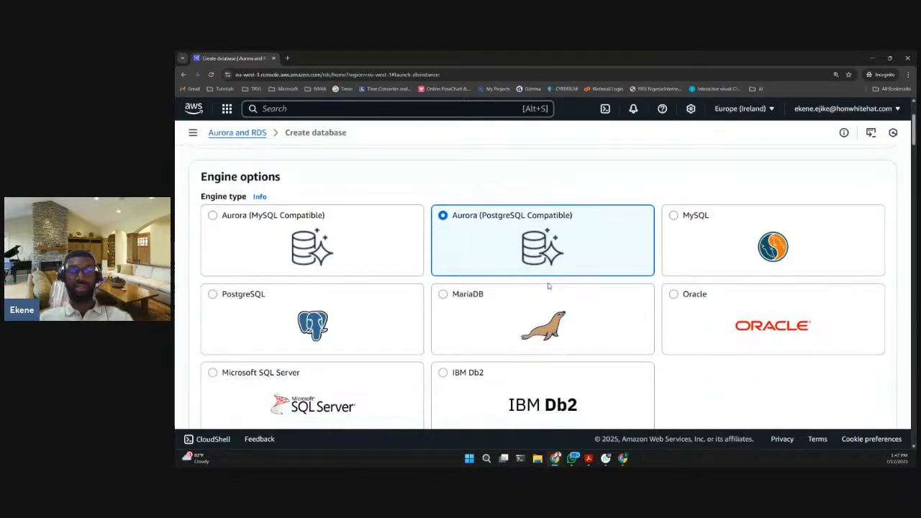
{"action": "scroll", "coordinate": [547, 285], "scroll_direction": "up", "scroll_amount": 1}
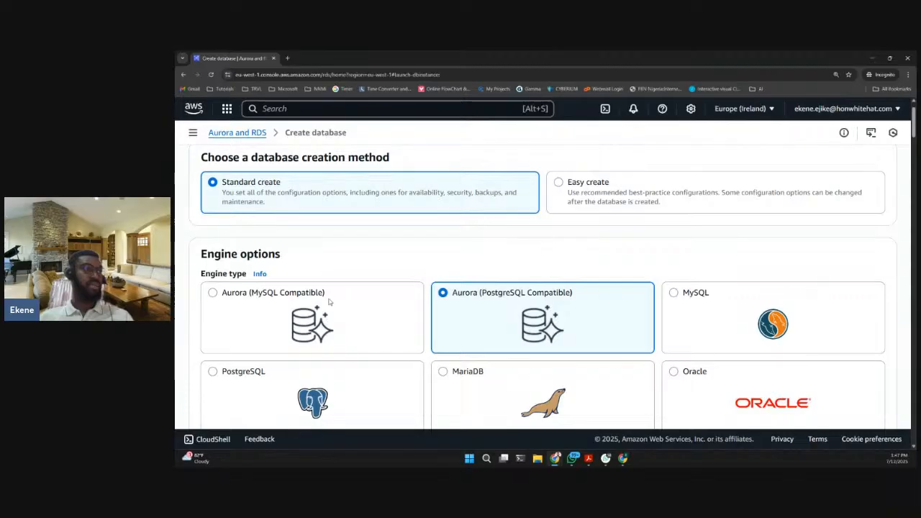
{"action": "scroll", "coordinate": [483, 268], "scroll_direction": "down", "scroll_amount": 1}
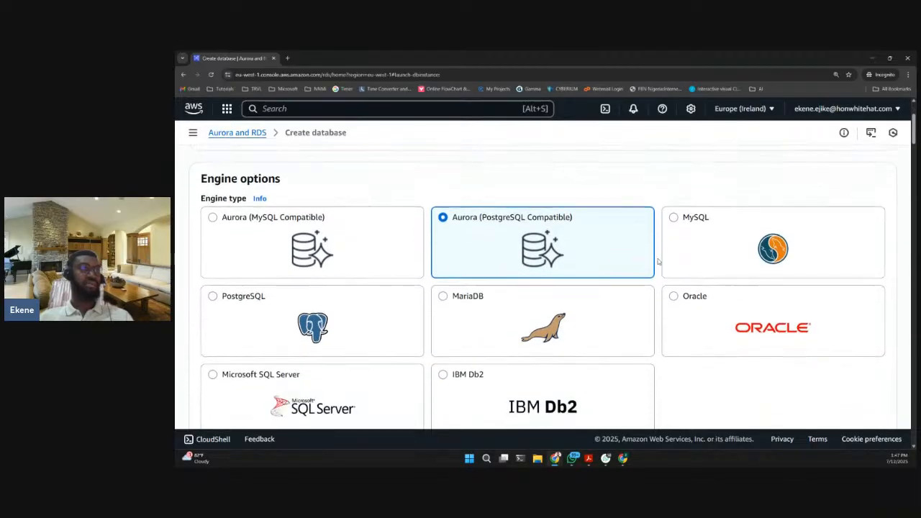
{"action": "scroll", "coordinate": [658, 261], "scroll_direction": "up", "scroll_amount": 2}
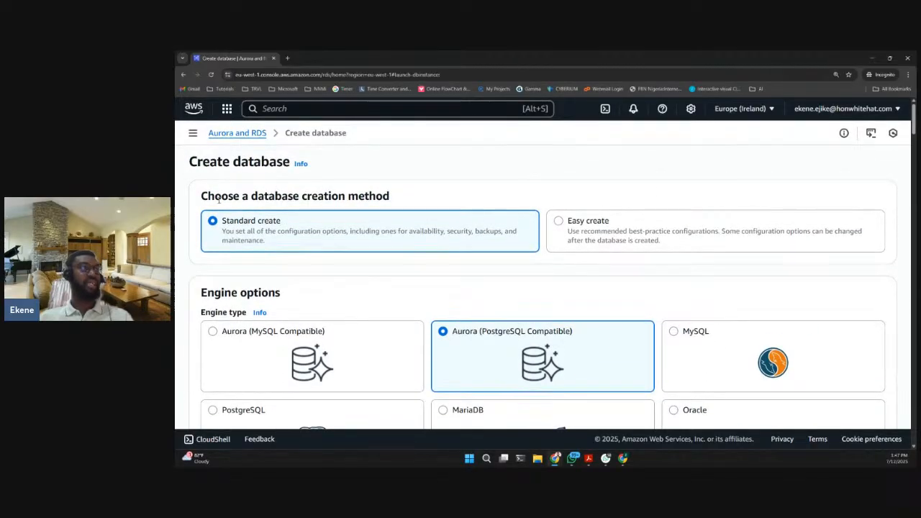
{"action": "left_click_drag", "start_coordinate": [215, 196], "coordinate": [395, 203]}
{"action": "left_click", "coordinate": [395, 202]}
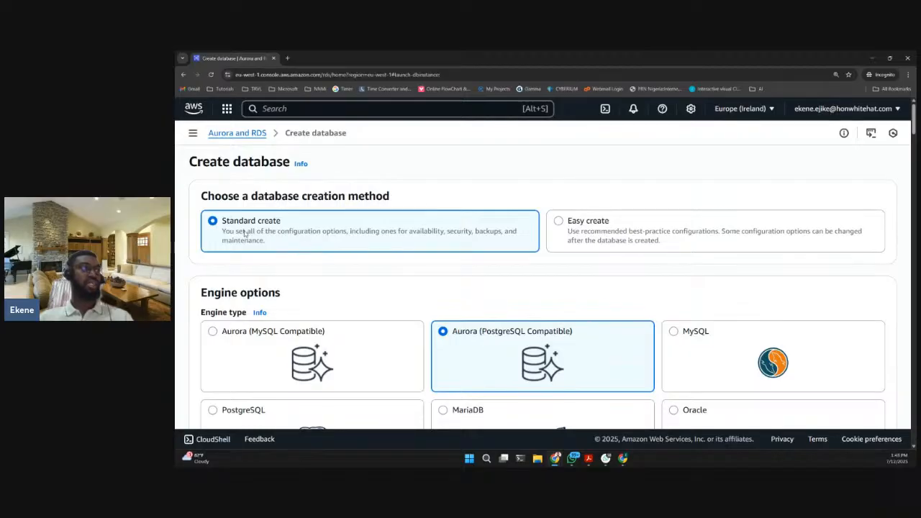
- Switch the creation method to Easy create to compare its configuration, and return to Standard create
{"action": "left_click", "coordinate": [565, 228]}
{"action": "left_click", "coordinate": [339, 238]}
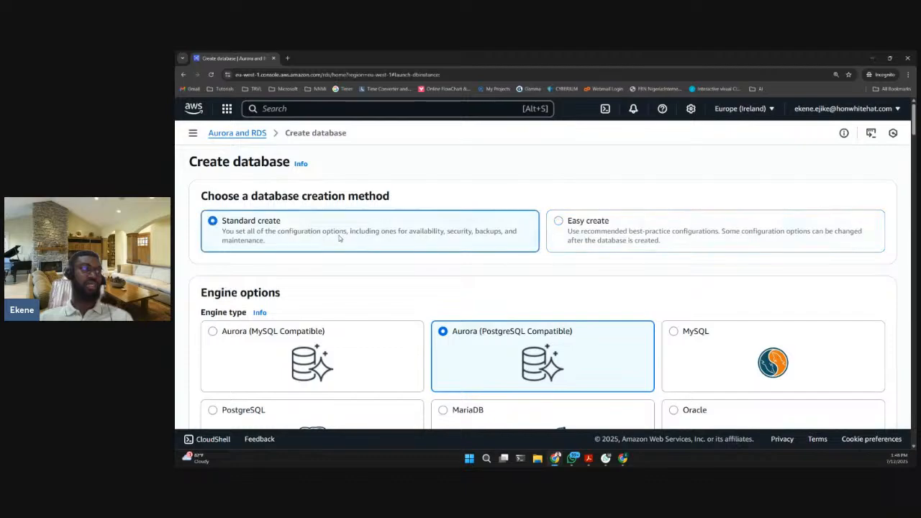
{"action": "scroll", "coordinate": [340, 238], "scroll_direction": "down", "scroll_amount": 1}
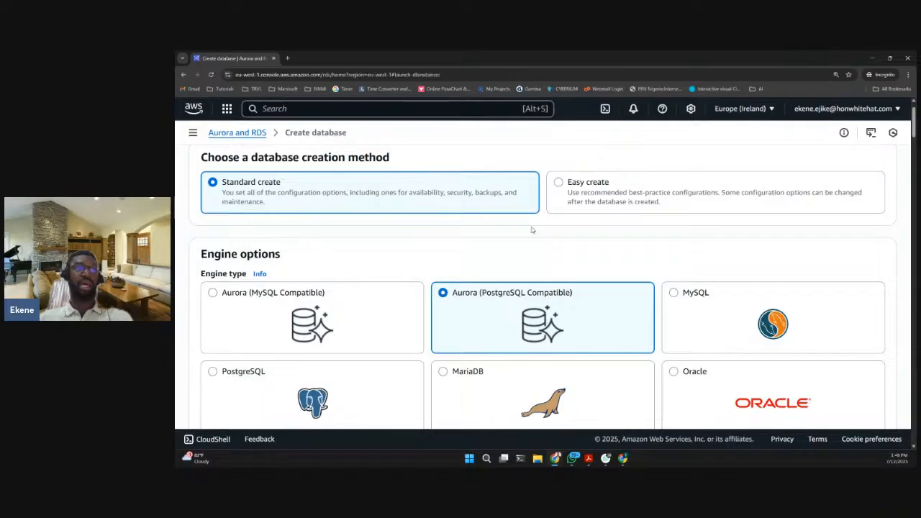
{"action": "left_click_drag", "start_coordinate": [569, 193], "coordinate": [718, 196]}
{"action": "left_click", "coordinate": [663, 207]}
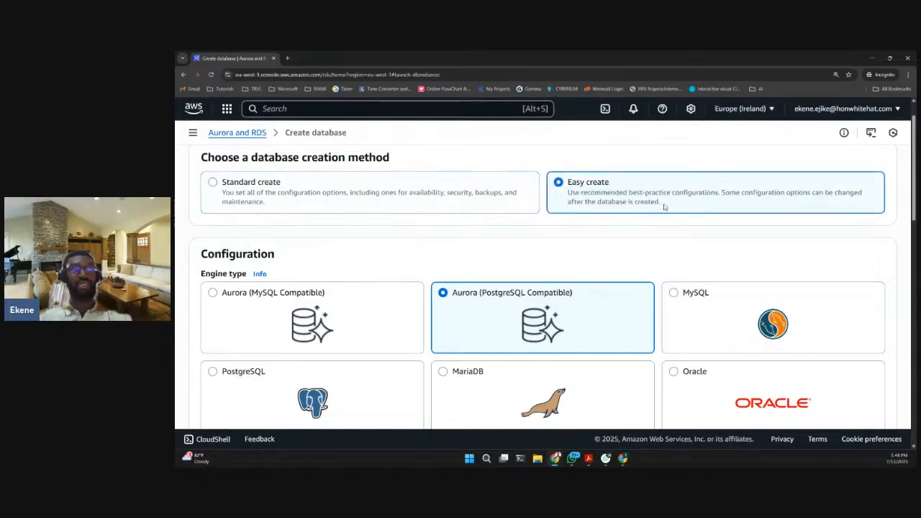
{"action": "scroll", "coordinate": [358, 235], "scroll_direction": "down", "scroll_amount": 1}
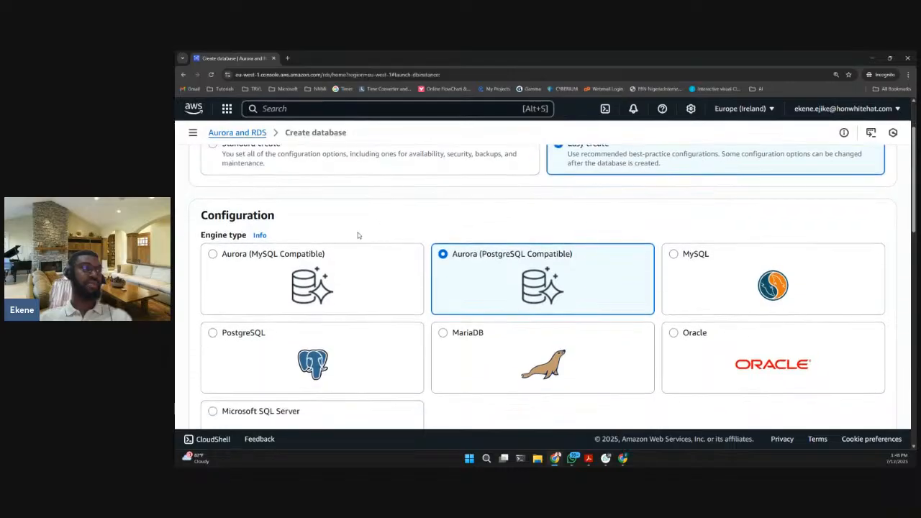
{"action": "scroll", "coordinate": [324, 212], "scroll_direction": "up", "scroll_amount": 2}
{"action": "left_click", "coordinate": [358, 249]}
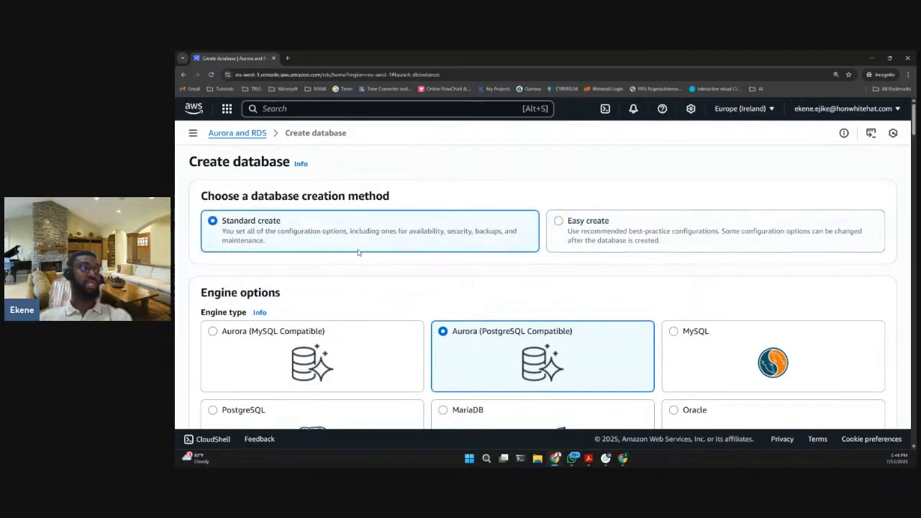
- Choose MySQL as the engine type for the new database
{"action": "scroll", "coordinate": [330, 268], "scroll_direction": "down", "scroll_amount": 2}
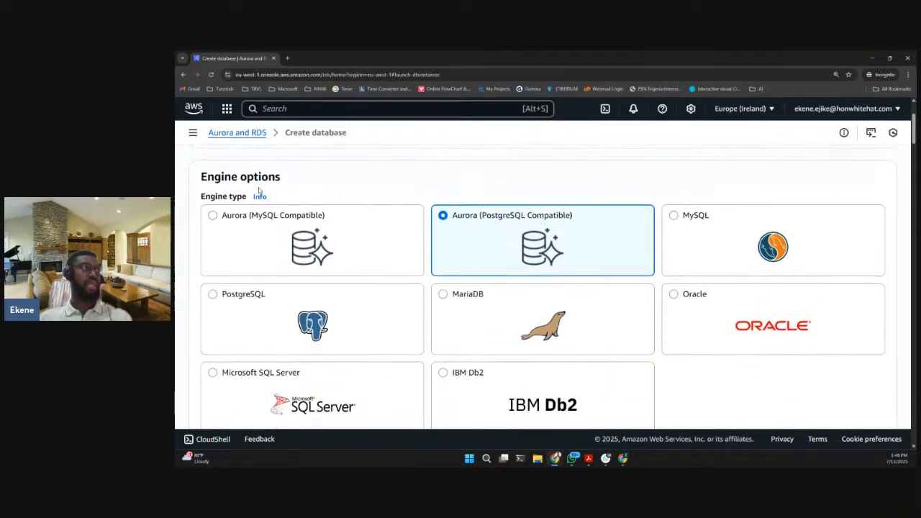
{"action": "scroll", "coordinate": [300, 193], "scroll_direction": "down", "scroll_amount": 1}
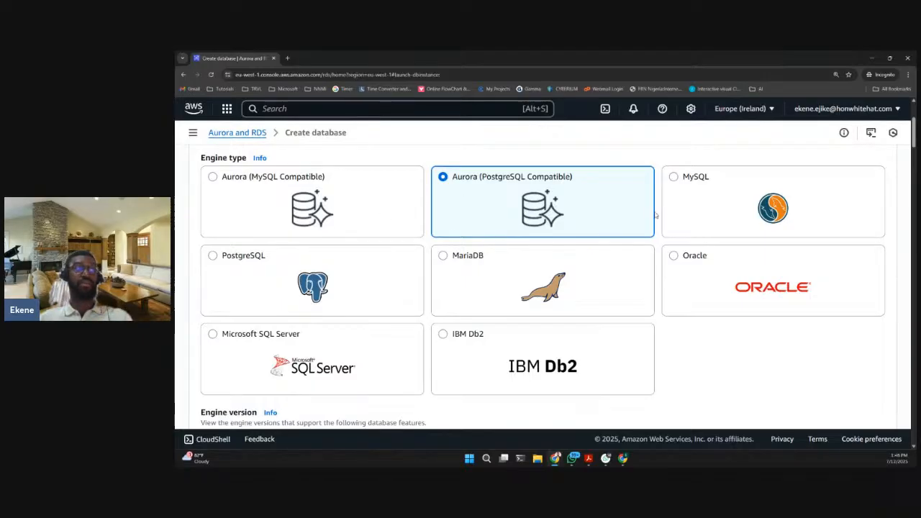
{"action": "left_click", "coordinate": [720, 184]}
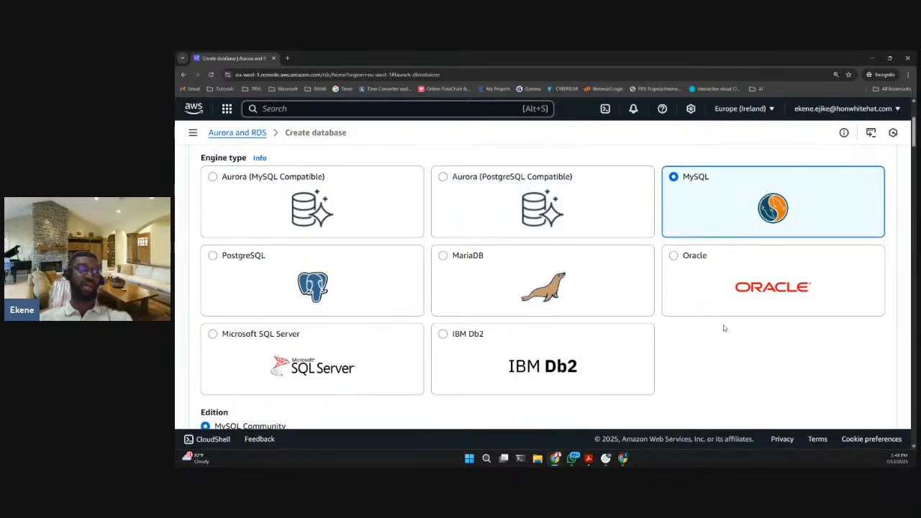
- Review the MySQL edition, version filters, engine version, templates, and availability and durability deployment options
{"action": "scroll", "coordinate": [679, 282], "scroll_direction": "down", "scroll_amount": 1}
{"action": "scroll", "coordinate": [665, 319], "scroll_direction": "down", "scroll_amount": 2}
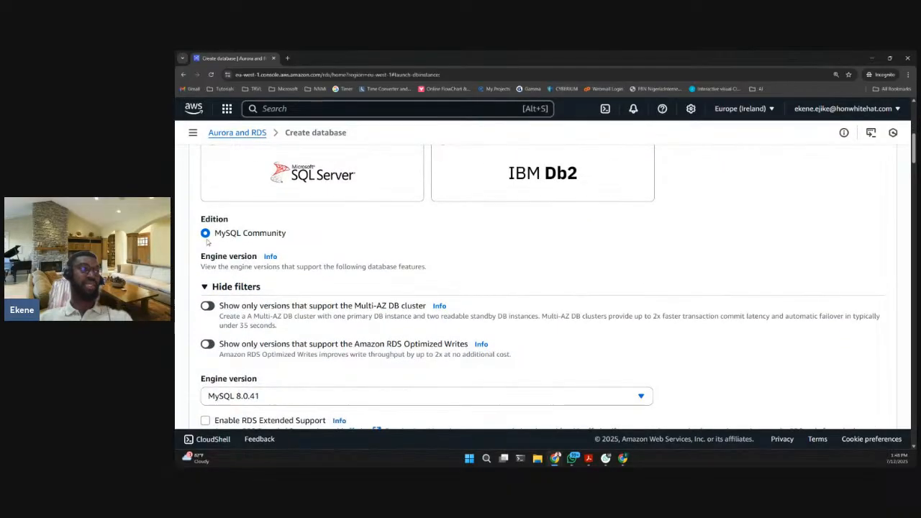
{"action": "scroll", "coordinate": [314, 241], "scroll_direction": "down", "scroll_amount": 1}
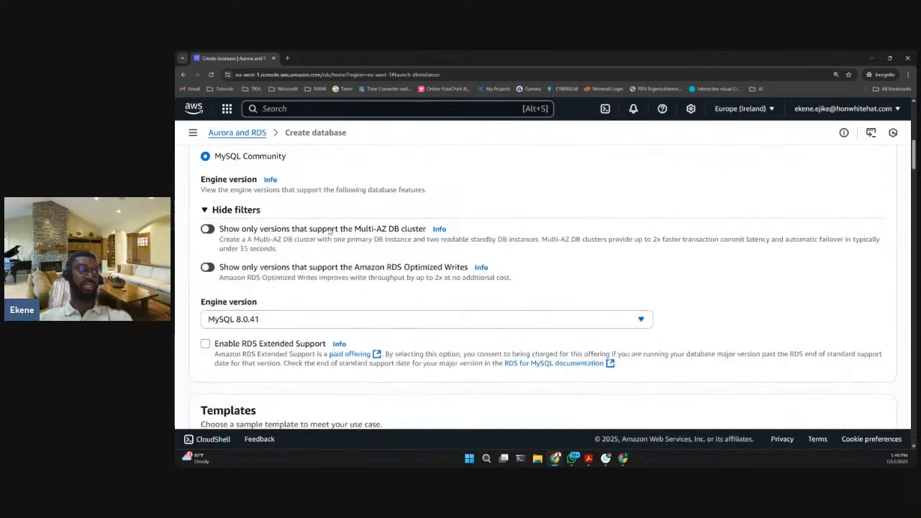
{"action": "scroll", "coordinate": [216, 270], "scroll_direction": "up", "scroll_amount": 1}
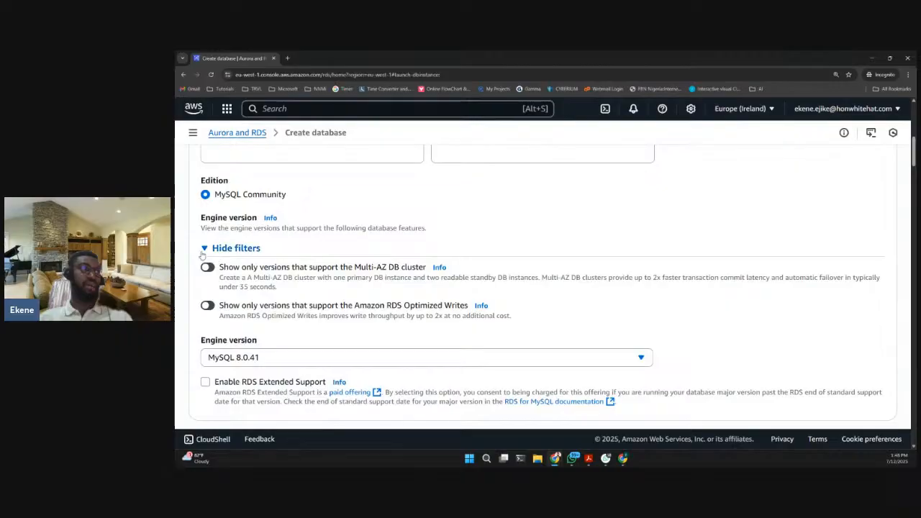
{"action": "scroll", "coordinate": [237, 327], "scroll_direction": "down", "scroll_amount": 1}
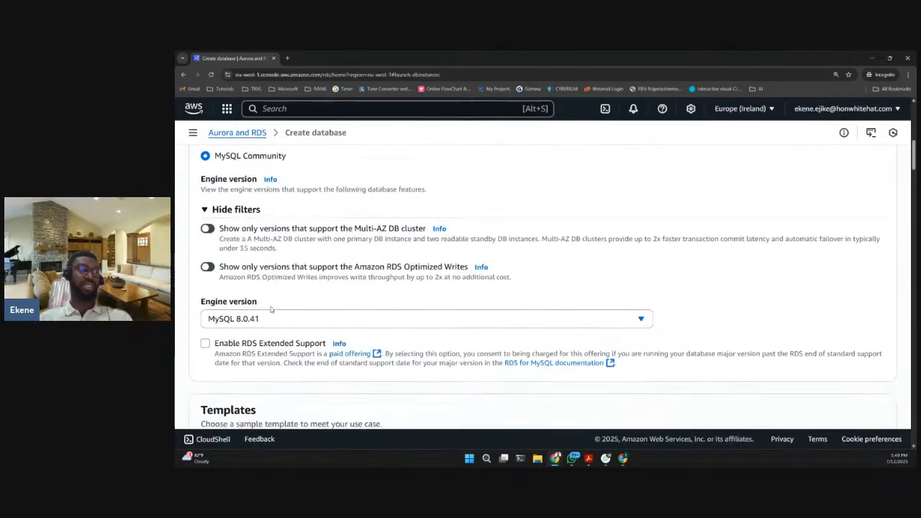
{"action": "scroll", "coordinate": [257, 278], "scroll_direction": "down", "scroll_amount": 2}
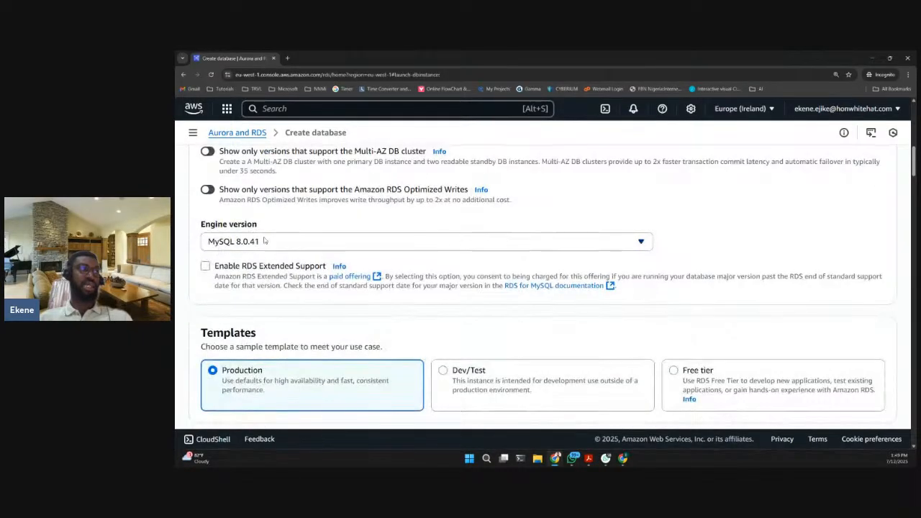
{"action": "scroll", "coordinate": [319, 243], "scroll_direction": "down", "scroll_amount": 4}
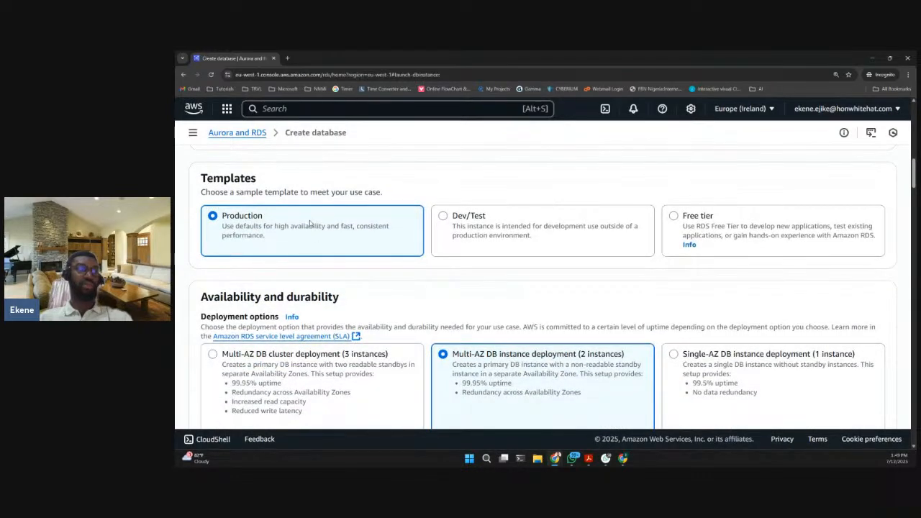
{"action": "scroll", "coordinate": [310, 223], "scroll_direction": "down", "scroll_amount": 1}
{"action": "scroll", "coordinate": [309, 223], "scroll_direction": "down", "scroll_amount": 2}
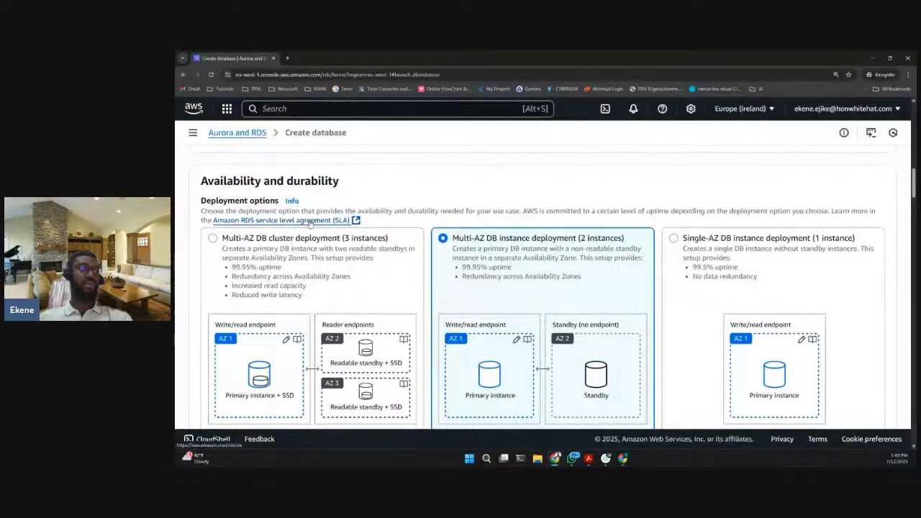
{"action": "scroll", "coordinate": [310, 224], "scroll_direction": "up", "scroll_amount": 1}
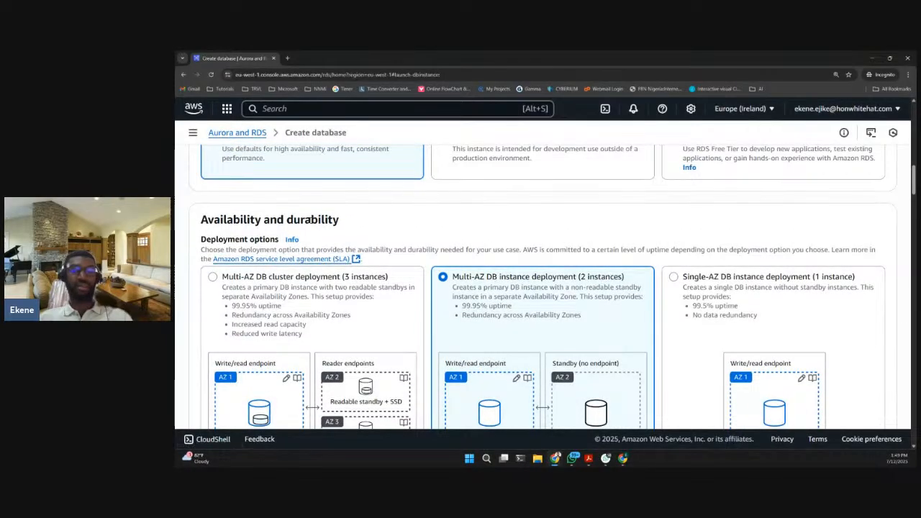
- Choose the Free tier template for the database and review the deployment options available with it
{"action": "scroll", "coordinate": [310, 219], "scroll_direction": "up", "scroll_amount": 1}
{"action": "scroll", "coordinate": [412, 241], "scroll_direction": "down", "scroll_amount": 2}
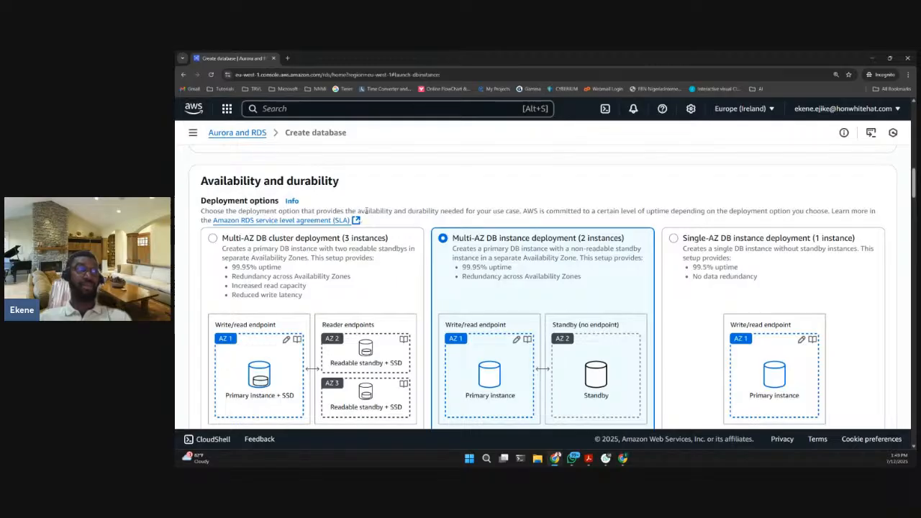
{"action": "scroll", "coordinate": [374, 203], "scroll_direction": "up", "scroll_amount": 2}
{"action": "scroll", "coordinate": [374, 203], "scroll_direction": "up", "scroll_amount": 3}
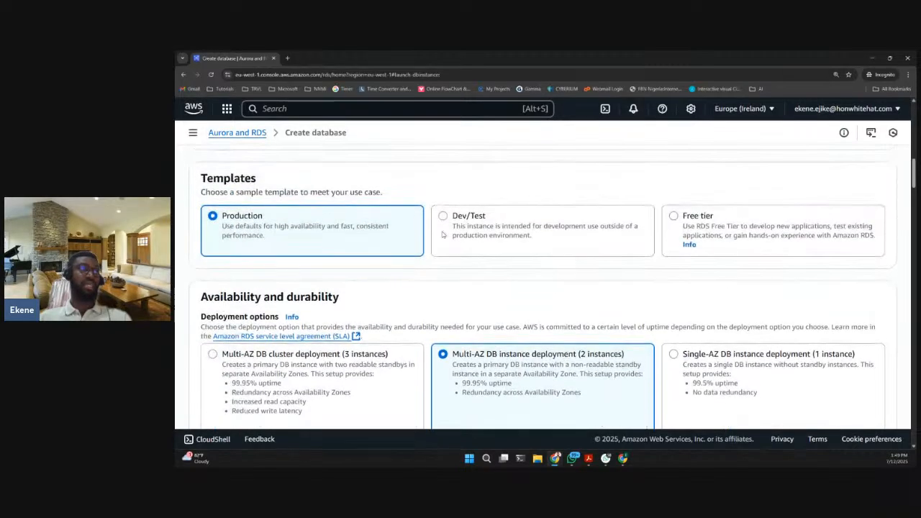
{"action": "left_click", "coordinate": [701, 228]}
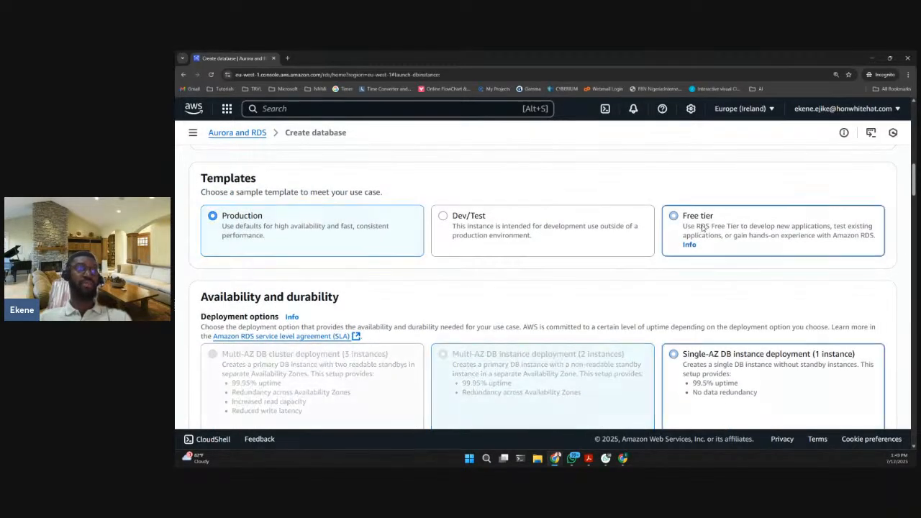
{"action": "scroll", "coordinate": [489, 231], "scroll_direction": "down", "scroll_amount": 1}
{"action": "scroll", "coordinate": [489, 231], "scroll_direction": "down", "scroll_amount": 2}
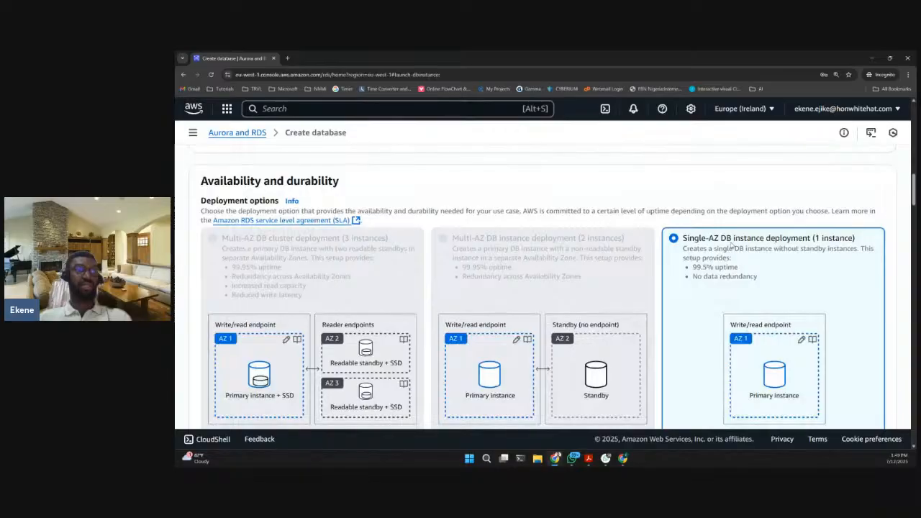
{"action": "scroll", "coordinate": [724, 255], "scroll_direction": "down", "scroll_amount": 1}
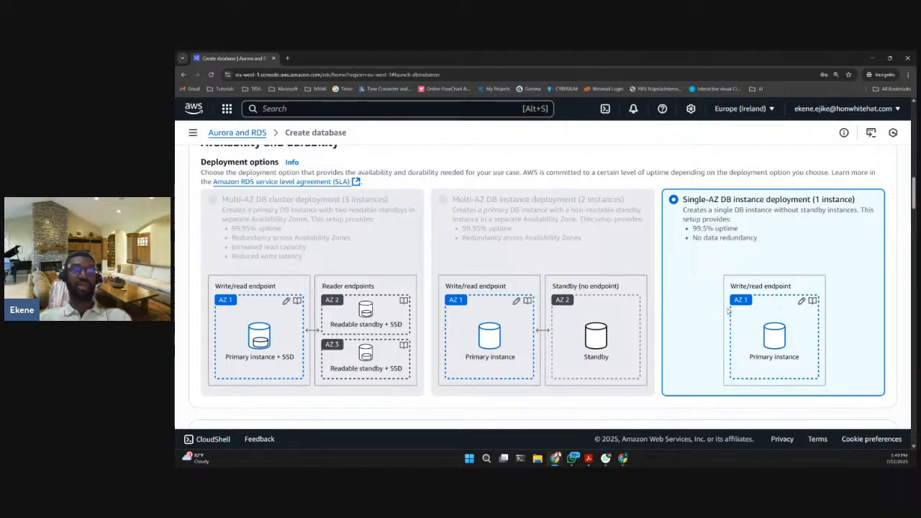
{"action": "scroll", "coordinate": [711, 255], "scroll_direction": "down", "scroll_amount": 1}
{"action": "scroll", "coordinate": [718, 205], "scroll_direction": "up", "scroll_amount": 3}
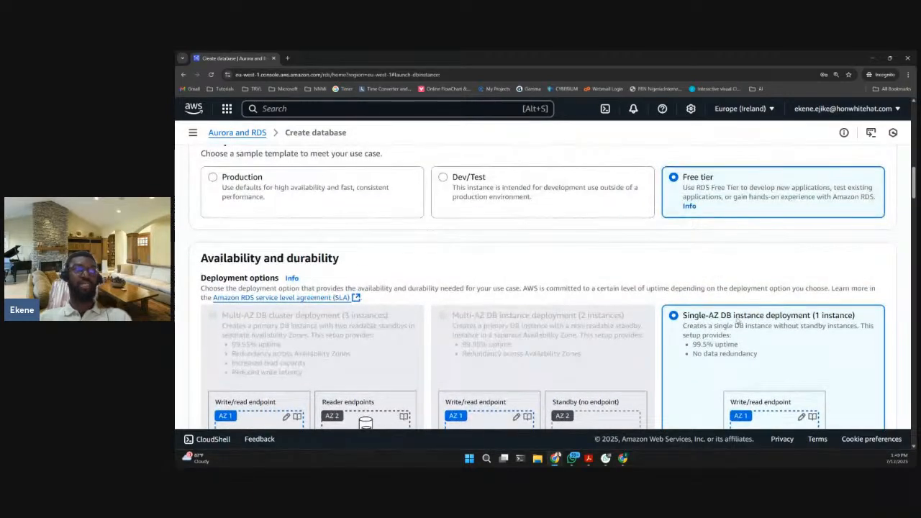
- Set the DB instance identifier to csn-wp-database
{"action": "scroll", "coordinate": [735, 340], "scroll_direction": "down", "scroll_amount": 5}
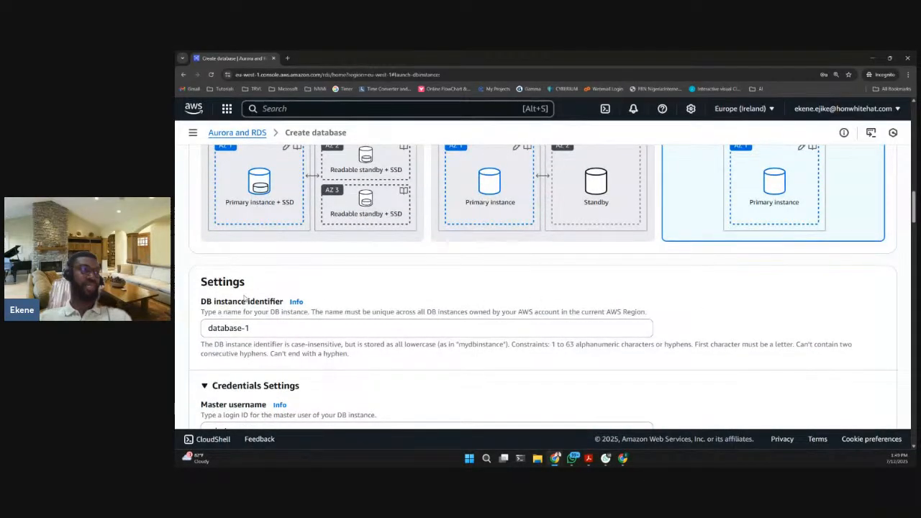
{"action": "scroll", "coordinate": [437, 292], "scroll_direction": "down", "scroll_amount": 2}
{"action": "left_click", "coordinate": [265, 253]}
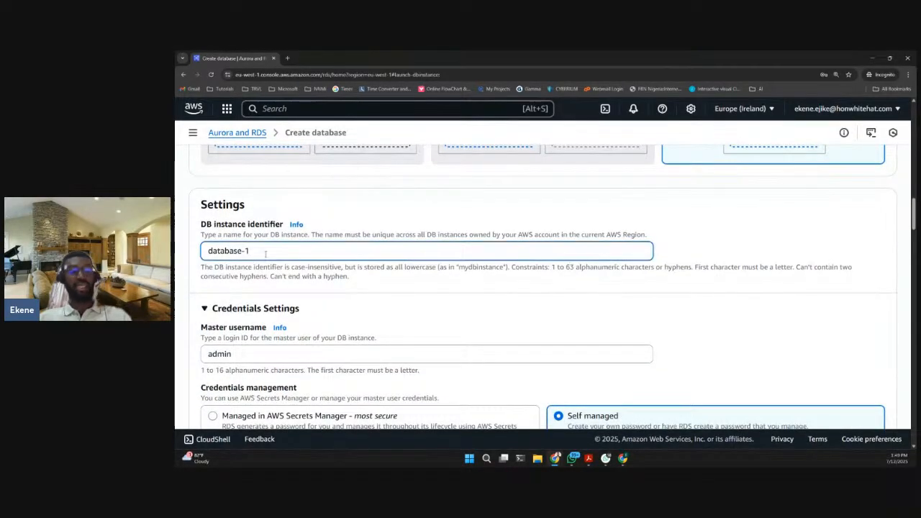
{"action": "key", "text": "ctrl+a"}
{"action": "type", "text": "csn"}
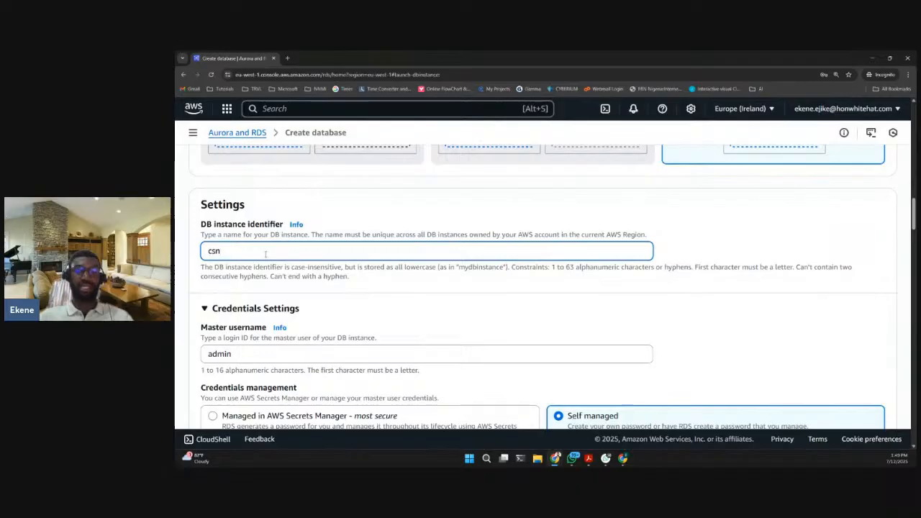
{"action": "type", "text": "-wp-d"}
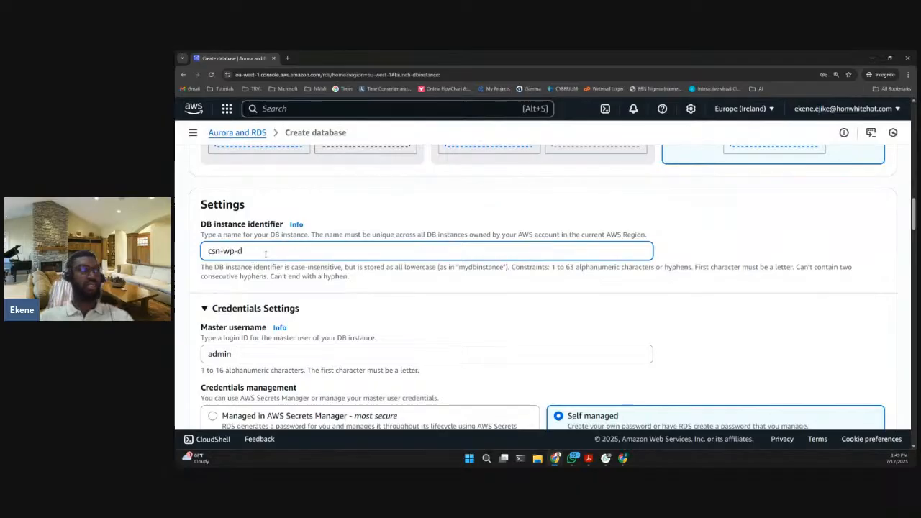
{"action": "type", "text": "atabase"}
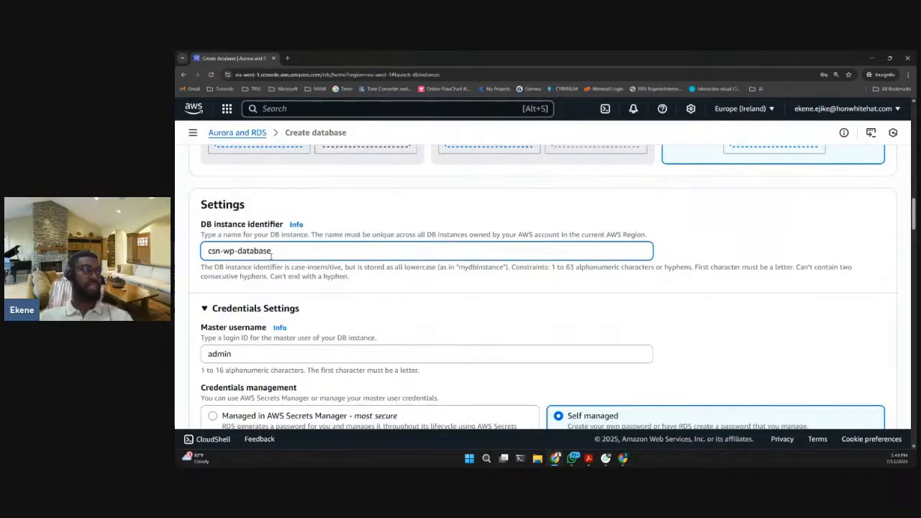
- Review the master username, credentials management choices and master password fields in the credentials settings
{"action": "scroll", "coordinate": [295, 265], "scroll_direction": "down", "scroll_amount": 1}
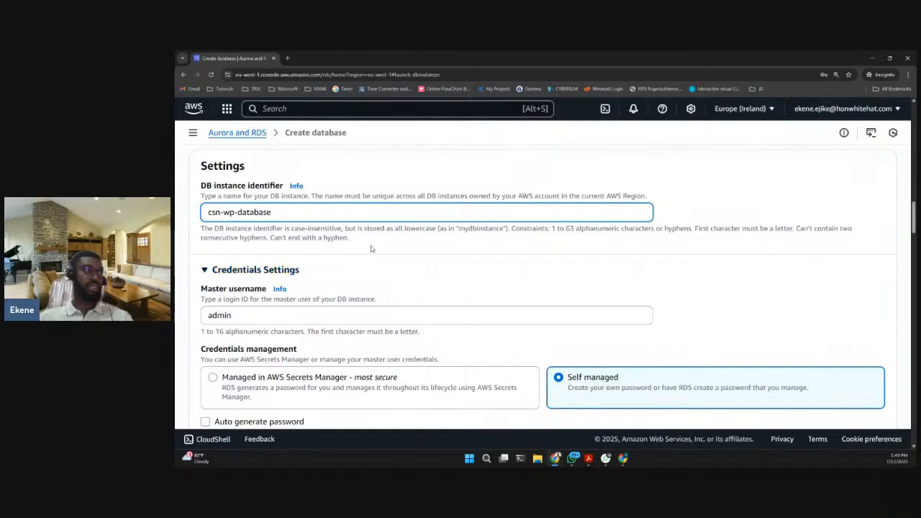
{"action": "scroll", "coordinate": [370, 247], "scroll_direction": "down", "scroll_amount": 2}
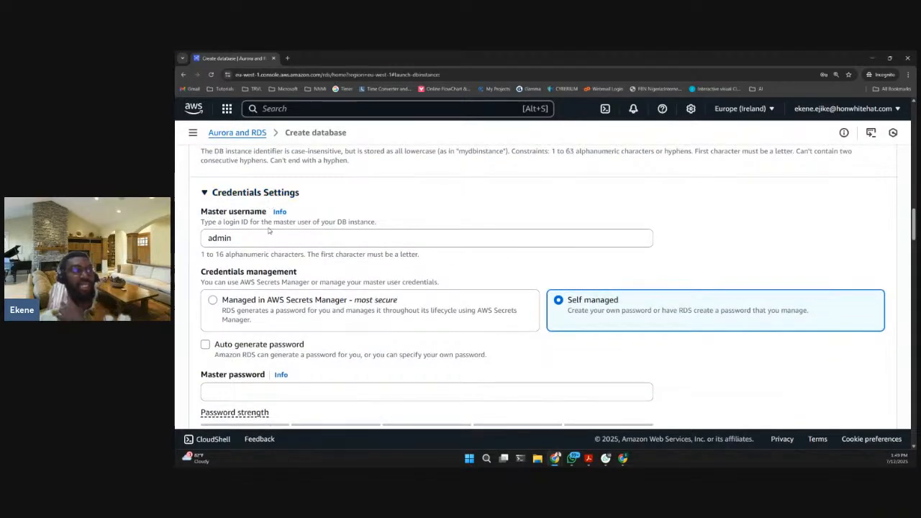
{"action": "double_click", "coordinate": [220, 237]}
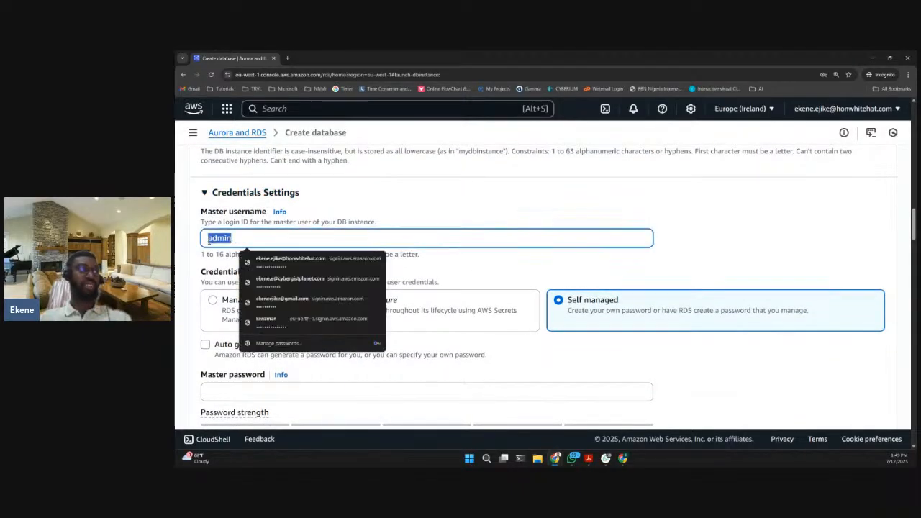
{"action": "left_click", "coordinate": [272, 254]}
{"action": "scroll", "coordinate": [272, 253], "scroll_direction": "down", "scroll_amount": 1}
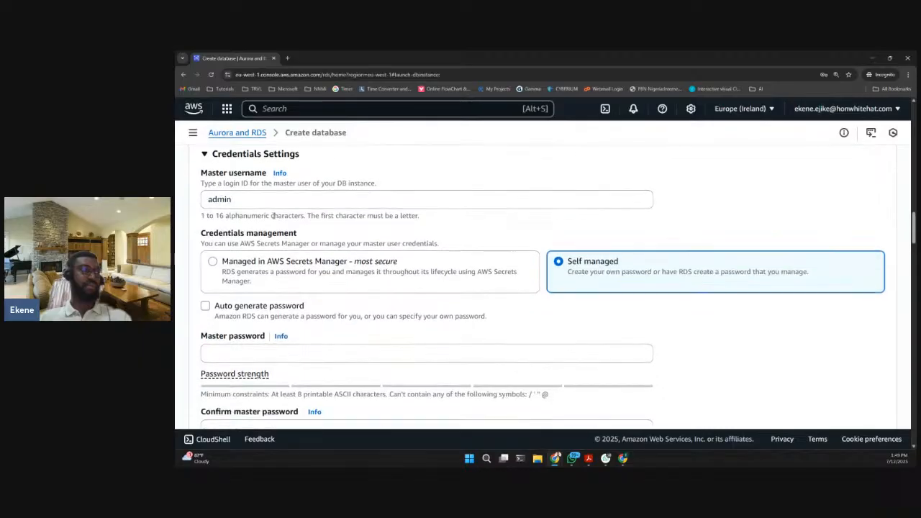
{"action": "scroll", "coordinate": [281, 249], "scroll_direction": "down", "scroll_amount": 1}
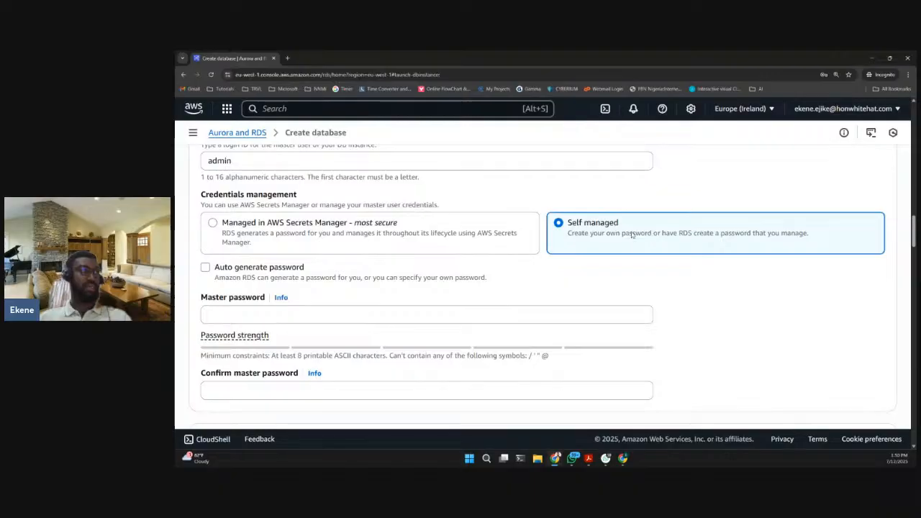
{"action": "scroll", "coordinate": [317, 267], "scroll_direction": "down", "scroll_amount": 1}
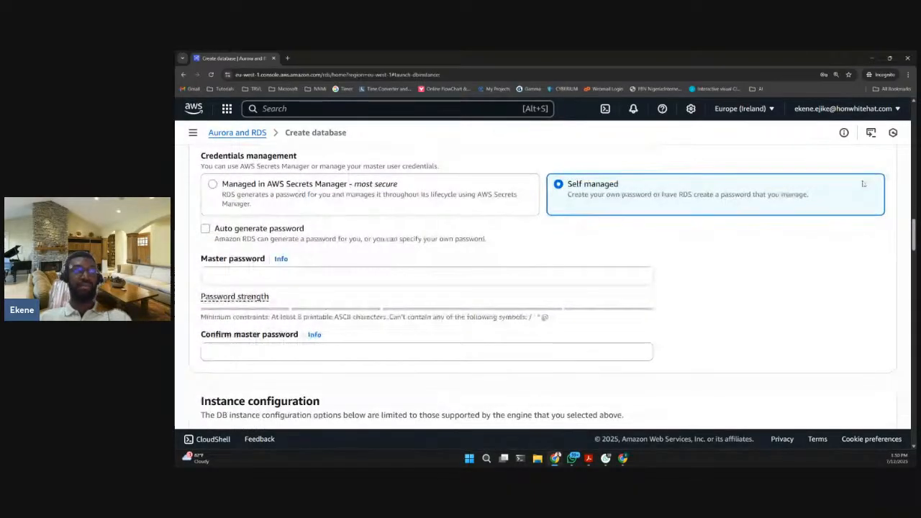
- Enlarge the browser page zoom to 200%
{"action": "left_click", "coordinate": [908, 74]}
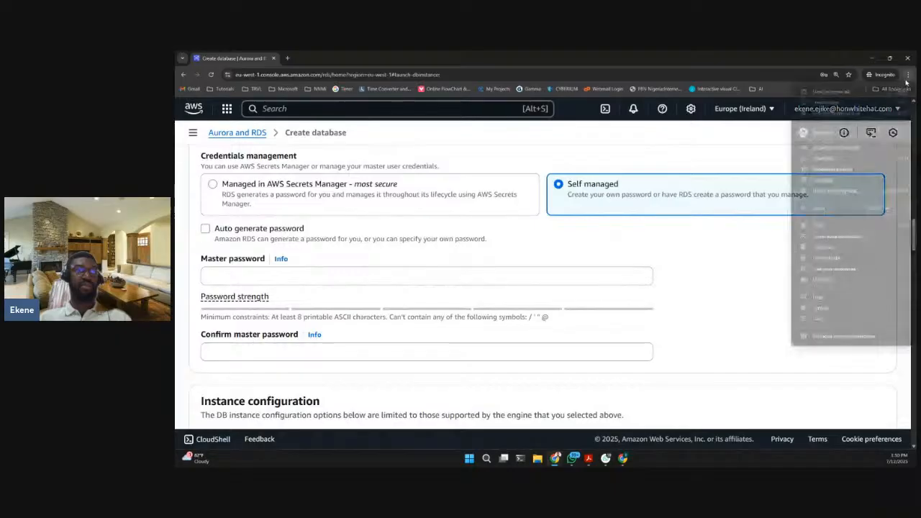
{"action": "left_click", "coordinate": [888, 209]}
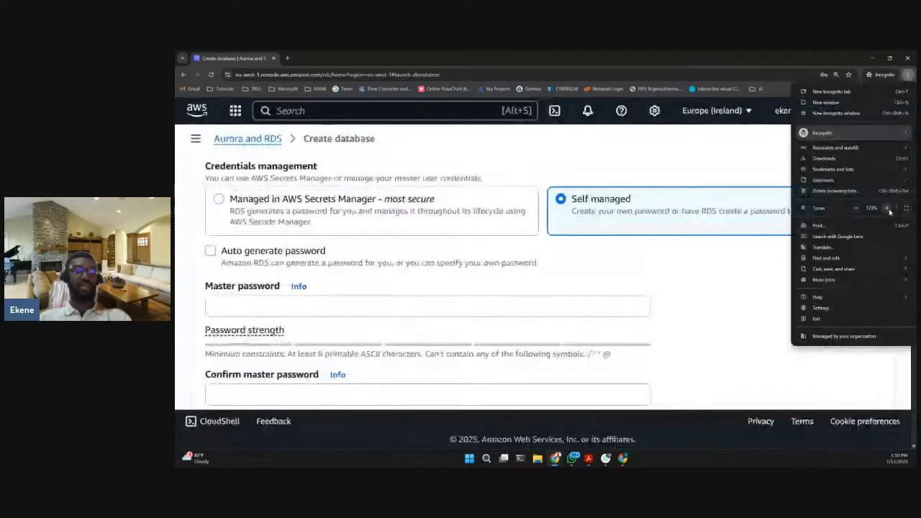
{"action": "left_click", "coordinate": [888, 209]}
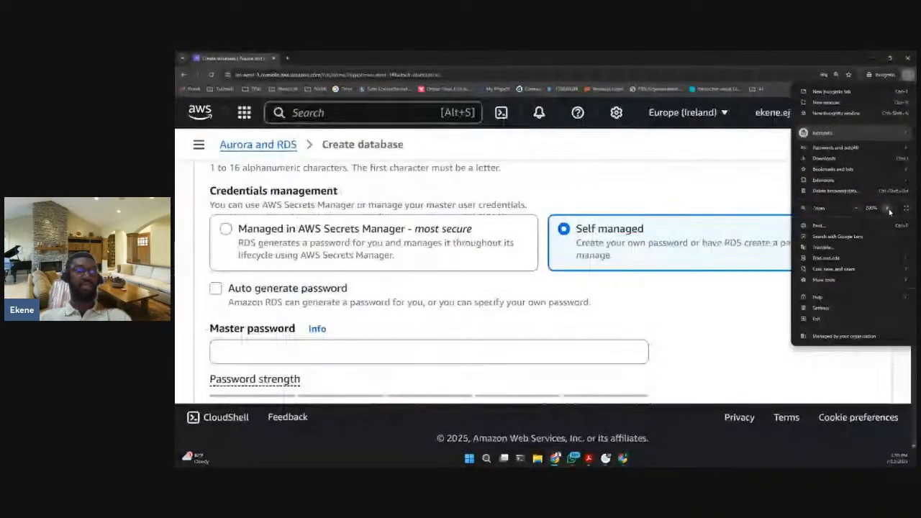
{"action": "left_click", "coordinate": [722, 295]}
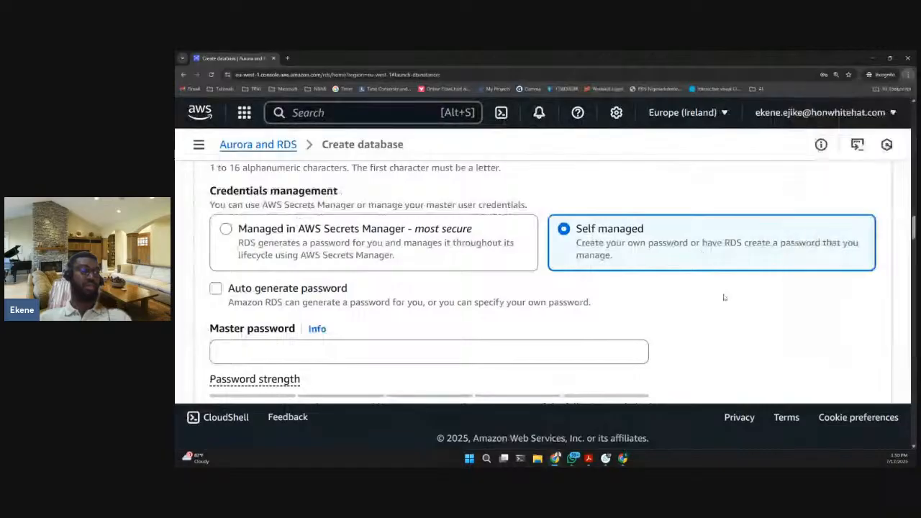
- Enter the master password for the self-managed credentials and repeat it in the confirmation field
{"action": "scroll", "coordinate": [576, 274], "scroll_direction": "up", "scroll_amount": 2}
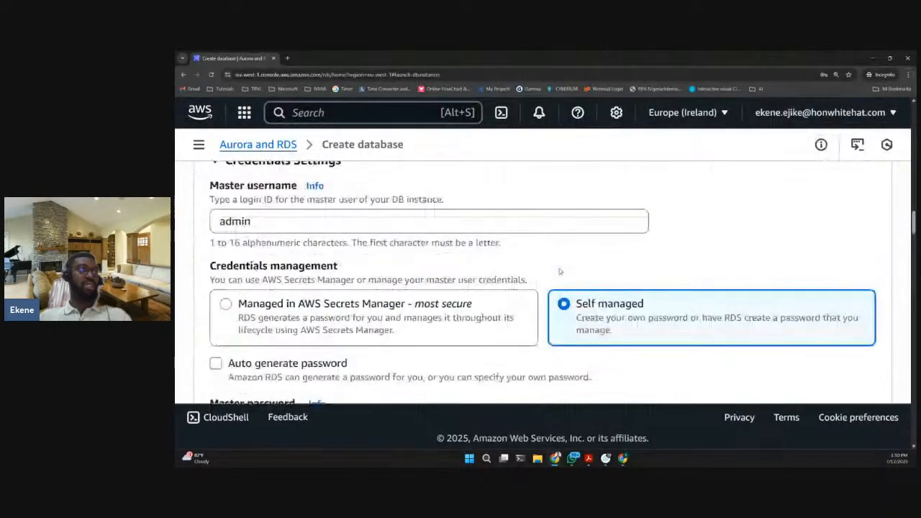
{"action": "scroll", "coordinate": [301, 251], "scroll_direction": "down", "scroll_amount": 1}
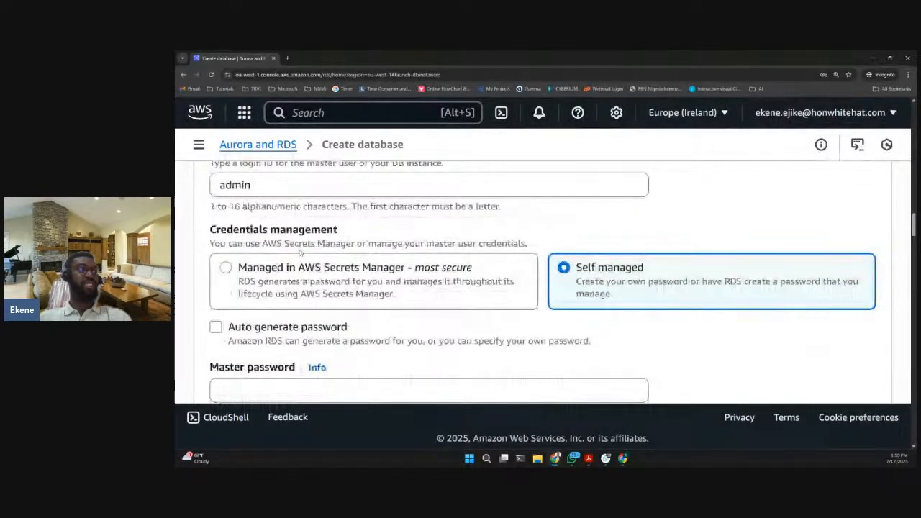
{"action": "scroll", "coordinate": [624, 281], "scroll_direction": "down", "scroll_amount": 3}
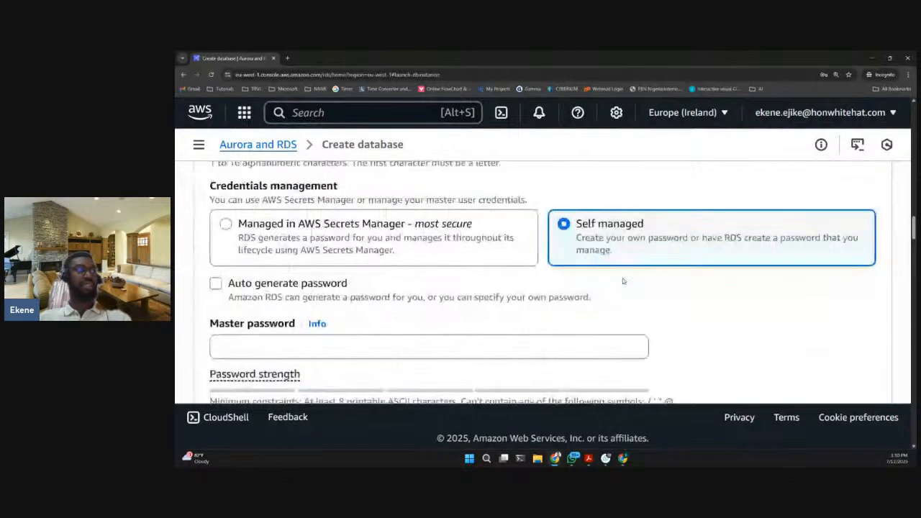
{"action": "left_click", "coordinate": [291, 272]}
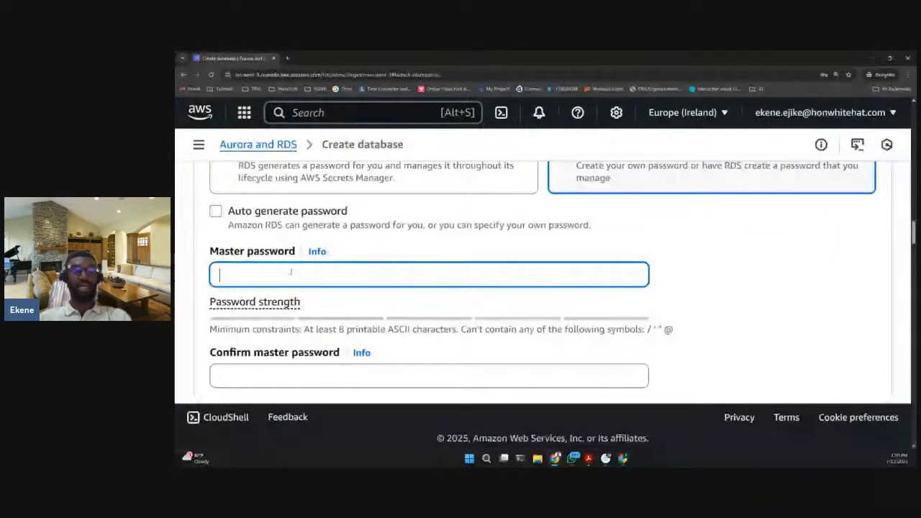
{"action": "type", "text": "••••••"}
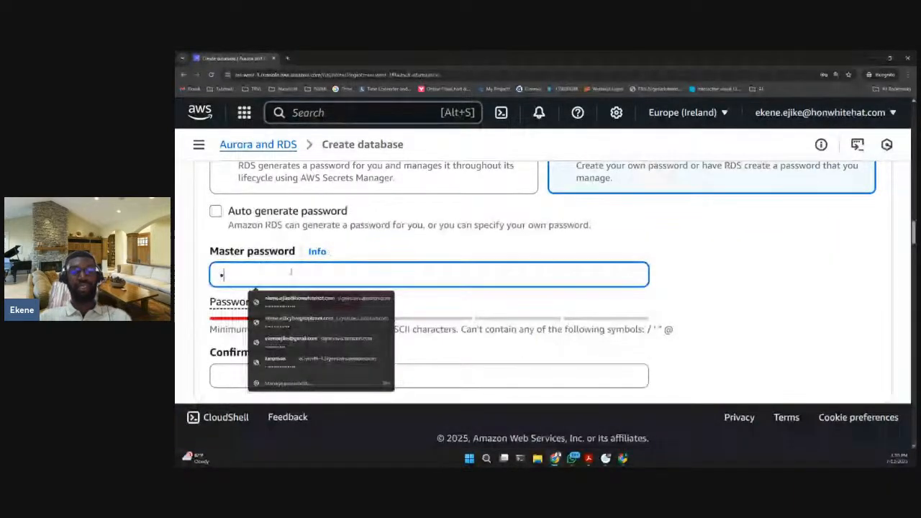
{"action": "type", "text": "•••"}
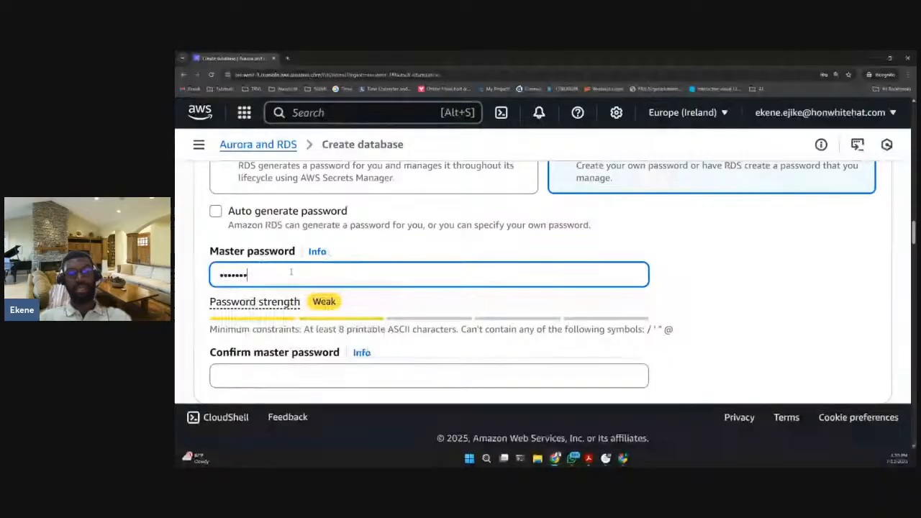
{"action": "type", "text": "•"}
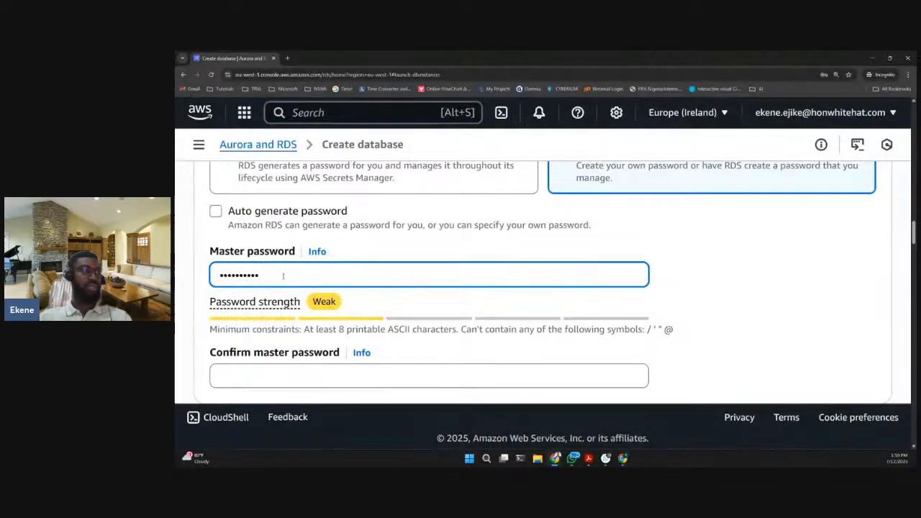
{"action": "scroll", "coordinate": [281, 335], "scroll_direction": "down", "scroll_amount": 1}
{"action": "left_click", "coordinate": [282, 336]}
{"action": "type", "text": "•••"}
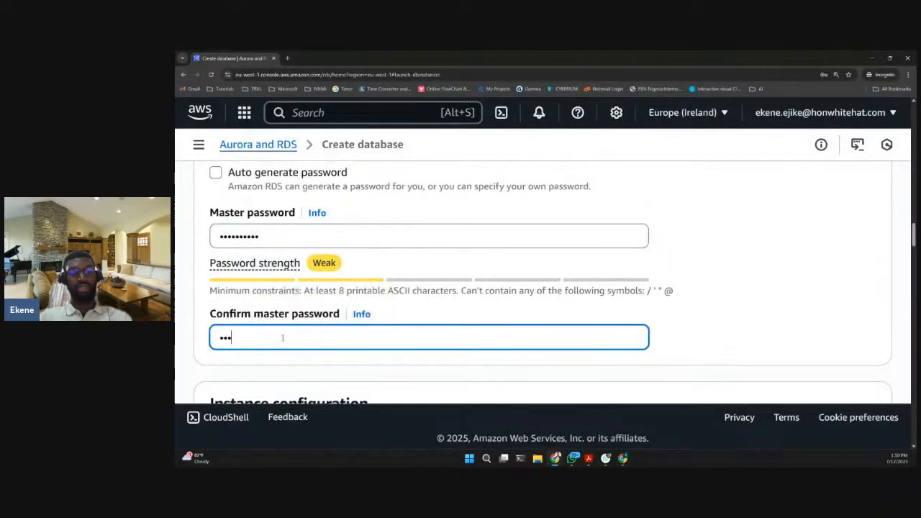
{"action": "type", "text": "•••••••"}
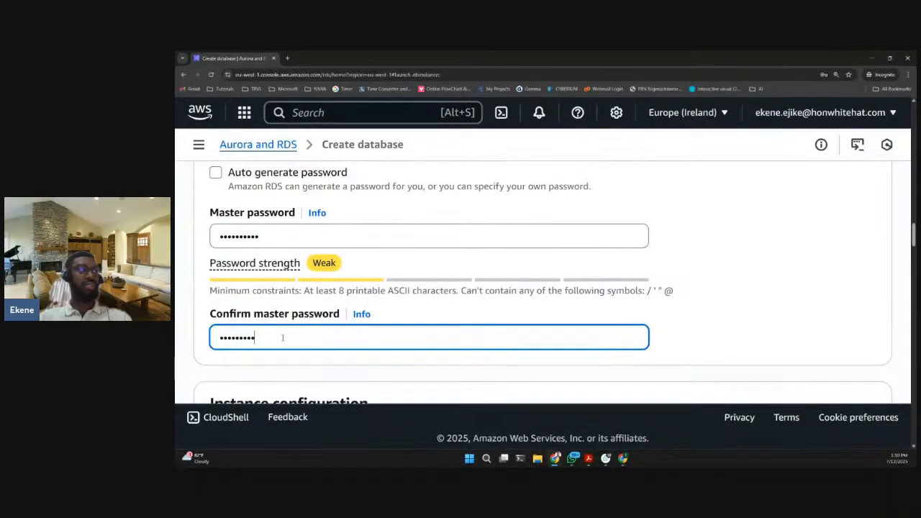
{"action": "scroll", "coordinate": [480, 279], "scroll_direction": "down", "scroll_amount": 1}
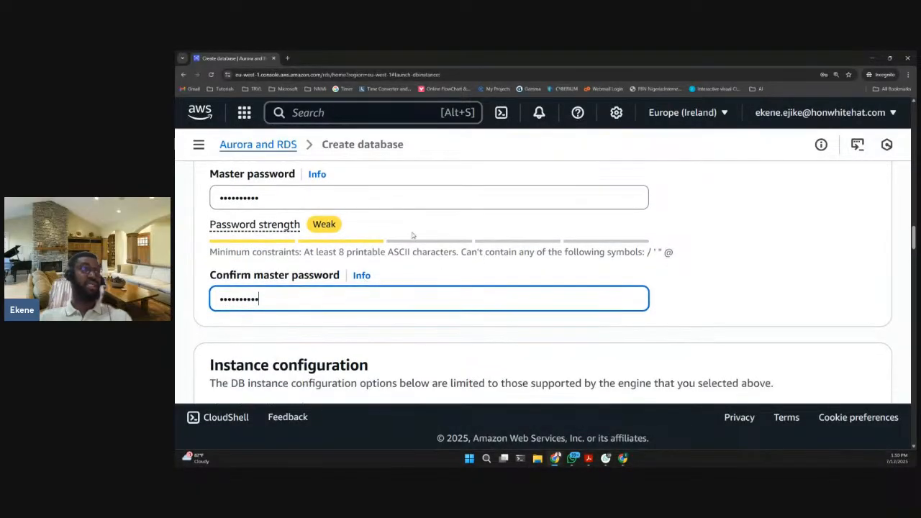
{"action": "scroll", "coordinate": [488, 248], "scroll_direction": "down", "scroll_amount": 1}
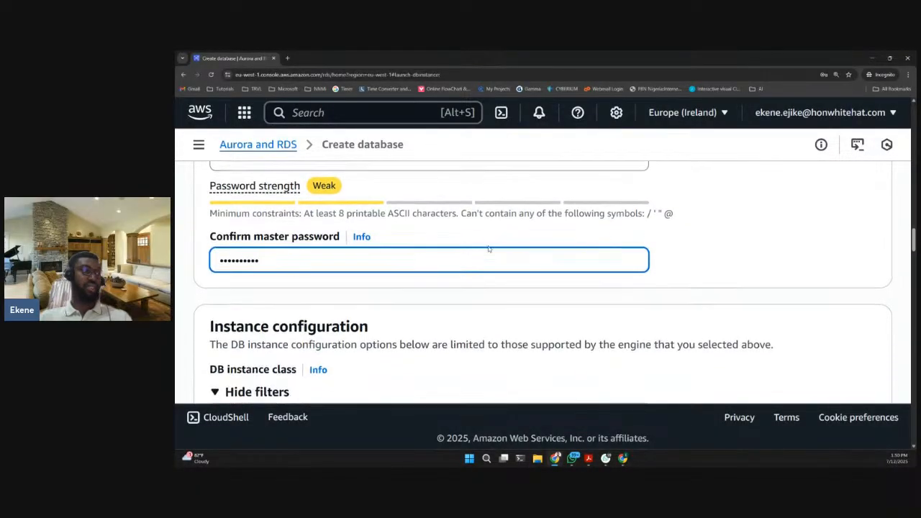
{"action": "scroll", "coordinate": [372, 227], "scroll_direction": "up", "scroll_amount": 1}
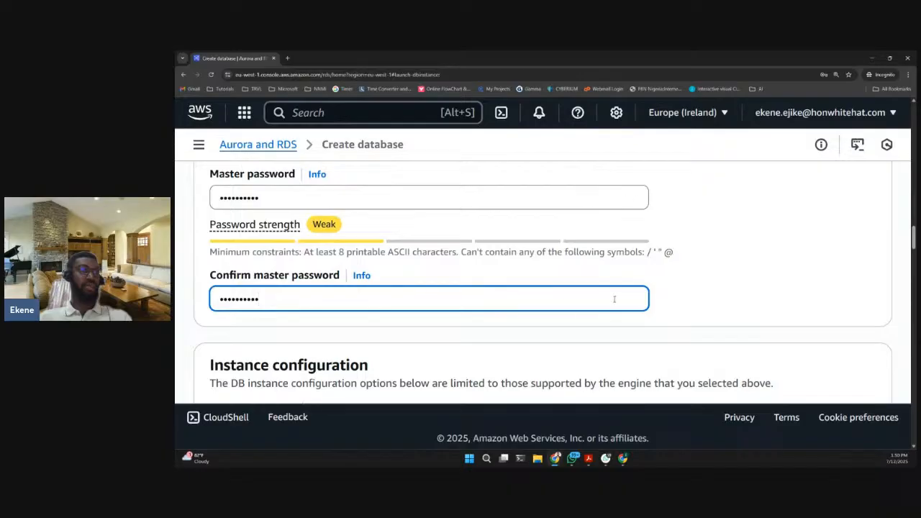
{"action": "scroll", "coordinate": [636, 271], "scroll_direction": "down", "scroll_amount": 1}
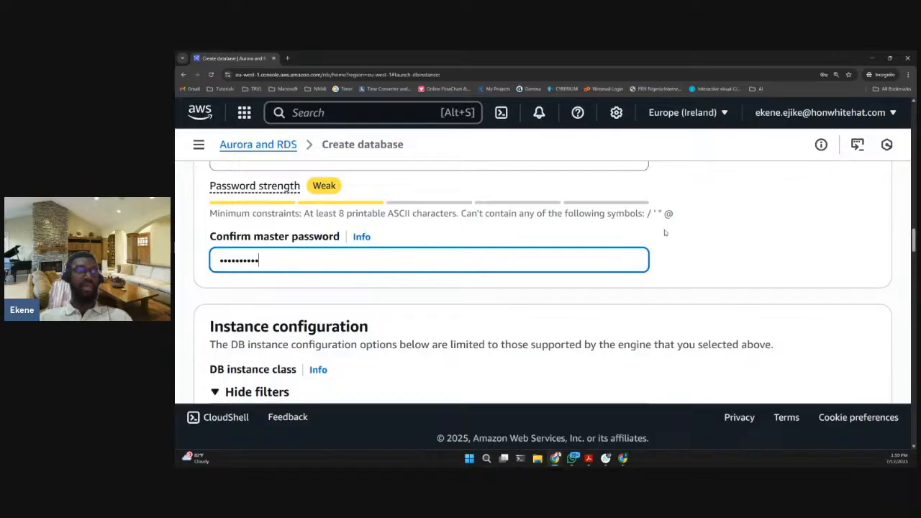
{"action": "left_click", "coordinate": [909, 74]}
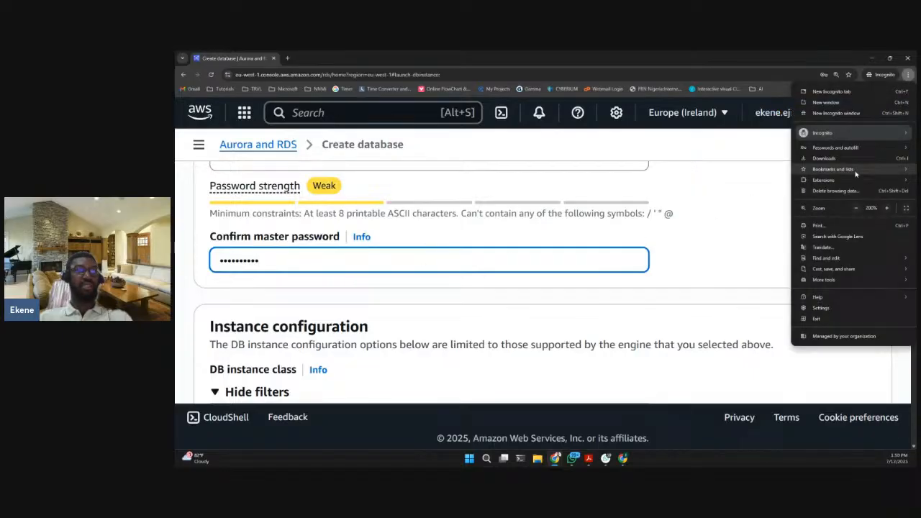
{"action": "left_click", "coordinate": [886, 208]}
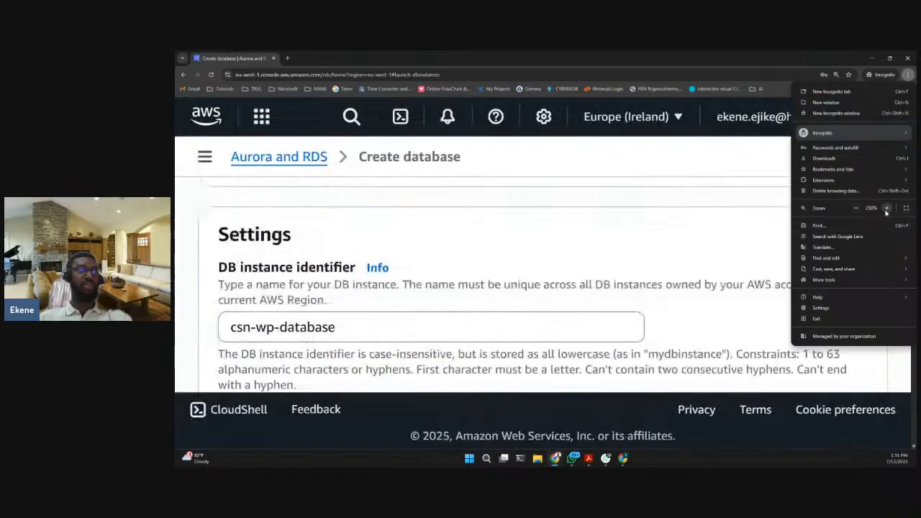
{"action": "left_click", "coordinate": [856, 208]}
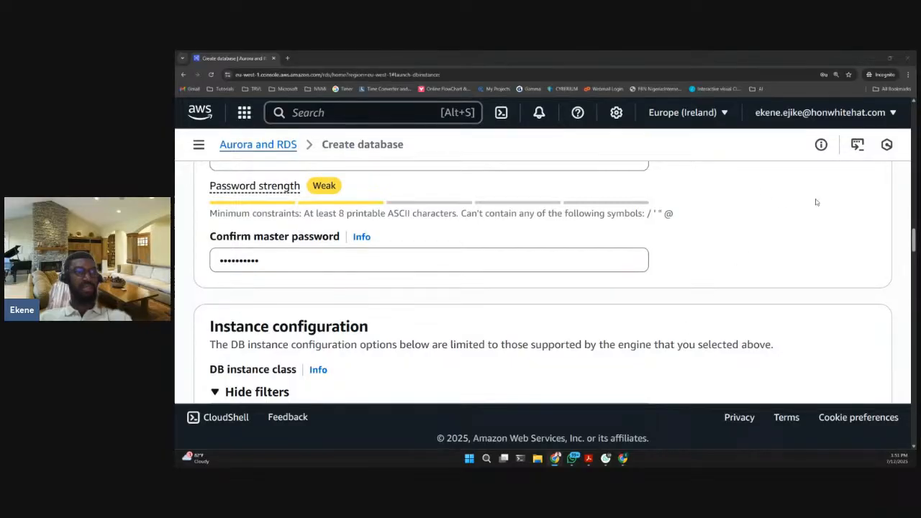
{"action": "left_click", "coordinate": [908, 75]}
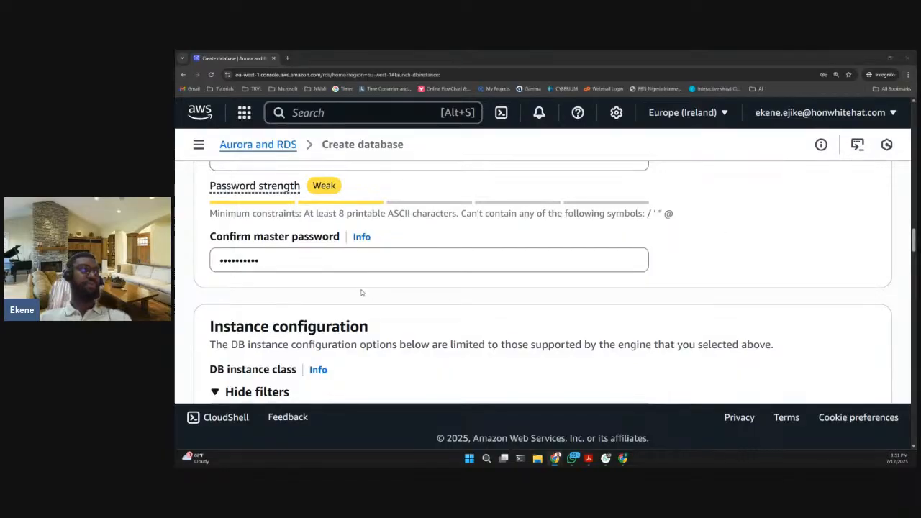
- Check the self-managed credentials settings and the master password and confirmation fields
{"action": "scroll", "coordinate": [360, 290], "scroll_direction": "down", "scroll_amount": 1}
{"action": "scroll", "coordinate": [361, 291], "scroll_direction": "down", "scroll_amount": 1}
{"action": "scroll", "coordinate": [277, 255], "scroll_direction": "up", "scroll_amount": 3}
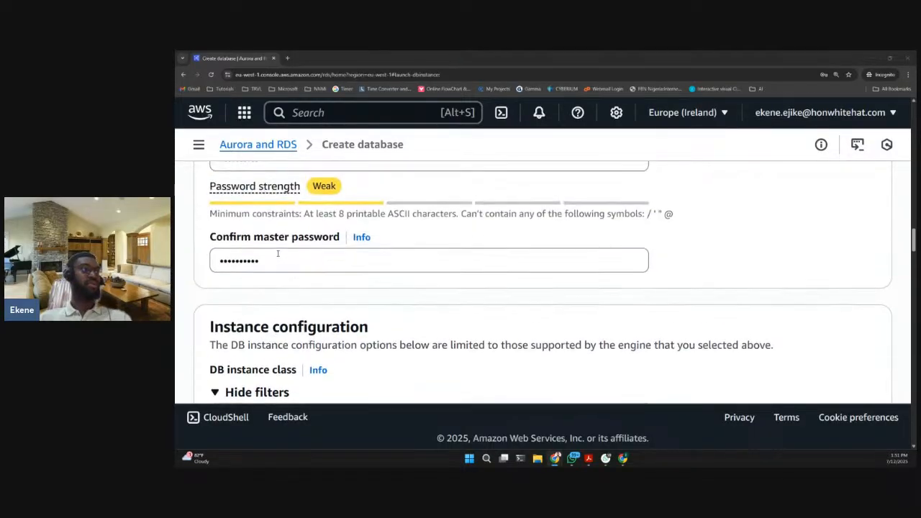
{"action": "scroll", "coordinate": [265, 247], "scroll_direction": "up", "scroll_amount": 3}
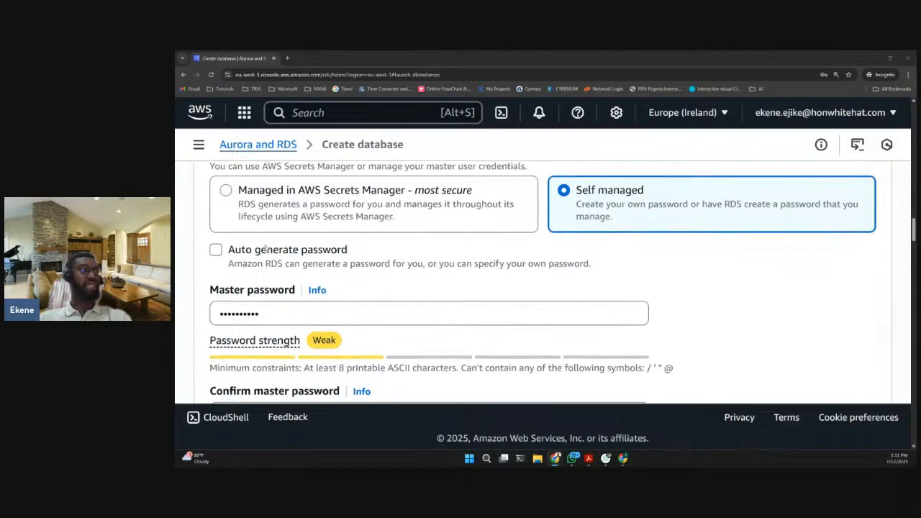
{"action": "scroll", "coordinate": [266, 247], "scroll_direction": "up", "scroll_amount": 1}
{"action": "scroll", "coordinate": [288, 206], "scroll_direction": "down", "scroll_amount": 4}
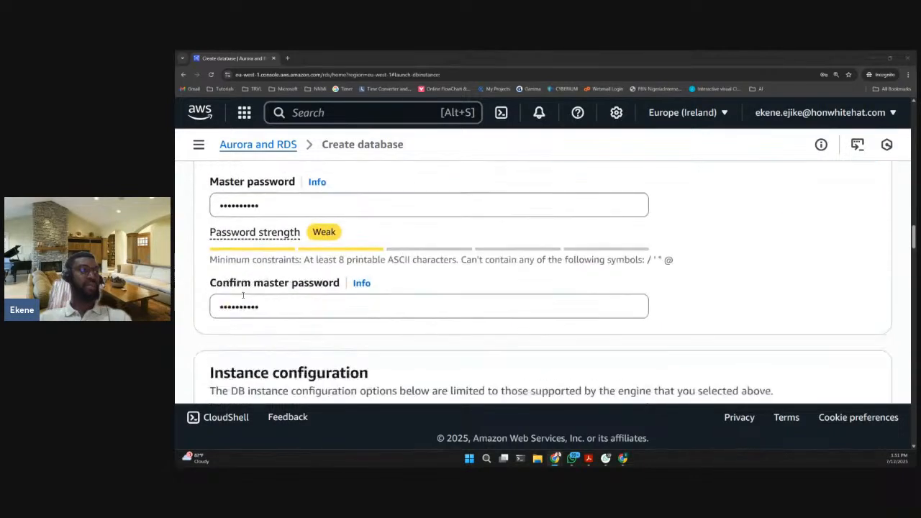
- Examine the instance configuration section, including the class filters, the burstable class option and the available DB instance classes
{"action": "scroll", "coordinate": [283, 307], "scroll_direction": "down", "scroll_amount": 5}
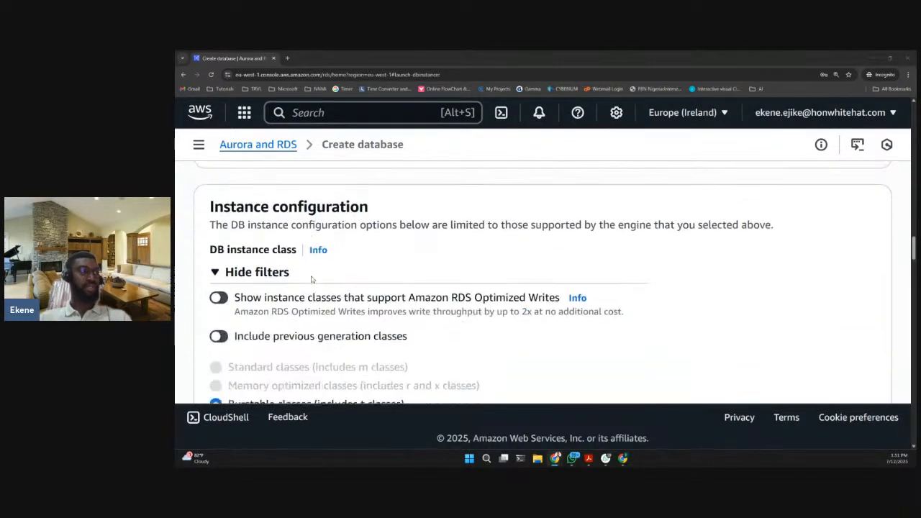
{"action": "scroll", "coordinate": [274, 277], "scroll_direction": "down", "scroll_amount": 1}
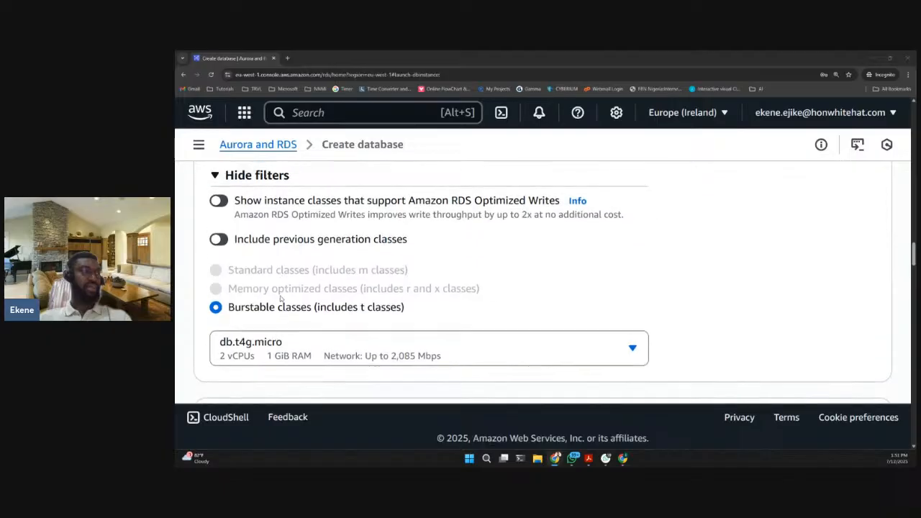
{"action": "scroll", "coordinate": [259, 259], "scroll_direction": "up", "scroll_amount": 2}
{"action": "left_click_drag", "start_coordinate": [223, 250], "coordinate": [350, 249]}
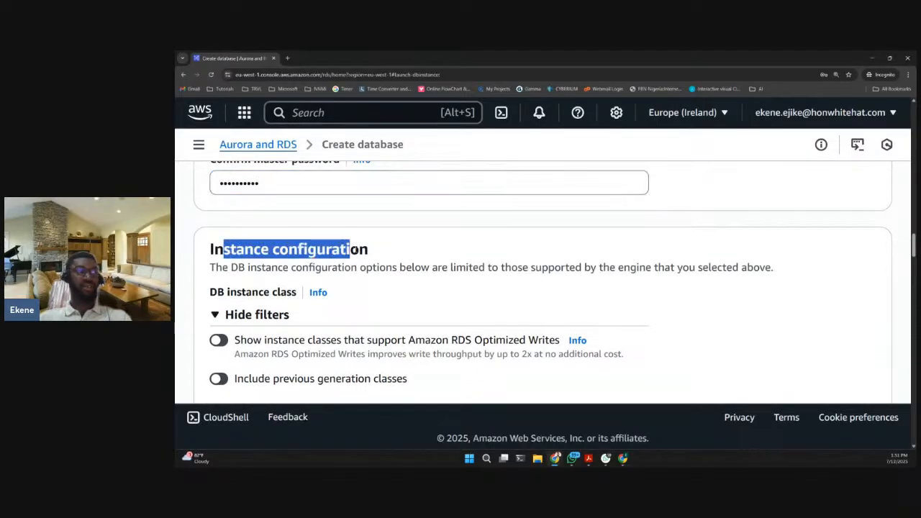
{"action": "scroll", "coordinate": [403, 298], "scroll_direction": "down", "scroll_amount": 3}
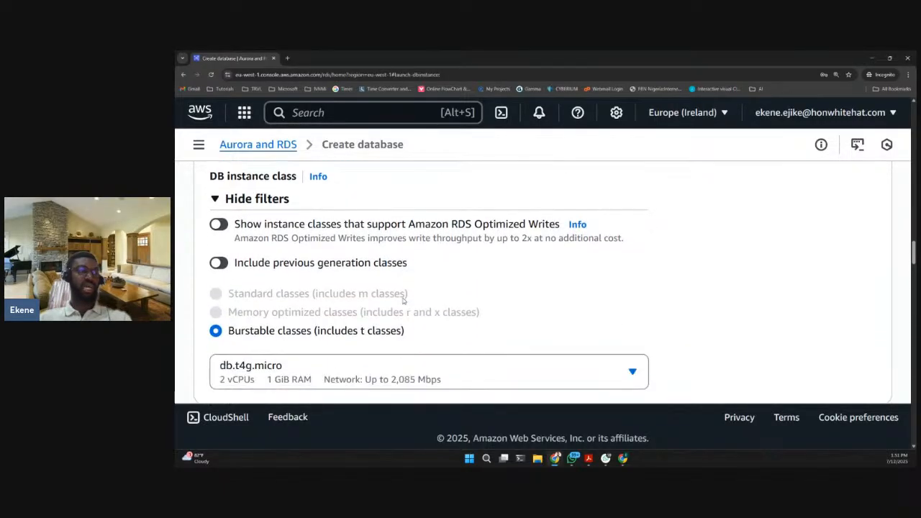
{"action": "scroll", "coordinate": [370, 280], "scroll_direction": "up", "scroll_amount": 1}
{"action": "left_click", "coordinate": [321, 332]}
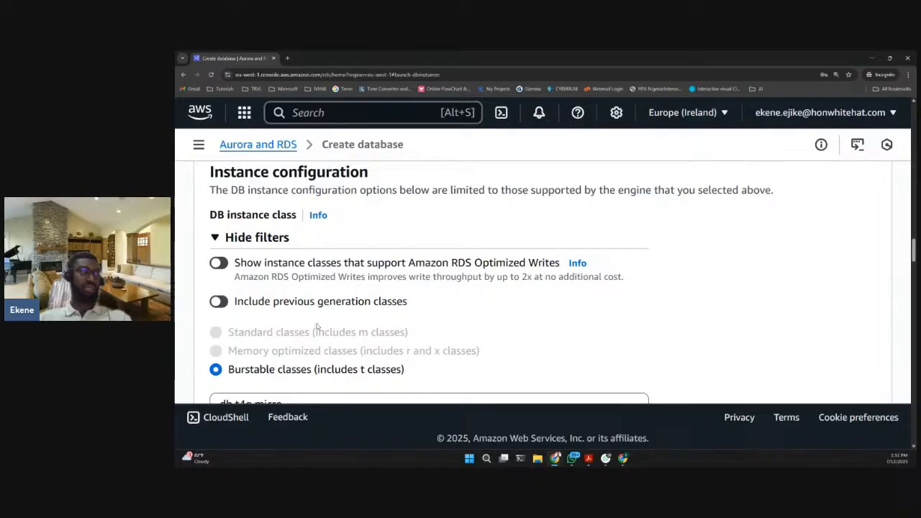
{"action": "scroll", "coordinate": [316, 326], "scroll_direction": "down", "scroll_amount": 2}
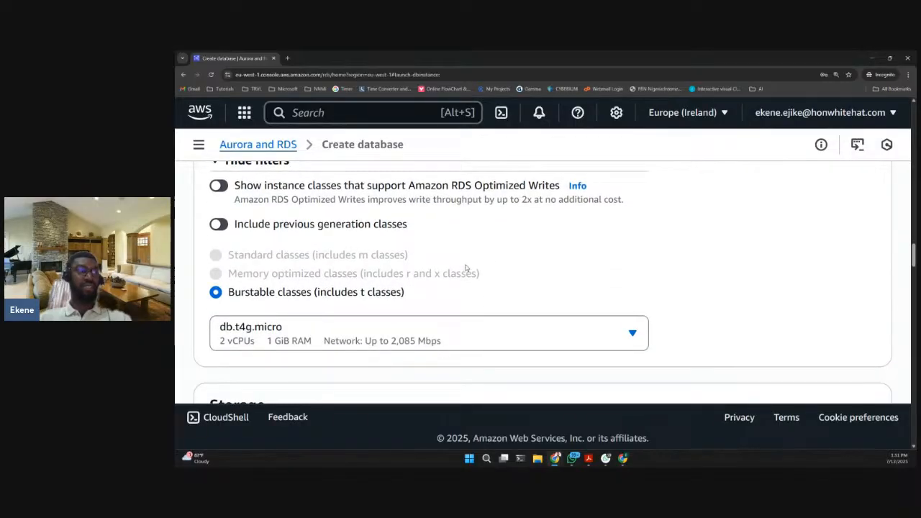
{"action": "scroll", "coordinate": [299, 306], "scroll_direction": "down", "scroll_amount": 1}
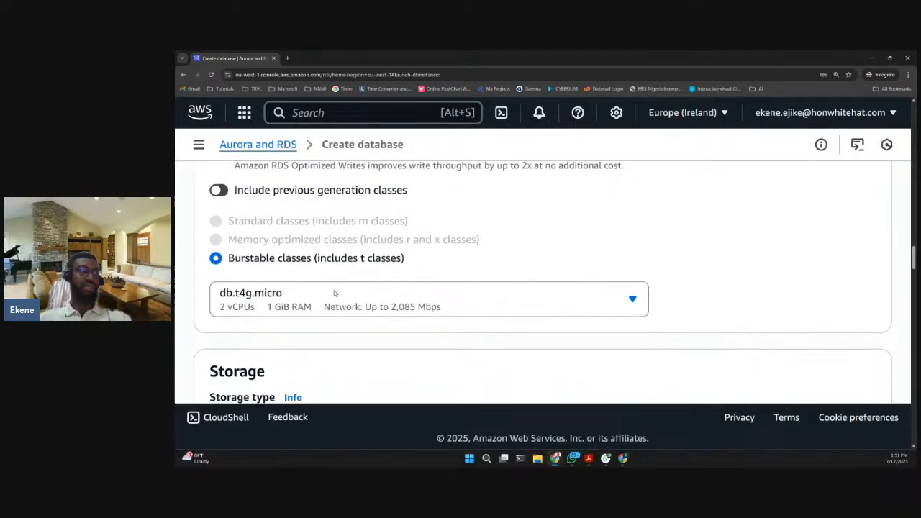
{"action": "left_click", "coordinate": [385, 295]}
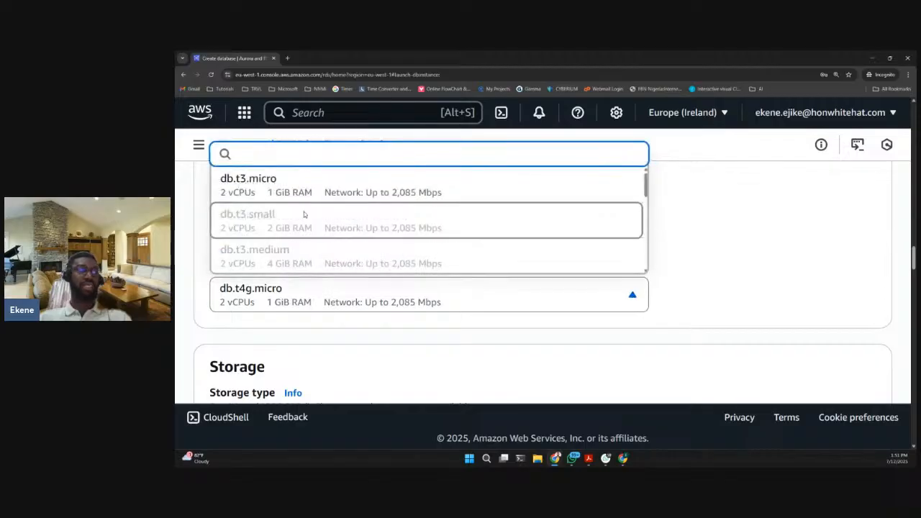
{"action": "left_click", "coordinate": [792, 316]}
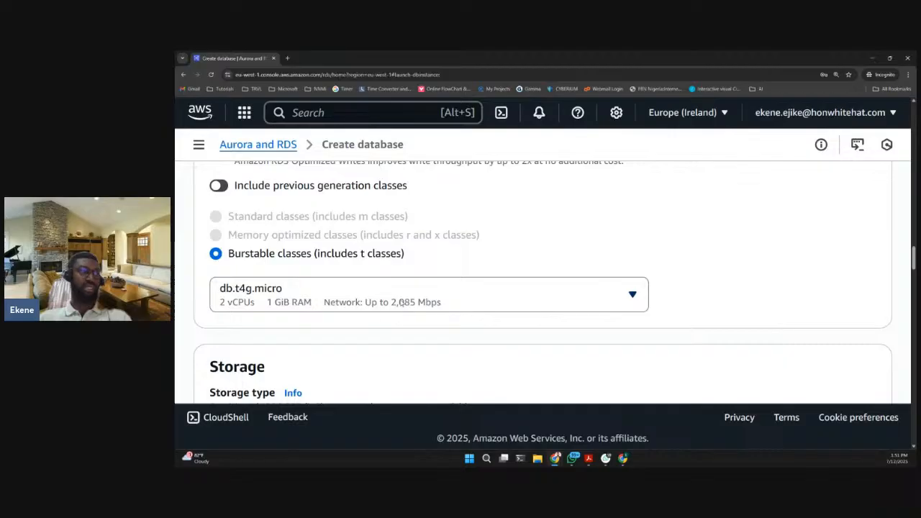
- Review the storage type choices offered for the database
{"action": "scroll", "coordinate": [399, 306], "scroll_direction": "down", "scroll_amount": 2}
{"action": "scroll", "coordinate": [367, 274], "scroll_direction": "down", "scroll_amount": 2}
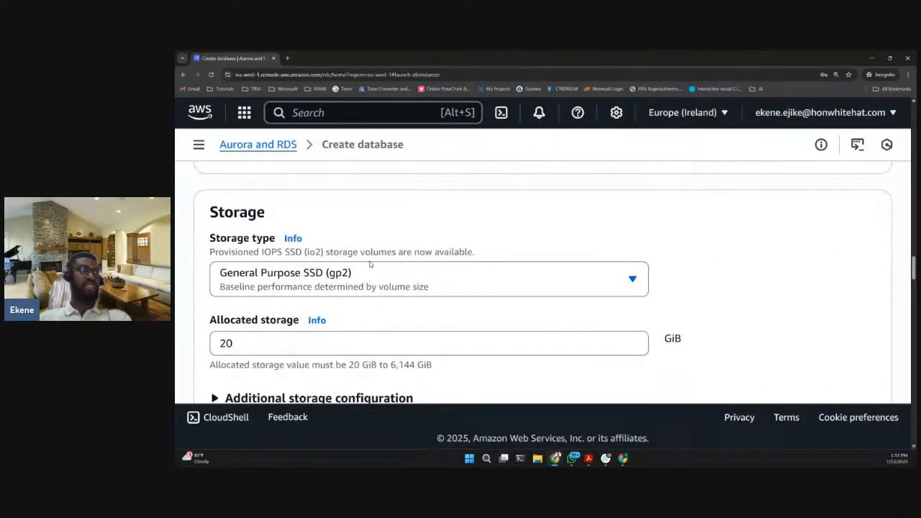
{"action": "left_click", "coordinate": [326, 281]}
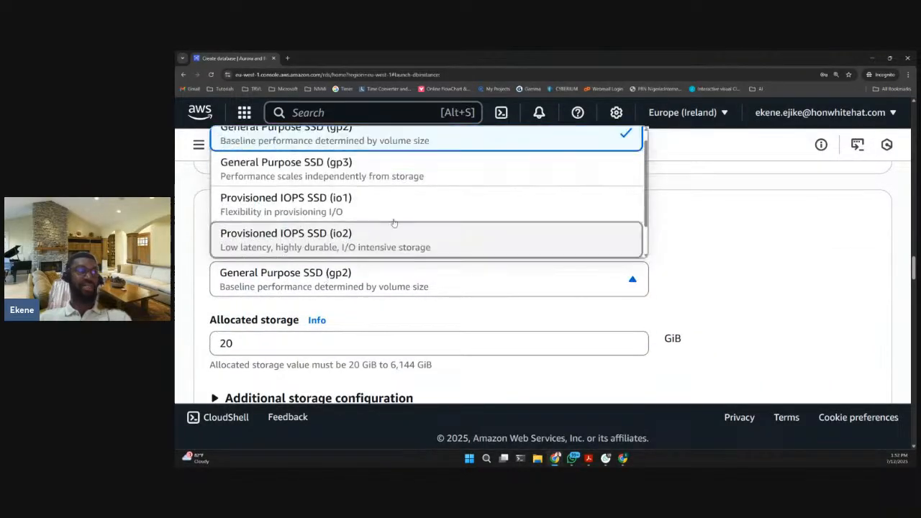
{"action": "left_click", "coordinate": [685, 249]}
- Expand the additional storage configuration and disable storage autoscaling
{"action": "scroll", "coordinate": [562, 253], "scroll_direction": "down", "scroll_amount": 2}
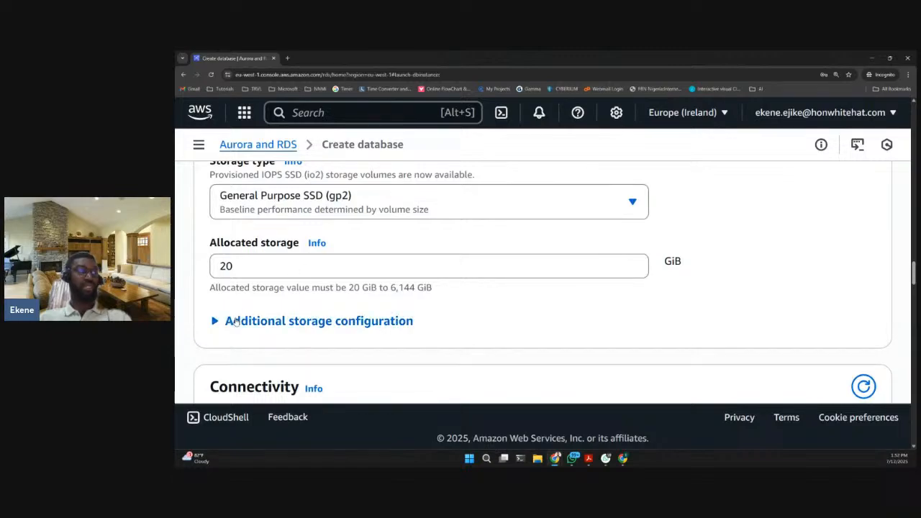
{"action": "left_click", "coordinate": [235, 321]}
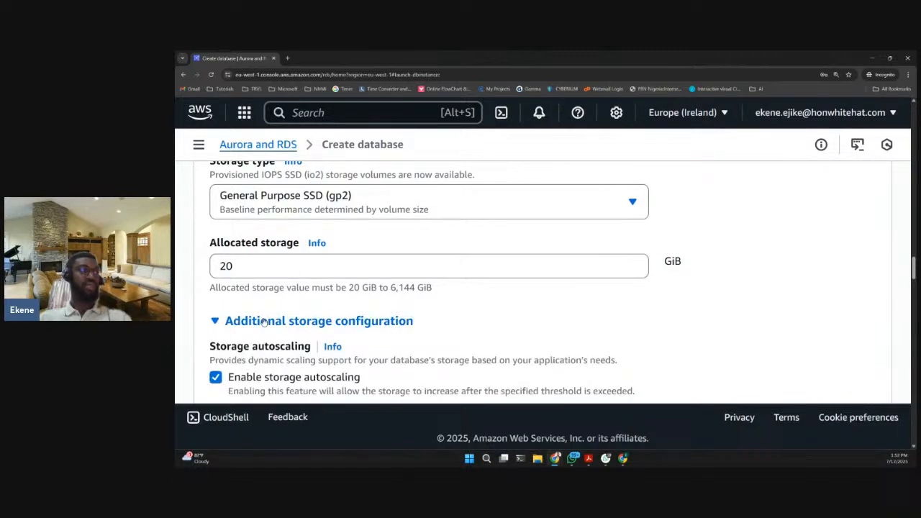
{"action": "scroll", "coordinate": [264, 322], "scroll_direction": "down", "scroll_amount": 3}
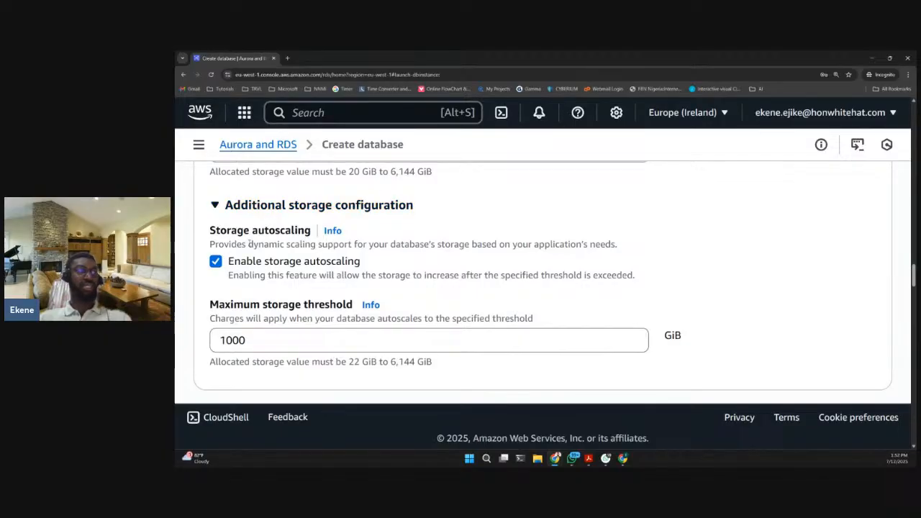
{"action": "left_click", "coordinate": [215, 261]}
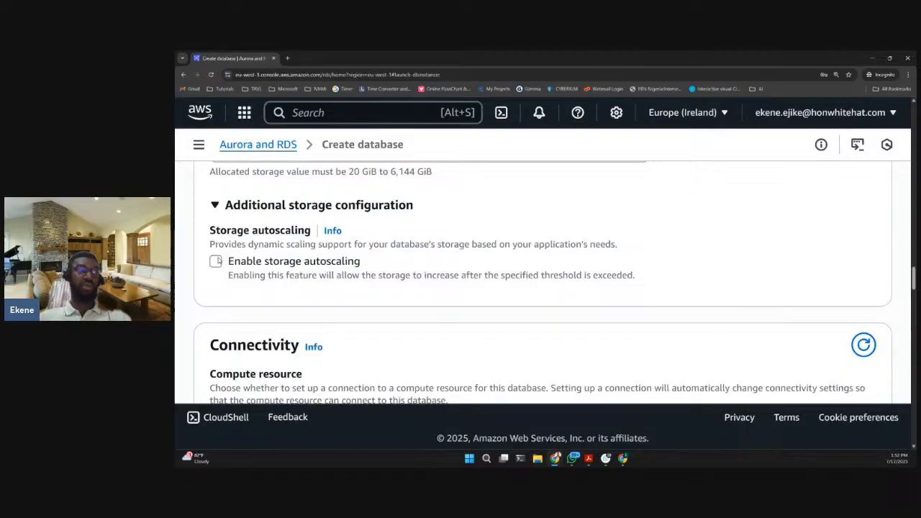
- Review the compute resource and network type options in the connectivity section
{"action": "scroll", "coordinate": [235, 265], "scroll_direction": "down", "scroll_amount": 1}
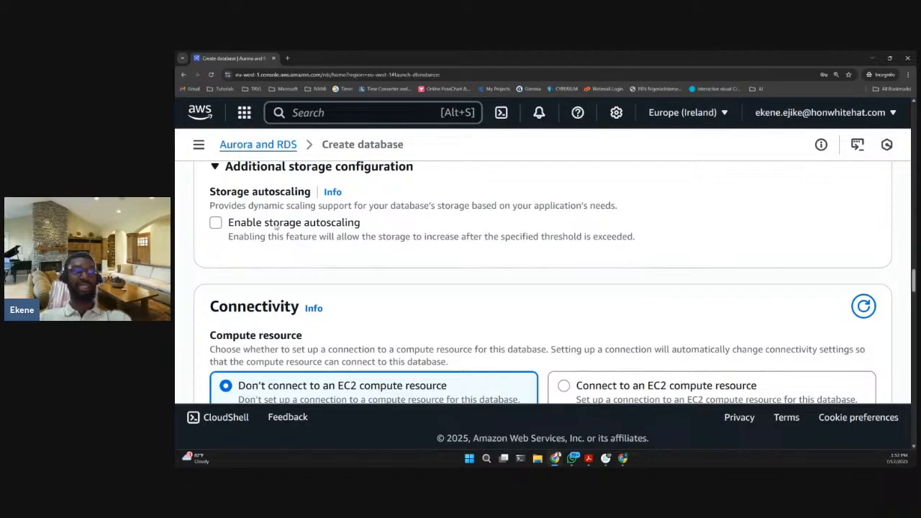
{"action": "scroll", "coordinate": [277, 226], "scroll_direction": "down", "scroll_amount": 2}
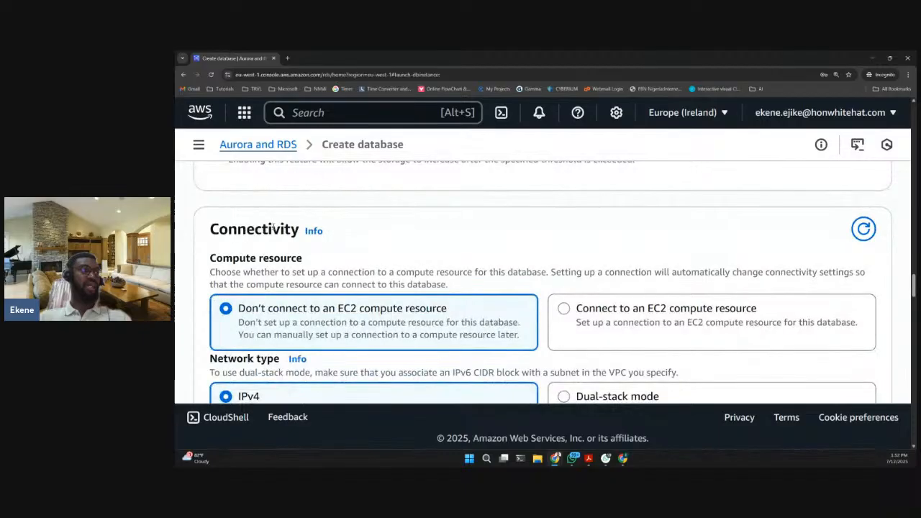
{"action": "scroll", "coordinate": [275, 227], "scroll_direction": "down", "scroll_amount": 1}
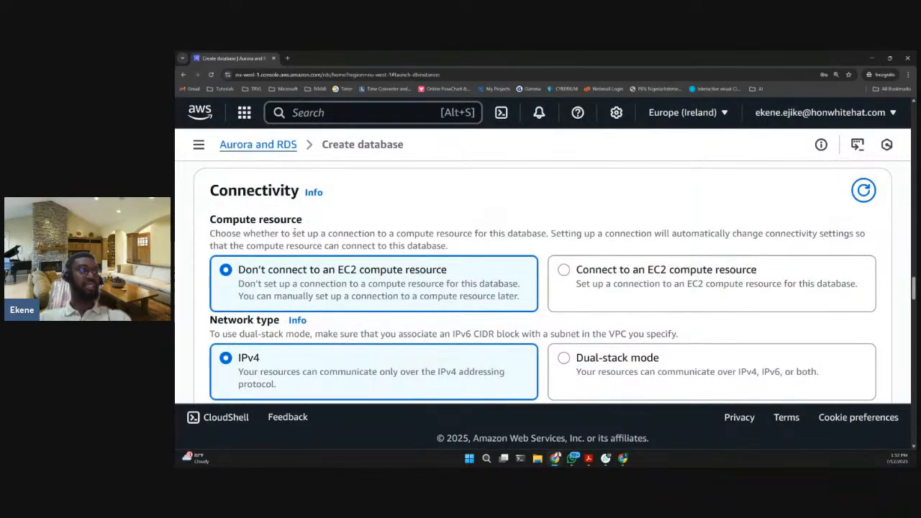
{"action": "scroll", "coordinate": [254, 236], "scroll_direction": "down", "scroll_amount": 1}
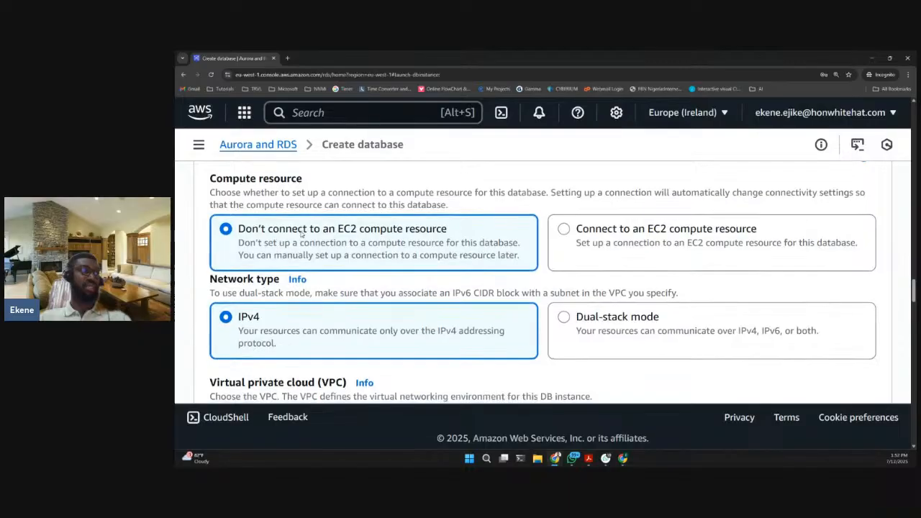
{"action": "scroll", "coordinate": [295, 193], "scroll_direction": "down", "scroll_amount": 1}
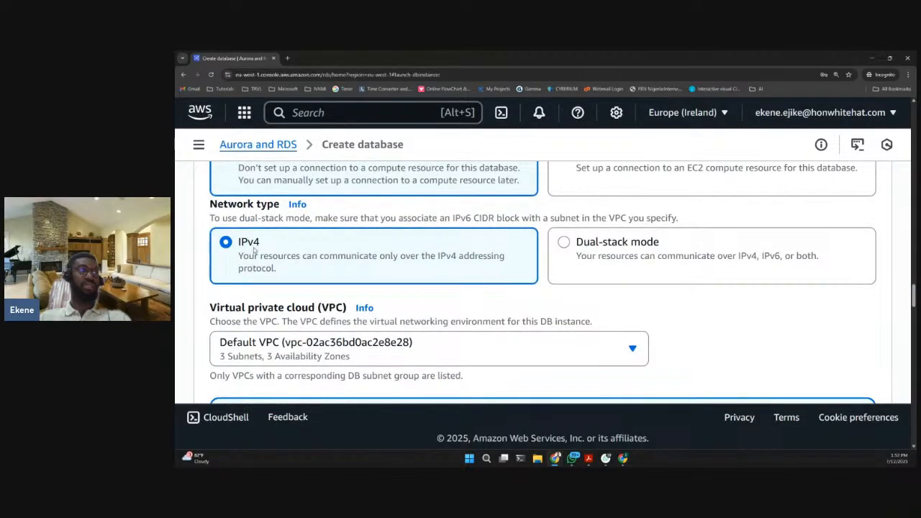
- Check the virtual private cloud choices available for the database and keep the Default VPC selected
{"action": "scroll", "coordinate": [305, 251], "scroll_direction": "down", "scroll_amount": 2}
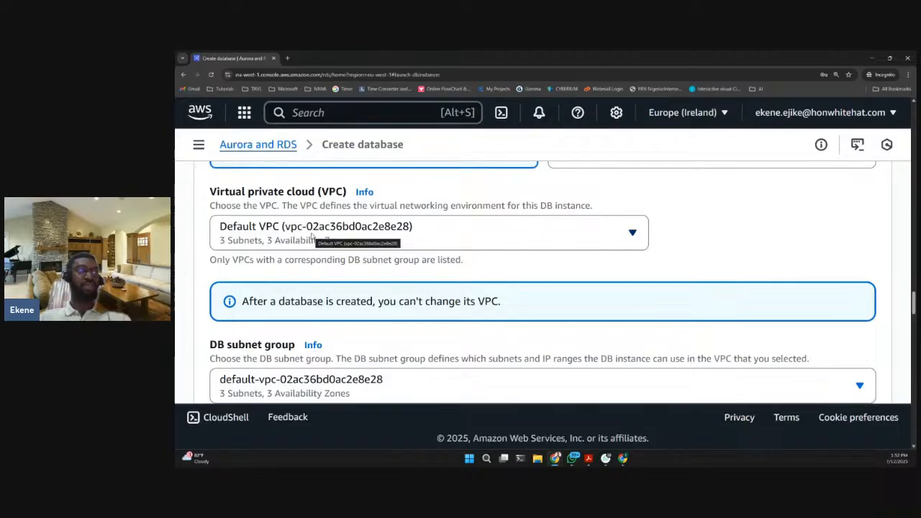
{"action": "left_click", "coordinate": [312, 237]}
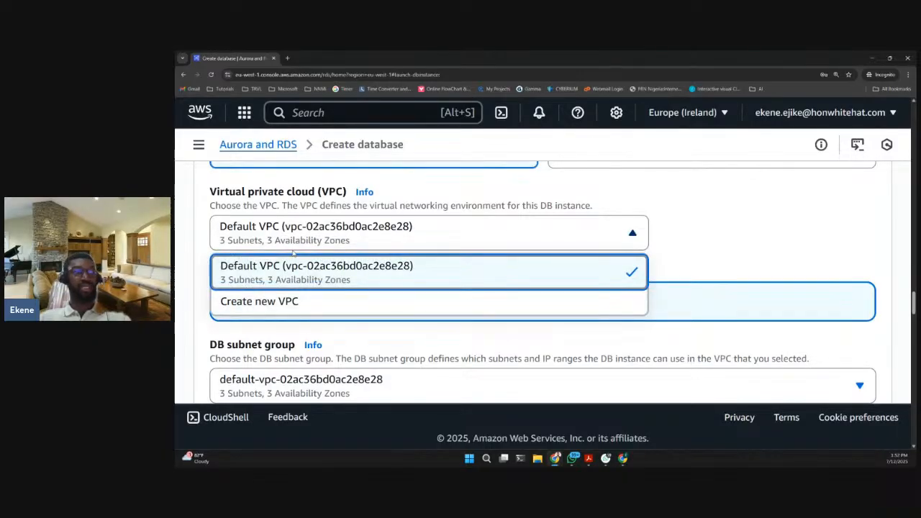
{"action": "left_click", "coordinate": [336, 227]}
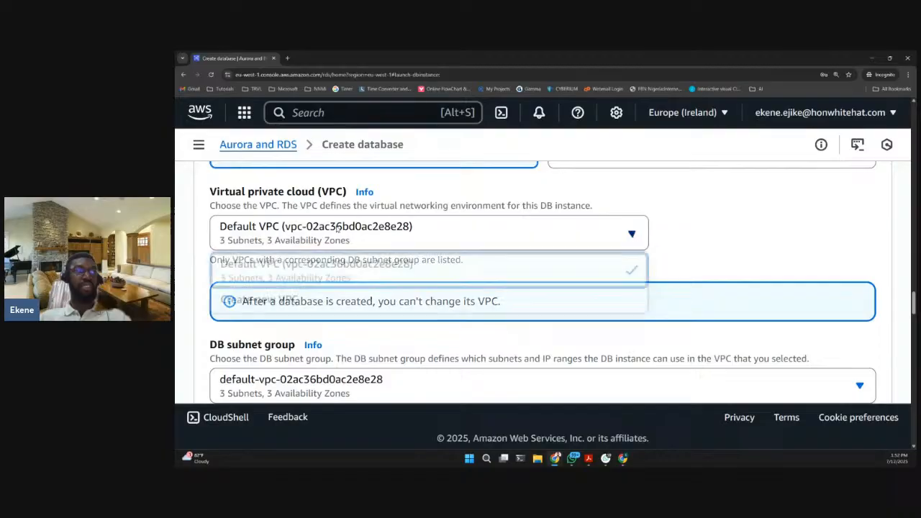
{"action": "left_click", "coordinate": [337, 227]}
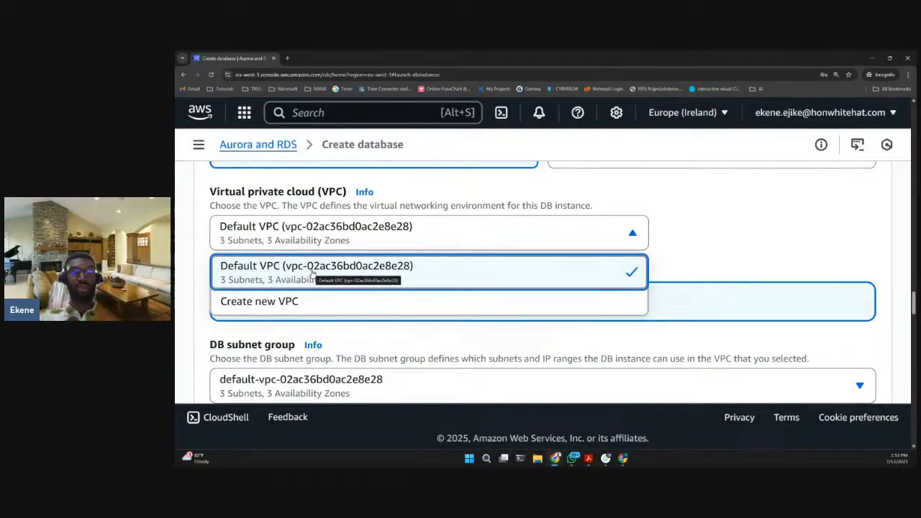
{"action": "left_click", "coordinate": [339, 270]}
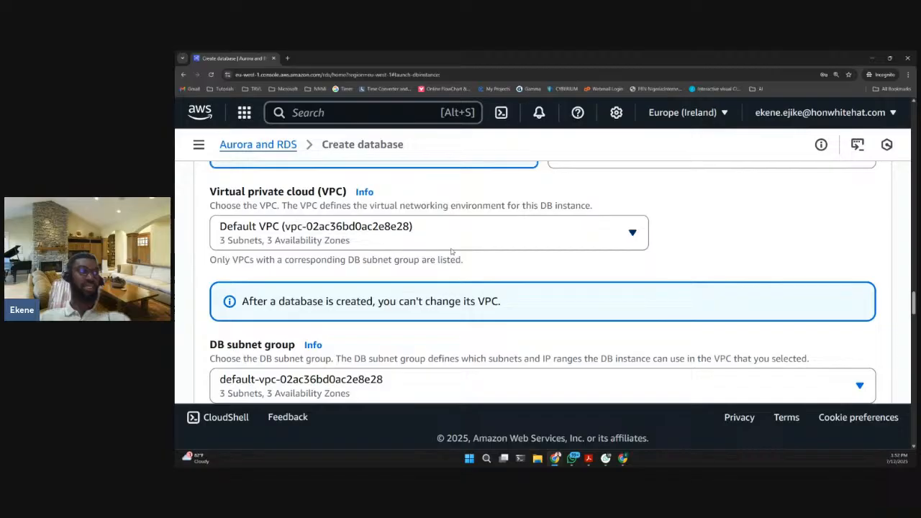
{"action": "scroll", "coordinate": [463, 270], "scroll_direction": "down", "scroll_amount": 1}
{"action": "scroll", "coordinate": [461, 262], "scroll_direction": "up", "scroll_amount": 2}
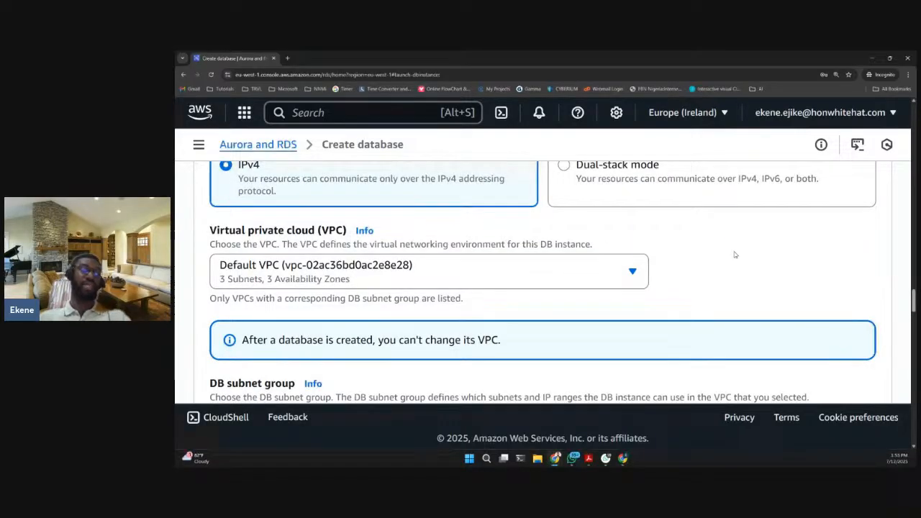
{"action": "left_click", "coordinate": [273, 260]}
{"action": "left_click", "coordinate": [609, 291]}
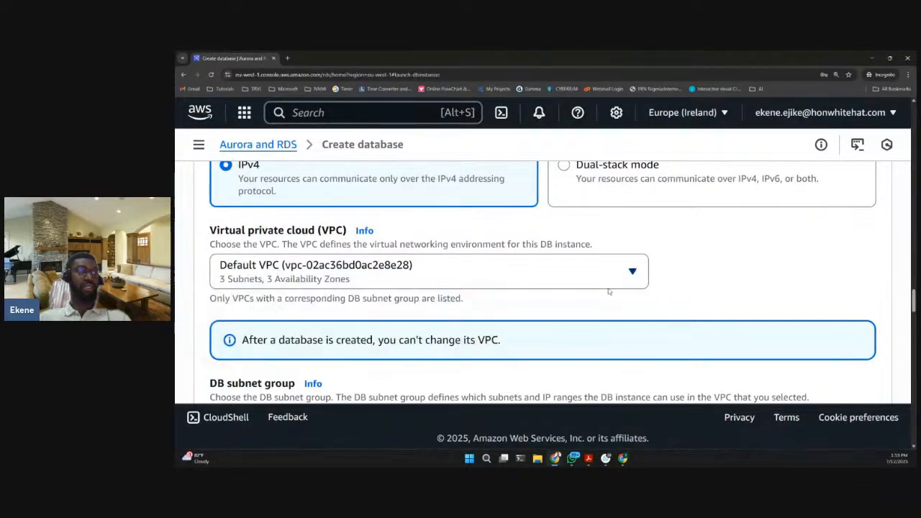
- Check the available DB subnet groups and keep the default VPC subnet group selected
{"action": "scroll", "coordinate": [611, 293], "scroll_direction": "down", "scroll_amount": 1}
{"action": "scroll", "coordinate": [611, 293], "scroll_direction": "down", "scroll_amount": 2}
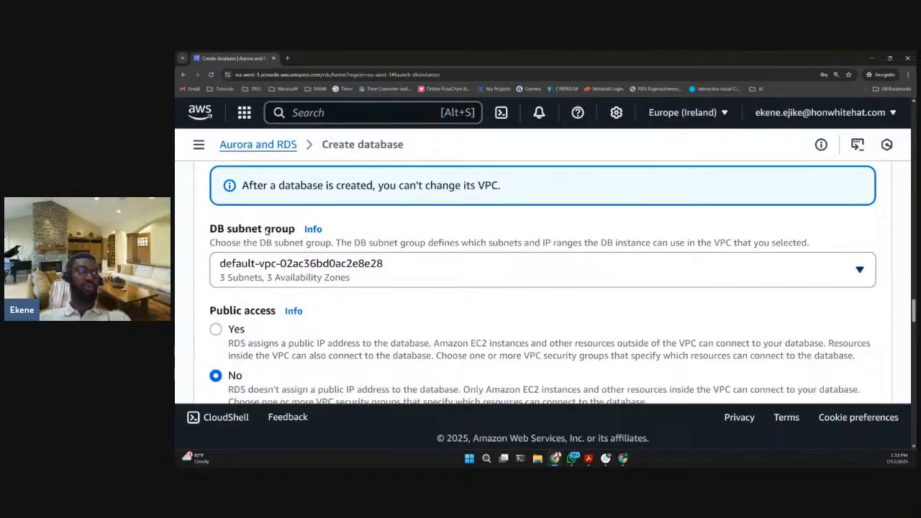
{"action": "left_click", "coordinate": [272, 271]}
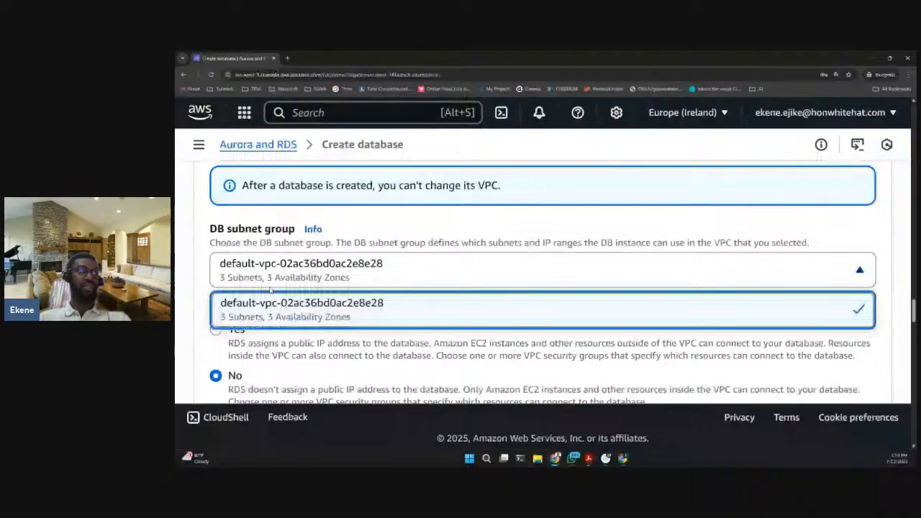
{"action": "left_click", "coordinate": [272, 300]}
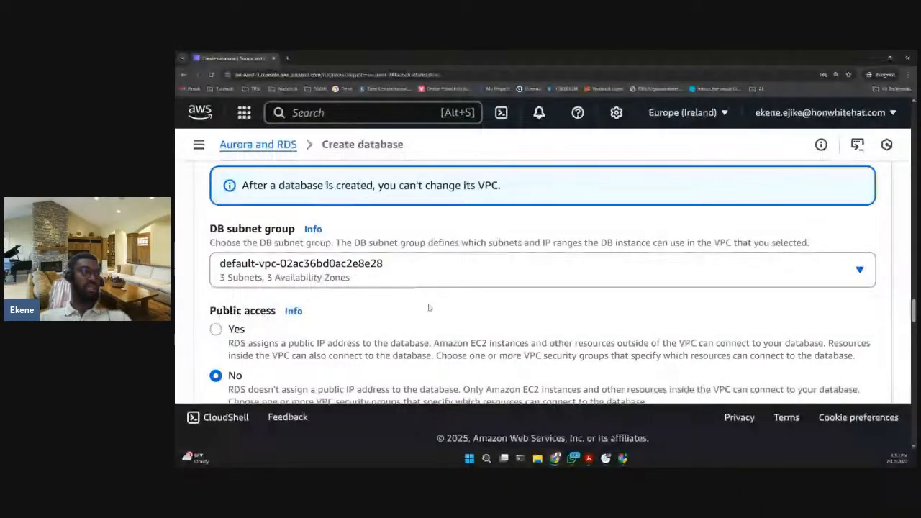
- Try the Yes option for public access and set it back to No, reading the description of each choice
{"action": "scroll", "coordinate": [296, 247], "scroll_direction": "down", "scroll_amount": 2}
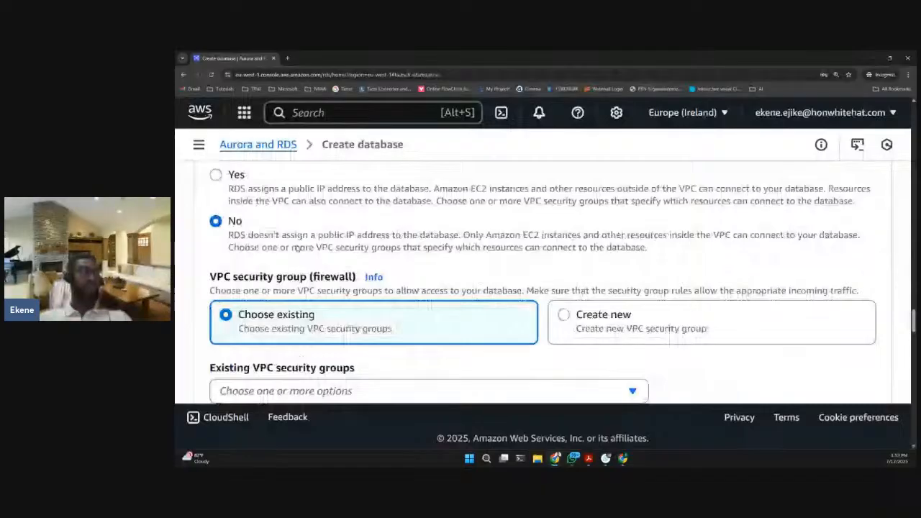
{"action": "scroll", "coordinate": [303, 237], "scroll_direction": "down", "scroll_amount": 1}
{"action": "scroll", "coordinate": [306, 224], "scroll_direction": "up", "scroll_amount": 2}
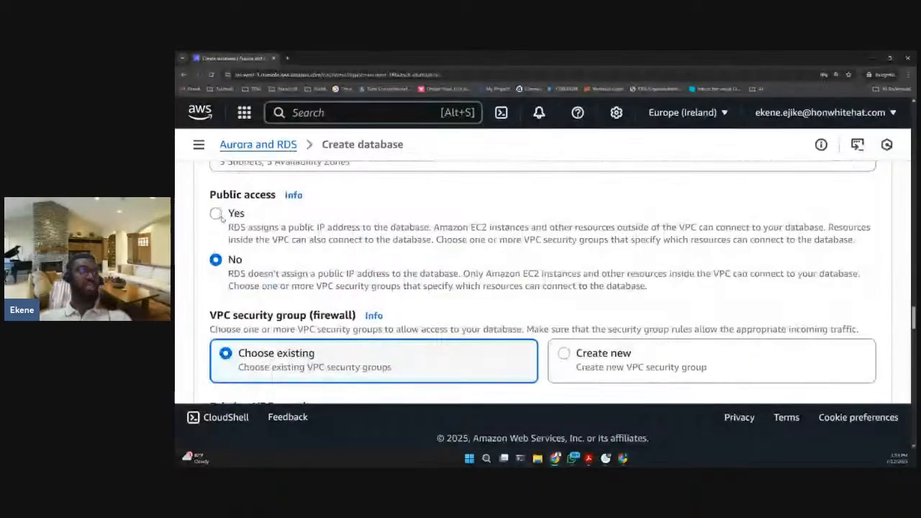
{"action": "left_click", "coordinate": [217, 214]}
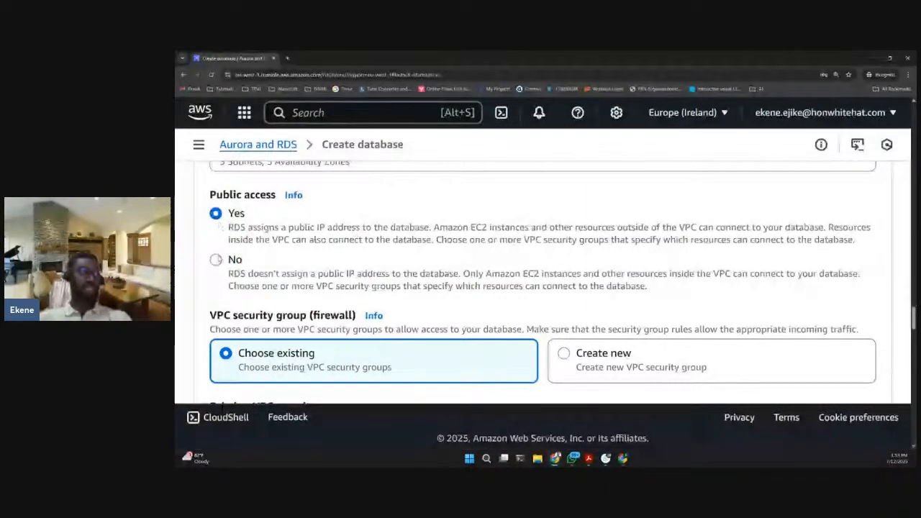
{"action": "left_click", "coordinate": [216, 259]}
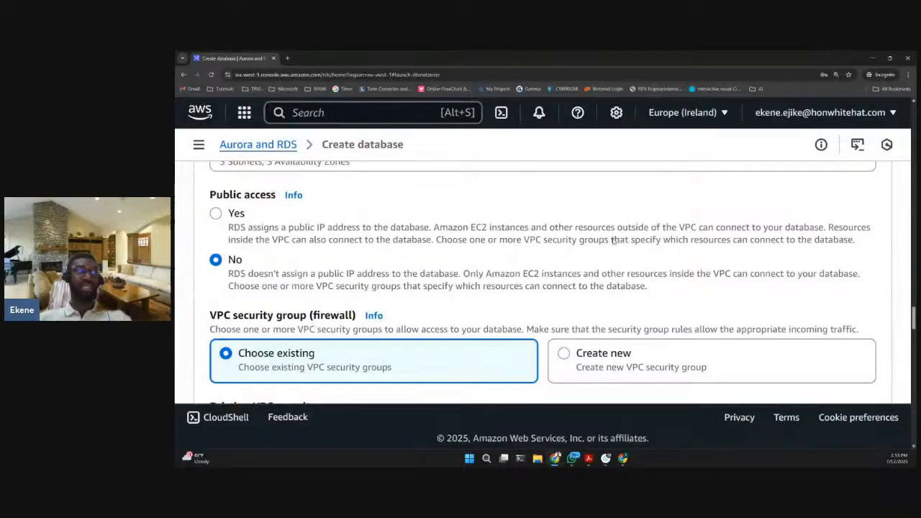
{"action": "scroll", "coordinate": [316, 251], "scroll_direction": "down", "scroll_amount": 1}
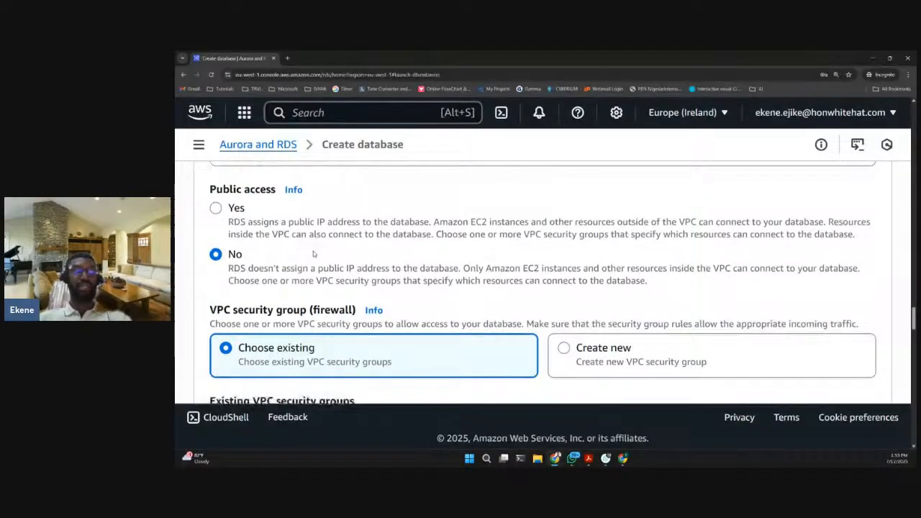
{"action": "scroll", "coordinate": [285, 247], "scroll_direction": "down", "scroll_amount": 1}
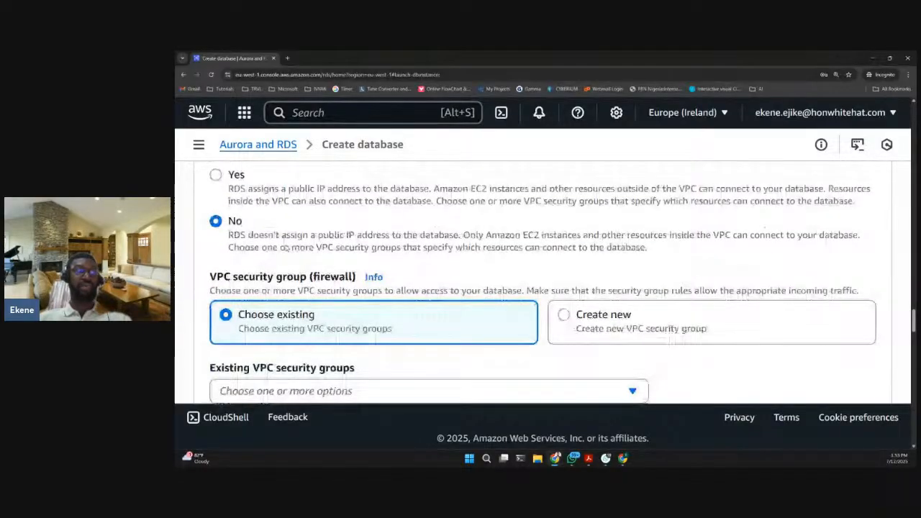
{"action": "scroll", "coordinate": [295, 245], "scroll_direction": "up", "scroll_amount": 1}
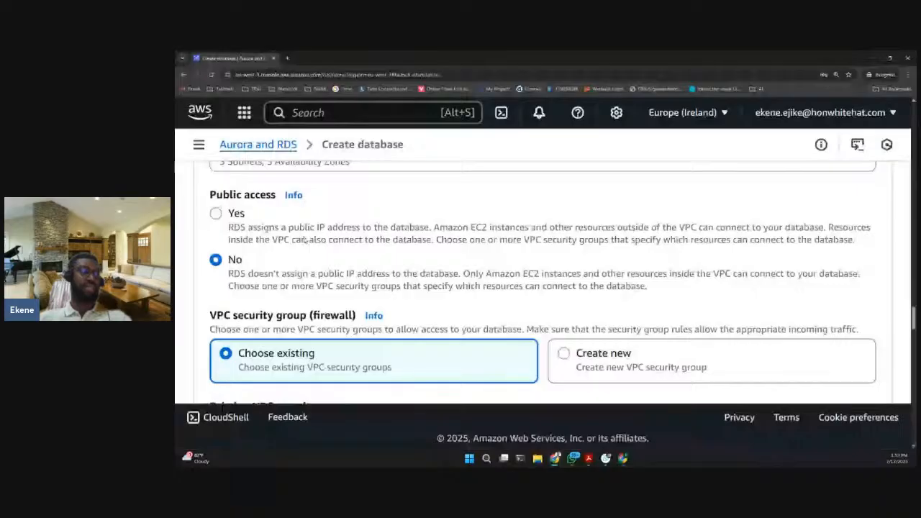
- Examine the VPC security group settings and the list of existing security groups, keeping the default group selected
{"action": "scroll", "coordinate": [306, 240], "scroll_direction": "down", "scroll_amount": 2}
{"action": "left_click_drag", "start_coordinate": [217, 238], "coordinate": [380, 240]}
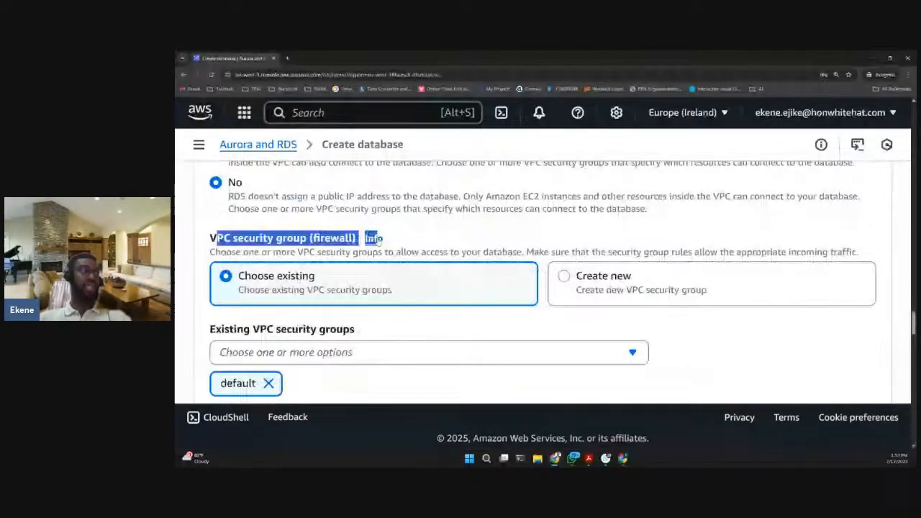
{"action": "left_click", "coordinate": [461, 241]}
{"action": "scroll", "coordinate": [462, 243], "scroll_direction": "down", "scroll_amount": 1}
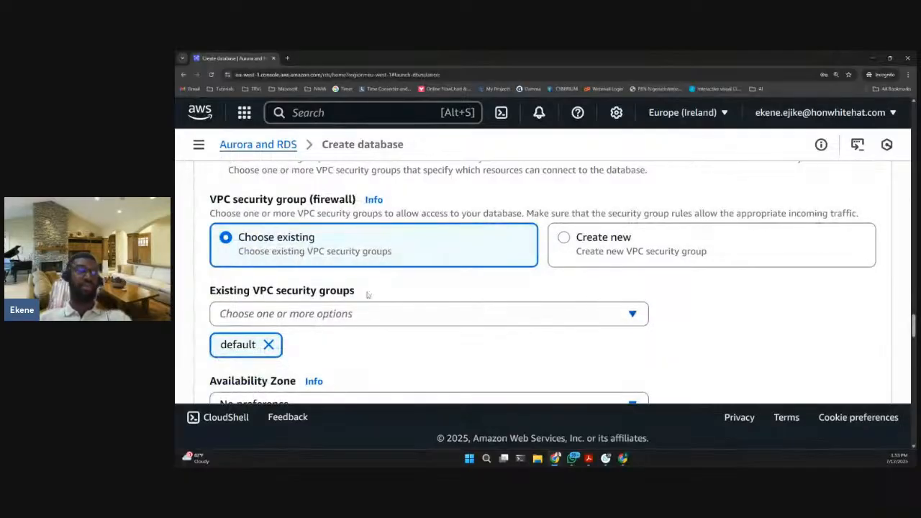
{"action": "scroll", "coordinate": [346, 292], "scroll_direction": "down", "scroll_amount": 1}
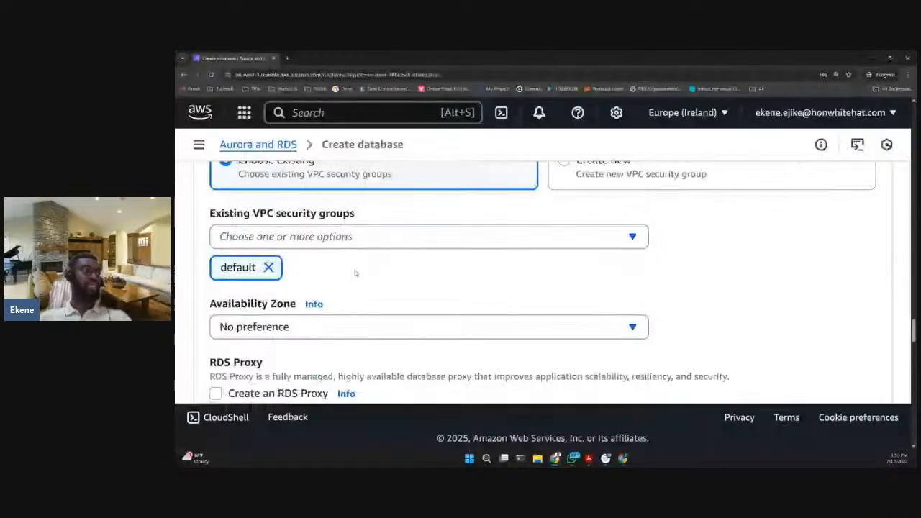
{"action": "left_click", "coordinate": [360, 238]}
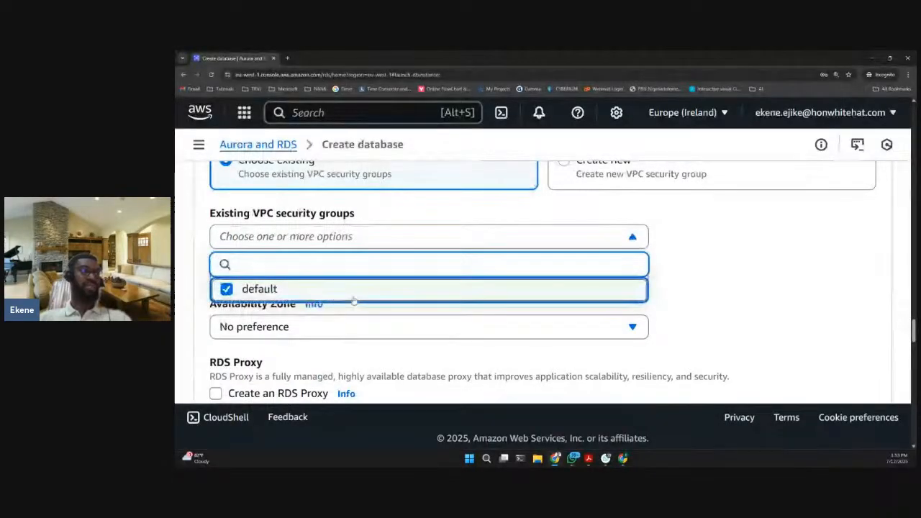
{"action": "left_click", "coordinate": [551, 295]}
{"action": "left_click", "coordinate": [551, 296]}
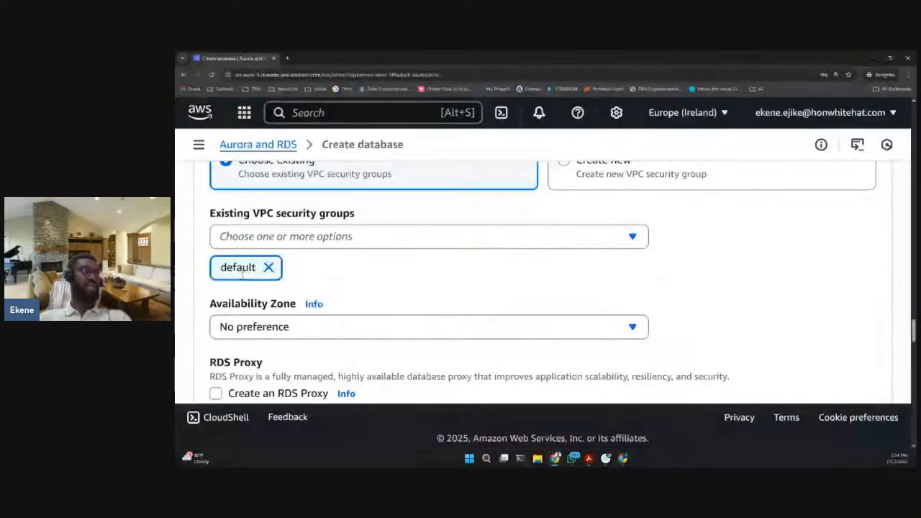
- Review the Availability Zone, RDS Proxy and certificate authority settings, and expand the additional connectivity configuration to check the database port
{"action": "scroll", "coordinate": [242, 274], "scroll_direction": "down", "scroll_amount": 1}
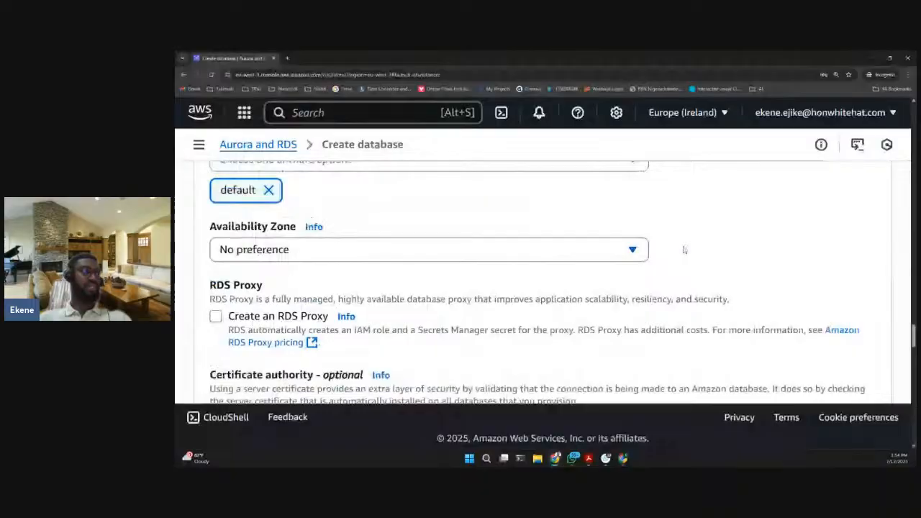
{"action": "scroll", "coordinate": [684, 250], "scroll_direction": "down", "scroll_amount": 1}
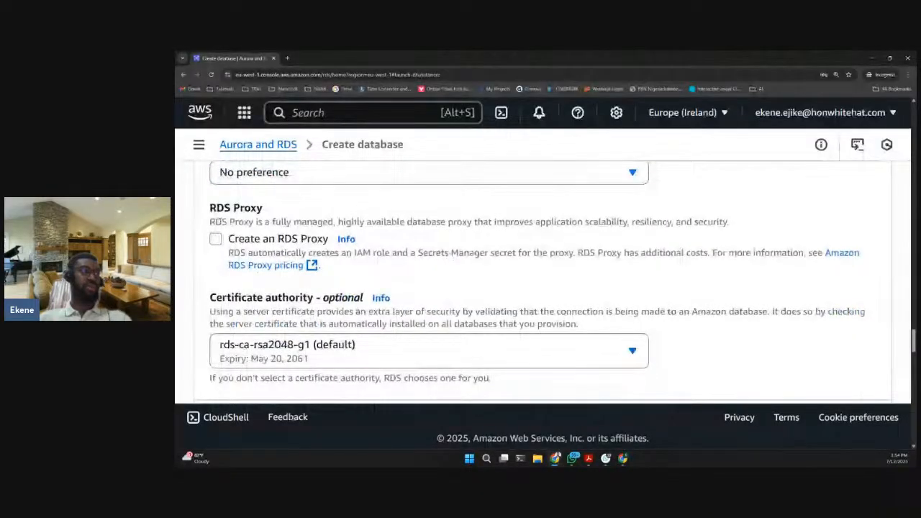
{"action": "scroll", "coordinate": [323, 257], "scroll_direction": "down", "scroll_amount": 1}
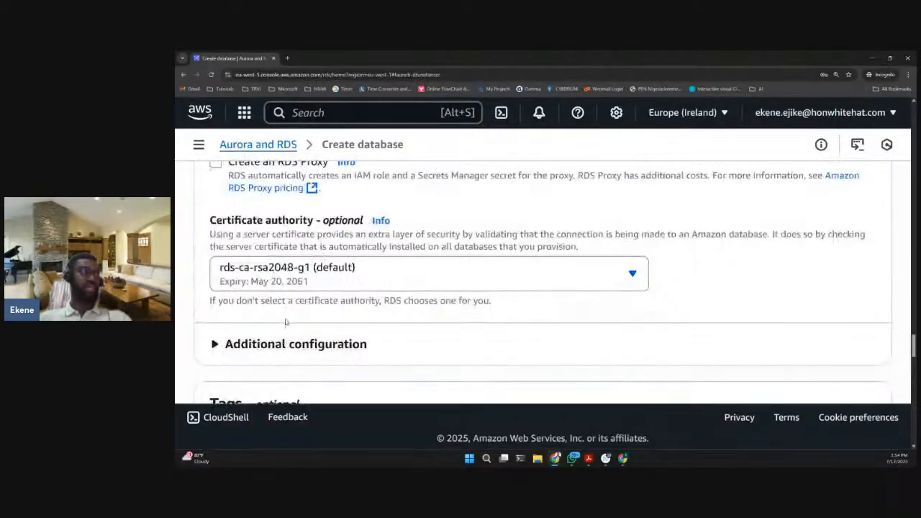
{"action": "scroll", "coordinate": [285, 322], "scroll_direction": "down", "scroll_amount": 1}
{"action": "left_click", "coordinate": [319, 301]}
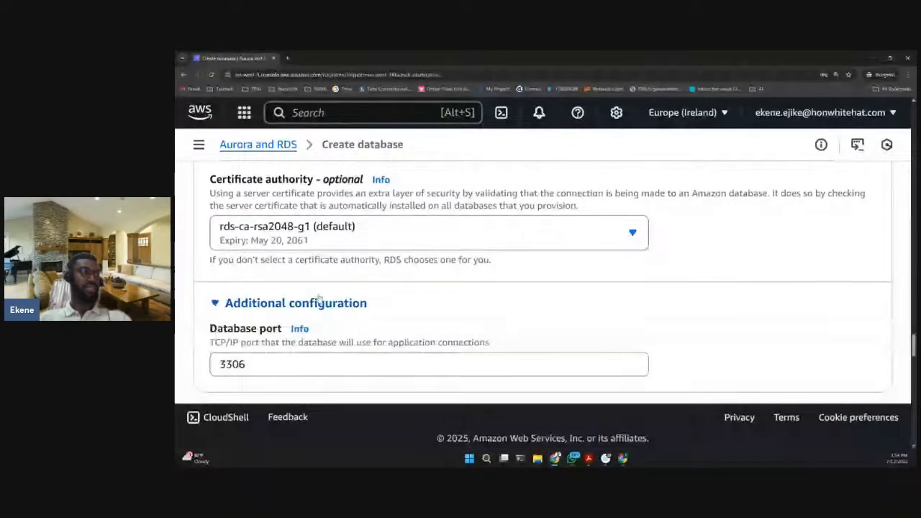
{"action": "scroll", "coordinate": [319, 298], "scroll_direction": "down", "scroll_amount": 1}
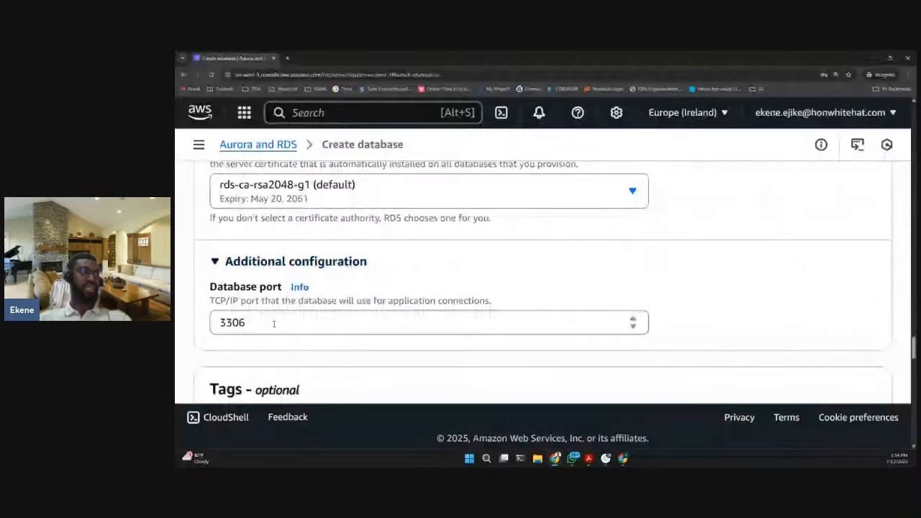
{"action": "scroll", "coordinate": [348, 285], "scroll_direction": "down", "scroll_amount": 3}
- Review the tags section and the database authentication options
{"action": "scroll", "coordinate": [349, 286], "scroll_direction": "down", "scroll_amount": 3}
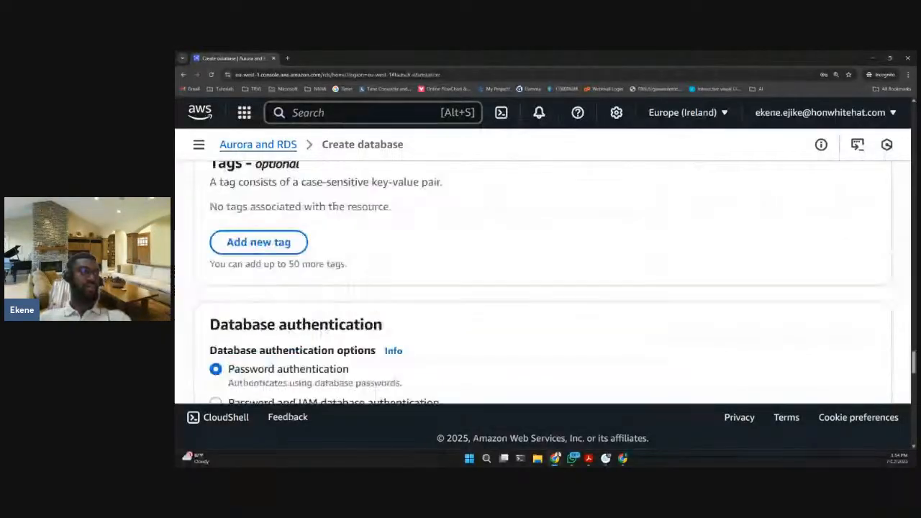
{"action": "scroll", "coordinate": [391, 217], "scroll_direction": "down", "scroll_amount": 2}
{"action": "scroll", "coordinate": [403, 223], "scroll_direction": "down", "scroll_amount": 1}
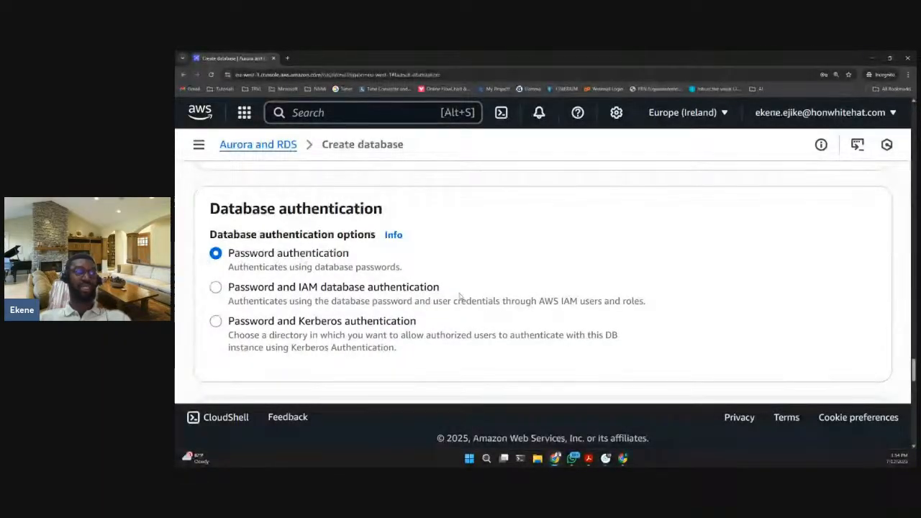
{"action": "scroll", "coordinate": [462, 297], "scroll_direction": "down", "scroll_amount": 1}
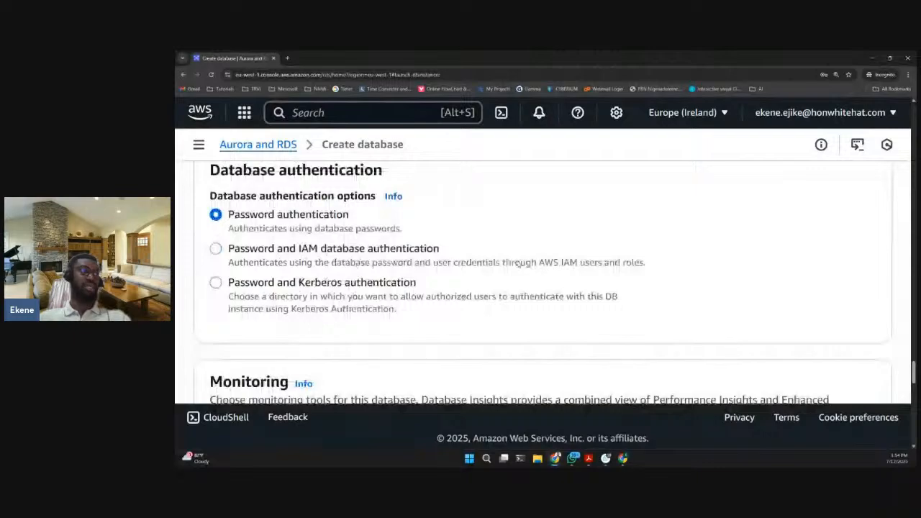
- Keep the default monitoring settings, expand the additional configuration and set the initial database name to wordpress
{"action": "scroll", "coordinate": [416, 256], "scroll_direction": "down", "scroll_amount": 5}
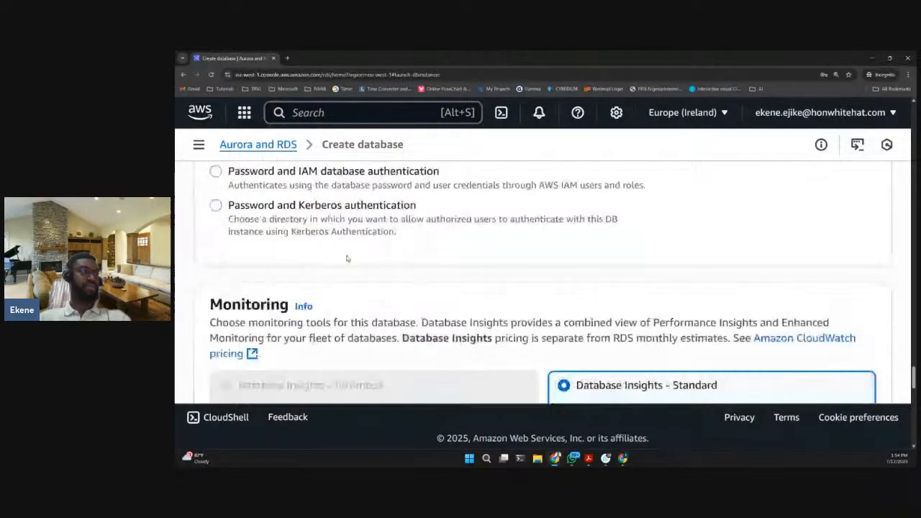
{"action": "scroll", "coordinate": [360, 252], "scroll_direction": "down", "scroll_amount": 1}
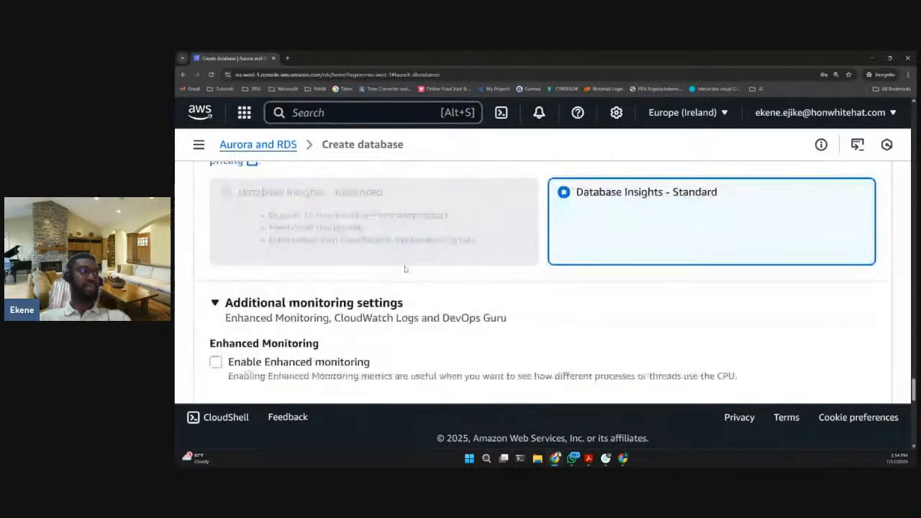
{"action": "scroll", "coordinate": [304, 295], "scroll_direction": "down", "scroll_amount": 3}
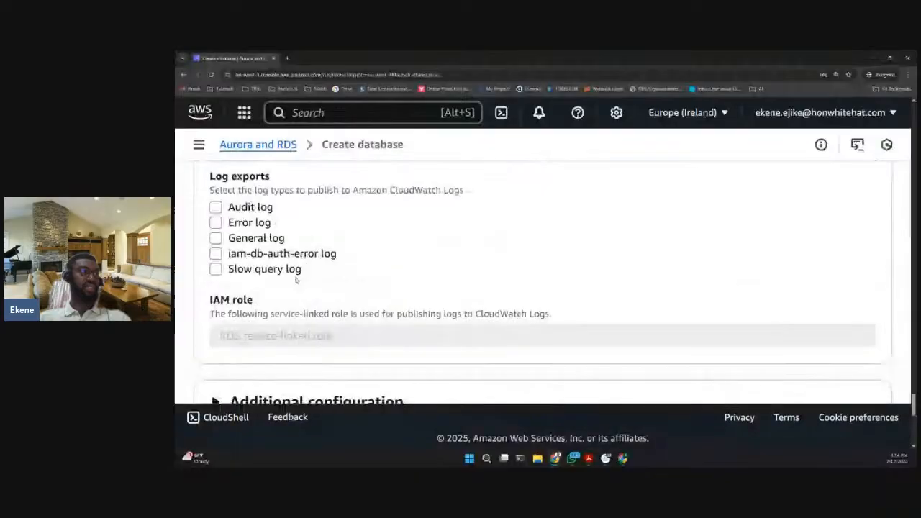
{"action": "scroll", "coordinate": [291, 277], "scroll_direction": "down", "scroll_amount": 2}
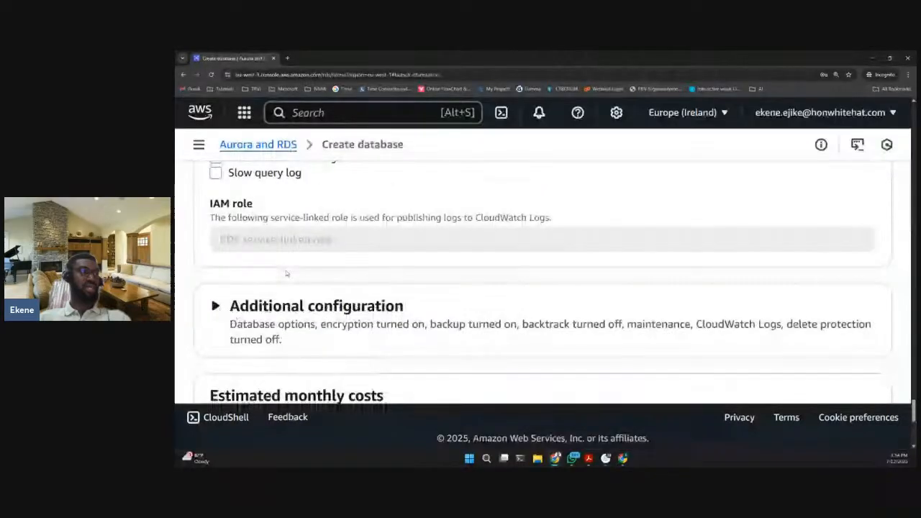
{"action": "scroll", "coordinate": [286, 274], "scroll_direction": "down", "scroll_amount": 3}
{"action": "left_click", "coordinate": [311, 213]}
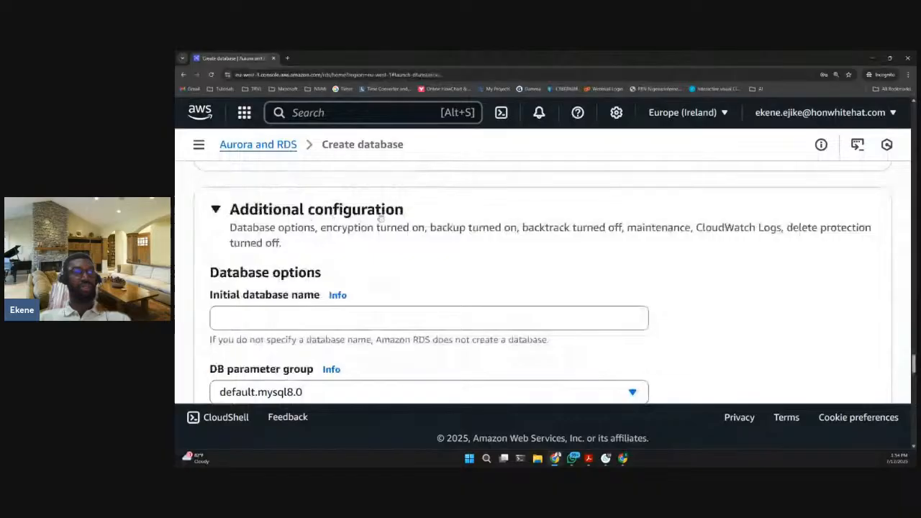
{"action": "scroll", "coordinate": [378, 219], "scroll_direction": "down", "scroll_amount": 1}
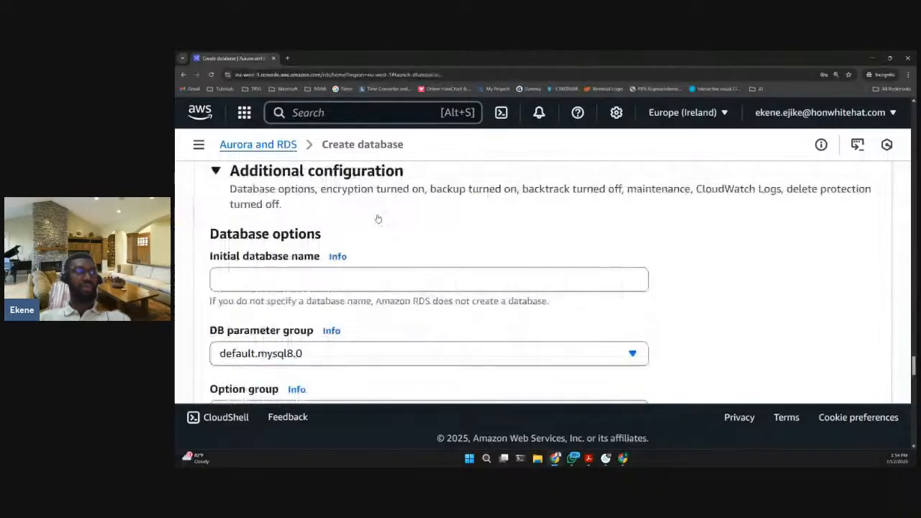
{"action": "left_click", "coordinate": [301, 273]}
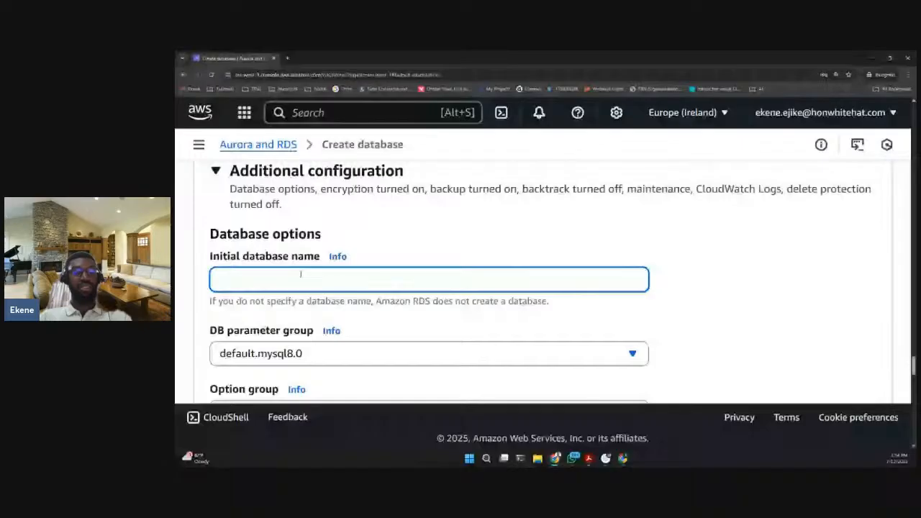
{"action": "type", "text": "wordpress"}
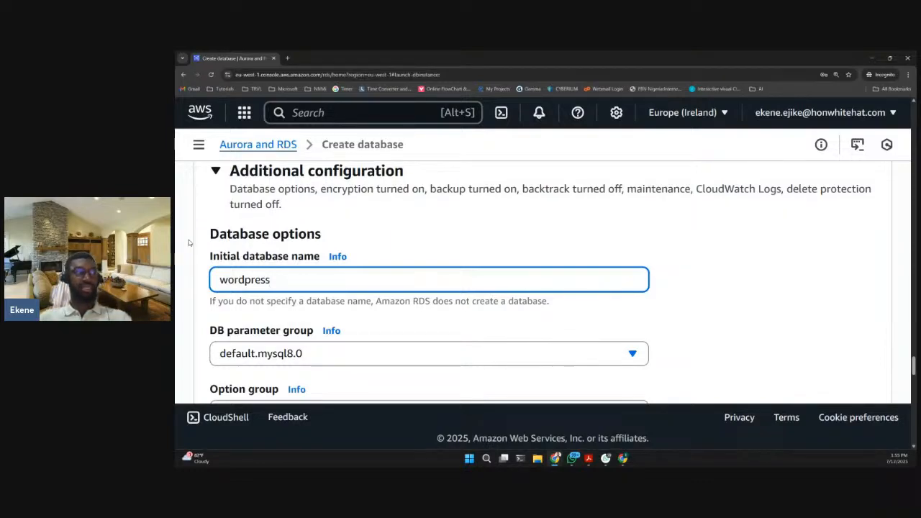
{"action": "double_click", "coordinate": [242, 281]}
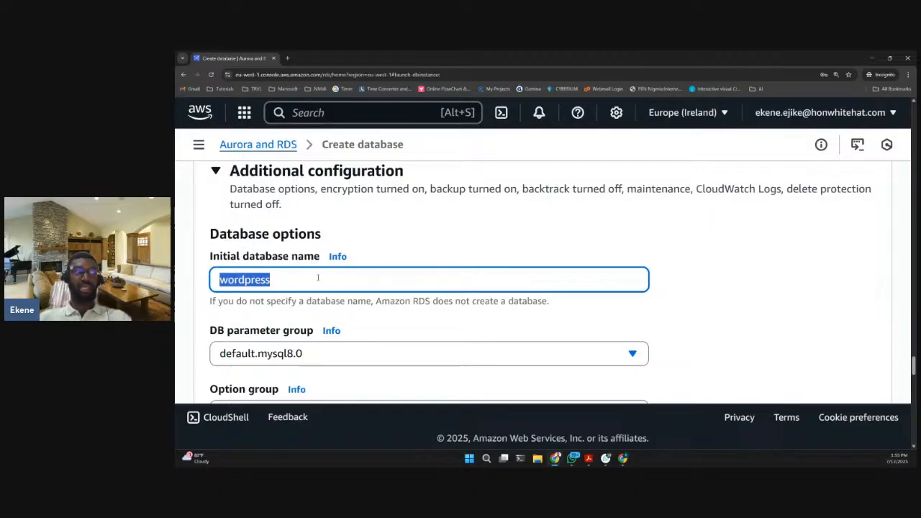
{"action": "left_click", "coordinate": [293, 278]}
- Turn off automated backups and encryption for the database, keeping the default parameter and option groups
{"action": "scroll", "coordinate": [678, 294], "scroll_direction": "down", "scroll_amount": 2}
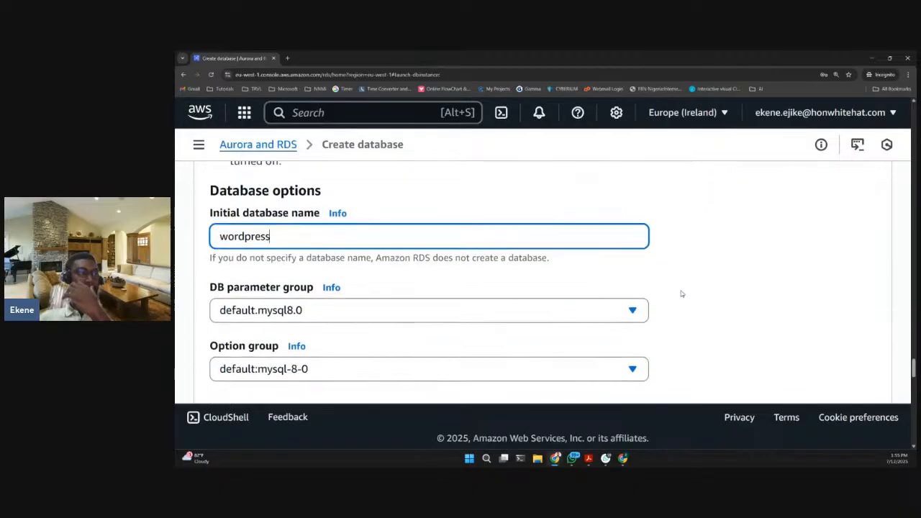
{"action": "scroll", "coordinate": [504, 299], "scroll_direction": "down", "scroll_amount": 4}
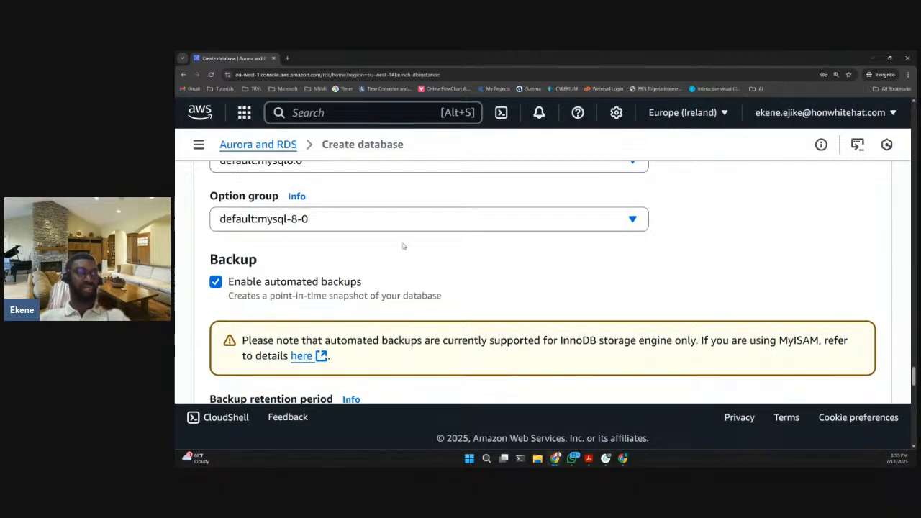
{"action": "scroll", "coordinate": [547, 241], "scroll_direction": "down", "scroll_amount": 1}
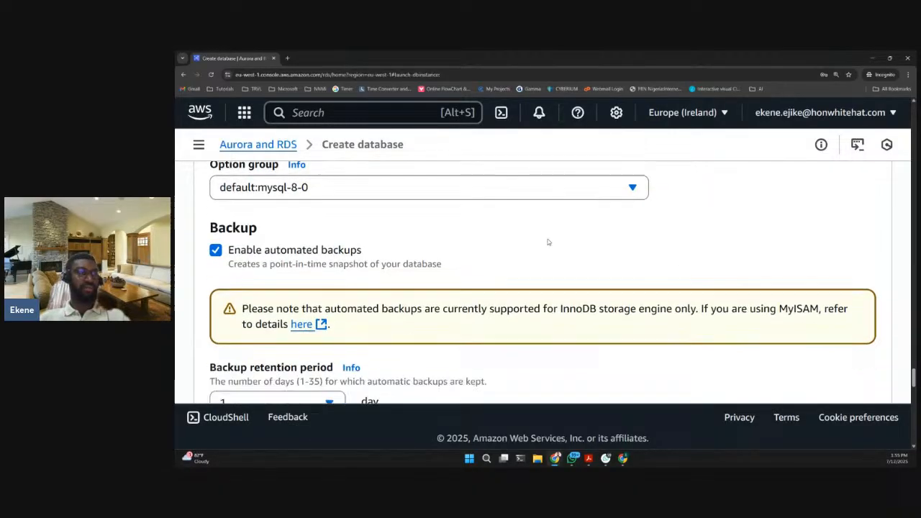
{"action": "left_click", "coordinate": [218, 244]}
{"action": "left_click", "coordinate": [212, 290]}
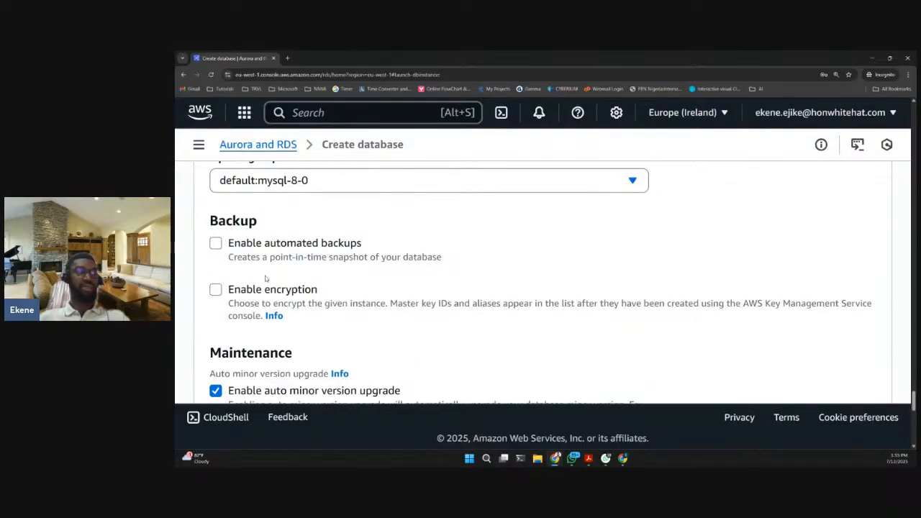
- Review the backup, encryption, auto minor version upgrade, maintenance window and deletion protection options
{"action": "scroll", "coordinate": [252, 238], "scroll_direction": "down", "scroll_amount": 2}
{"action": "scroll", "coordinate": [231, 282], "scroll_direction": "down", "scroll_amount": 1}
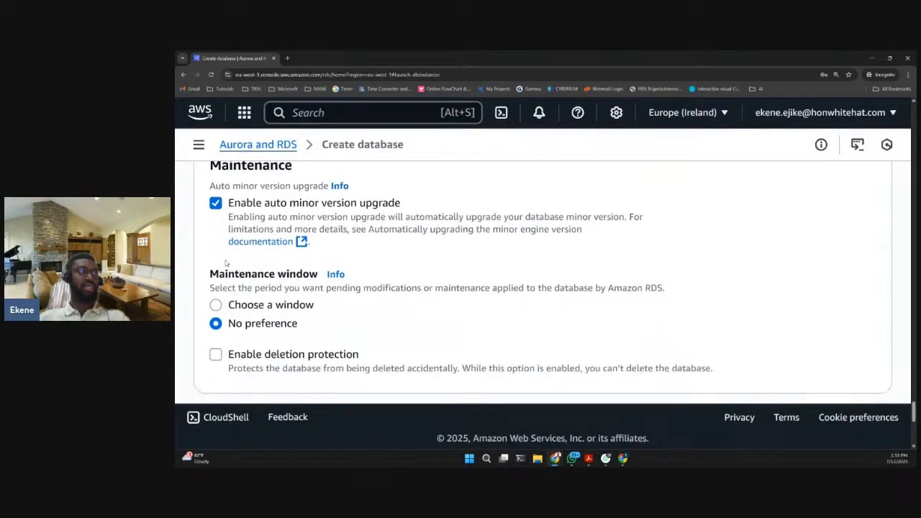
{"action": "scroll", "coordinate": [238, 283], "scroll_direction": "up", "scroll_amount": 1}
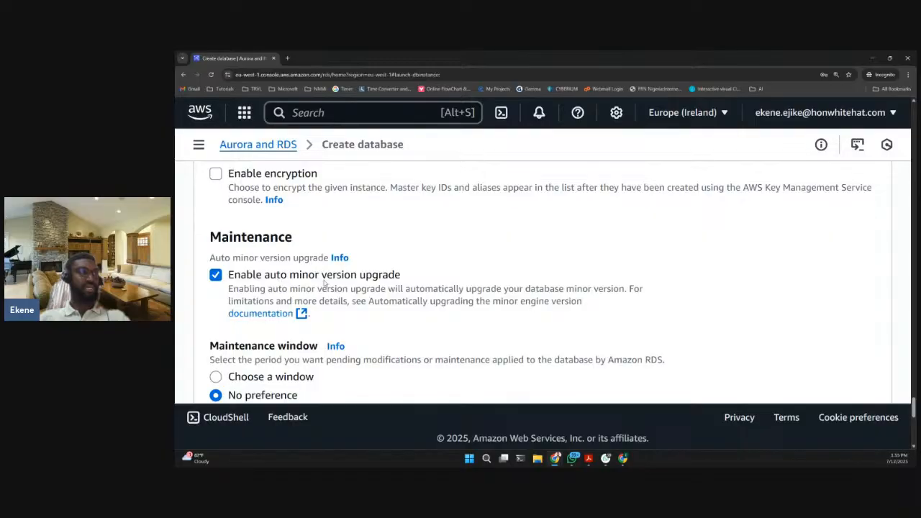
{"action": "scroll", "coordinate": [328, 282], "scroll_direction": "down", "scroll_amount": 1}
{"action": "scroll", "coordinate": [328, 283], "scroll_direction": "up", "scroll_amount": 3}
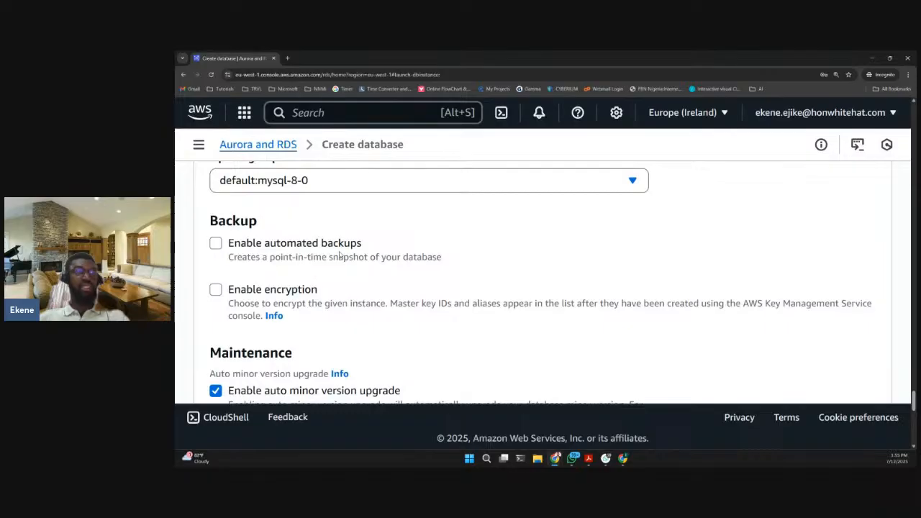
{"action": "scroll", "coordinate": [566, 264], "scroll_direction": "down", "scroll_amount": 1}
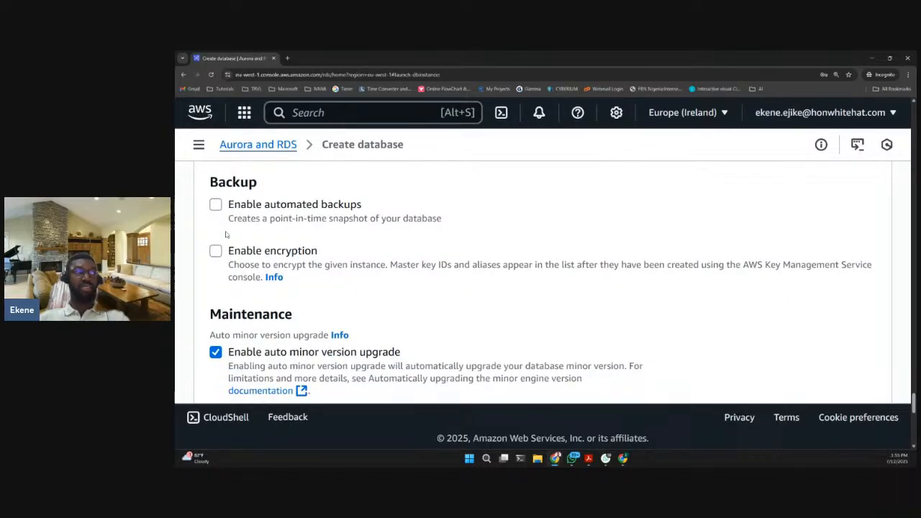
{"action": "scroll", "coordinate": [230, 241], "scroll_direction": "up", "scroll_amount": 1}
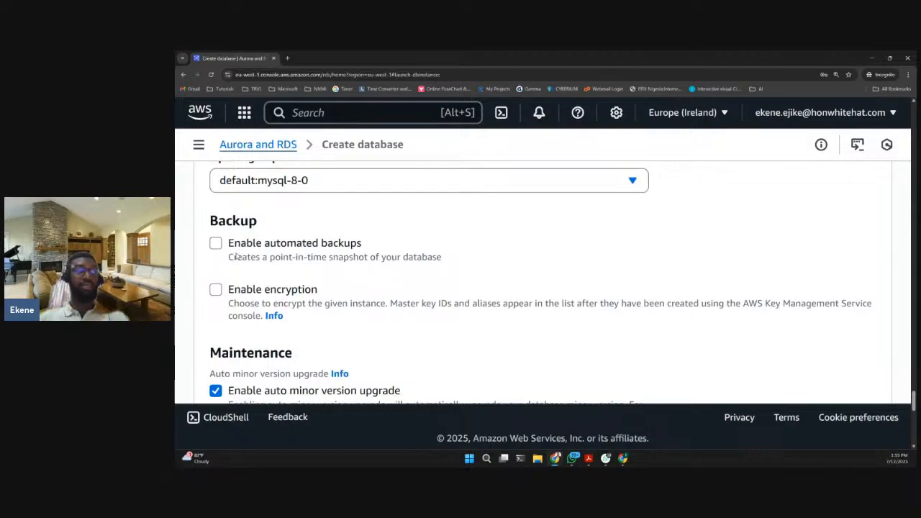
{"action": "scroll", "coordinate": [236, 257], "scroll_direction": "down", "scroll_amount": 1}
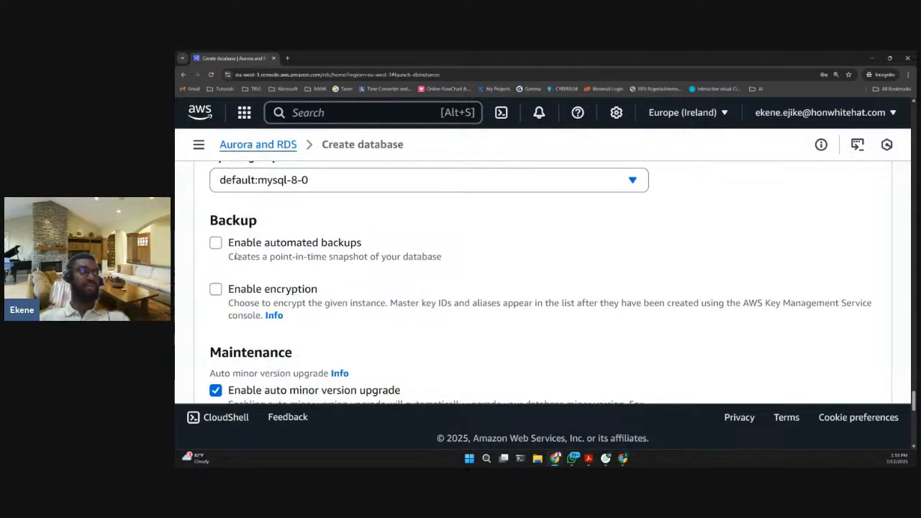
{"action": "scroll", "coordinate": [236, 257], "scroll_direction": "down", "scroll_amount": 2}
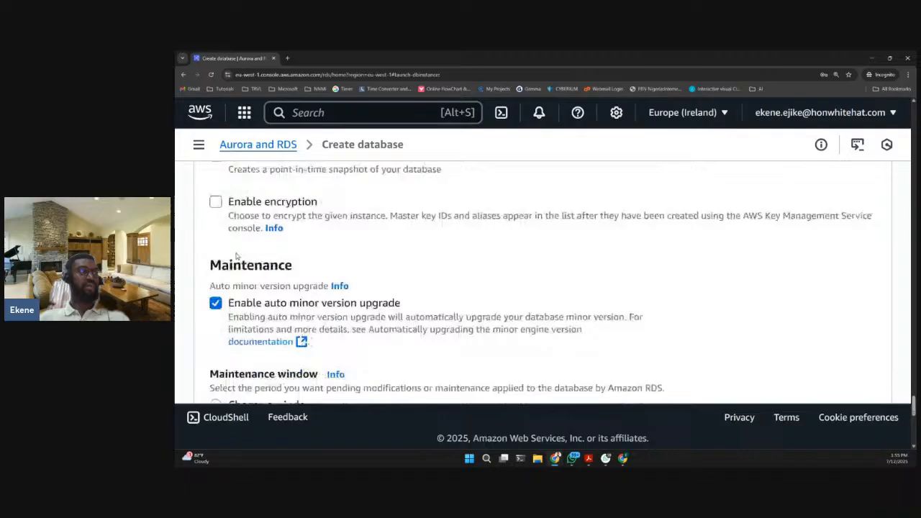
- Check the estimated monthly costs and Free Tier terms, and submit the form to create the database
{"action": "scroll", "coordinate": [236, 256], "scroll_direction": "down", "scroll_amount": 5}
{"action": "scroll", "coordinate": [248, 241], "scroll_direction": "down", "scroll_amount": 5}
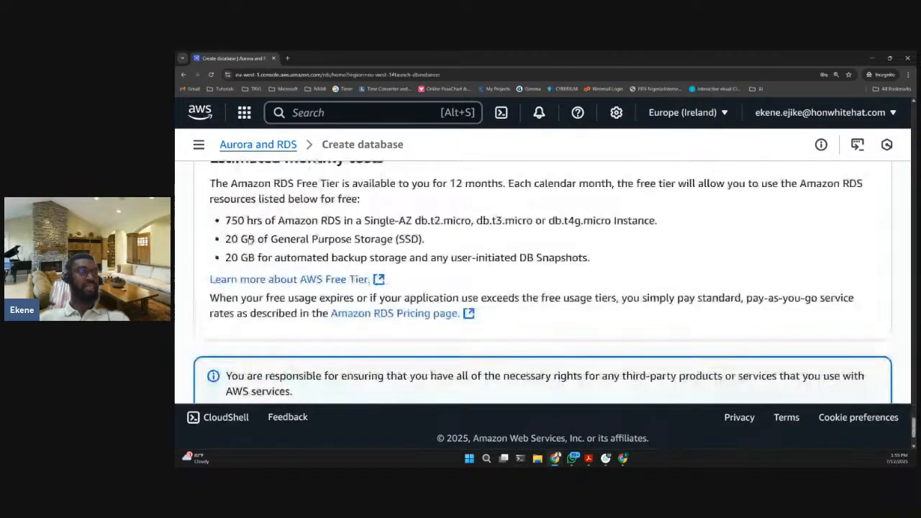
{"action": "scroll", "coordinate": [251, 241], "scroll_direction": "down", "scroll_amount": 2}
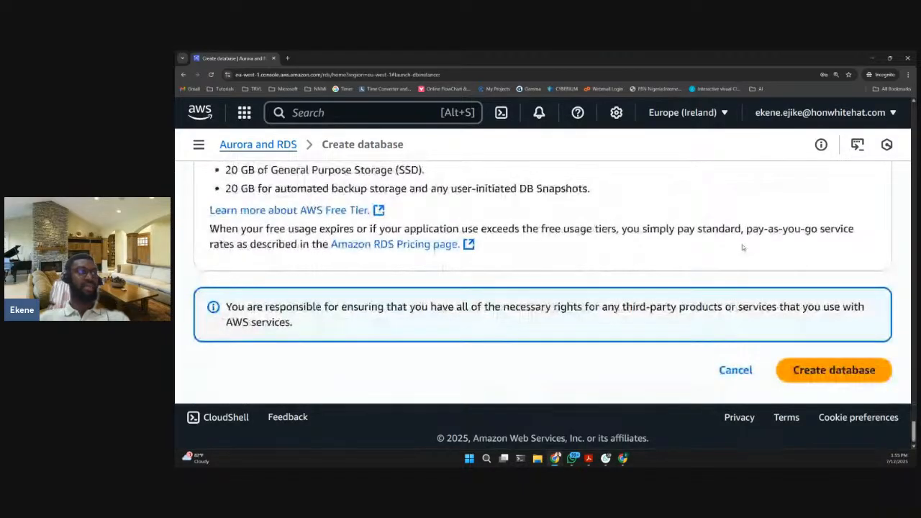
{"action": "scroll", "coordinate": [742, 247], "scroll_direction": "up", "scroll_amount": 5}
{"action": "scroll", "coordinate": [743, 247], "scroll_direction": "down", "scroll_amount": 2}
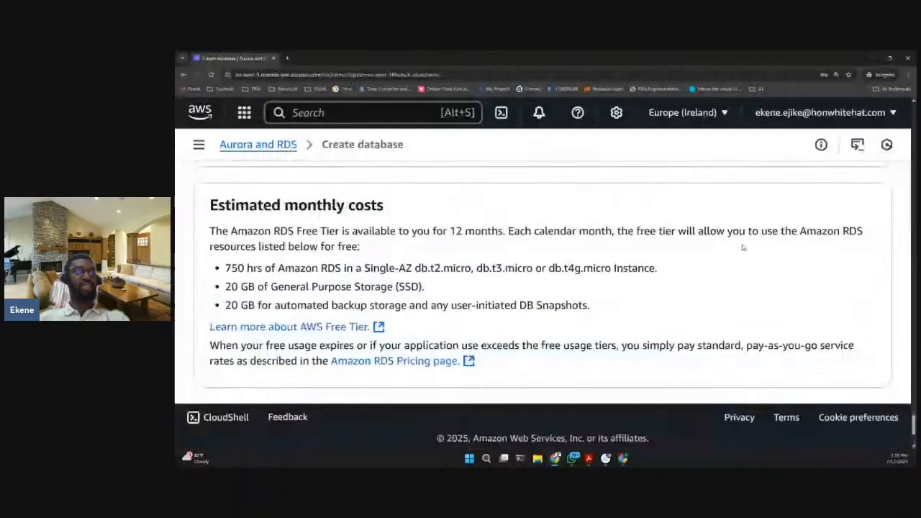
{"action": "scroll", "coordinate": [742, 247], "scroll_direction": "down", "scroll_amount": 4}
{"action": "scroll", "coordinate": [837, 248], "scroll_direction": "up", "scroll_amount": 1}
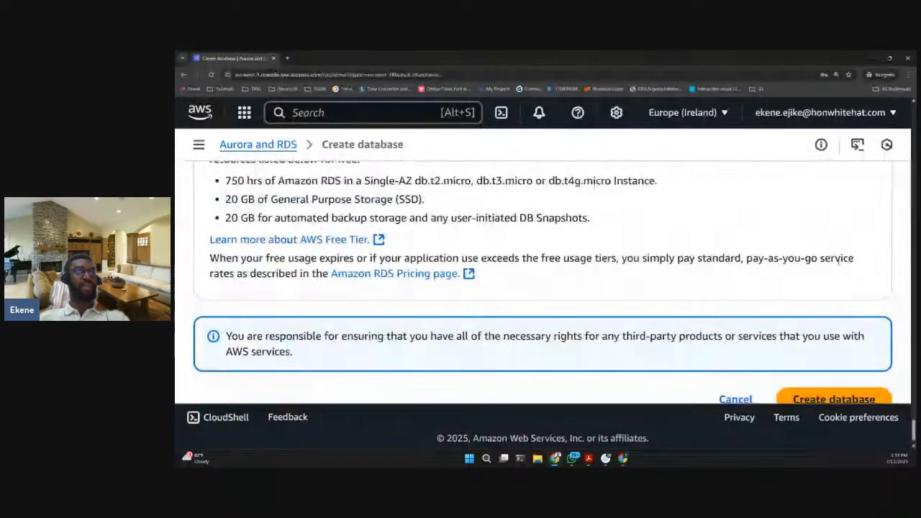
{"action": "scroll", "coordinate": [840, 260], "scroll_direction": "down", "scroll_amount": 1}
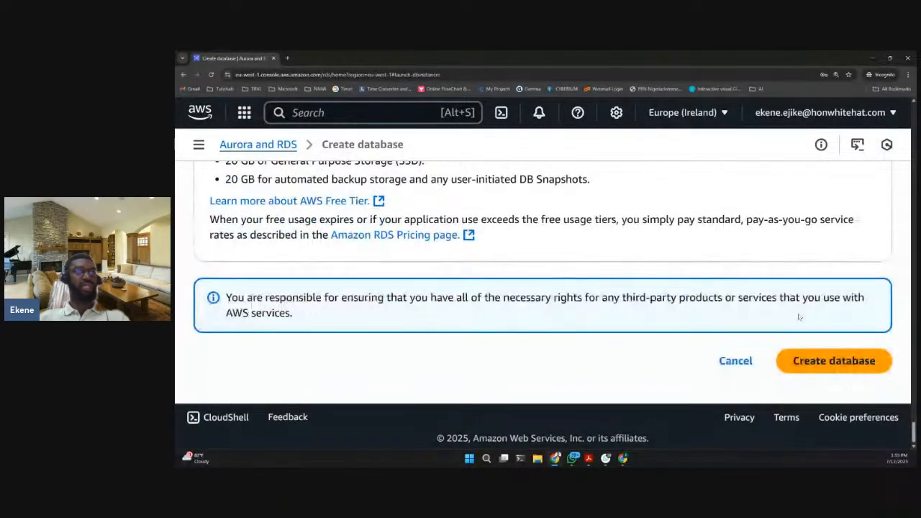
{"action": "left_click", "coordinate": [818, 359]}
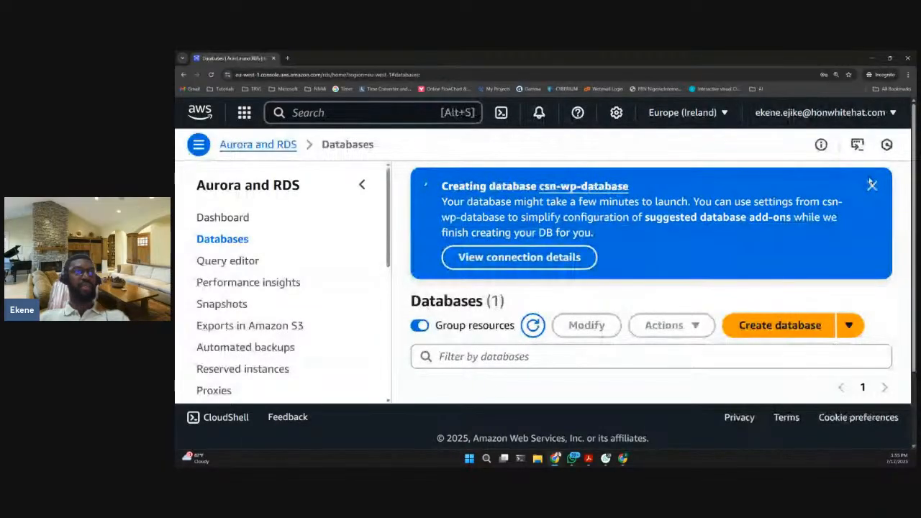
- Duplicate the RDS Databases page in a second browser tab and switch to the duplicate
{"action": "scroll", "coordinate": [683, 286], "scroll_direction": "down", "scroll_amount": 1}
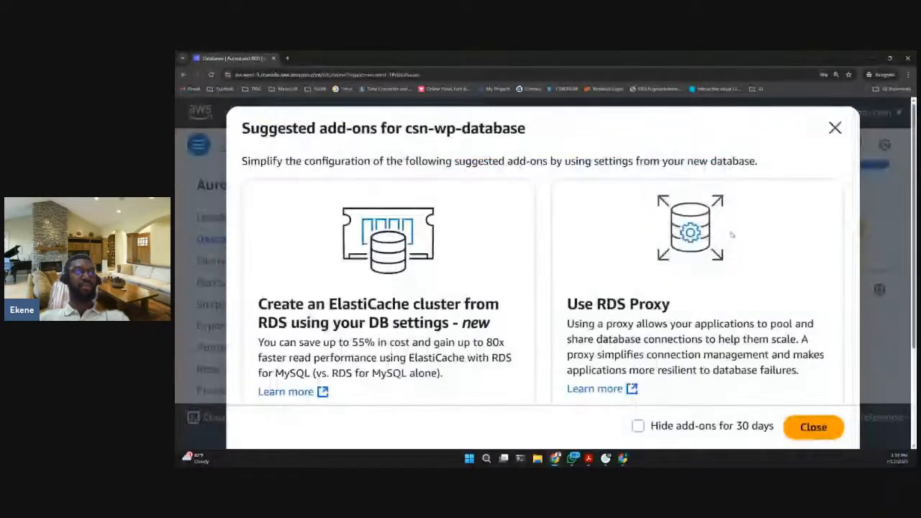
{"action": "left_click", "coordinate": [835, 128]}
{"action": "scroll", "coordinate": [647, 295], "scroll_direction": "up", "scroll_amount": 3}
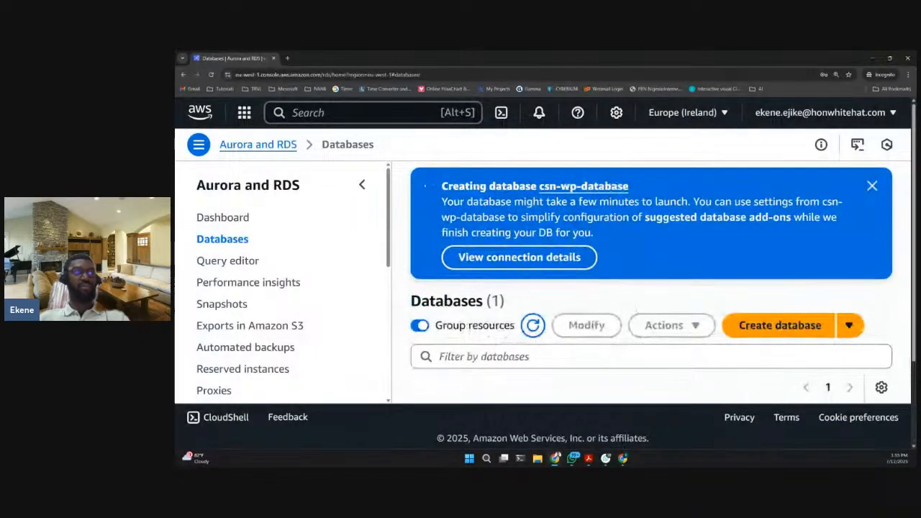
{"action": "right_click", "coordinate": [236, 58]}
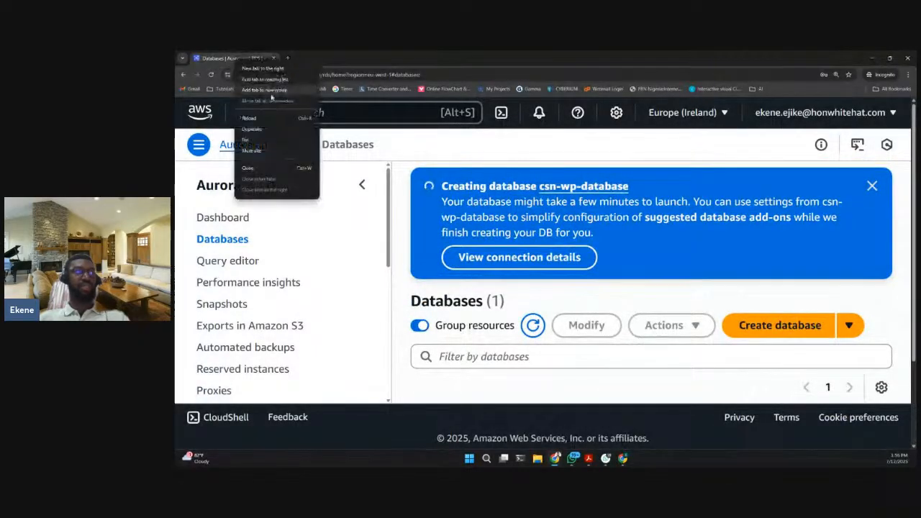
{"action": "left_click", "coordinate": [263, 129]}
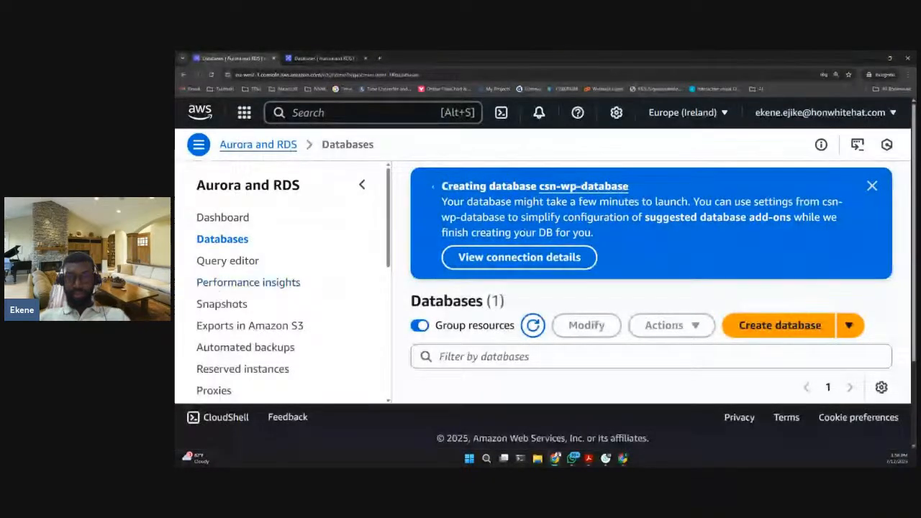
{"action": "left_click", "coordinate": [324, 59]}
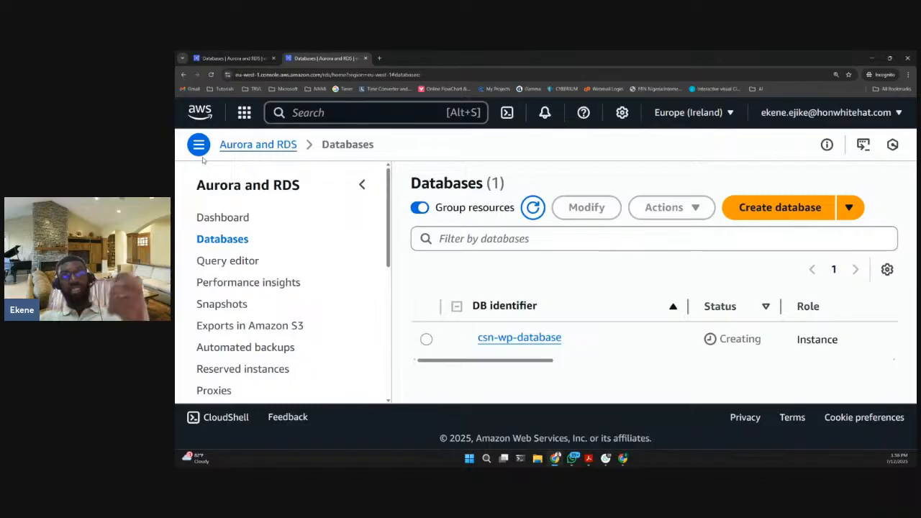
{"action": "left_click", "coordinate": [231, 58]}
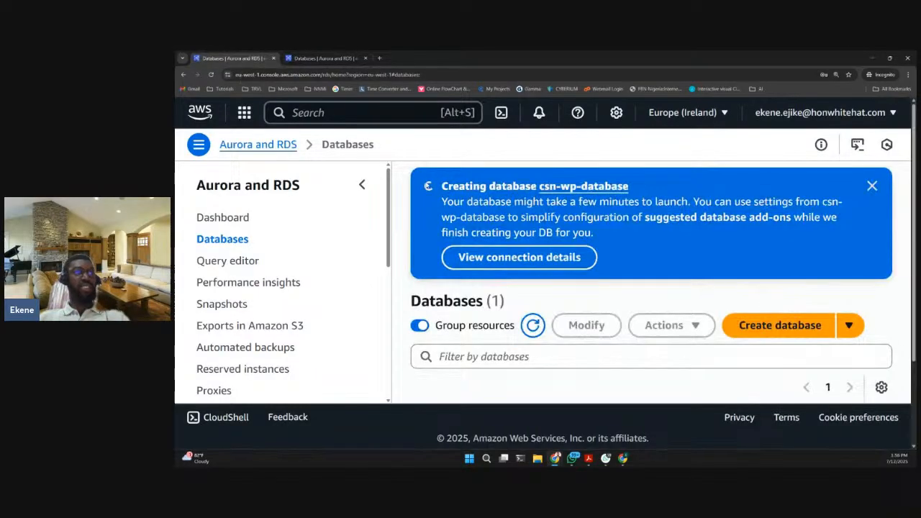
{"action": "left_click", "coordinate": [324, 59]}
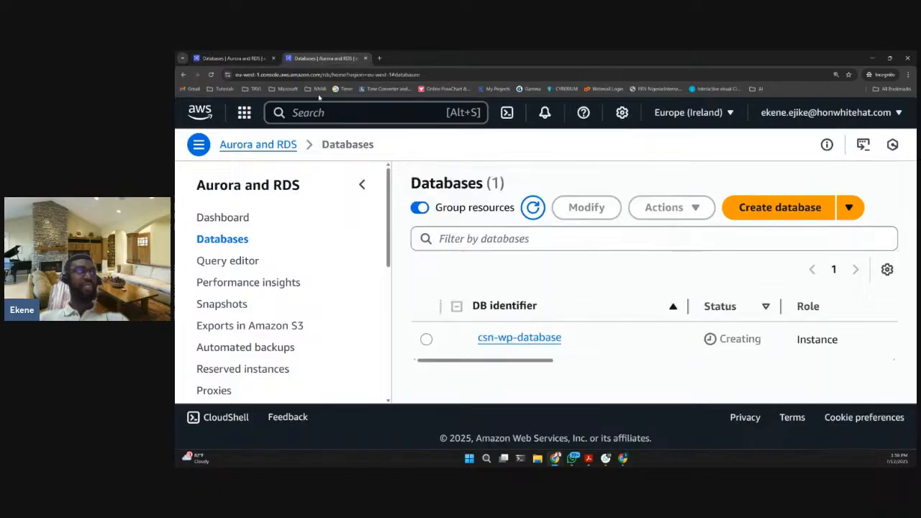
- Search the AWS services for ecs and open Elastic Container Service
{"action": "left_click", "coordinate": [348, 118]}
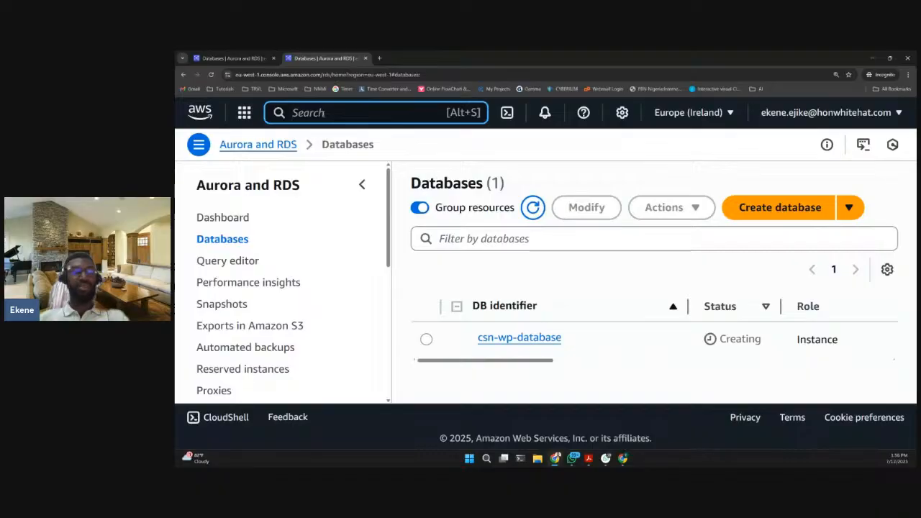
{"action": "type", "text": "e"}
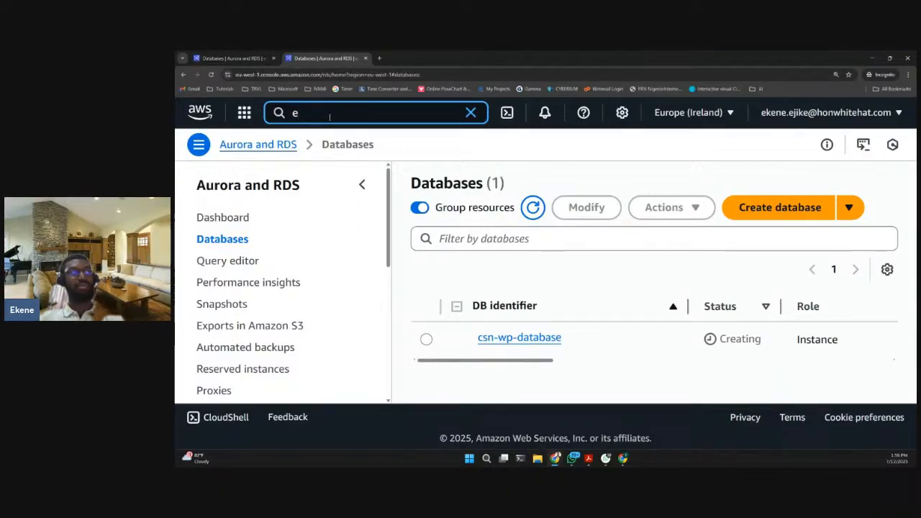
{"action": "type", "text": "cs"}
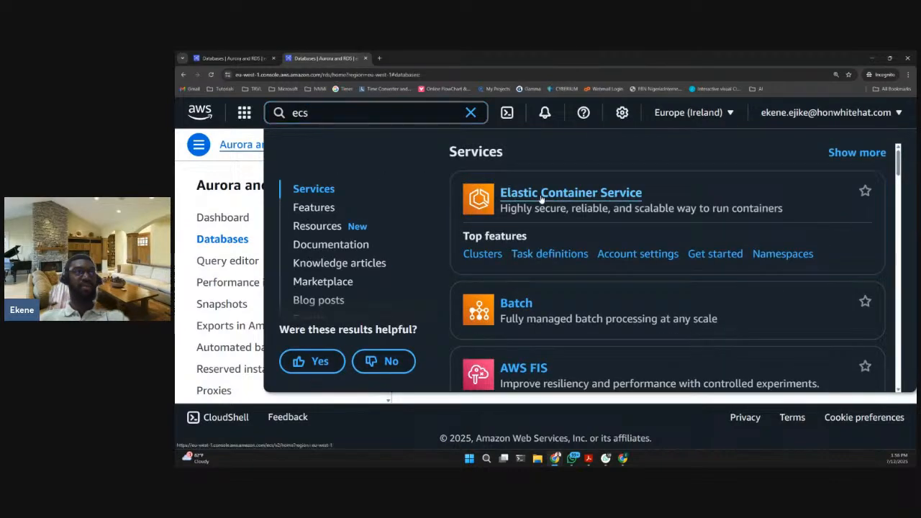
{"action": "left_click", "coordinate": [541, 195]}
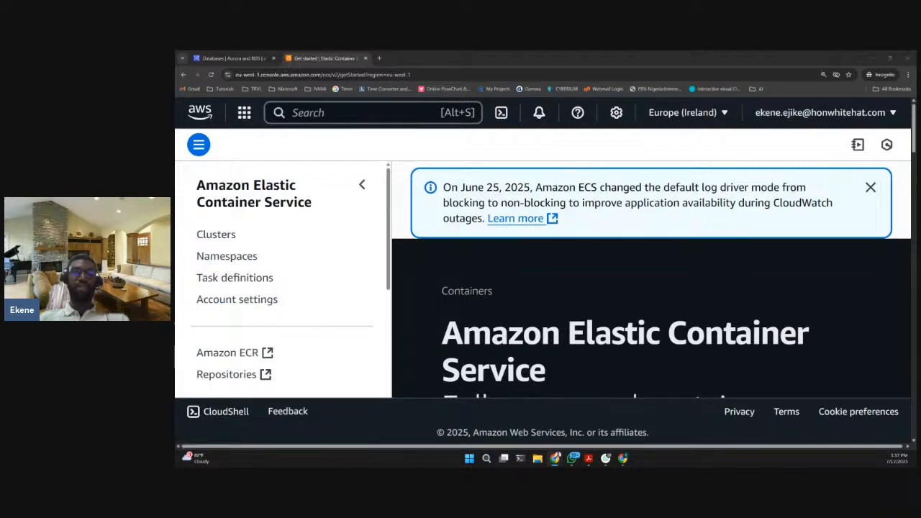
- Search the AWS services for rds and open Aurora and RDS
{"action": "left_click", "coordinate": [231, 58]}
{"action": "left_click", "coordinate": [336, 61]}
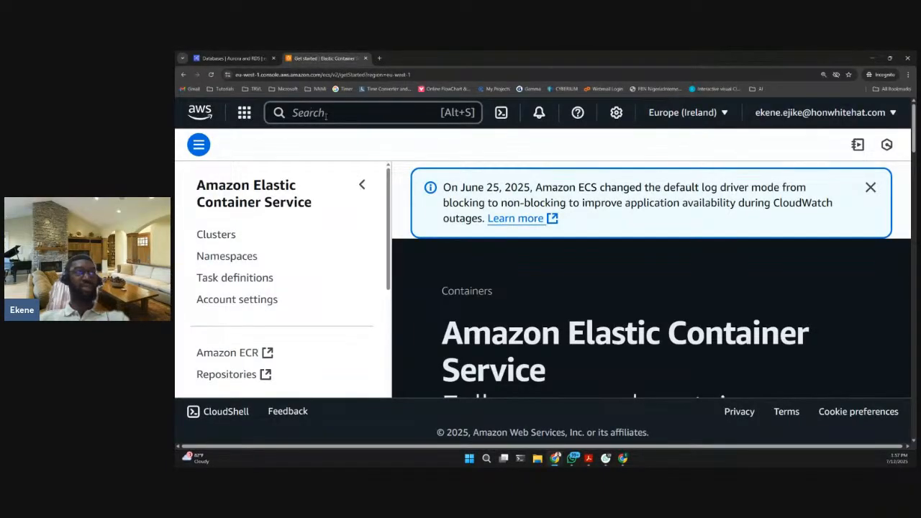
{"action": "left_click", "coordinate": [370, 116]}
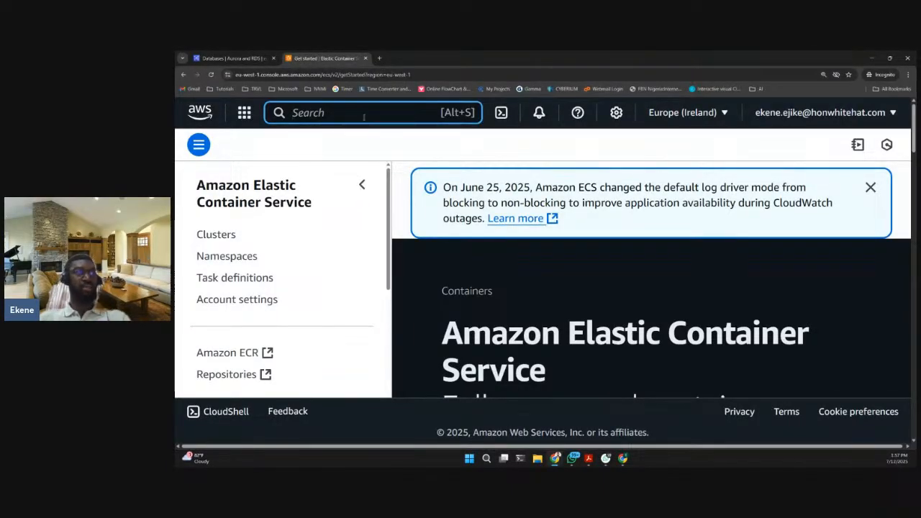
{"action": "type", "text": "rds"}
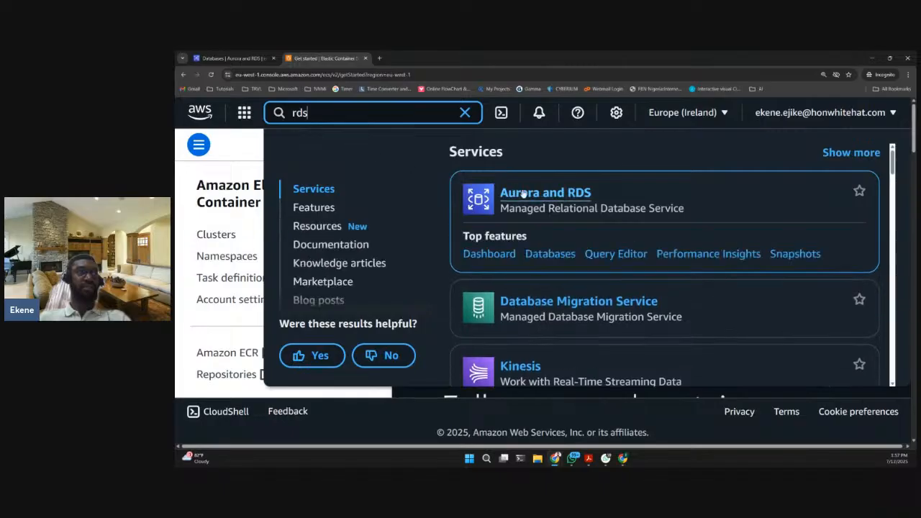
{"action": "left_click", "coordinate": [229, 139]}
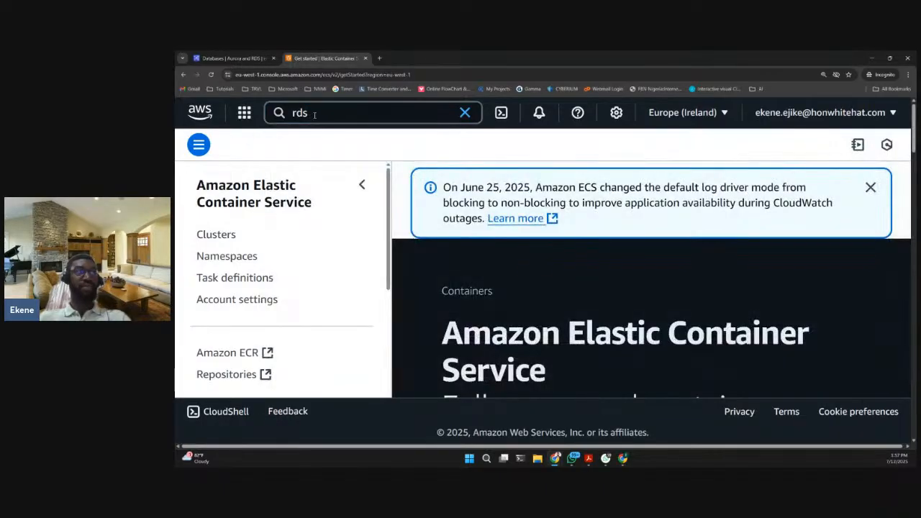
{"action": "left_click", "coordinate": [315, 114]}
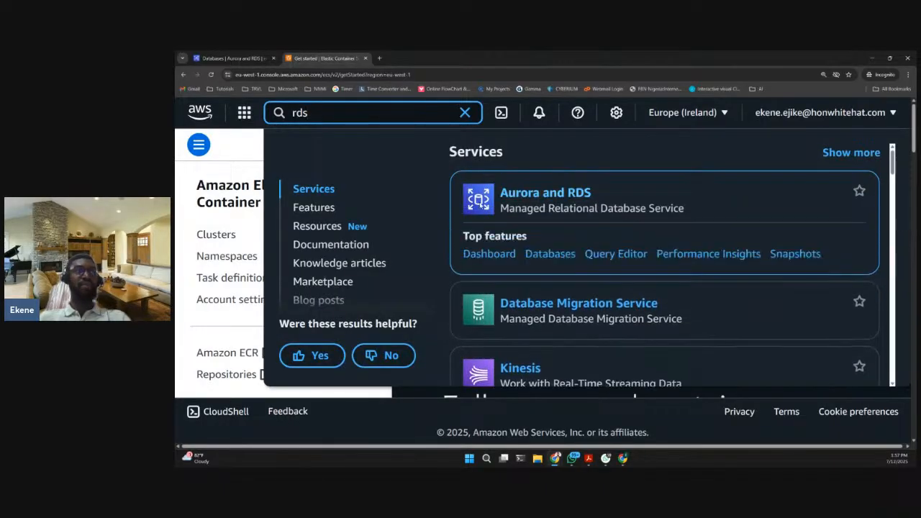
{"action": "left_click", "coordinate": [237, 144]}
{"action": "left_click", "coordinate": [246, 118]}
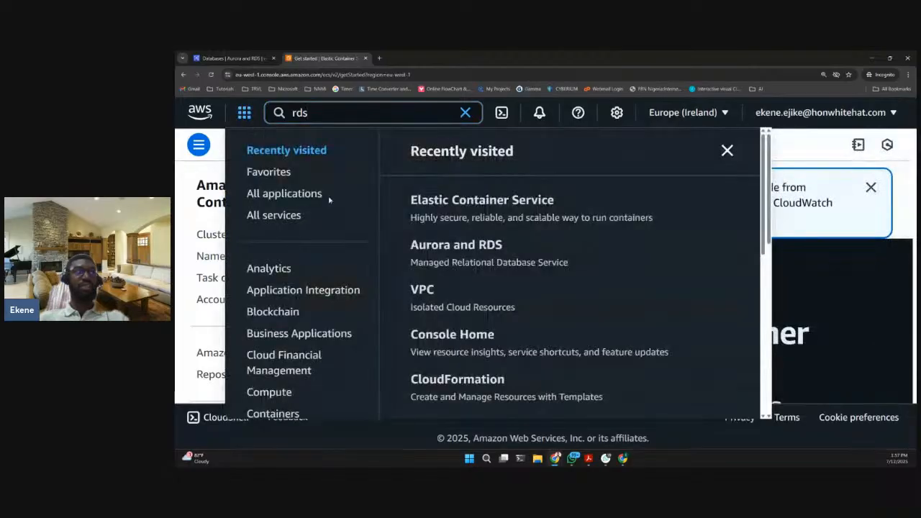
{"action": "left_click", "coordinate": [311, 113]}
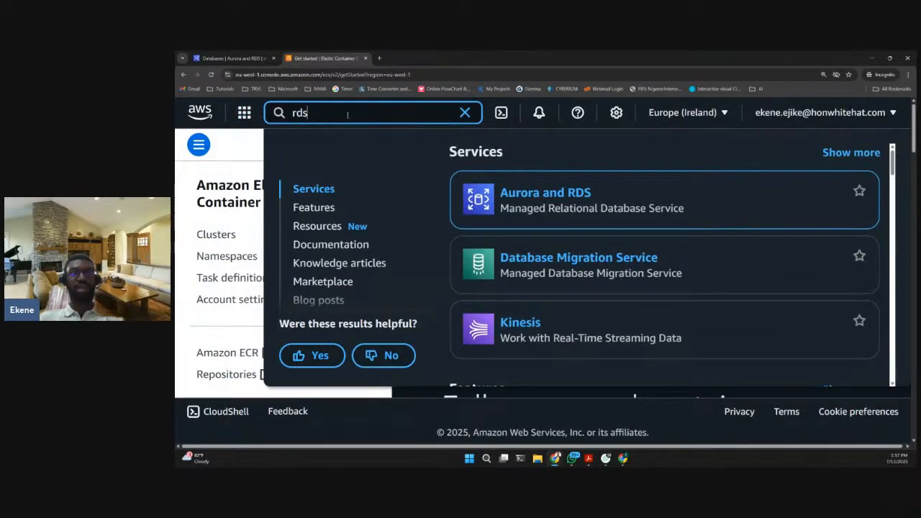
{"action": "left_click", "coordinate": [524, 193]}
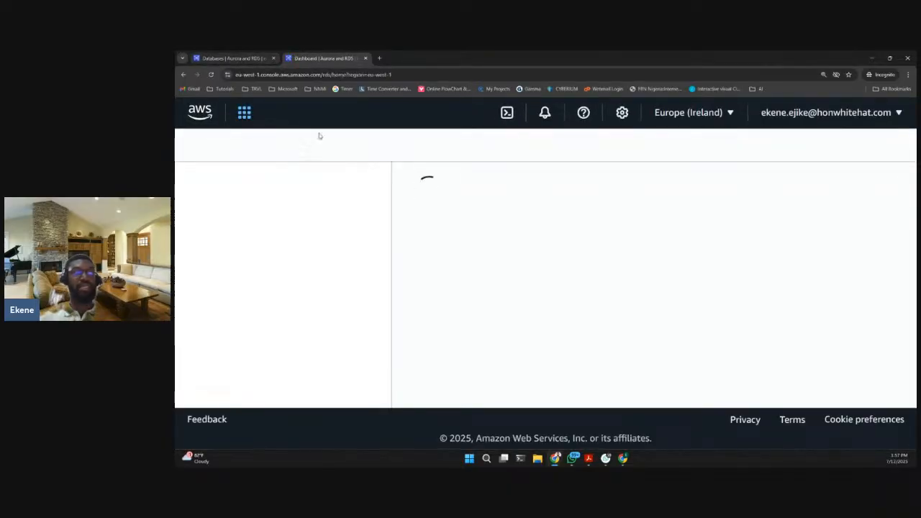
- Return to Elastic Container Service by searching for ecs, and open its Clusters page
{"action": "left_click", "coordinate": [379, 113]}
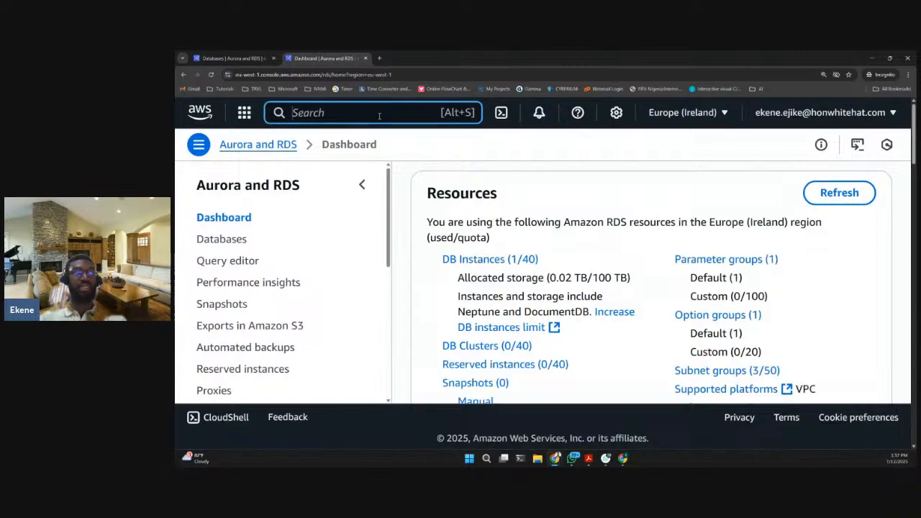
{"action": "type", "text": "ecs"}
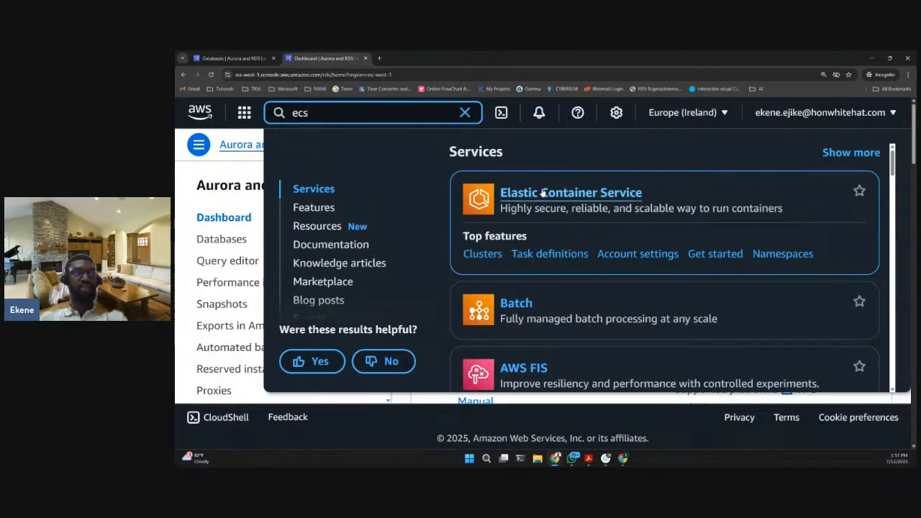
{"action": "left_click", "coordinate": [549, 193]}
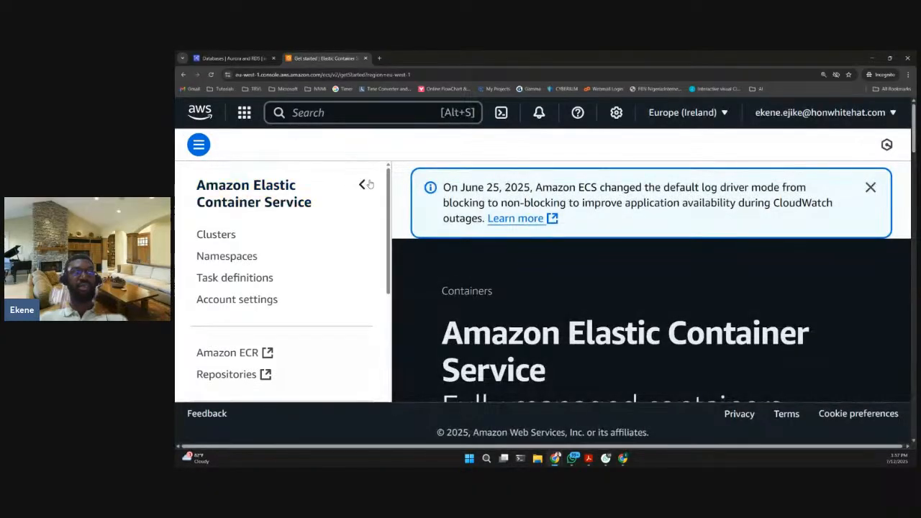
{"action": "left_click", "coordinate": [362, 184]}
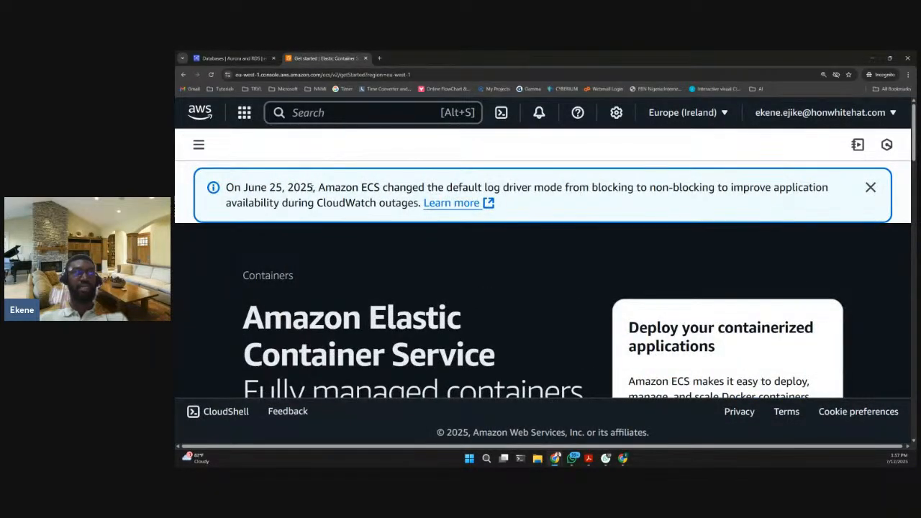
{"action": "left_click", "coordinate": [199, 144]}
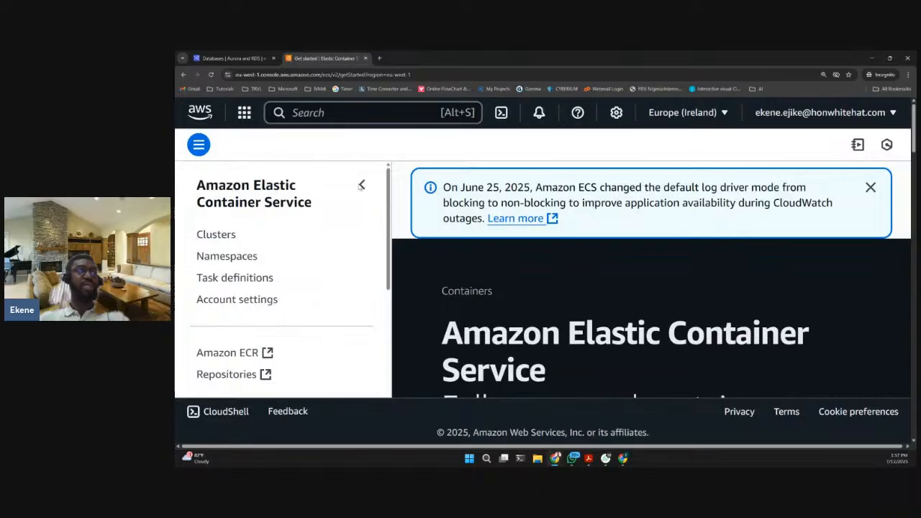
{"action": "left_click", "coordinate": [227, 239]}
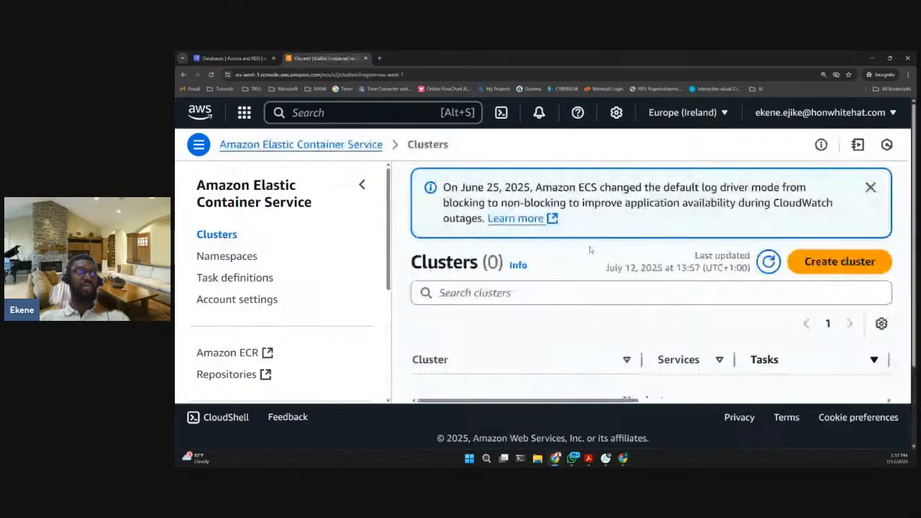
- Start creating an ECS cluster and name it csn-wp-cluster
{"action": "scroll", "coordinate": [590, 250], "scroll_direction": "down", "scroll_amount": 1}
{"action": "scroll", "coordinate": [583, 283], "scroll_direction": "down", "scroll_amount": 1}
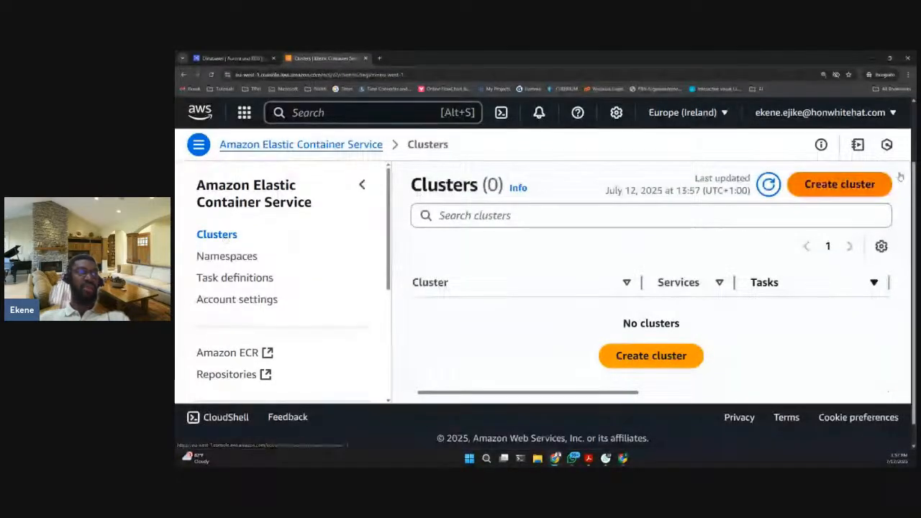
{"action": "left_click", "coordinate": [843, 186]}
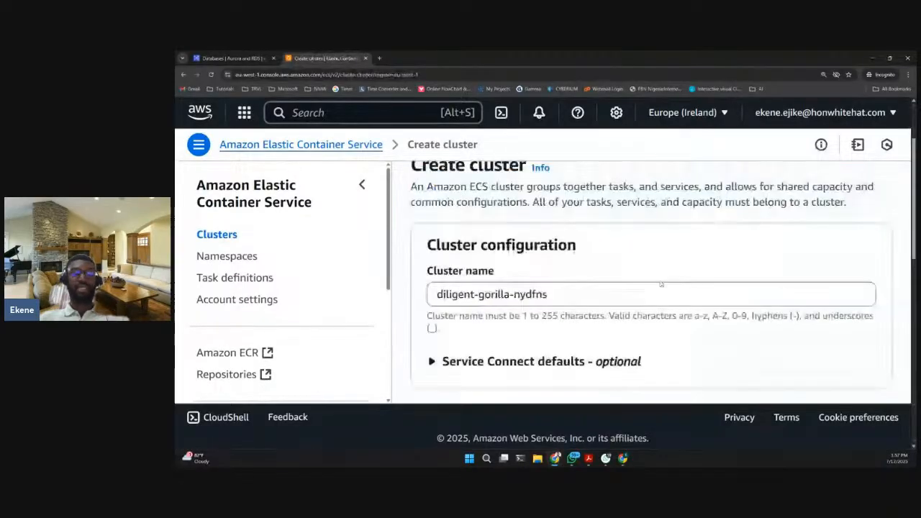
{"action": "type", "text": "csn"}
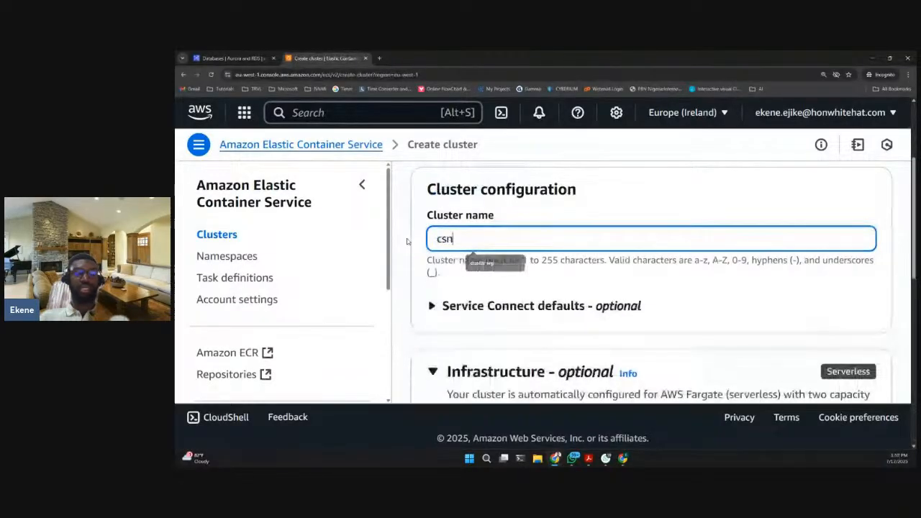
{"action": "type", "text": "-"}
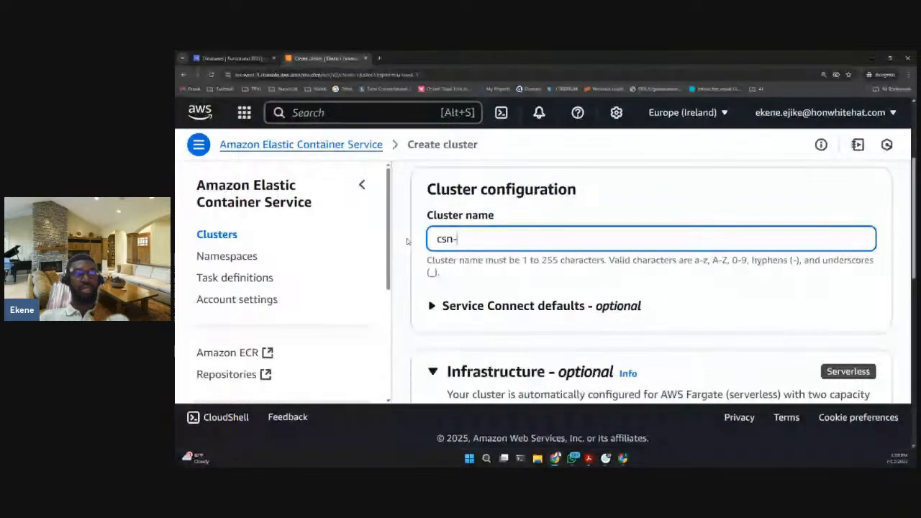
{"action": "type", "text": "wp-clu"}
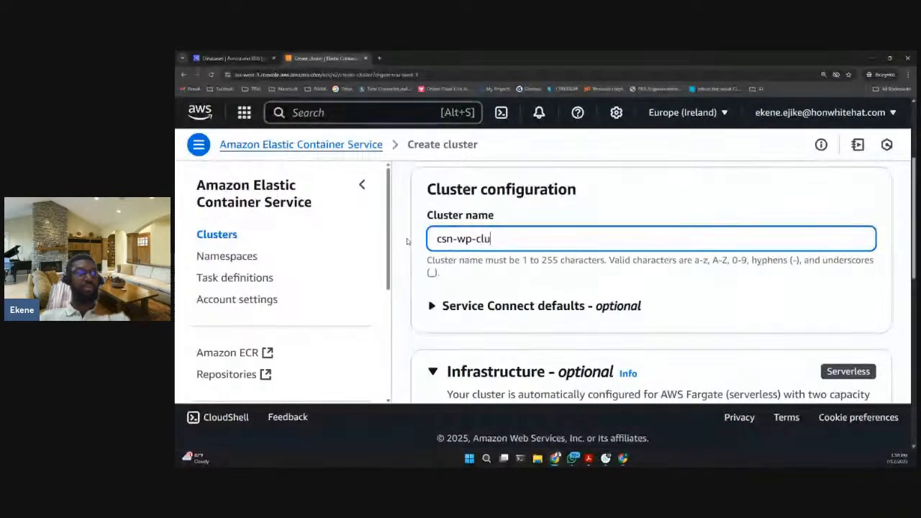
{"action": "type", "text": "ster"}
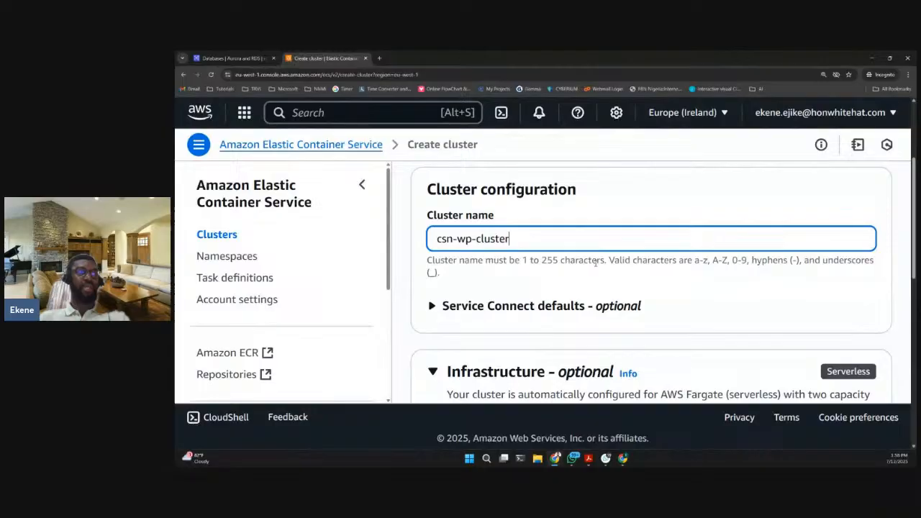
- Keep AWS Fargate (serverless) as the only infrastructure, create the cluster, and check the cluster list for it
{"action": "scroll", "coordinate": [591, 263], "scroll_direction": "down", "scroll_amount": 2}
{"action": "scroll", "coordinate": [583, 258], "scroll_direction": "up", "scroll_amount": 1}
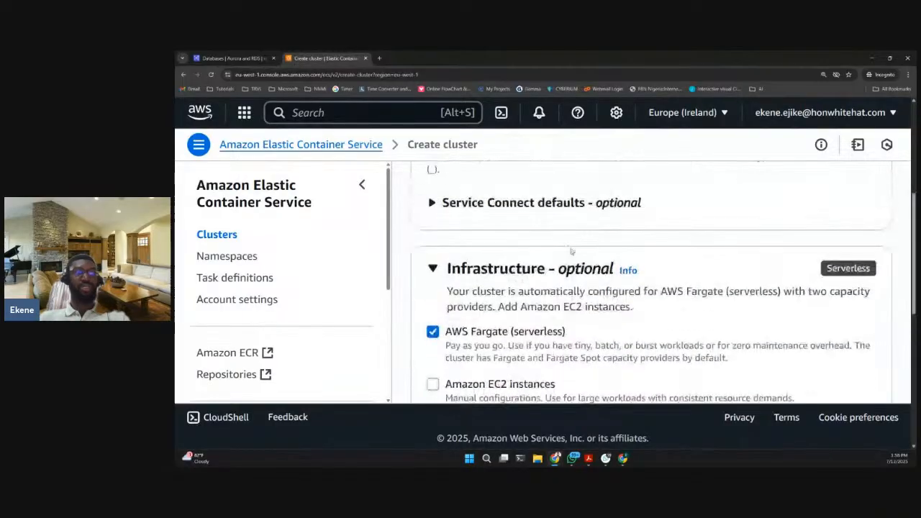
{"action": "scroll", "coordinate": [571, 251], "scroll_direction": "down", "scroll_amount": 1}
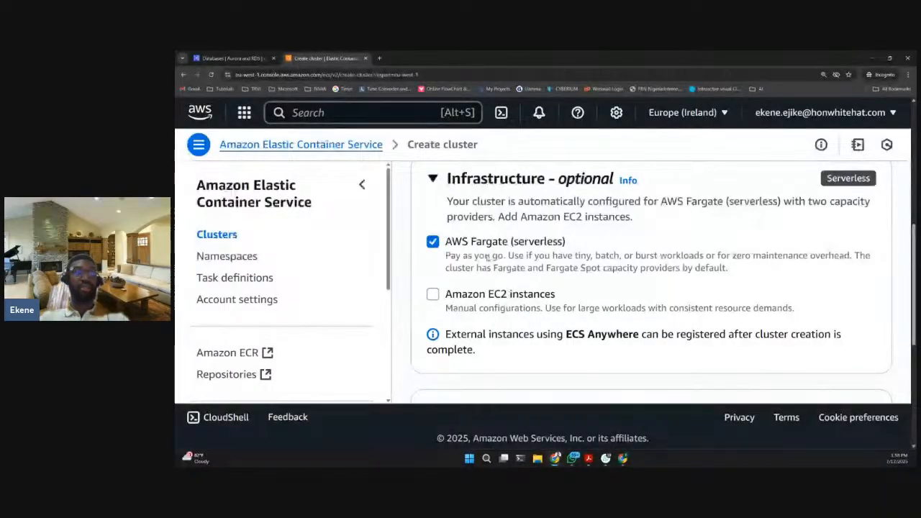
{"action": "scroll", "coordinate": [539, 256], "scroll_direction": "down", "scroll_amount": 1}
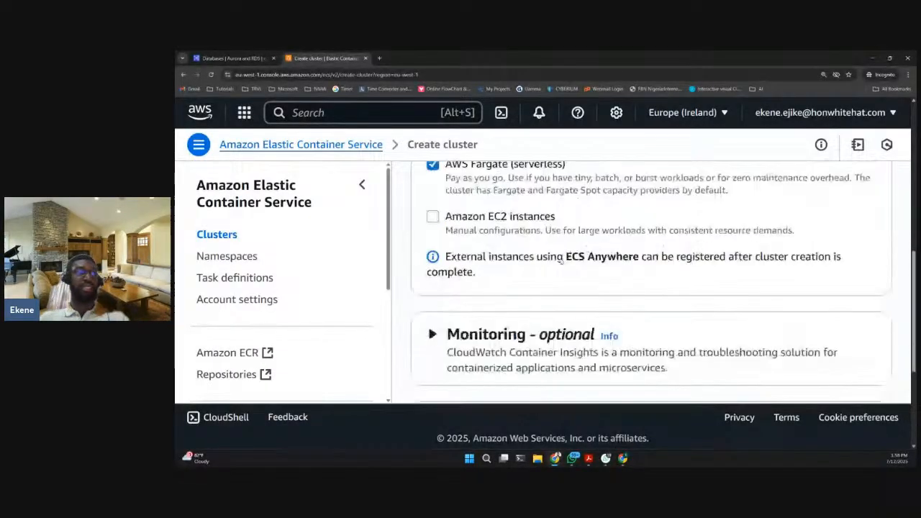
{"action": "scroll", "coordinate": [569, 257], "scroll_direction": "down", "scroll_amount": 1}
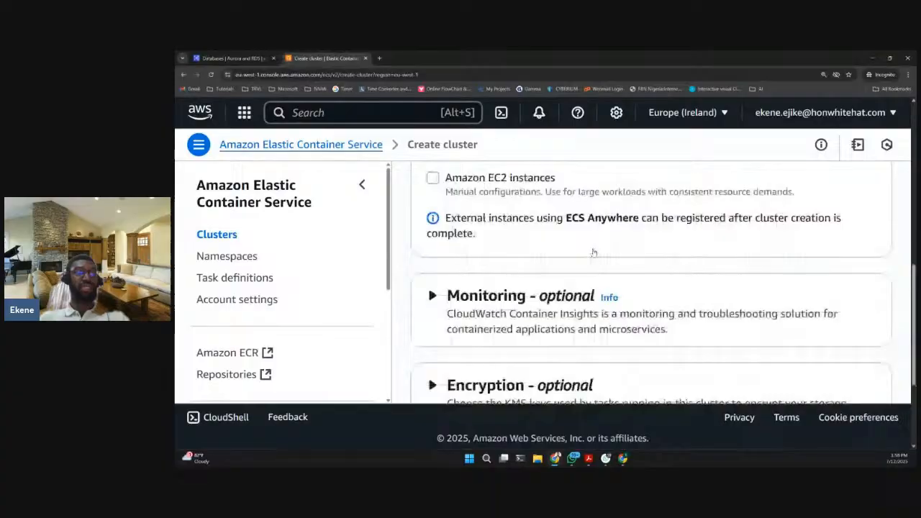
{"action": "scroll", "coordinate": [594, 252], "scroll_direction": "up", "scroll_amount": 4}
{"action": "scroll", "coordinate": [594, 252], "scroll_direction": "down", "scroll_amount": 1}
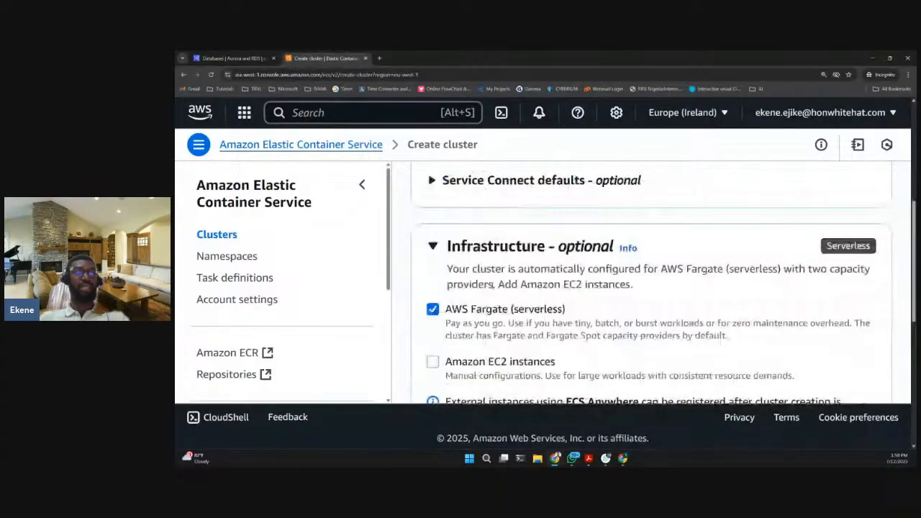
{"action": "scroll", "coordinate": [600, 299], "scroll_direction": "down", "scroll_amount": 3}
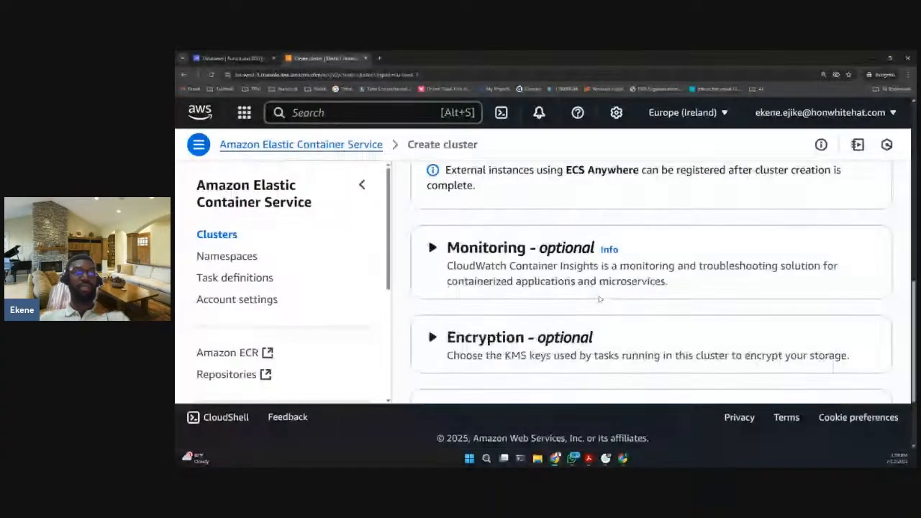
{"action": "scroll", "coordinate": [599, 298], "scroll_direction": "down", "scroll_amount": 2}
{"action": "left_click", "coordinate": [851, 358]}
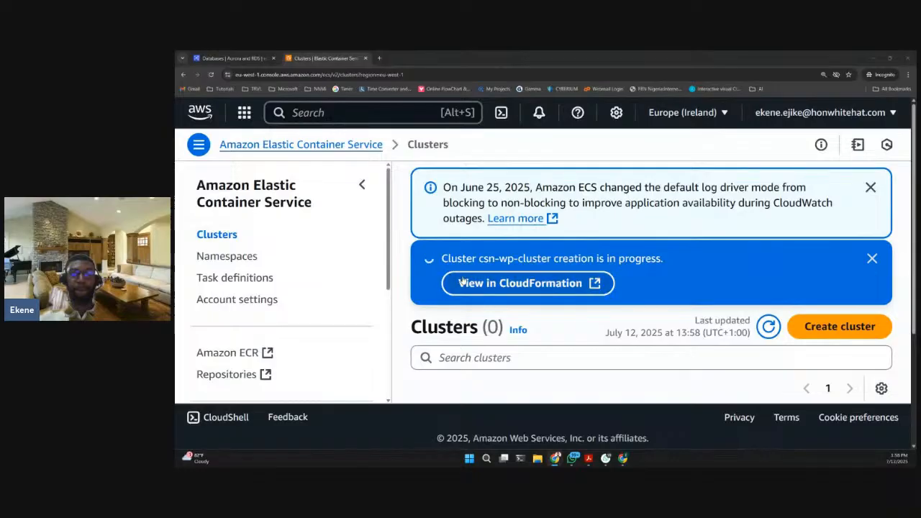
{"action": "scroll", "coordinate": [606, 290], "scroll_direction": "down", "scroll_amount": 2}
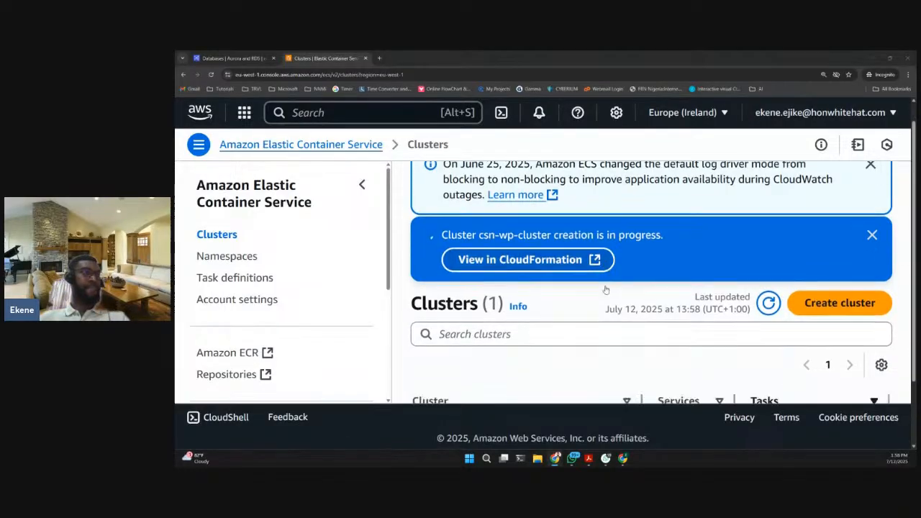
{"action": "scroll", "coordinate": [590, 291], "scroll_direction": "down", "scroll_amount": 1}
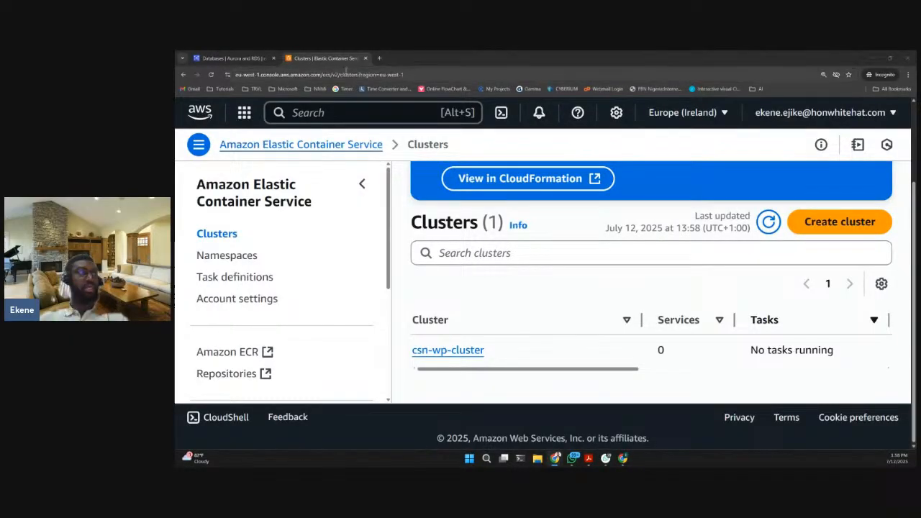
- Duplicate the ECS Clusters page in another browser tab and return to the original Clusters tab
{"action": "right_click", "coordinate": [328, 61]}
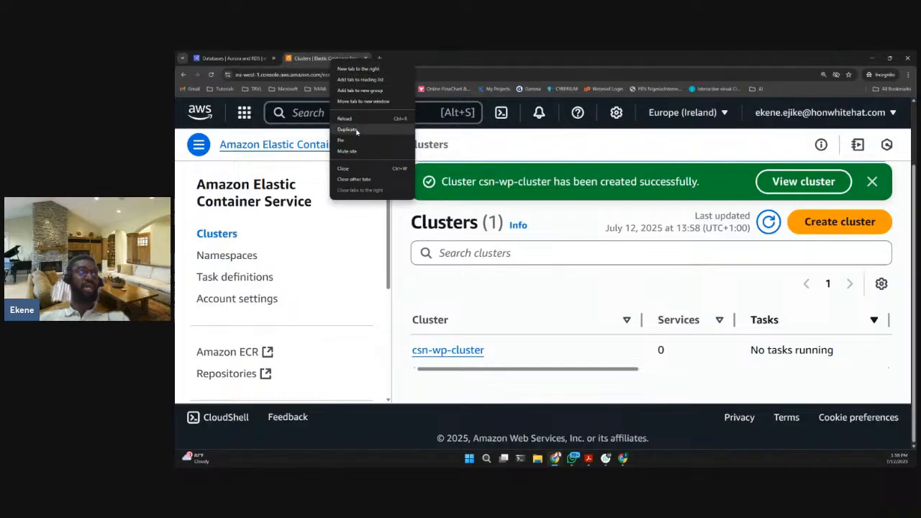
{"action": "left_click", "coordinate": [349, 130]}
{"action": "left_click", "coordinate": [336, 61]}
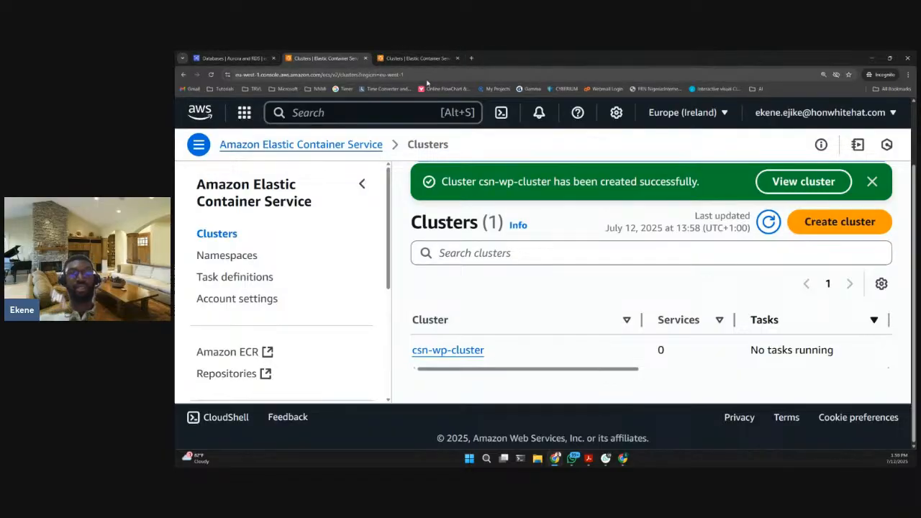
- Switch to the duplicated ECS Clusters tab, refresh the cluster list, and check the csn-wp-cluster entry
{"action": "left_click", "coordinate": [407, 58]}
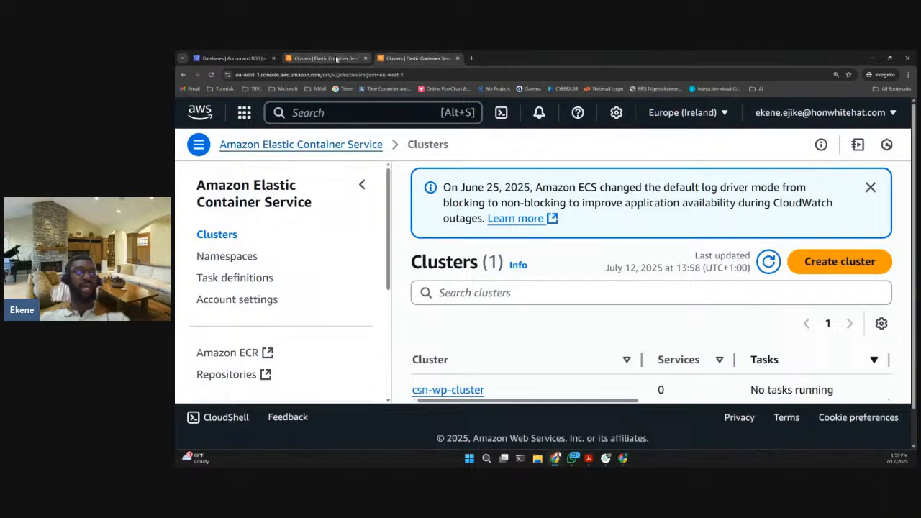
{"action": "scroll", "coordinate": [560, 269], "scroll_direction": "down", "scroll_amount": 1}
{"action": "scroll", "coordinate": [747, 231], "scroll_direction": "up", "scroll_amount": 1}
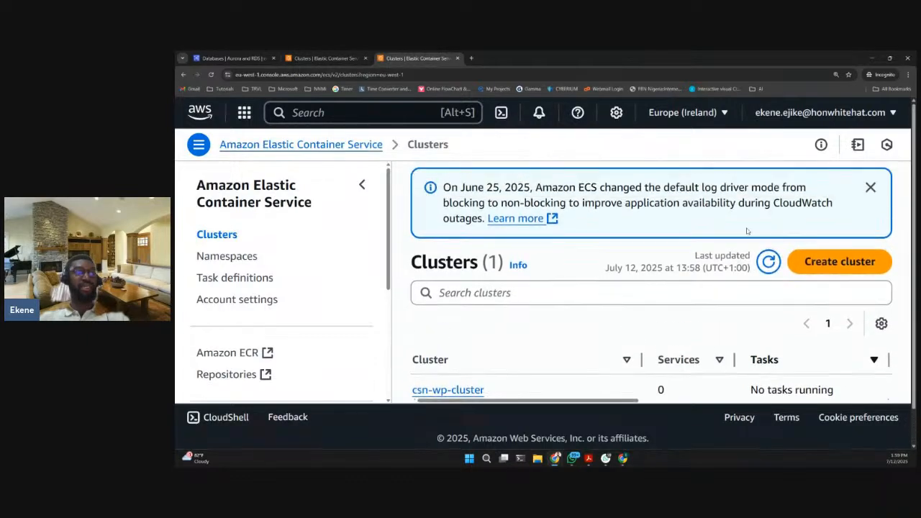
{"action": "left_click", "coordinate": [769, 262]}
{"action": "scroll", "coordinate": [634, 304], "scroll_direction": "down", "scroll_amount": 1}
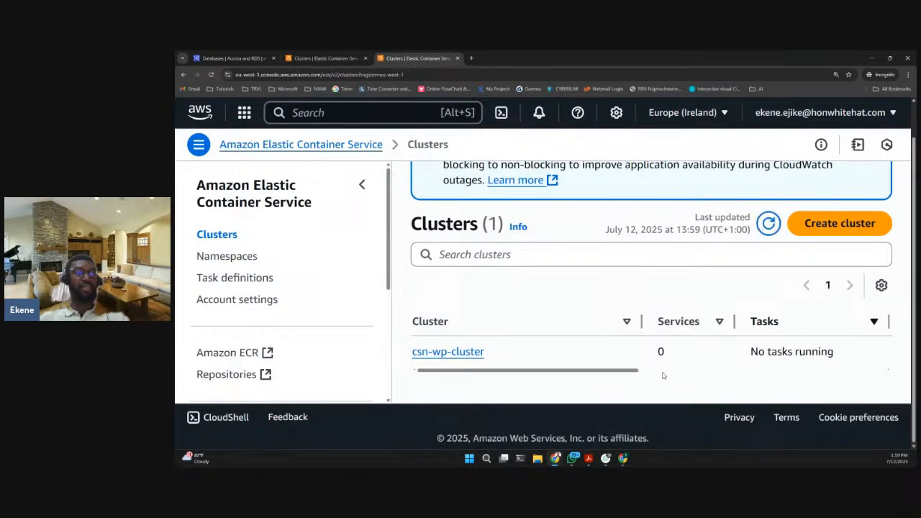
{"action": "left_click_drag", "start_coordinate": [664, 376], "coordinate": [741, 355]}
{"action": "left_click", "coordinate": [742, 355]}
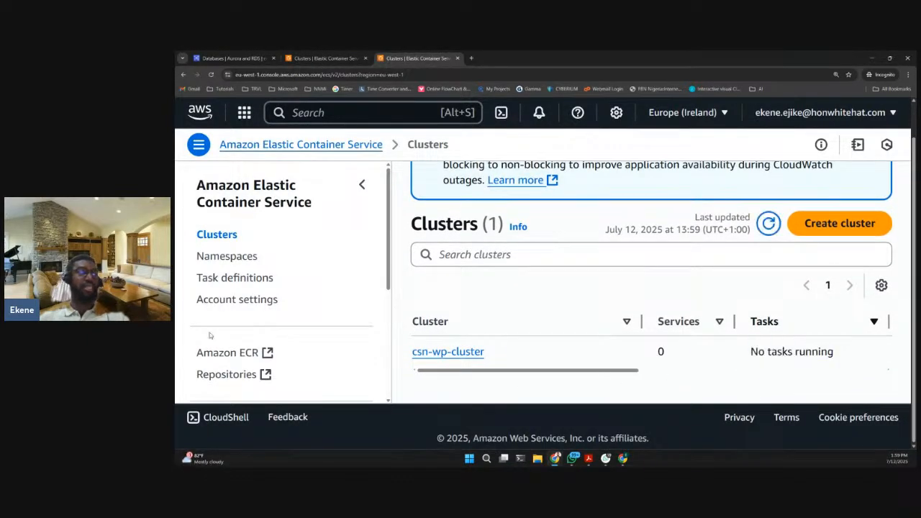
- Open the Task definitions page of ECS and dismiss the notice about the default log driver mode
{"action": "left_click", "coordinate": [225, 281]}
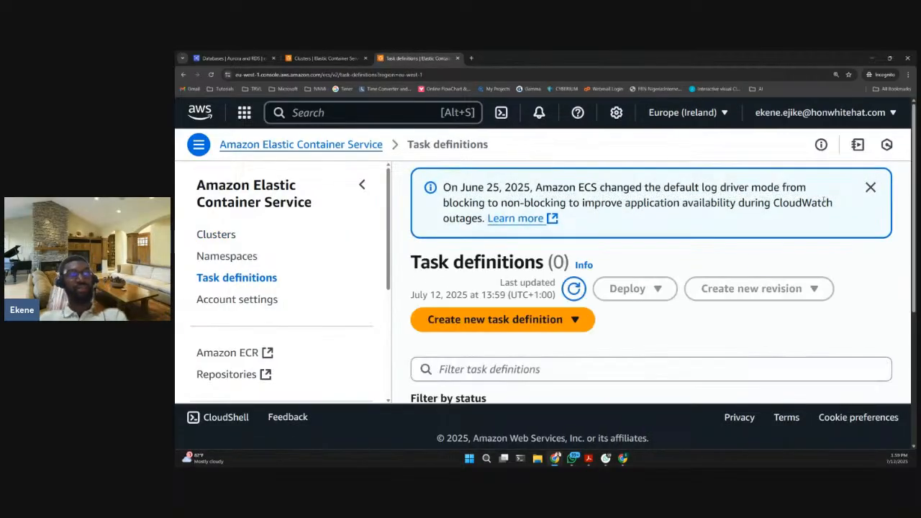
{"action": "left_click", "coordinate": [871, 188]}
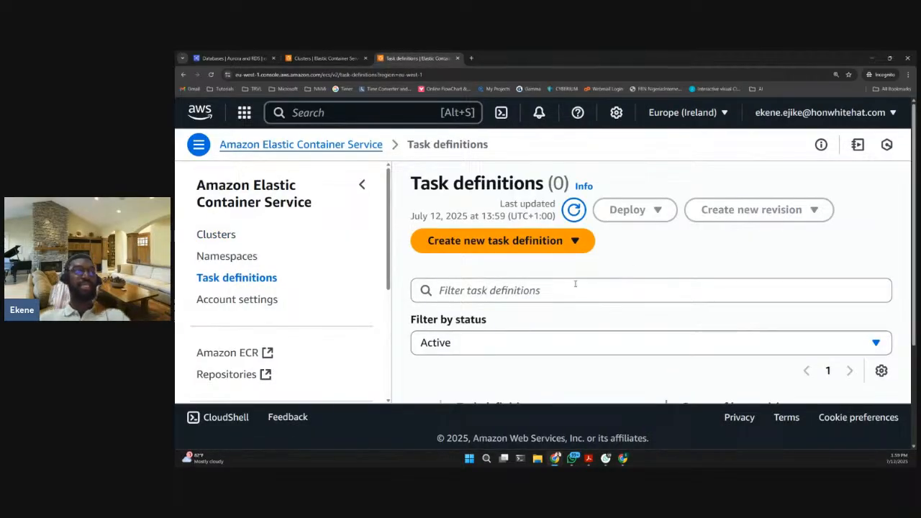
{"action": "scroll", "coordinate": [614, 265], "scroll_direction": "down", "scroll_amount": 1}
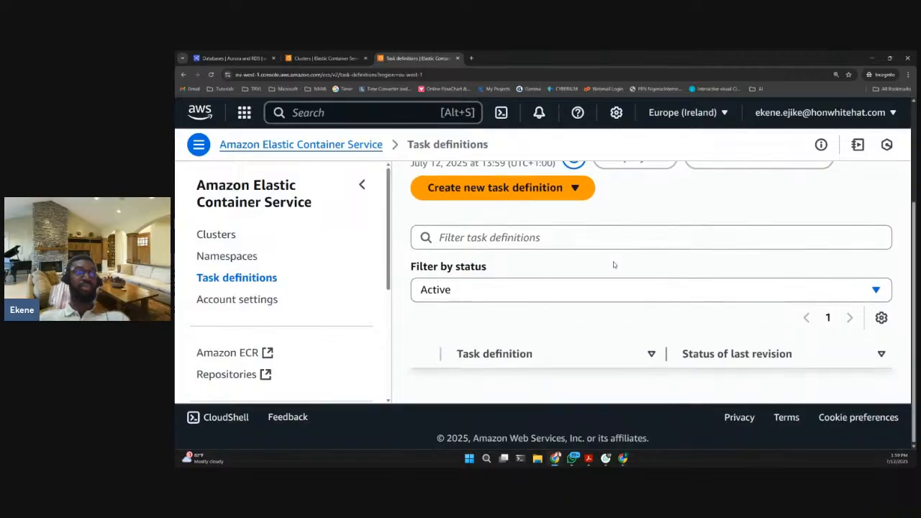
{"action": "scroll", "coordinate": [613, 264], "scroll_direction": "up", "scroll_amount": 1}
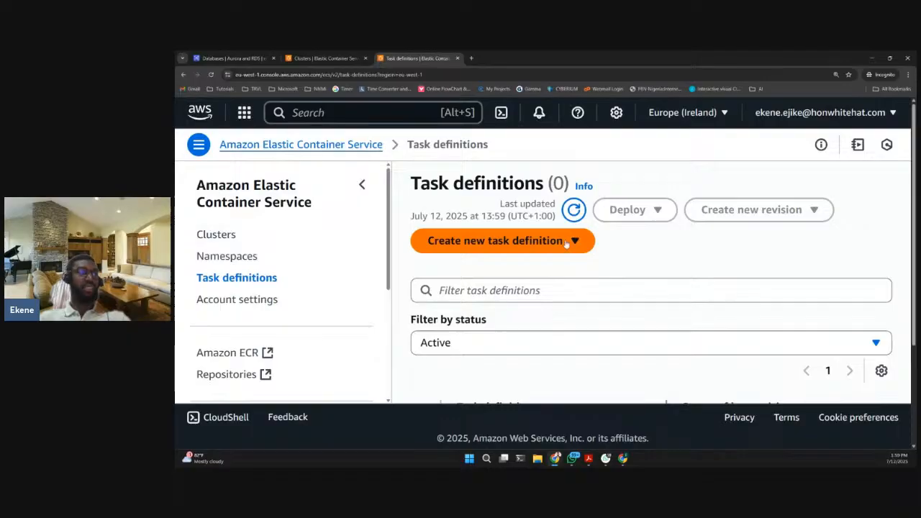
- Start creating a new task definition and name its family csn-wp-td
{"action": "left_click", "coordinate": [510, 246]}
{"action": "left_click", "coordinate": [483, 269]}
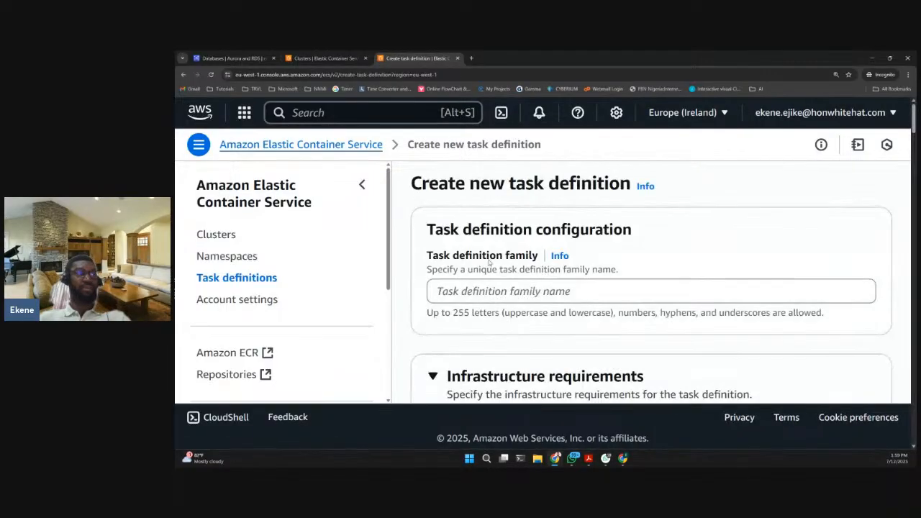
{"action": "left_click", "coordinate": [525, 291]}
{"action": "scroll", "coordinate": [529, 288], "scroll_direction": "down", "scroll_amount": 1}
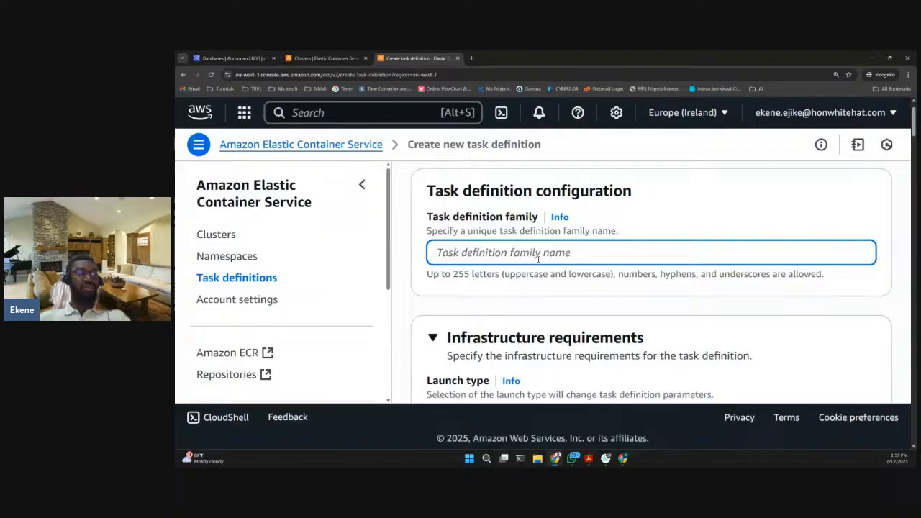
{"action": "type", "text": "csn"}
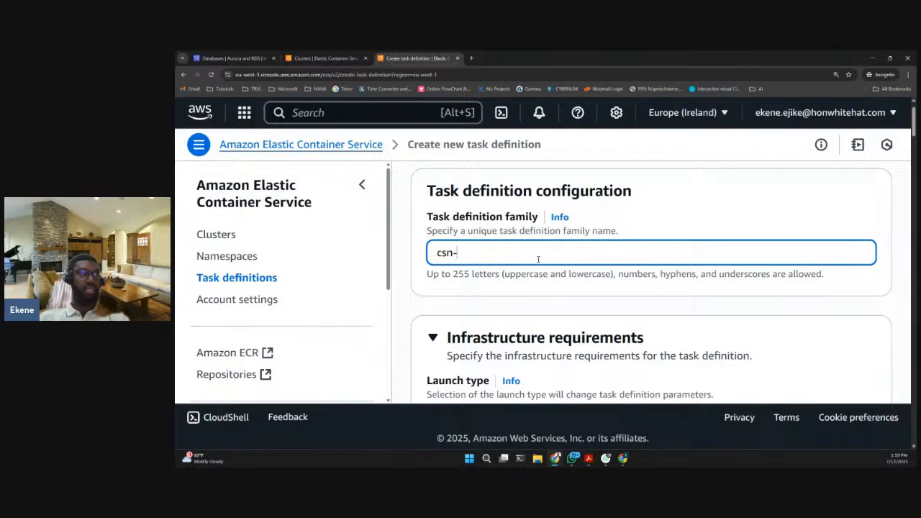
{"action": "type", "text": "-"}
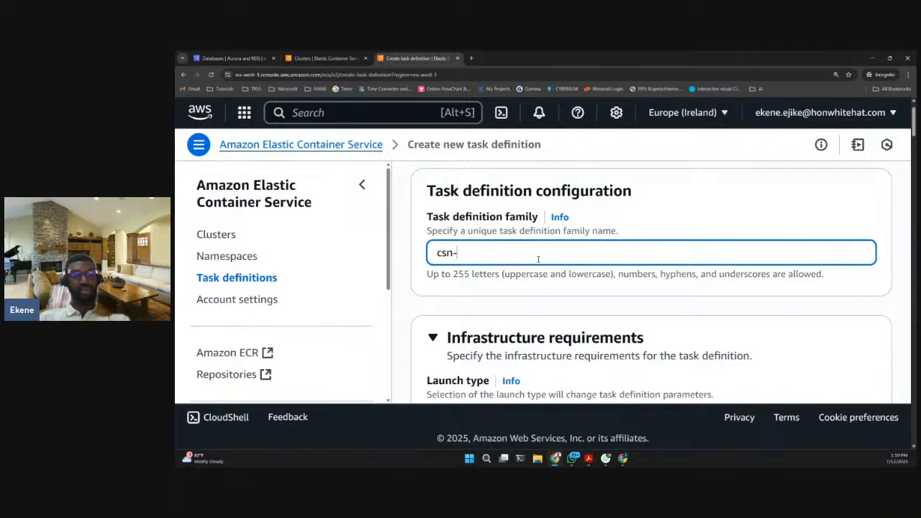
{"action": "type", "text": "wp-t"}
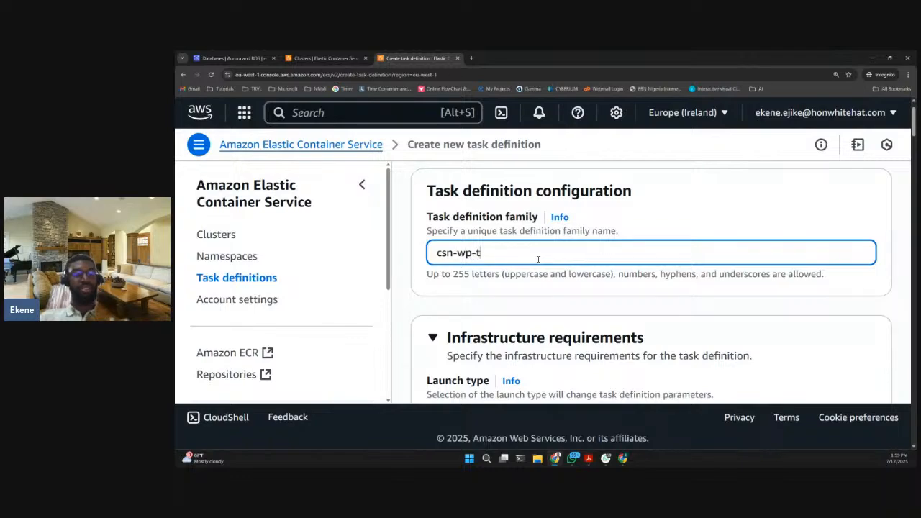
{"action": "type", "text": "d"}
- Review the task definition's infrastructure requirements: launch type, operating system/architecture, network mode, and CPU and memory task size
{"action": "scroll", "coordinate": [476, 288], "scroll_direction": "down", "scroll_amount": 1}
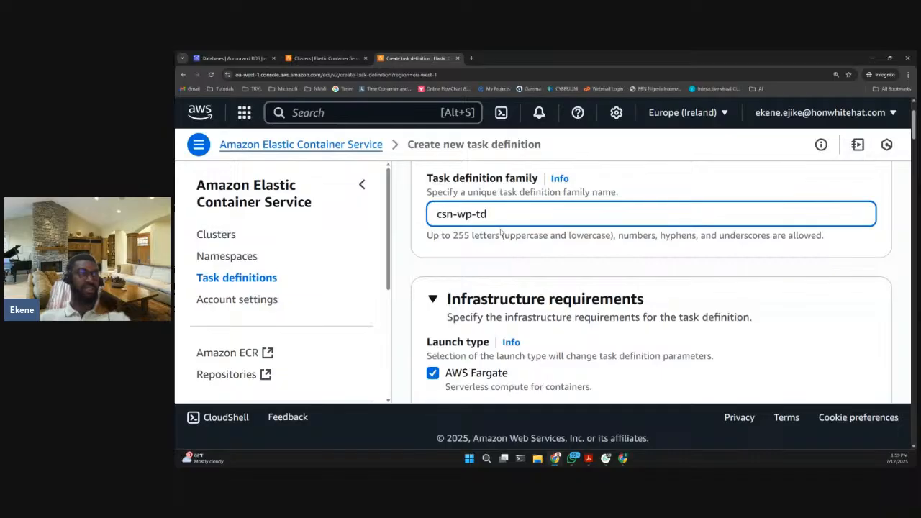
{"action": "scroll", "coordinate": [502, 233], "scroll_direction": "down", "scroll_amount": 1}
{"action": "scroll", "coordinate": [497, 253], "scroll_direction": "down", "scroll_amount": 1}
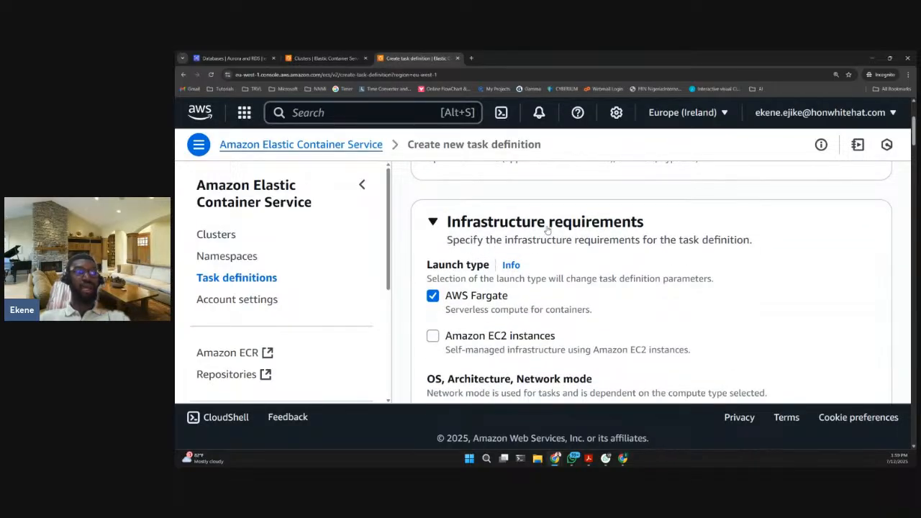
{"action": "scroll", "coordinate": [619, 238], "scroll_direction": "down", "scroll_amount": 2}
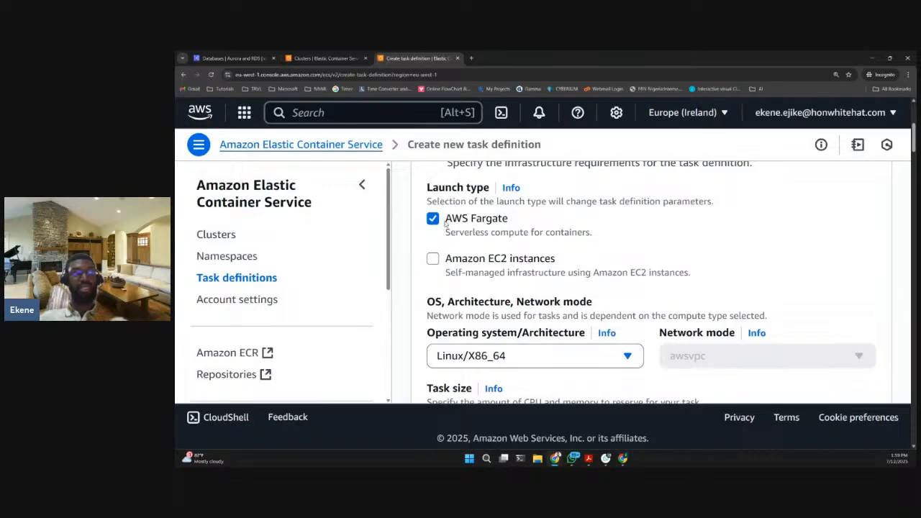
{"action": "scroll", "coordinate": [538, 279], "scroll_direction": "down", "scroll_amount": 1}
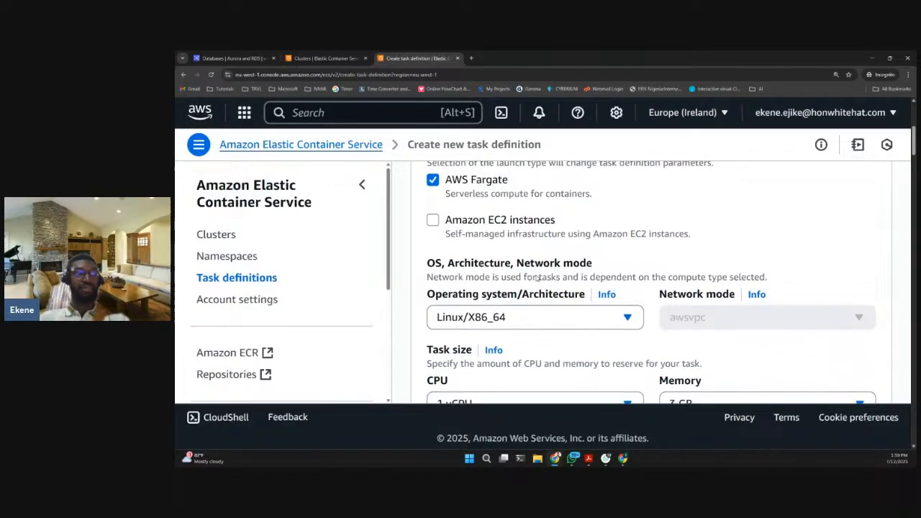
{"action": "scroll", "coordinate": [538, 279], "scroll_direction": "down", "scroll_amount": 2}
{"action": "scroll", "coordinate": [537, 279], "scroll_direction": "down", "scroll_amount": 1}
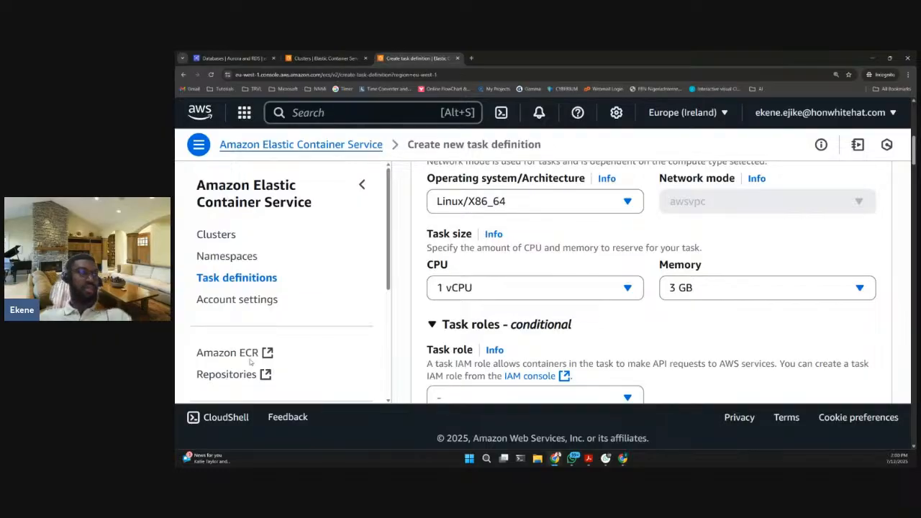
{"action": "scroll", "coordinate": [576, 328], "scroll_direction": "down", "scroll_amount": 1}
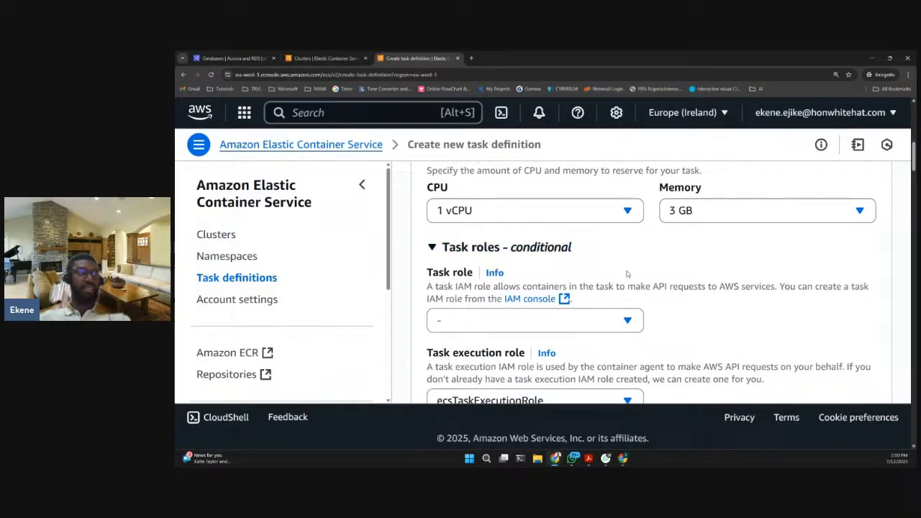
{"action": "scroll", "coordinate": [551, 270], "scroll_direction": "up", "scroll_amount": 1}
- Select ecsTaskExecutionRole as the task execution role, leaving the task role empty
{"action": "scroll", "coordinate": [561, 277], "scroll_direction": "down", "scroll_amount": 2}
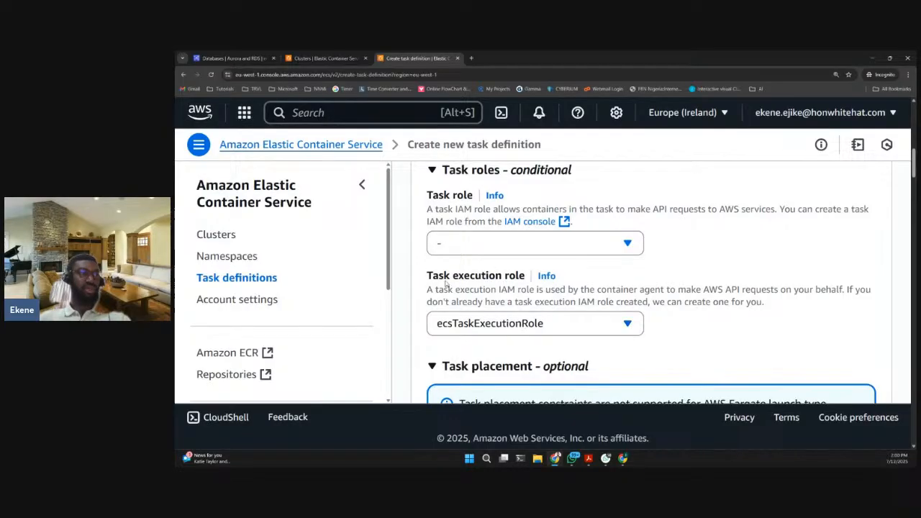
{"action": "scroll", "coordinate": [468, 303], "scroll_direction": "down", "scroll_amount": 1}
{"action": "left_click", "coordinate": [489, 285]}
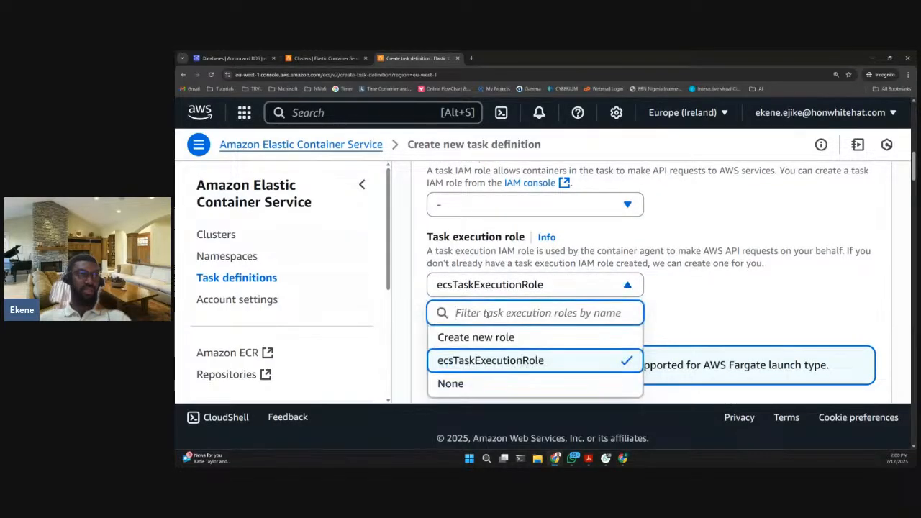
{"action": "left_click", "coordinate": [491, 361]}
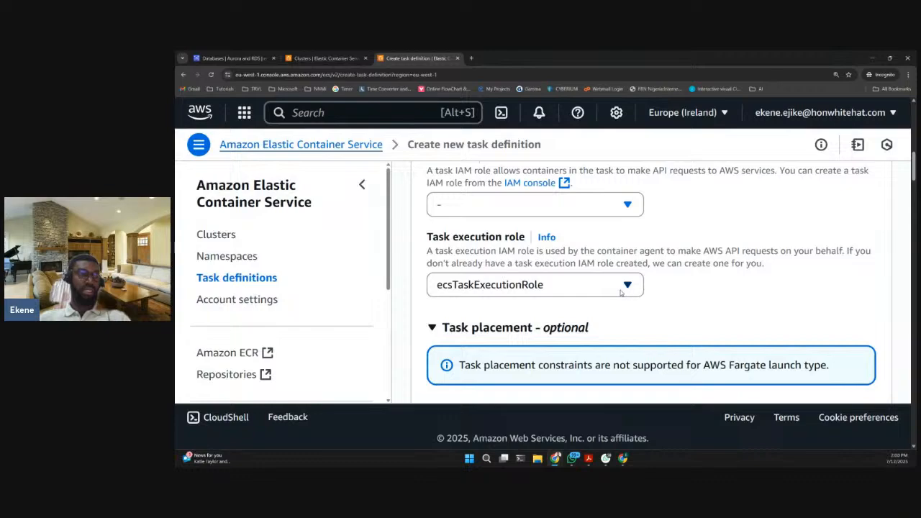
- Name the task definition's first container wordpress
{"action": "scroll", "coordinate": [728, 285], "scroll_direction": "down", "scroll_amount": 3}
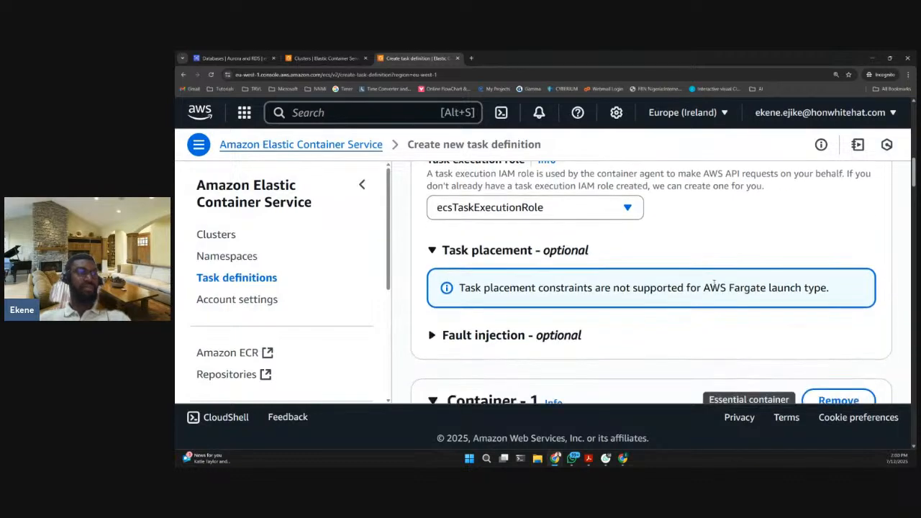
{"action": "scroll", "coordinate": [503, 224], "scroll_direction": "down", "scroll_amount": 4}
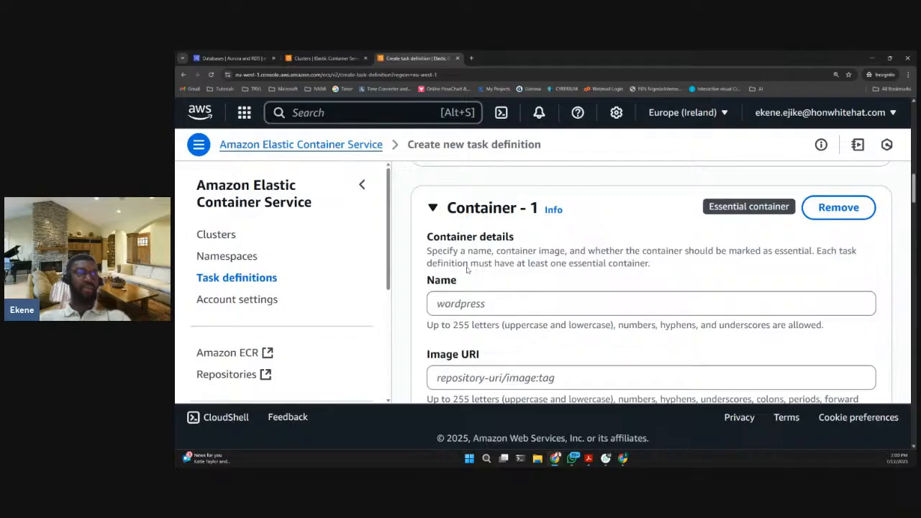
{"action": "scroll", "coordinate": [538, 288], "scroll_direction": "down", "scroll_amount": 1}
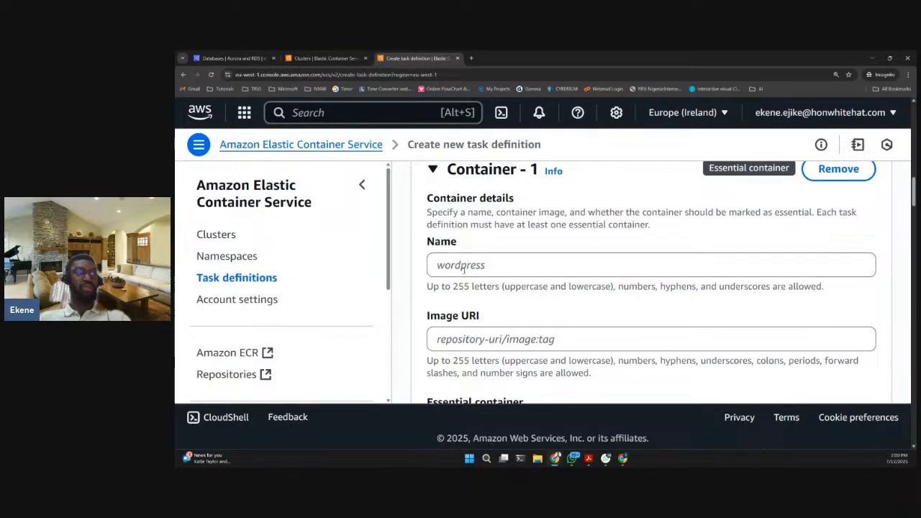
{"action": "left_click", "coordinate": [468, 266]}
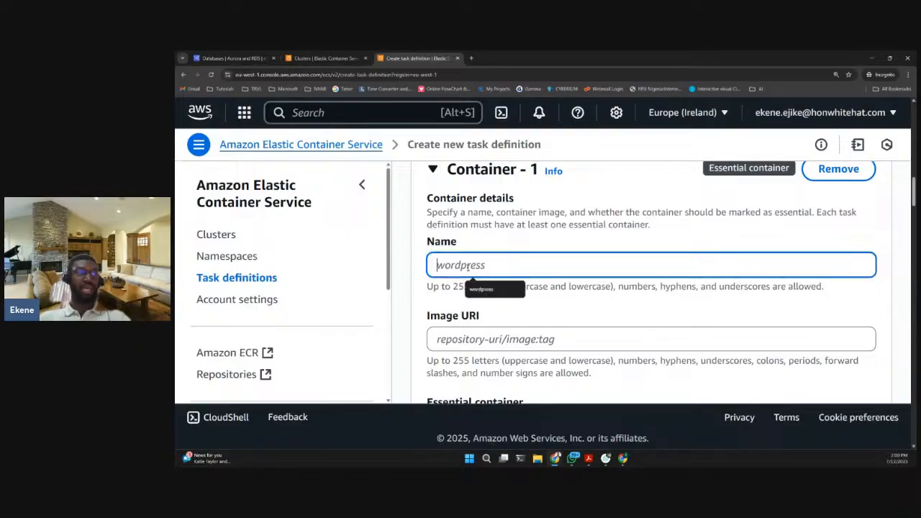
{"action": "type", "text": "wordpre"}
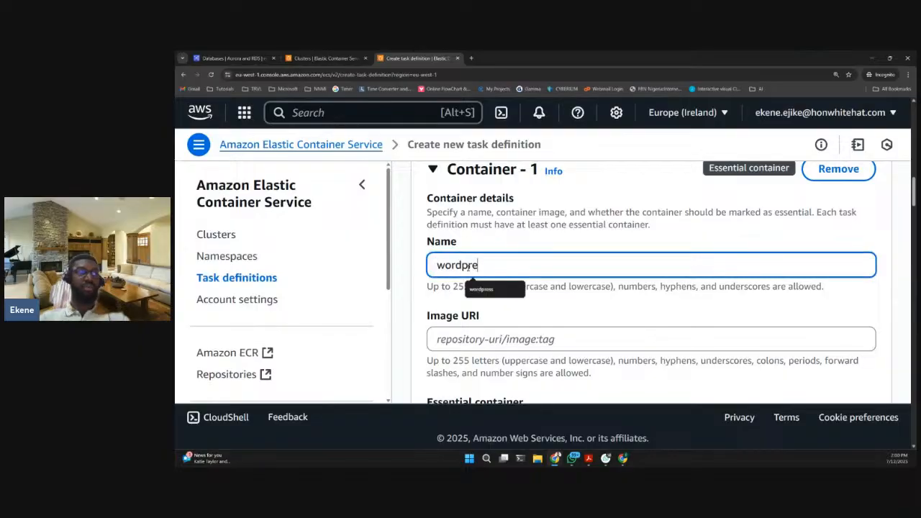
{"action": "type", "text": "ss"}
{"action": "scroll", "coordinate": [537, 297], "scroll_direction": "down", "scroll_amount": 1}
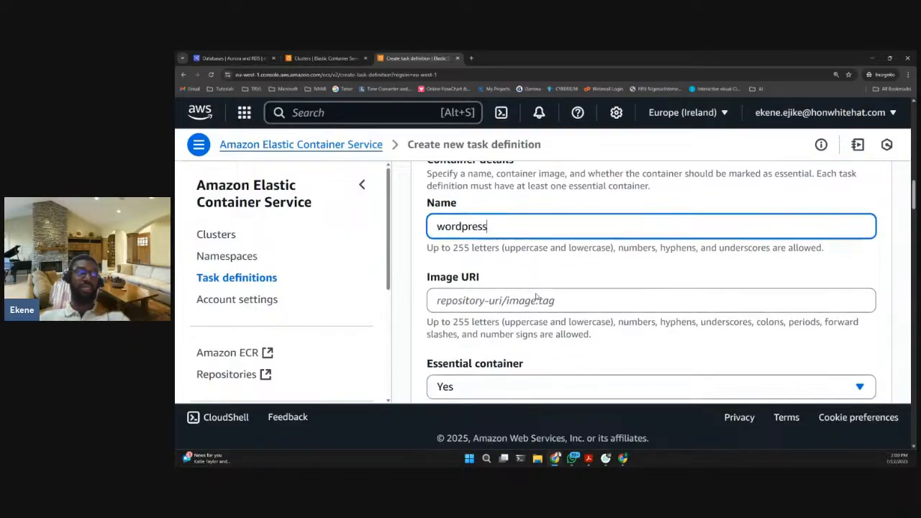
- Set the Image URI of the wordpress container to wordpress
{"action": "left_click", "coordinate": [528, 301]}
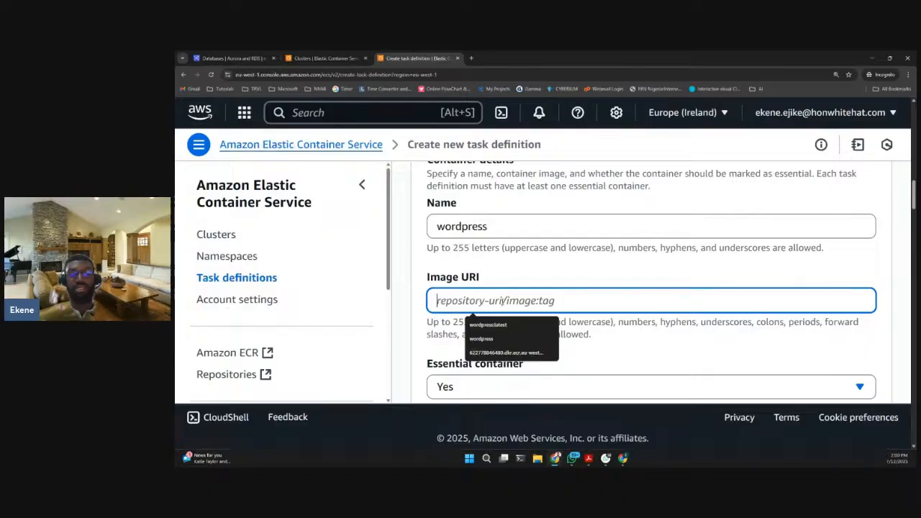
{"action": "type", "text": "wordpress"}
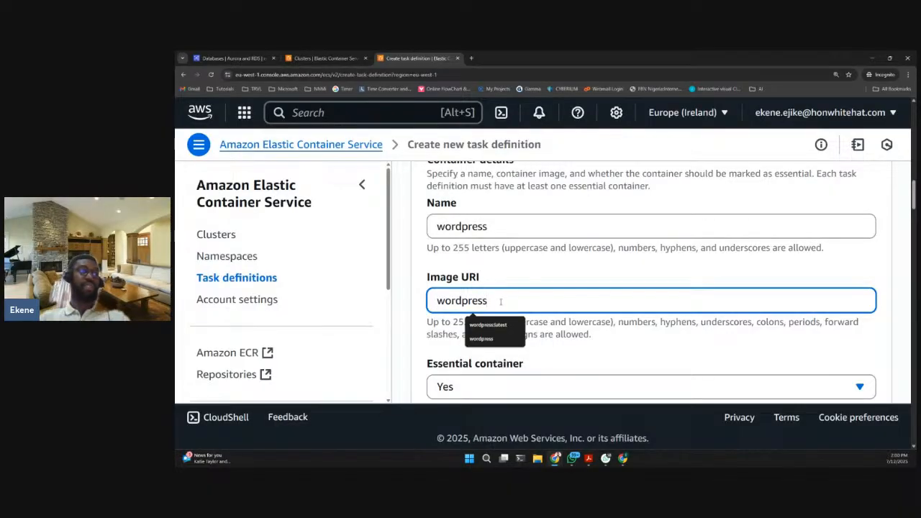
{"action": "left_click", "coordinate": [498, 272]}
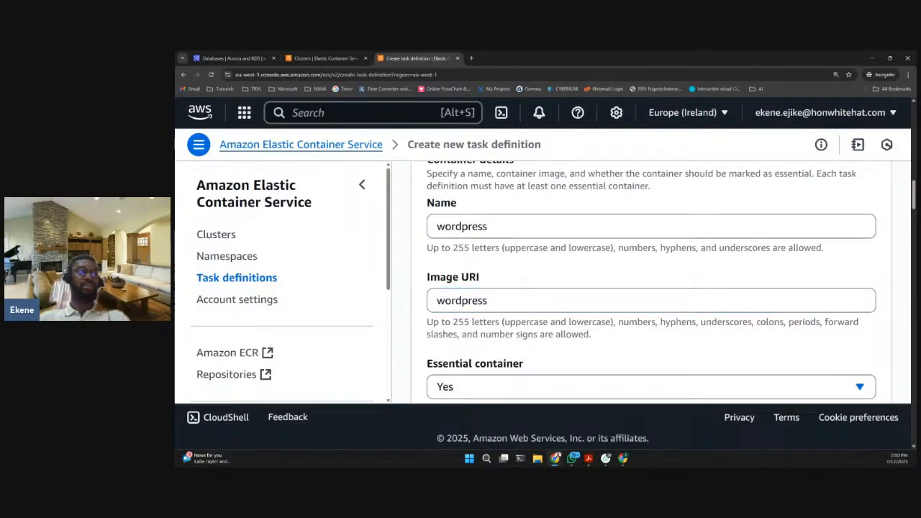
{"action": "left_click_drag", "start_coordinate": [488, 301], "coordinate": [438, 309]}
{"action": "left_click", "coordinate": [439, 322]}
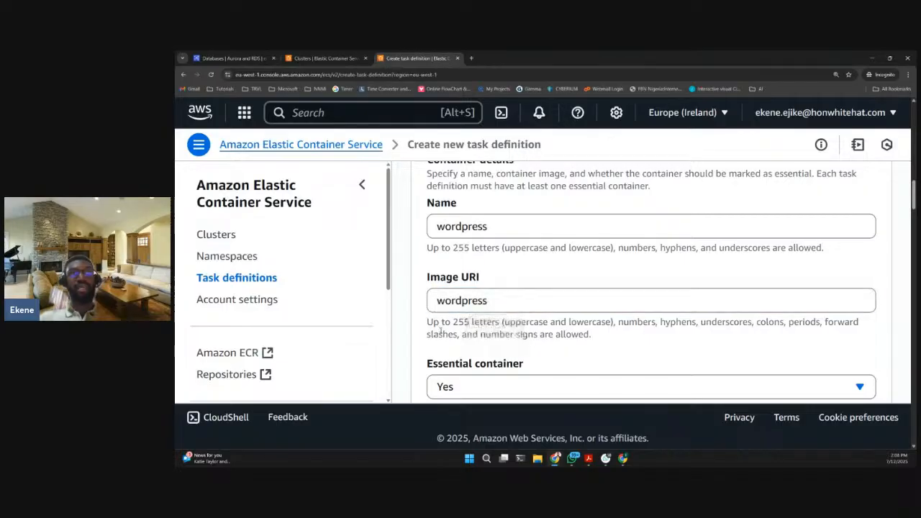
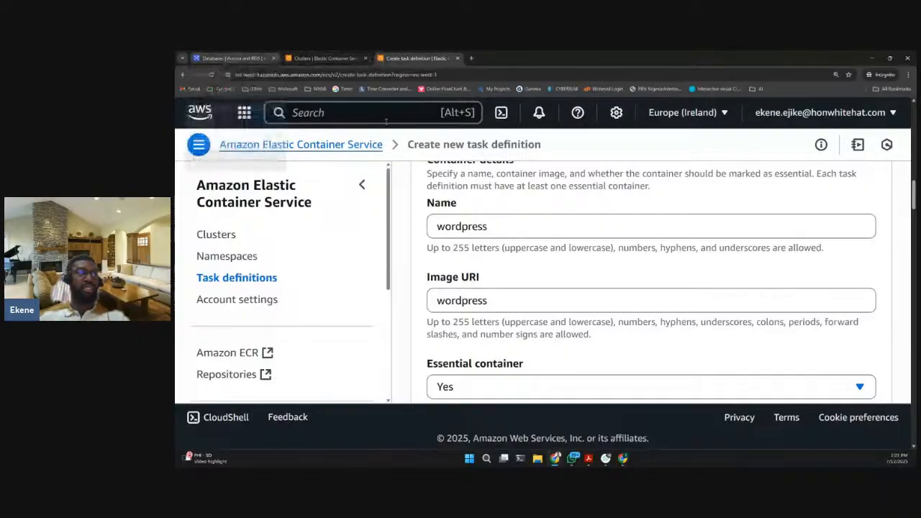
- Review the container's name, Image URI, essential container setting and private registry option in the container details
{"action": "scroll", "coordinate": [462, 209], "scroll_direction": "down", "scroll_amount": 1}
{"action": "scroll", "coordinate": [465, 216], "scroll_direction": "down", "scroll_amount": 2}
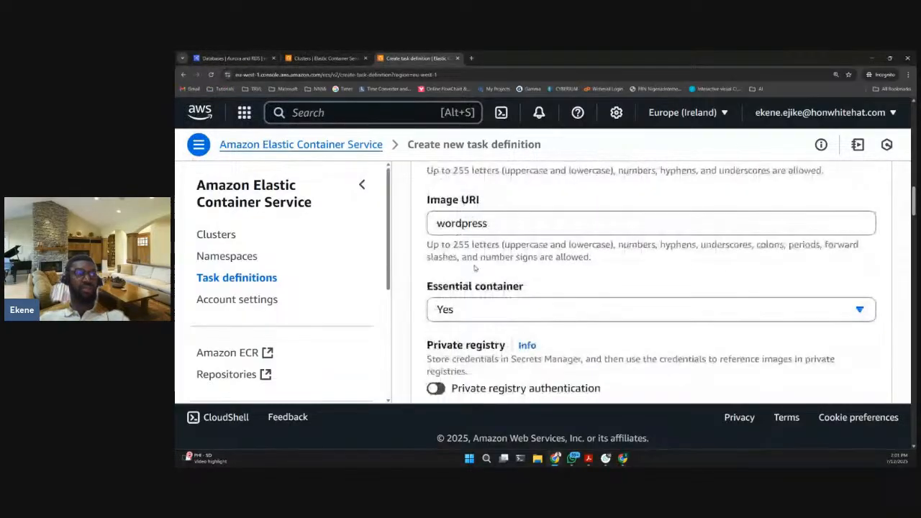
{"action": "scroll", "coordinate": [478, 238], "scroll_direction": "up", "scroll_amount": 1}
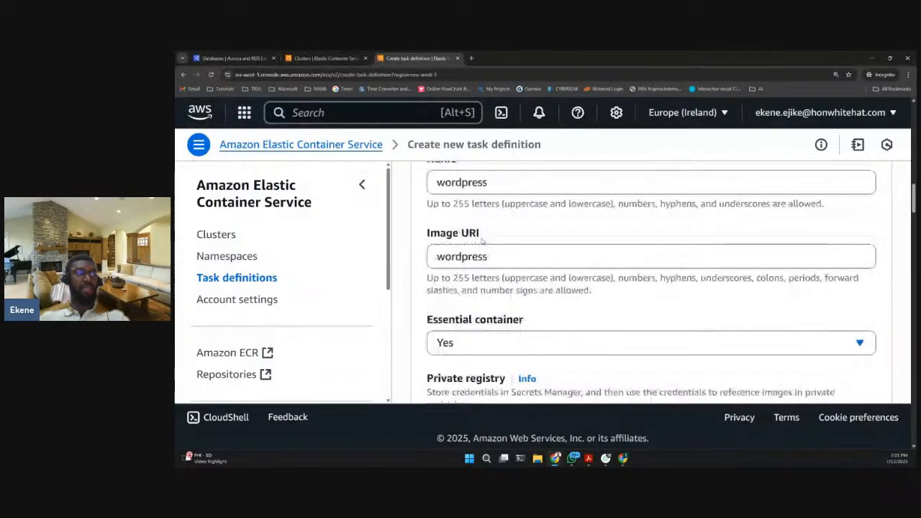
{"action": "scroll", "coordinate": [482, 242], "scroll_direction": "up", "scroll_amount": 2}
{"action": "scroll", "coordinate": [481, 242], "scroll_direction": "down", "scroll_amount": 2}
{"action": "left_click", "coordinate": [484, 187]}
{"action": "left_click", "coordinate": [466, 261]}
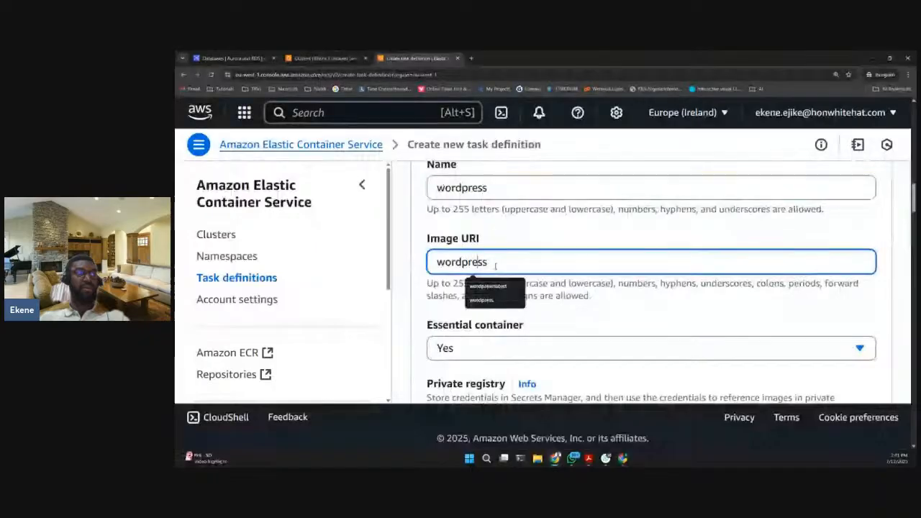
{"action": "scroll", "coordinate": [561, 231], "scroll_direction": "down", "scroll_amount": 3}
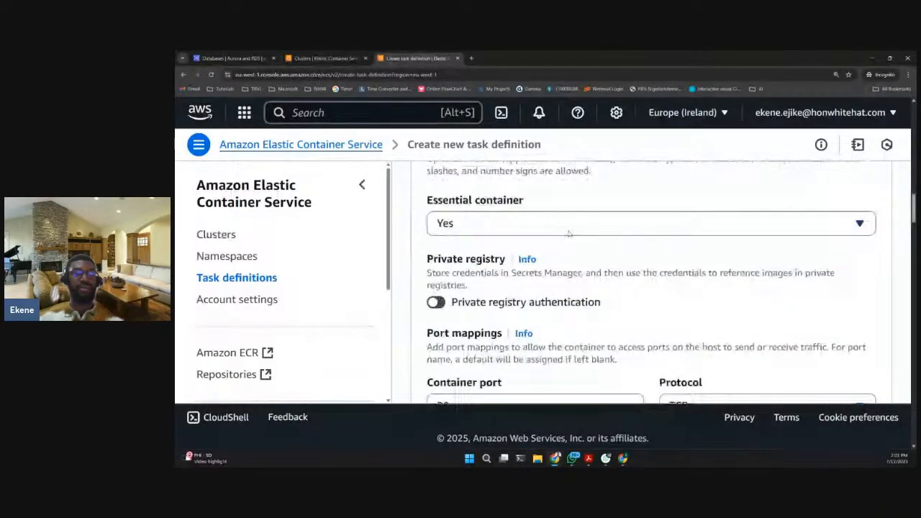
{"action": "scroll", "coordinate": [569, 233], "scroll_direction": "down", "scroll_amount": 1}
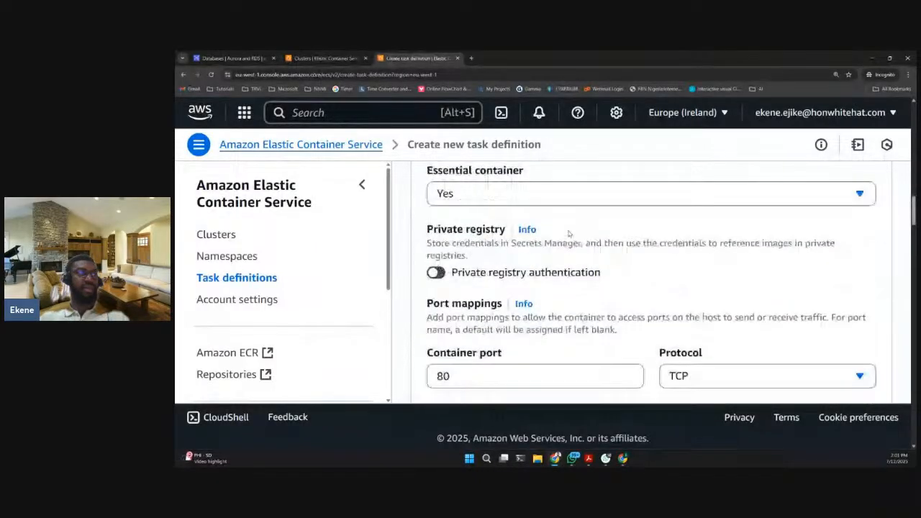
{"action": "scroll", "coordinate": [569, 233], "scroll_direction": "up", "scroll_amount": 3}
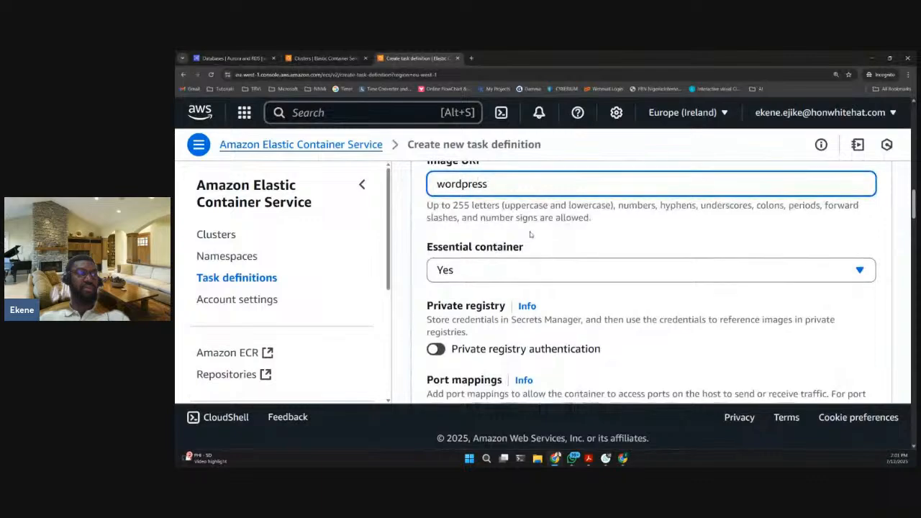
{"action": "scroll", "coordinate": [530, 233], "scroll_direction": "down", "scroll_amount": 3}
{"action": "scroll", "coordinate": [451, 229], "scroll_direction": "down", "scroll_amount": 2}
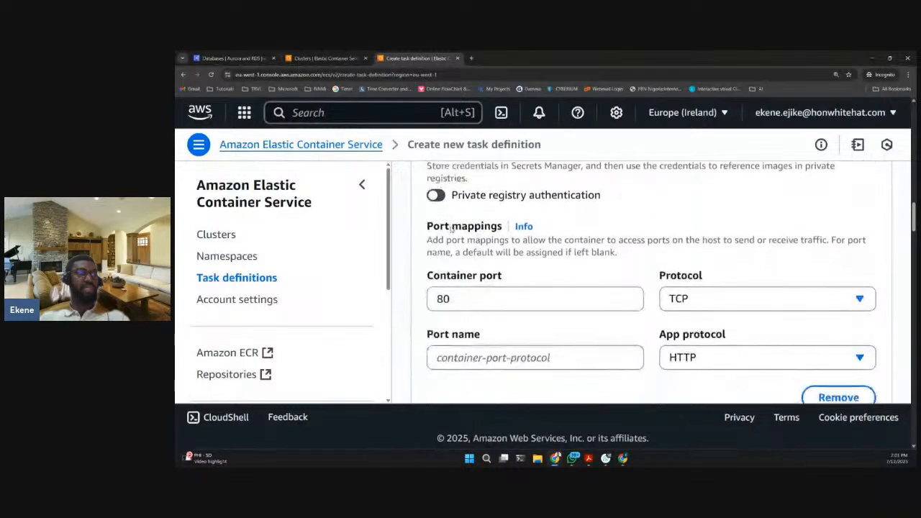
{"action": "scroll", "coordinate": [467, 241], "scroll_direction": "up", "scroll_amount": 3}
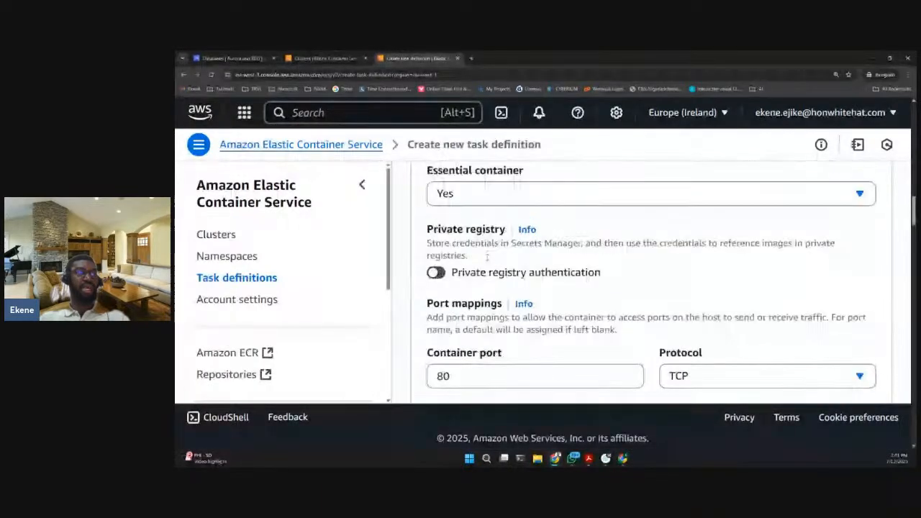
{"action": "scroll", "coordinate": [488, 257], "scroll_direction": "up", "scroll_amount": 5}
{"action": "left_click", "coordinate": [486, 188]}
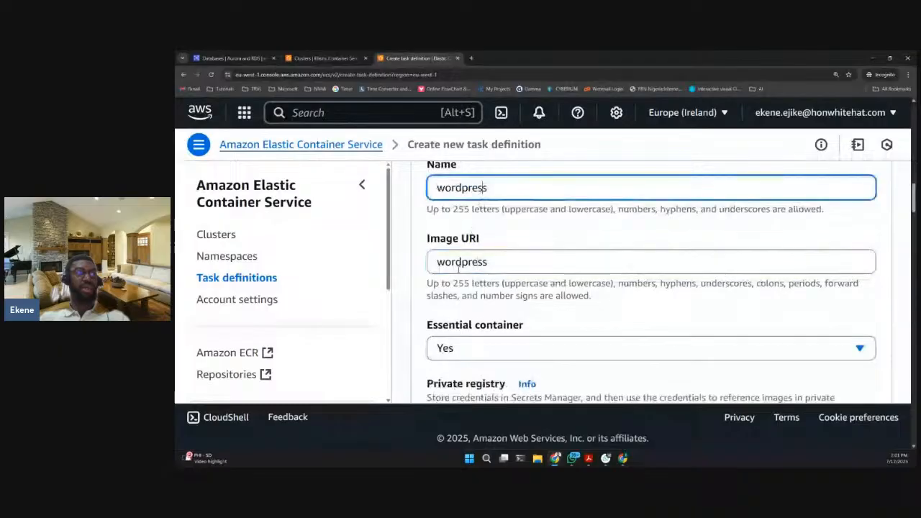
{"action": "left_click", "coordinate": [460, 267]}
{"action": "left_click", "coordinate": [576, 296]}
- Review the container's port mappings, read-only root file system option and resource allocation limits
{"action": "scroll", "coordinate": [561, 293], "scroll_direction": "down", "scroll_amount": 2}
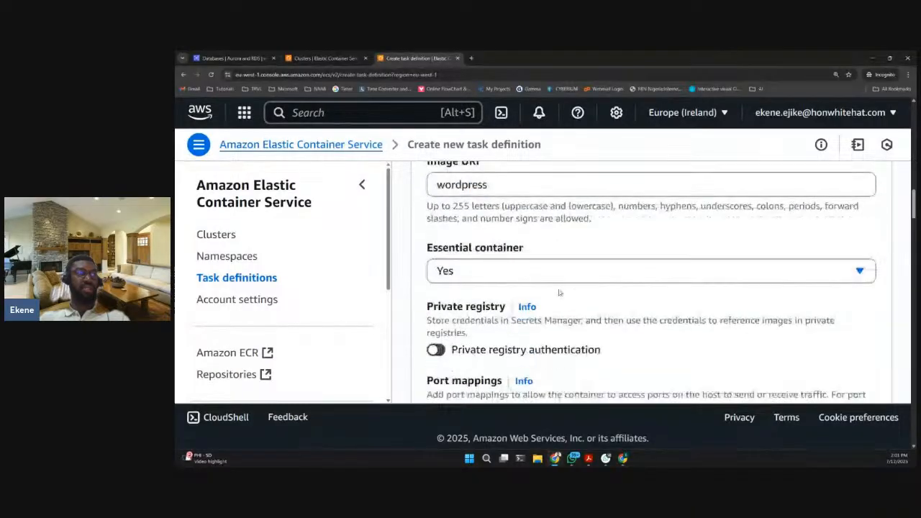
{"action": "scroll", "coordinate": [559, 293], "scroll_direction": "down", "scroll_amount": 2}
{"action": "scroll", "coordinate": [441, 287], "scroll_direction": "down", "scroll_amount": 2}
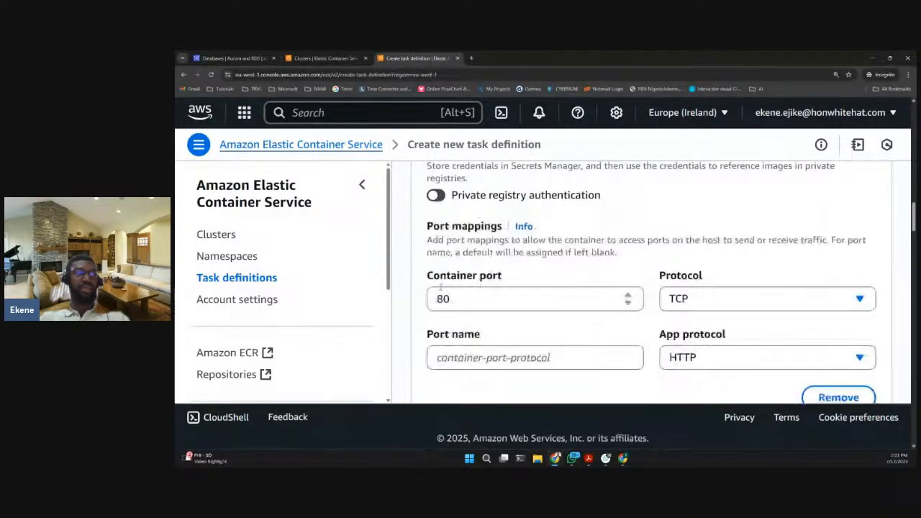
{"action": "scroll", "coordinate": [660, 306], "scroll_direction": "down", "scroll_amount": 1}
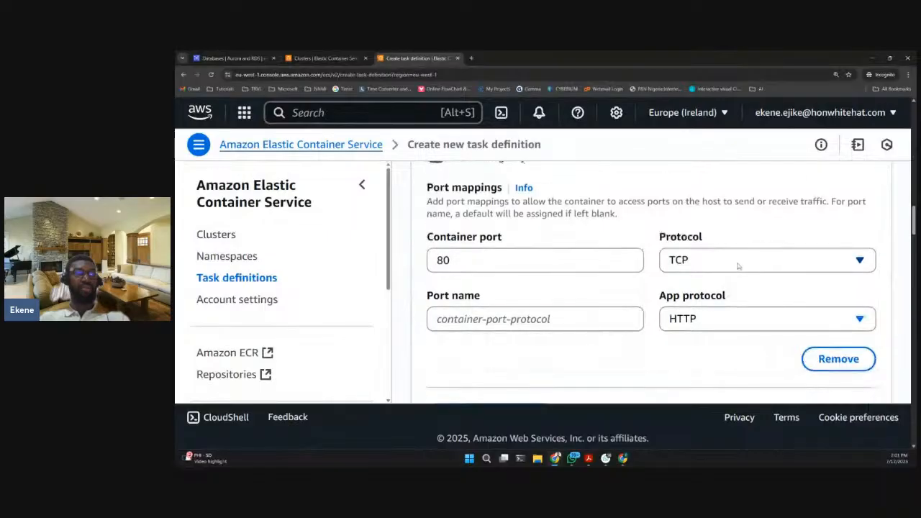
{"action": "scroll", "coordinate": [532, 288], "scroll_direction": "down", "scroll_amount": 2}
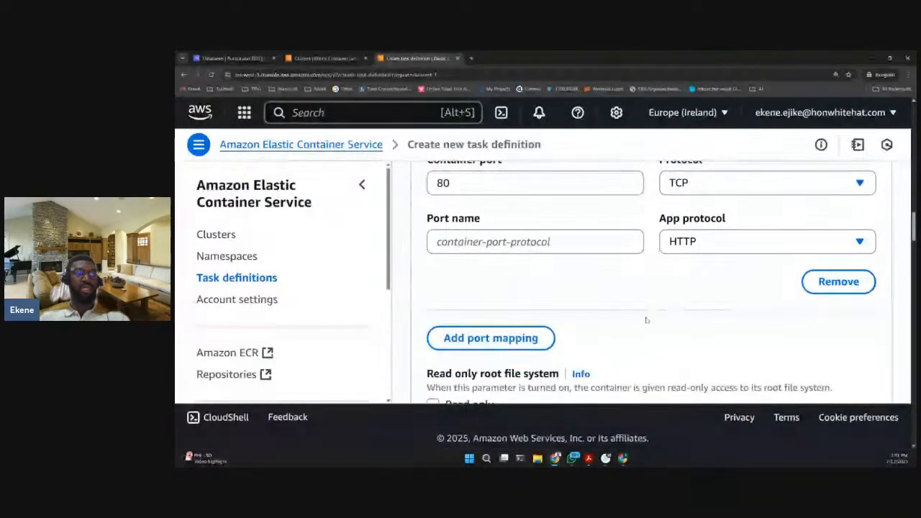
{"action": "scroll", "coordinate": [578, 294], "scroll_direction": "down", "scroll_amount": 3}
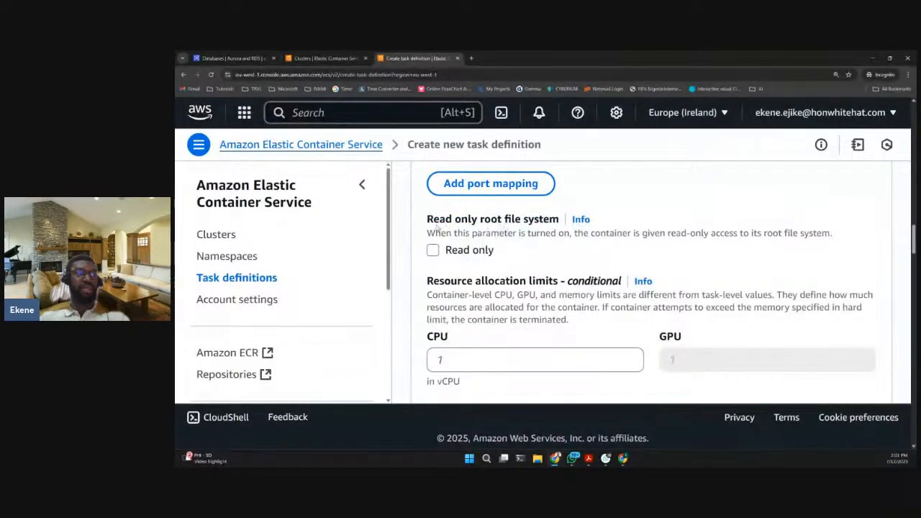
{"action": "scroll", "coordinate": [533, 230], "scroll_direction": "down", "scroll_amount": 3}
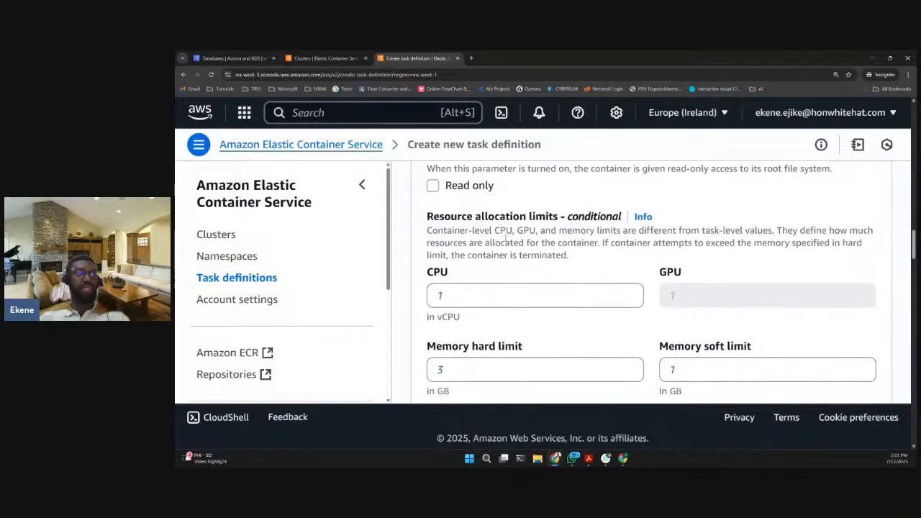
{"action": "scroll", "coordinate": [568, 230], "scroll_direction": "down", "scroll_amount": 1}
{"action": "scroll", "coordinate": [543, 256], "scroll_direction": "down", "scroll_amount": 2}
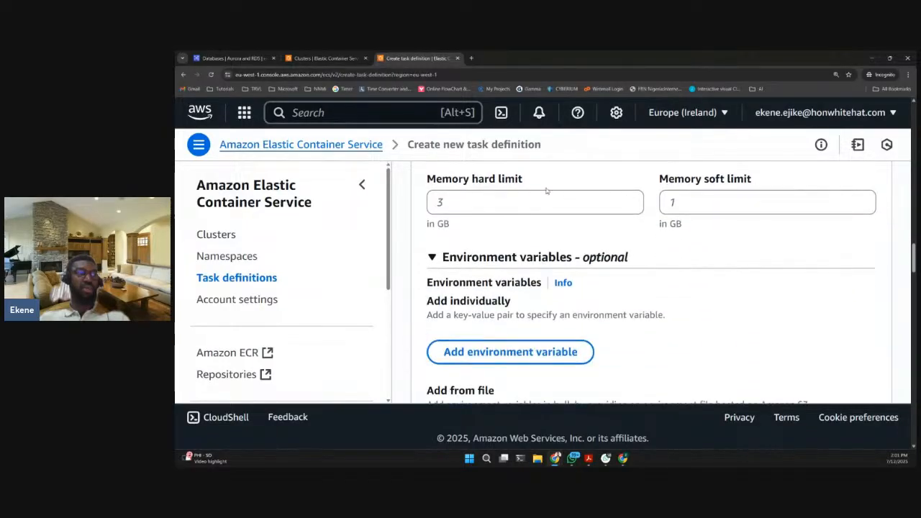
- Add an empty environment variable entry to the wordpress container
{"action": "scroll", "coordinate": [512, 266], "scroll_direction": "down", "scroll_amount": 2}
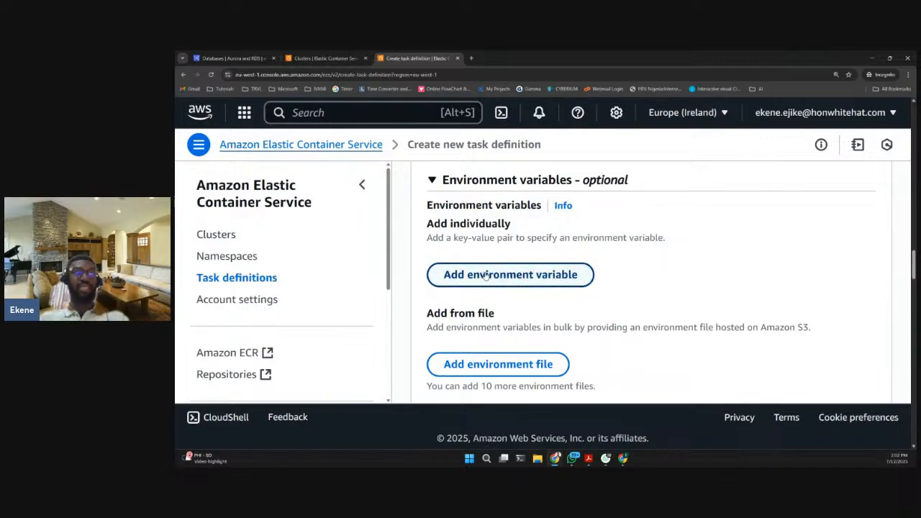
{"action": "scroll", "coordinate": [486, 276], "scroll_direction": "down", "scroll_amount": 1}
{"action": "left_click", "coordinate": [482, 239]}
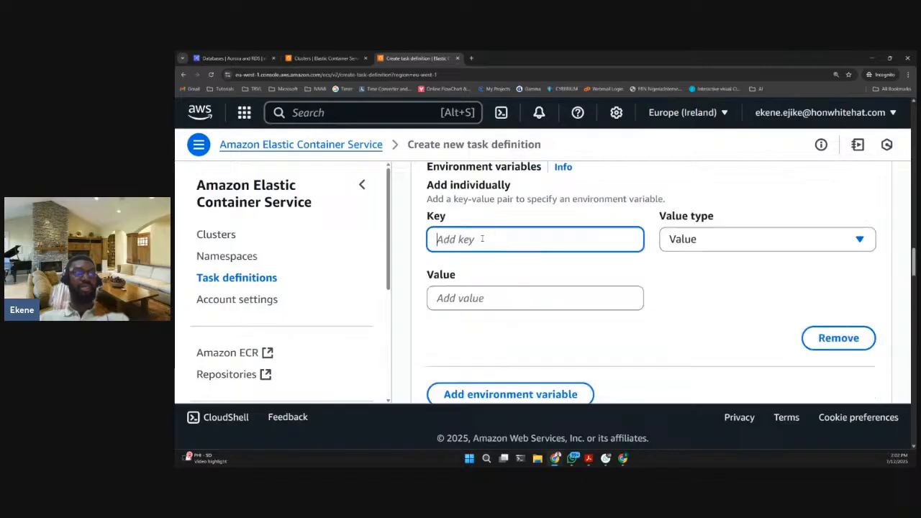
- Search the web for "wordpress docker hub" in a new browser tab and open the official WordPress image page
{"action": "left_click", "coordinate": [472, 58]}
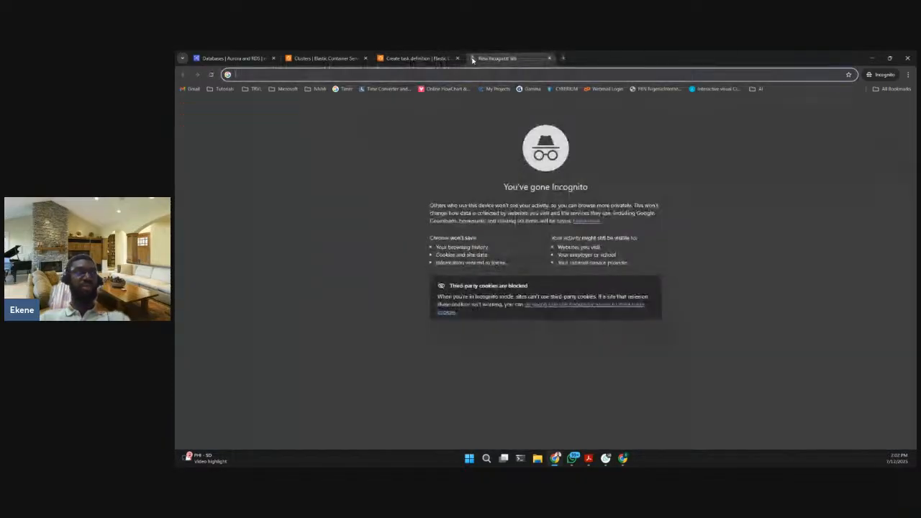
{"action": "type", "text": "wordpress docker hub"}
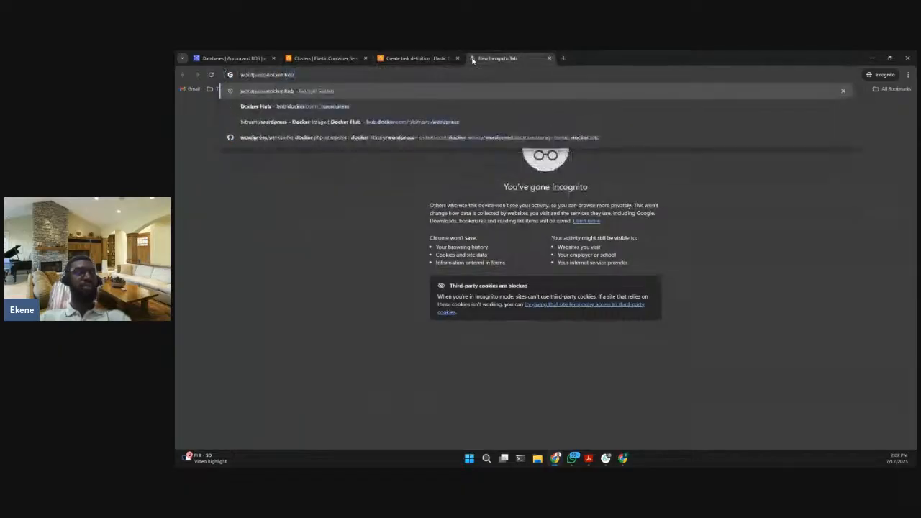
{"action": "key", "text": "Return"}
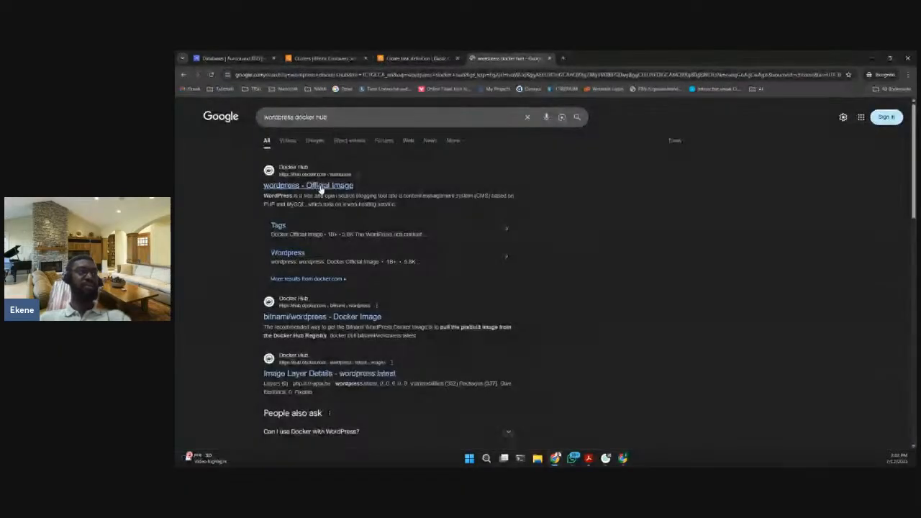
{"action": "left_click", "coordinate": [308, 185]}
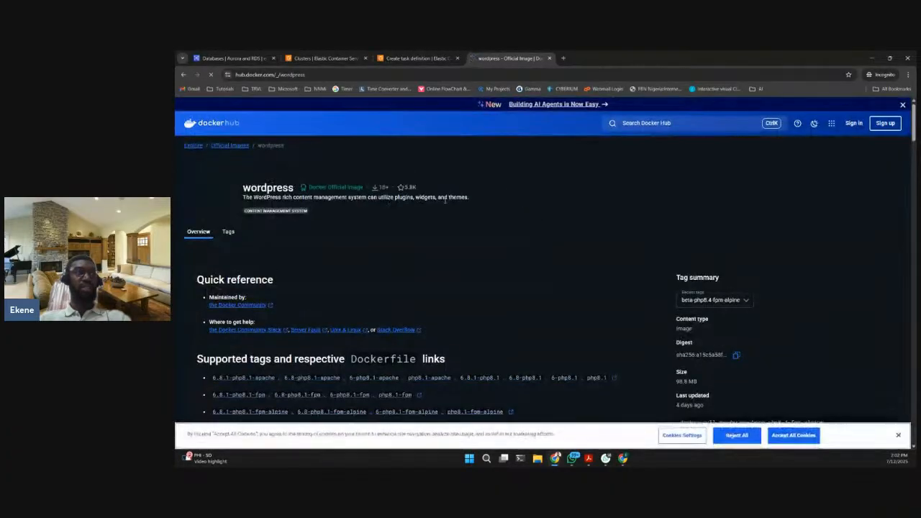
- Find the supported environment variables under "How to use this image" on the Docker Hub page
{"action": "scroll", "coordinate": [346, 207], "scroll_direction": "down", "scroll_amount": 1}
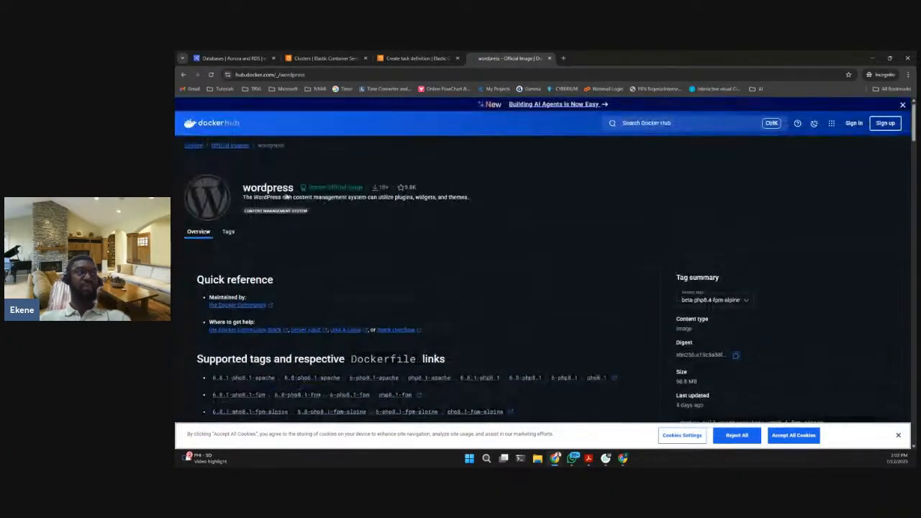
{"action": "scroll", "coordinate": [366, 232], "scroll_direction": "down", "scroll_amount": 3}
{"action": "scroll", "coordinate": [366, 232], "scroll_direction": "down", "scroll_amount": 10}
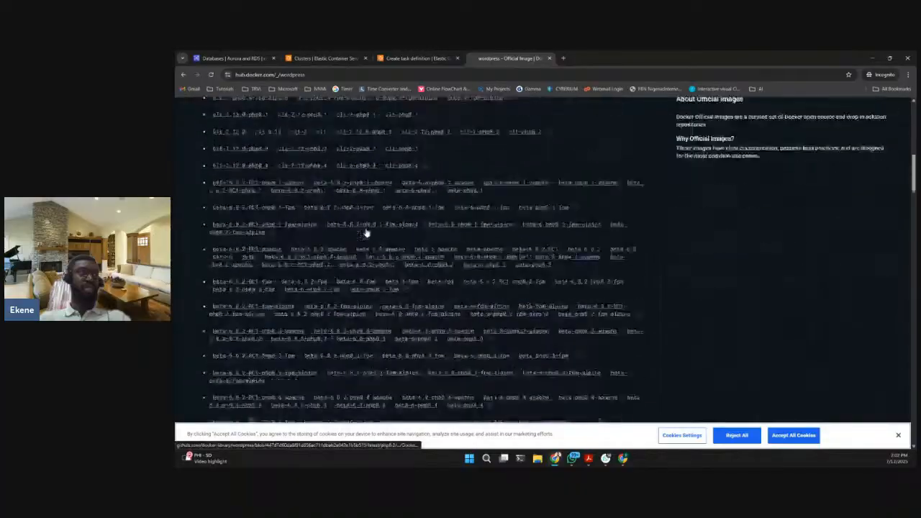
{"action": "scroll", "coordinate": [366, 232], "scroll_direction": "down", "scroll_amount": 5}
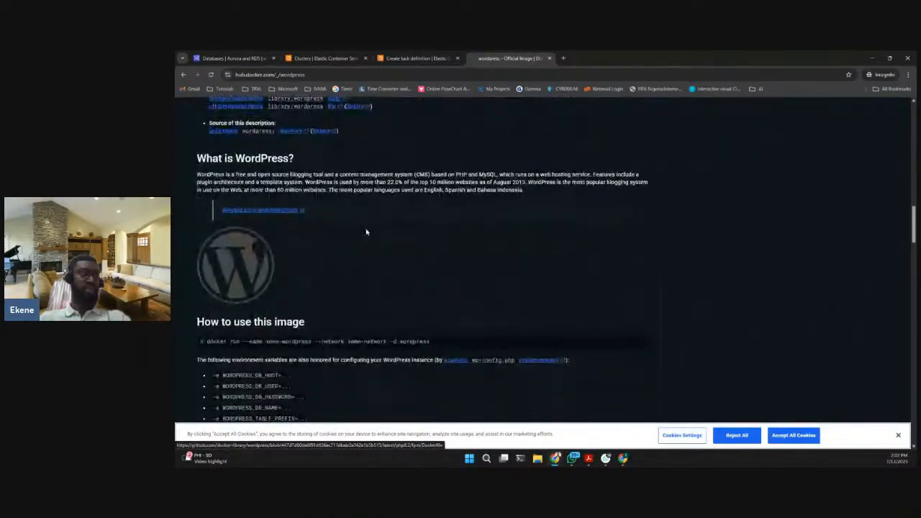
{"action": "scroll", "coordinate": [365, 233], "scroll_direction": "down", "scroll_amount": 2}
{"action": "scroll", "coordinate": [341, 172], "scroll_direction": "down", "scroll_amount": 2}
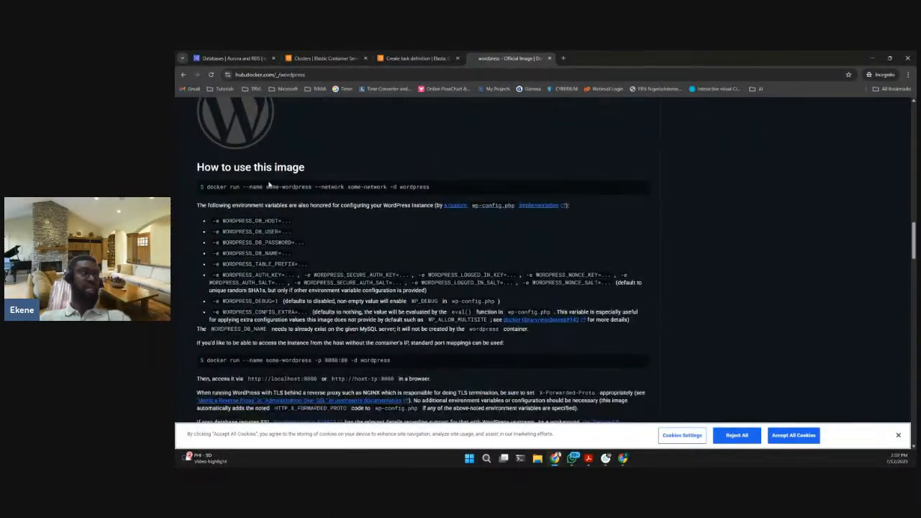
- Enlarge the Docker Hub page and read through the list of WordPress environment variables
{"action": "left_click", "coordinate": [908, 74]}
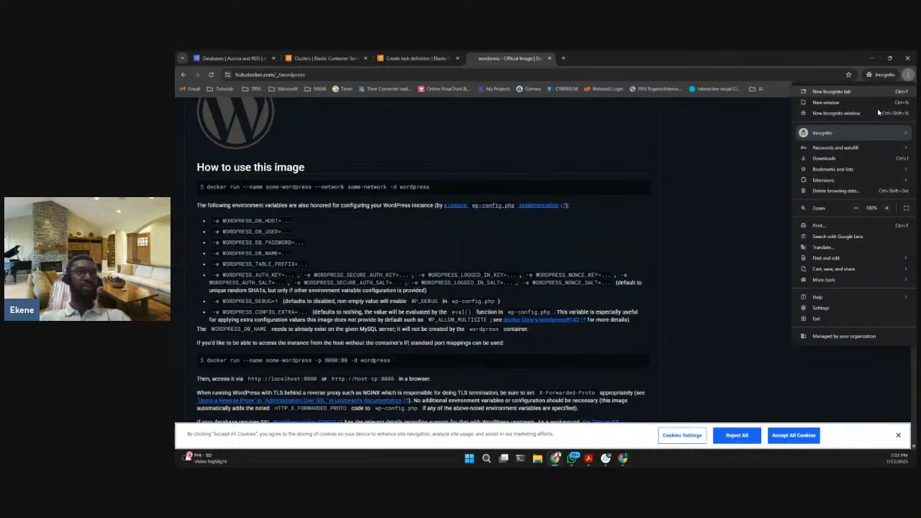
{"action": "left_click", "coordinate": [887, 208]}
{"action": "left_click", "coordinate": [888, 208]}
{"action": "left_click", "coordinate": [603, 206]}
{"action": "scroll", "coordinate": [239, 148], "scroll_direction": "down", "scroll_amount": 5}
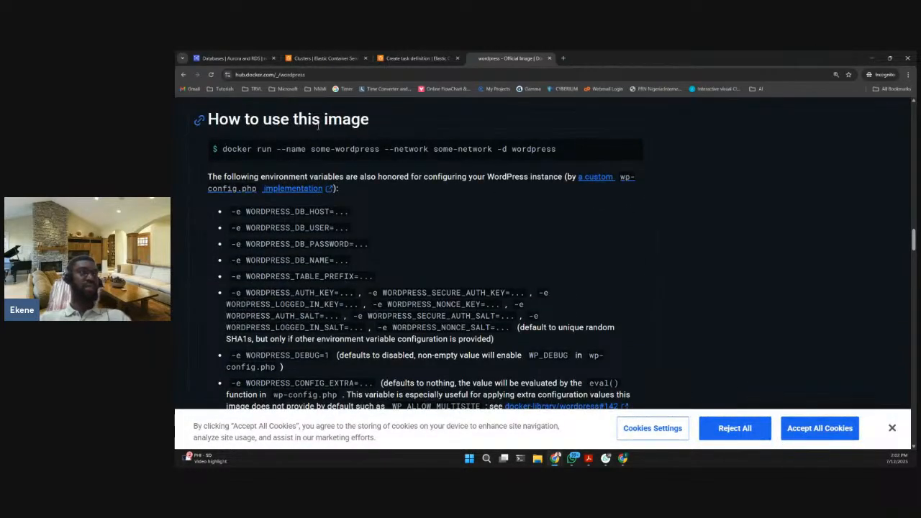
{"action": "scroll", "coordinate": [283, 149], "scroll_direction": "down", "scroll_amount": 2}
{"action": "scroll", "coordinate": [282, 149], "scroll_direction": "up", "scroll_amount": 1}
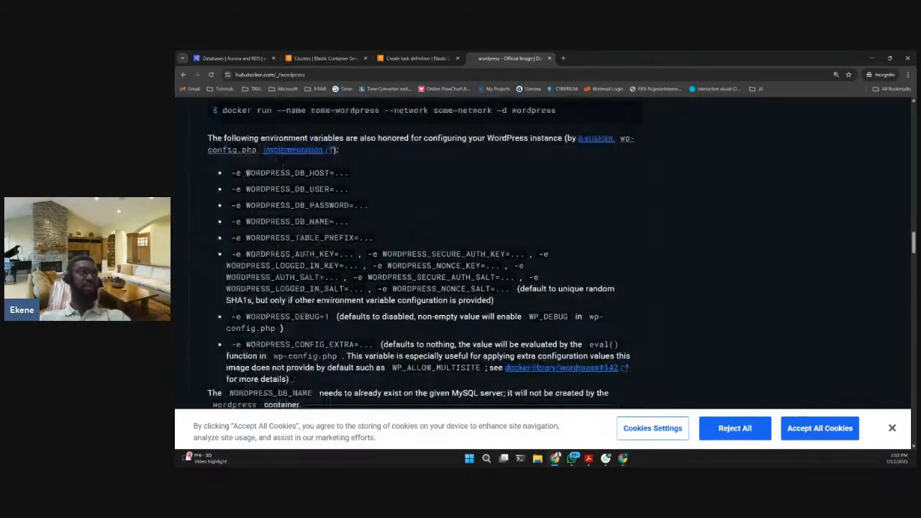
- Copy WORDPRESS_DB_HOST from the Docker Hub page and enter it as the environment variable's key in the task definition
{"action": "left_click_drag", "start_coordinate": [246, 172], "coordinate": [328, 175]}
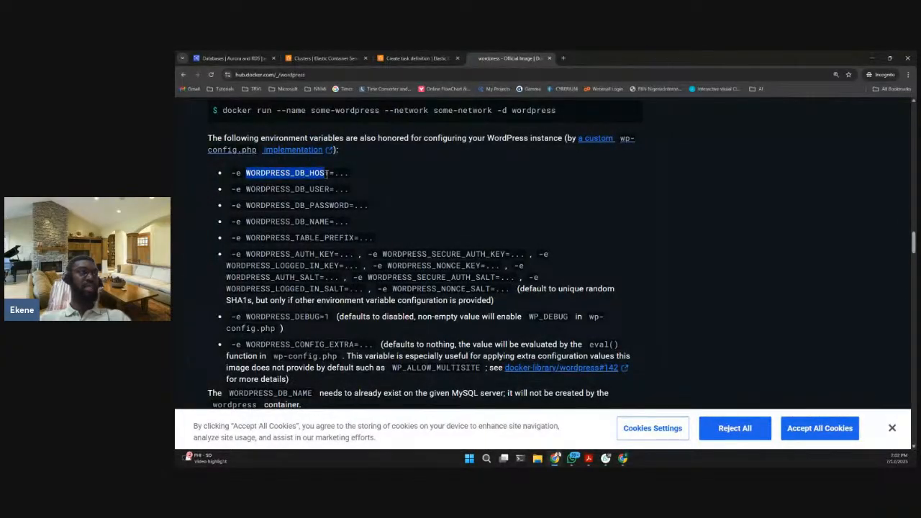
{"action": "right_click", "coordinate": [326, 175]}
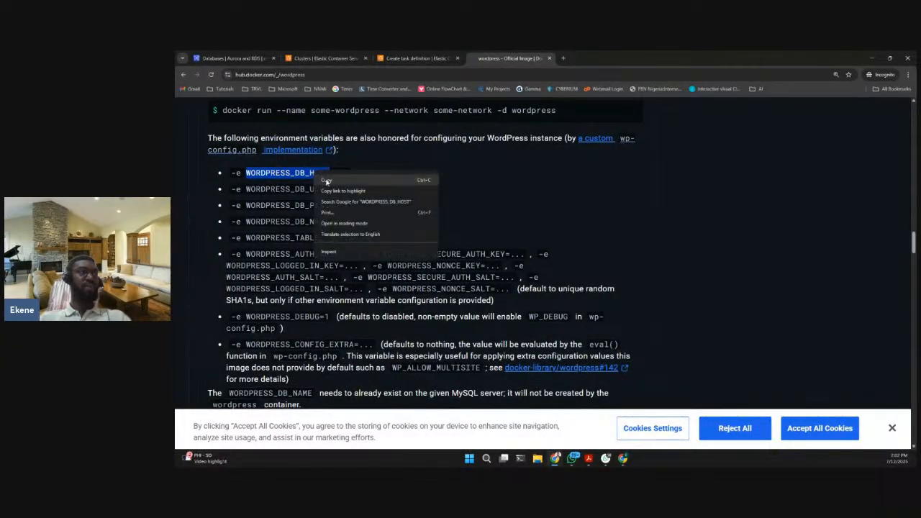
{"action": "left_click", "coordinate": [330, 184]}
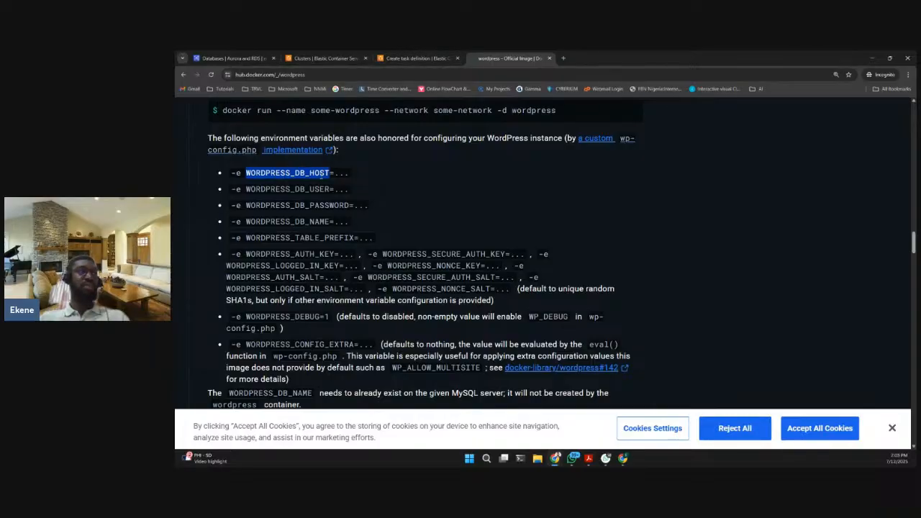
{"action": "left_click", "coordinate": [418, 57]}
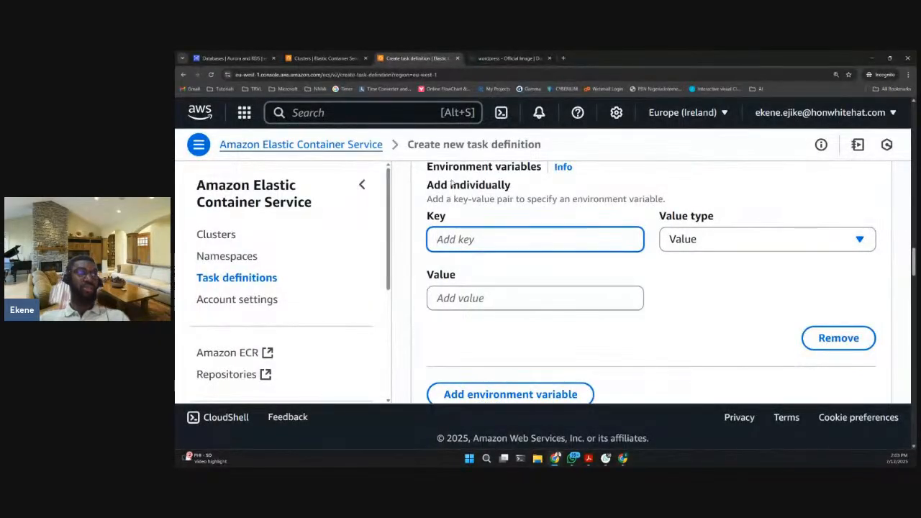
{"action": "scroll", "coordinate": [471, 229], "scroll_direction": "up", "scroll_amount": 1}
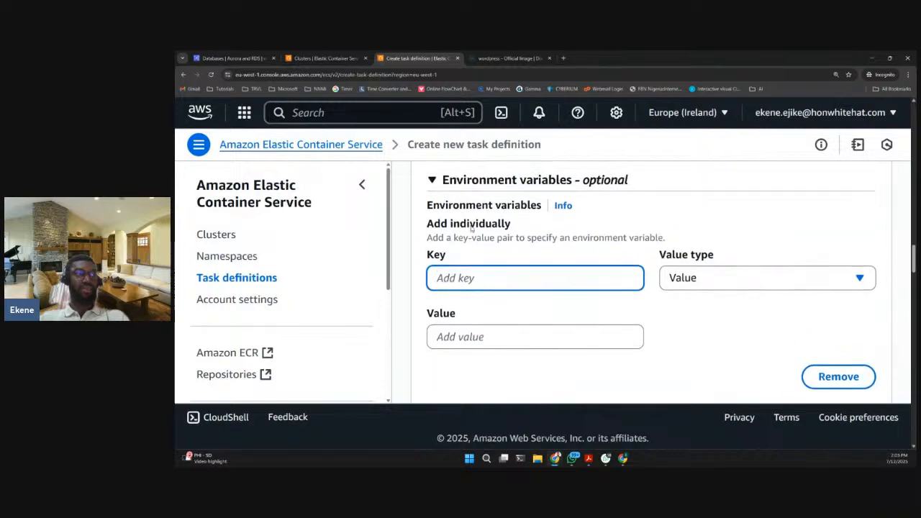
{"action": "left_click", "coordinate": [466, 279]}
{"action": "key", "text": "ctrl+v"}
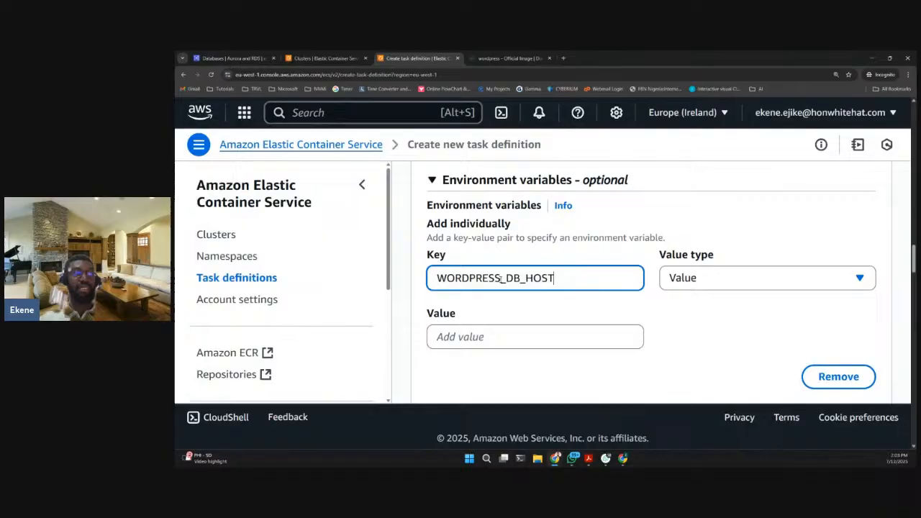
- Open the connection details of the csn-wp-database database in RDS to find the value for WORDPRESS_DB_HOST
{"action": "scroll", "coordinate": [585, 296], "scroll_direction": "down", "scroll_amount": 1}
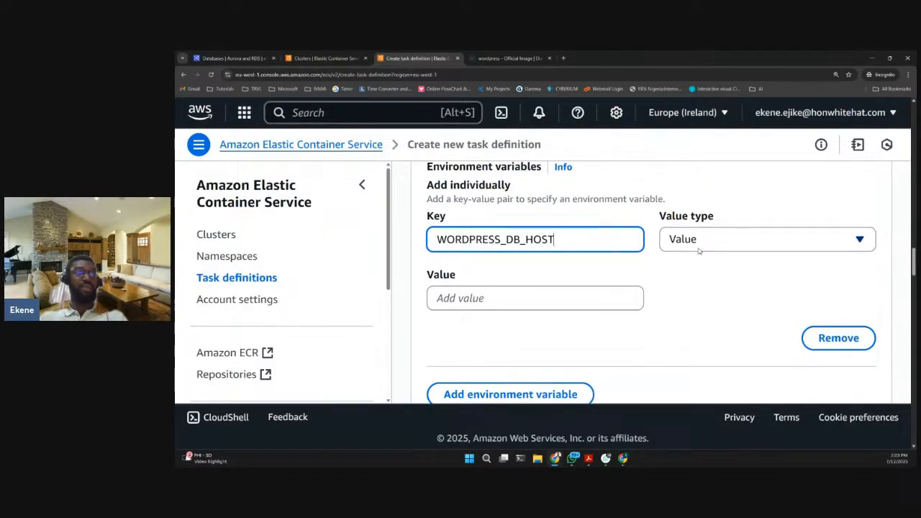
{"action": "left_click", "coordinate": [533, 308]}
{"action": "scroll", "coordinate": [496, 296], "scroll_direction": "down", "scroll_amount": 1}
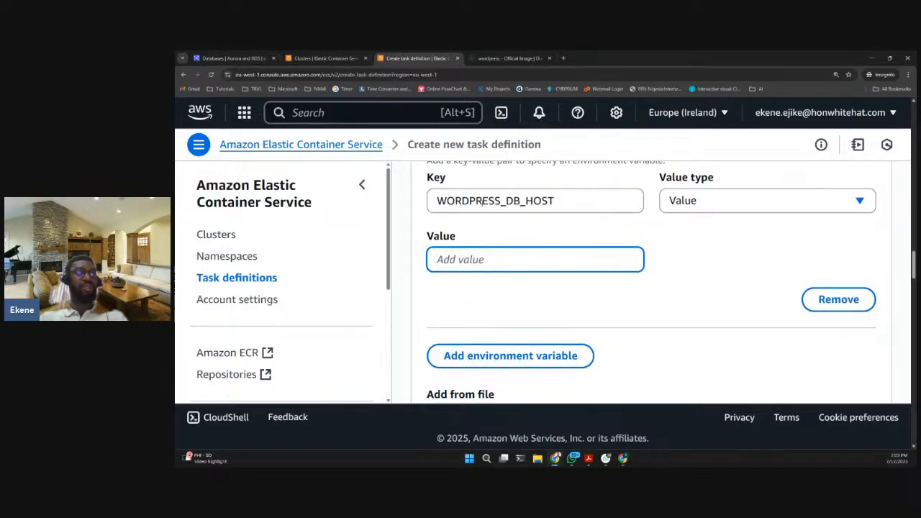
{"action": "left_click", "coordinate": [230, 57]}
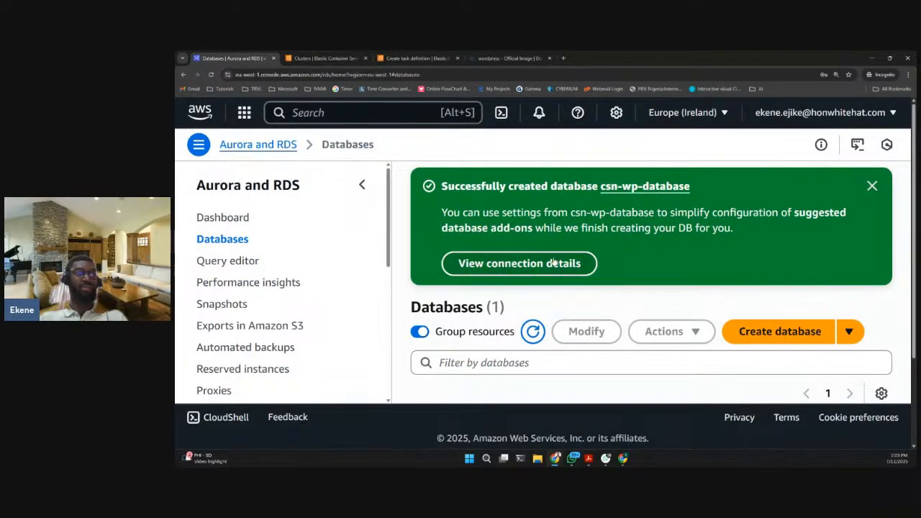
{"action": "left_click", "coordinate": [514, 265]}
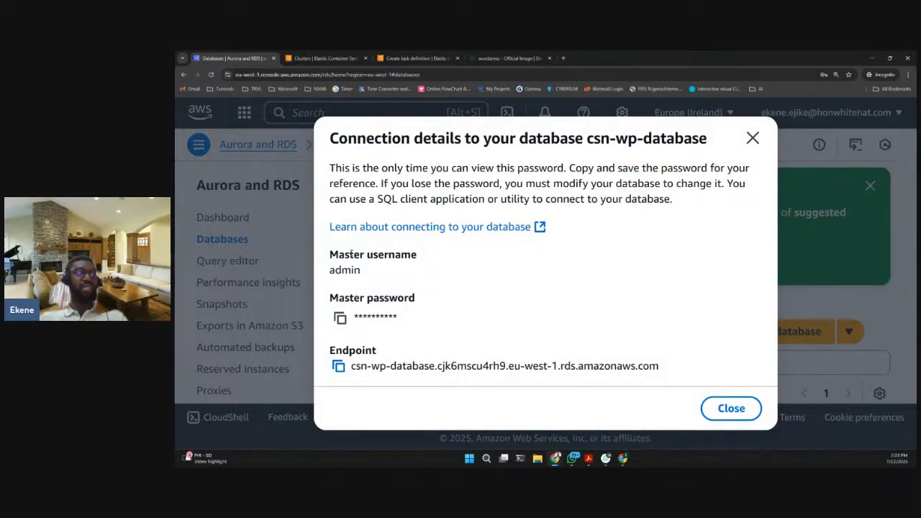
{"action": "left_click_drag", "start_coordinate": [350, 255], "coordinate": [418, 256]}
{"action": "left_click", "coordinate": [352, 298]}
{"action": "left_click", "coordinate": [418, 57]}
{"action": "scroll", "coordinate": [487, 282], "scroll_direction": "up", "scroll_amount": 1}
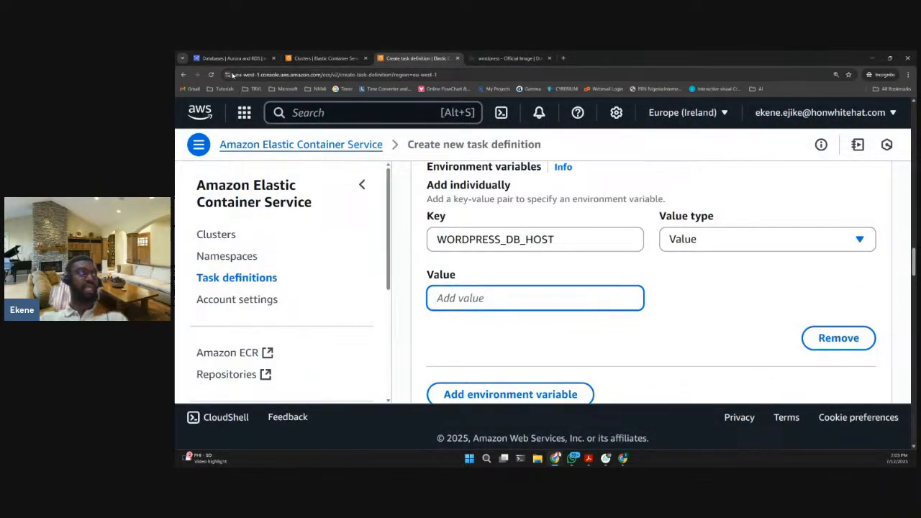
- Copy the database endpoint from the connection details and enter it as the value of WORDPRESS_DB_HOST in the task definition
{"action": "left_click", "coordinate": [230, 57]}
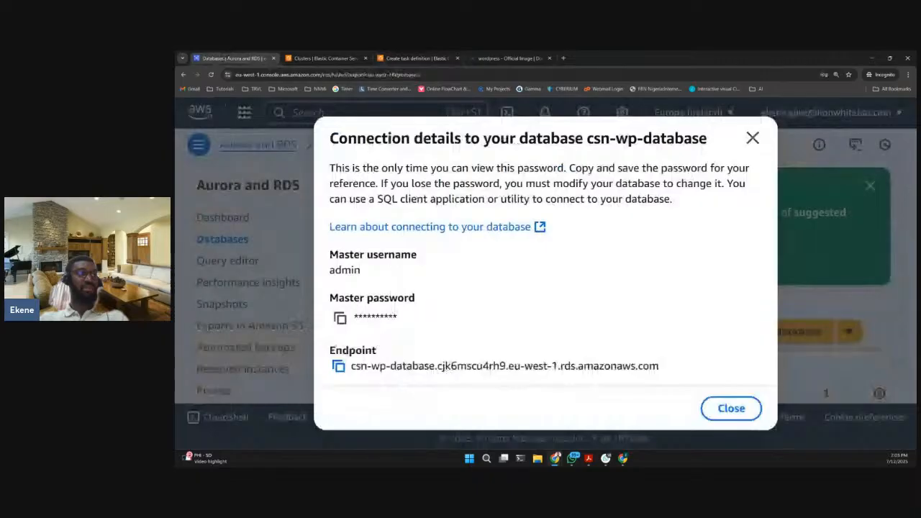
{"action": "left_click_drag", "start_coordinate": [377, 344], "coordinate": [335, 351]}
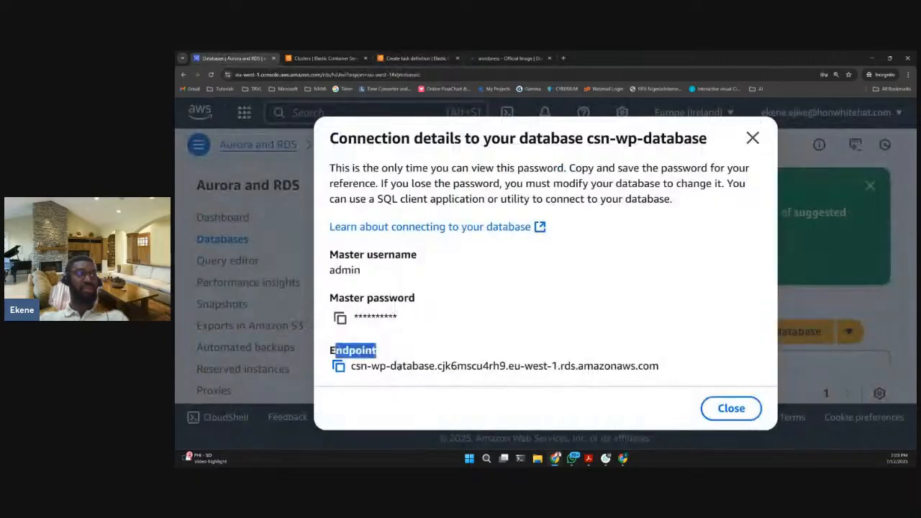
{"action": "left_click", "coordinate": [338, 365]}
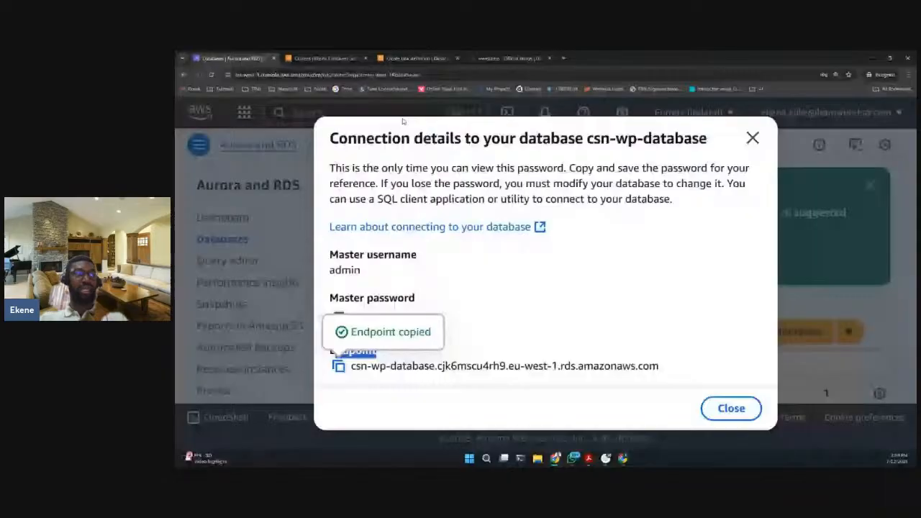
{"action": "left_click", "coordinate": [416, 59]}
{"action": "left_click", "coordinate": [528, 303]}
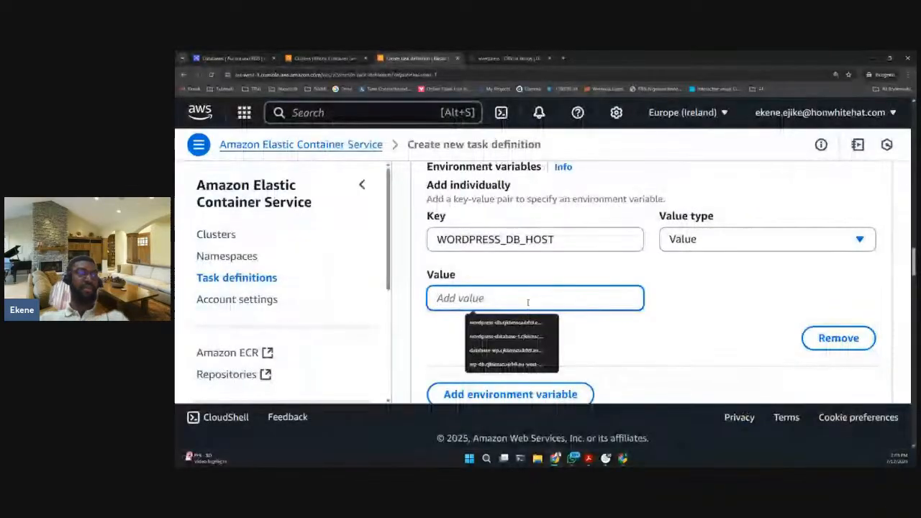
{"action": "key", "text": "ctrl+v"}
{"action": "scroll", "coordinate": [615, 322], "scroll_direction": "down", "scroll_amount": 1}
- Add a second environment variable to the container and select WORDPRESS_DB_USER in the Docker Hub variable list
{"action": "left_click", "coordinate": [510, 355]}
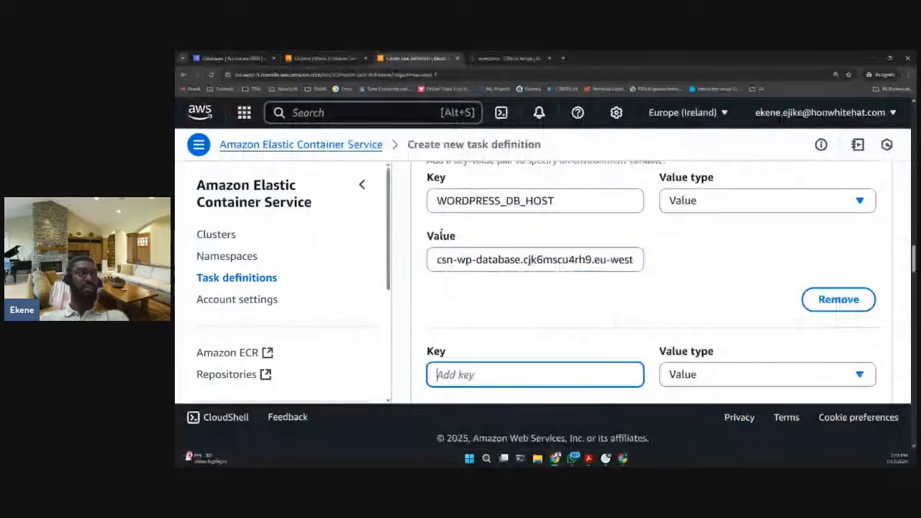
{"action": "key", "text": "ctrl+Tab"}
{"action": "left_click", "coordinate": [268, 219]}
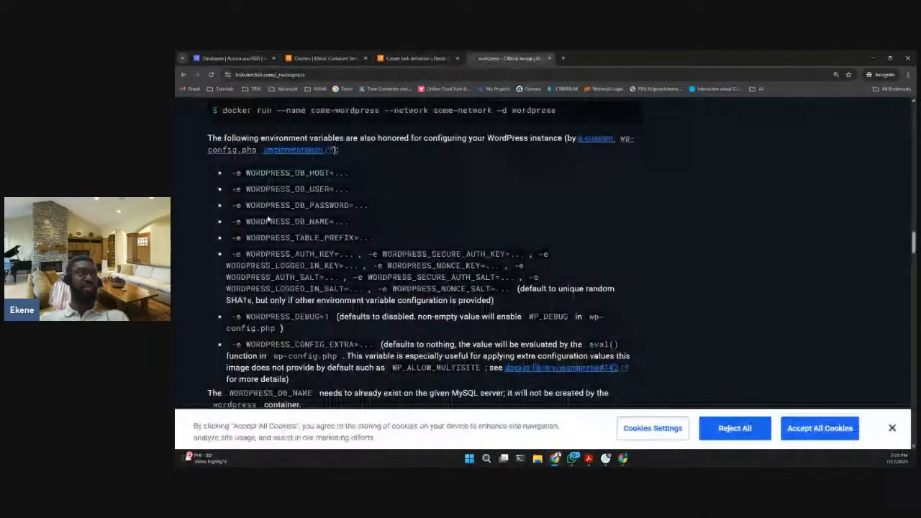
{"action": "left_click_drag", "start_coordinate": [245, 189], "coordinate": [329, 189]}
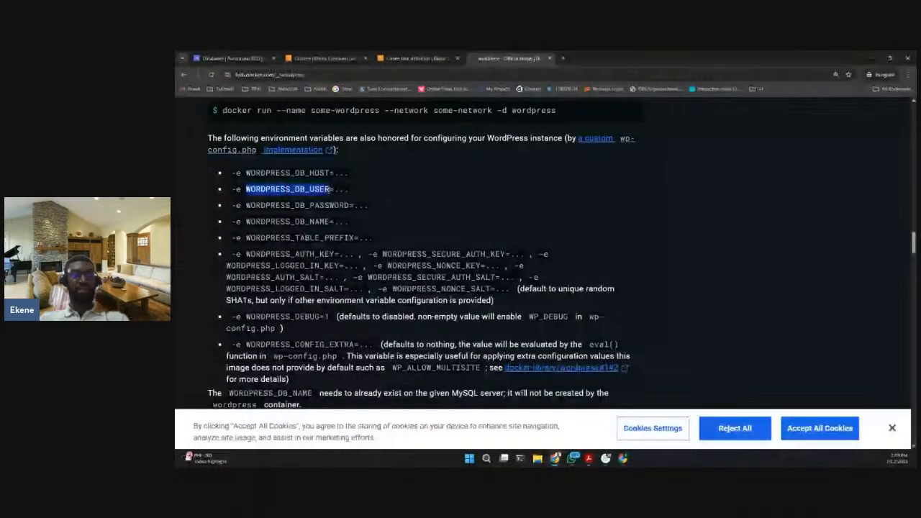
- Enlarge the Docker Hub page further and bring the WordPress environment variable list back into view
{"action": "left_click", "coordinate": [908, 75]}
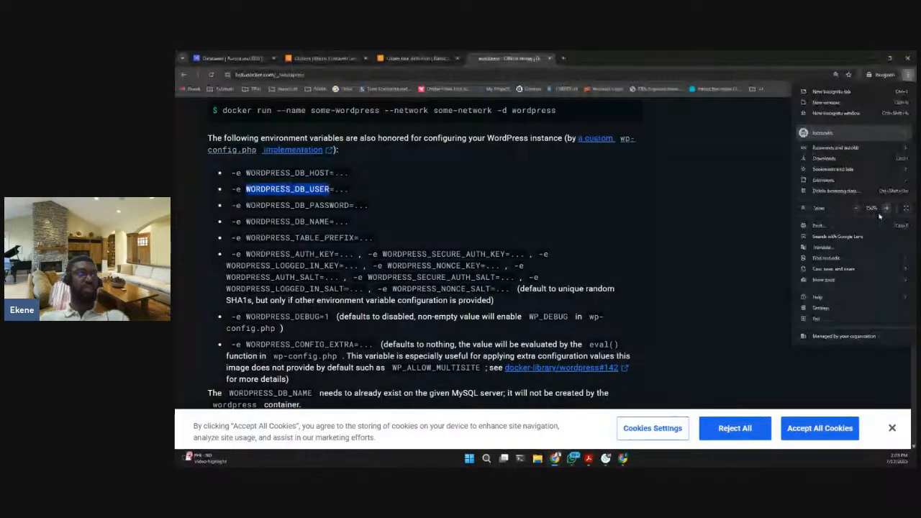
{"action": "left_click", "coordinate": [887, 209]}
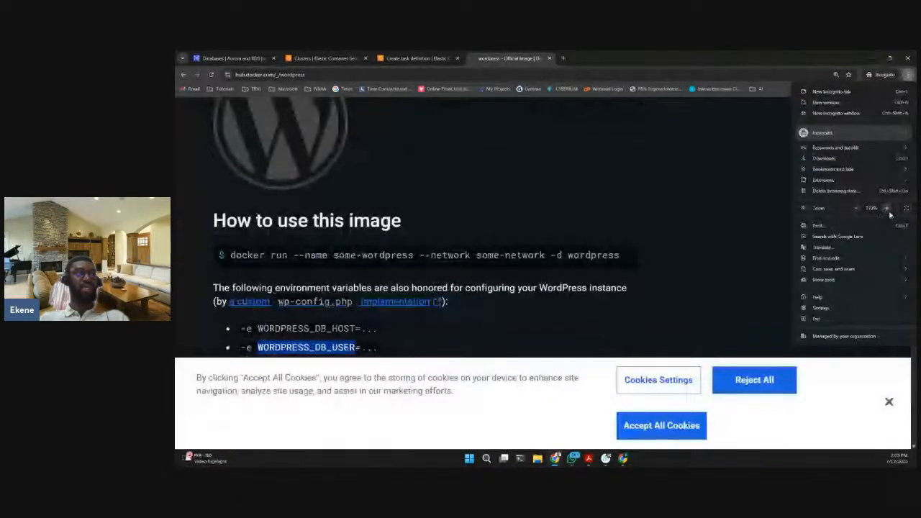
{"action": "left_click", "coordinate": [887, 208]}
{"action": "left_click", "coordinate": [672, 219]}
{"action": "scroll", "coordinate": [672, 220], "scroll_direction": "down", "scroll_amount": 2}
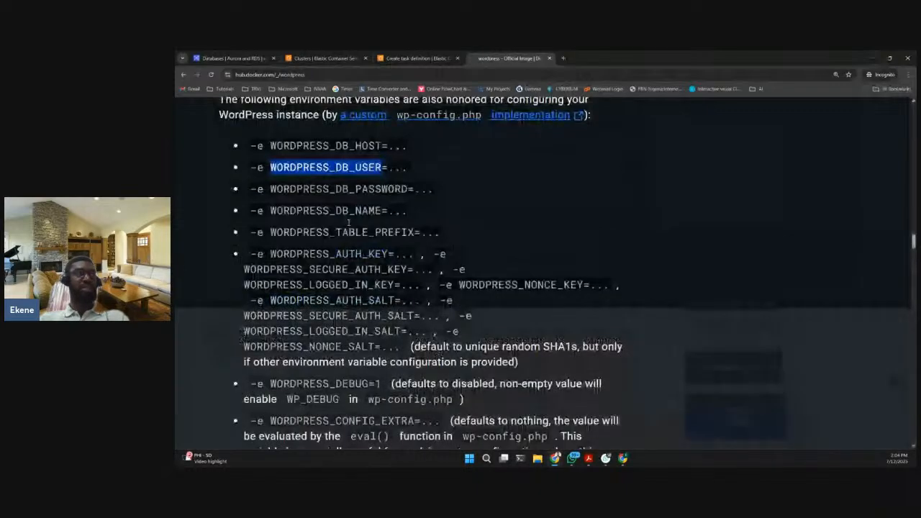
{"action": "scroll", "coordinate": [349, 223], "scroll_direction": "up", "scroll_amount": 1}
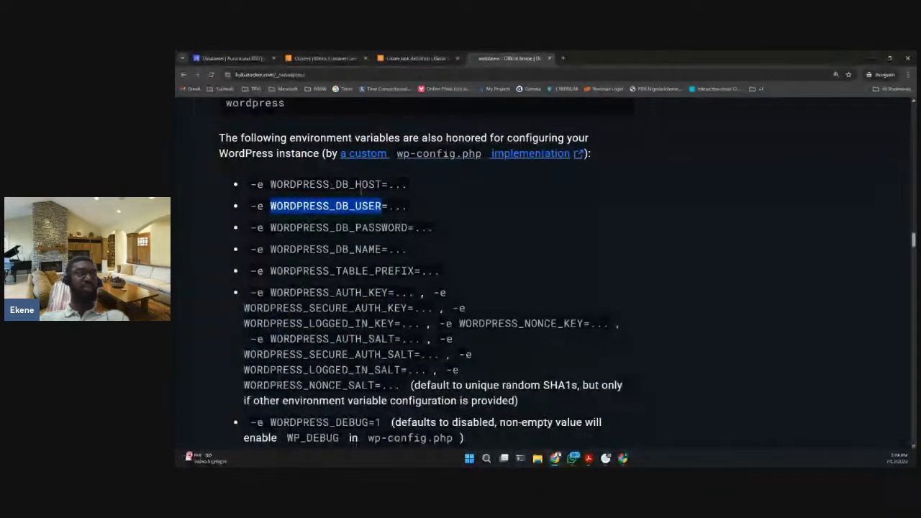
- Set the second environment variable's key to WORDPRESS_DB_USER in the task definition
{"action": "right_click", "coordinate": [328, 200]}
{"action": "left_click", "coordinate": [349, 207]}
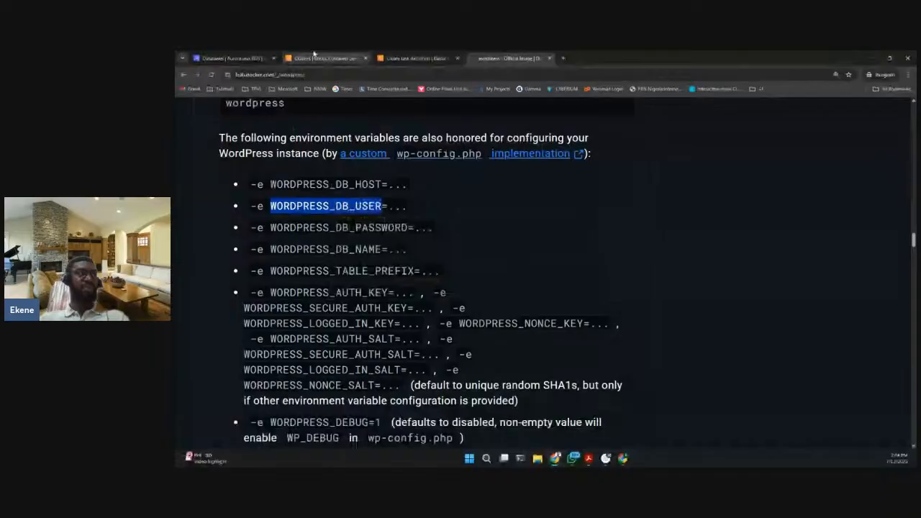
{"action": "left_click", "coordinate": [395, 59]}
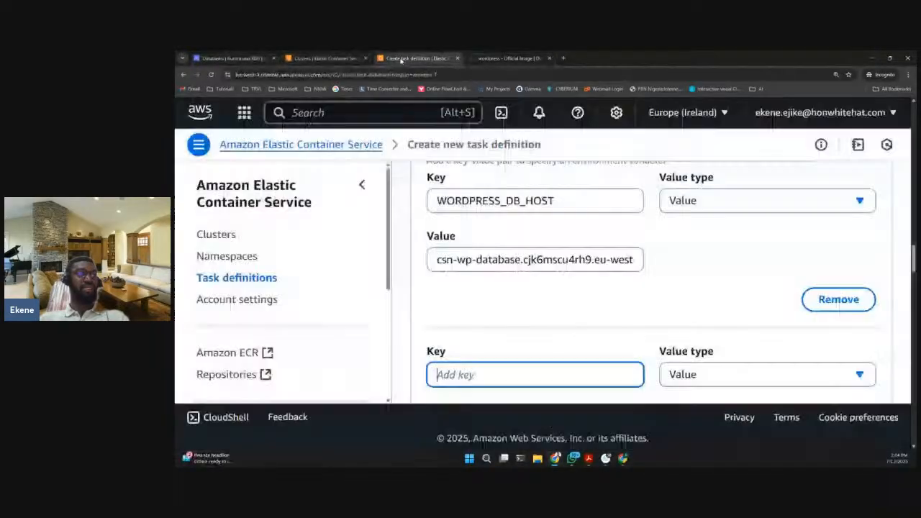
{"action": "scroll", "coordinate": [532, 321], "scroll_direction": "down", "scroll_amount": 1}
{"action": "left_click", "coordinate": [532, 336]}
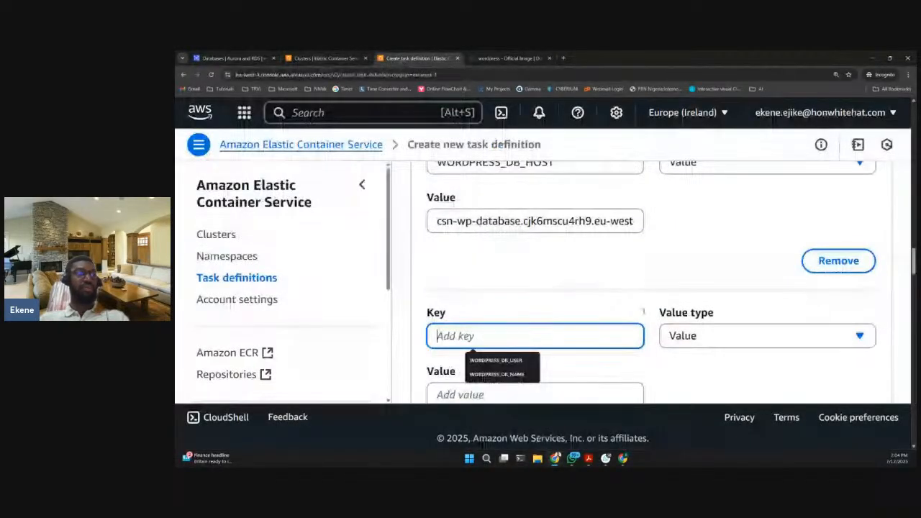
{"action": "left_click", "coordinate": [496, 359]}
{"action": "scroll", "coordinate": [576, 338], "scroll_direction": "down", "scroll_amount": 3}
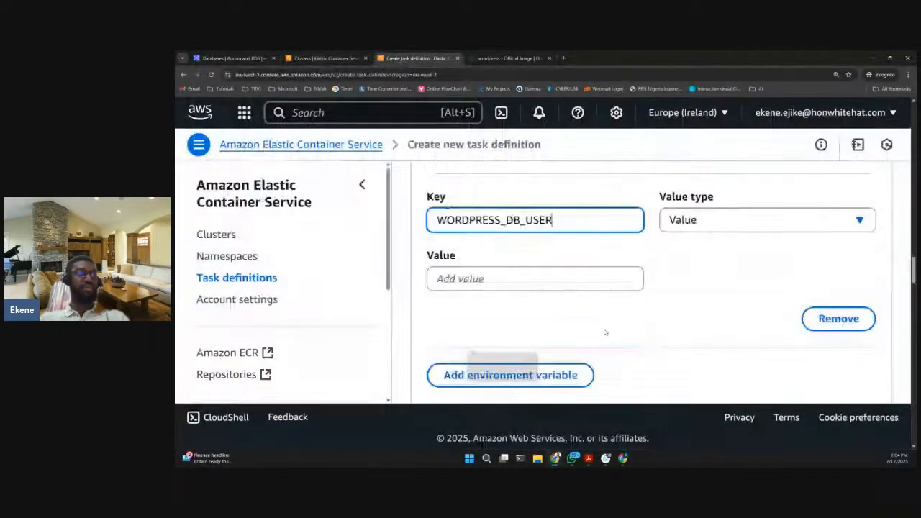
- Copy the master username admin from the database connection details and enter it as the value of WORDPRESS_DB_USER
{"action": "left_click", "coordinate": [501, 279]}
{"action": "left_click", "coordinate": [241, 55]}
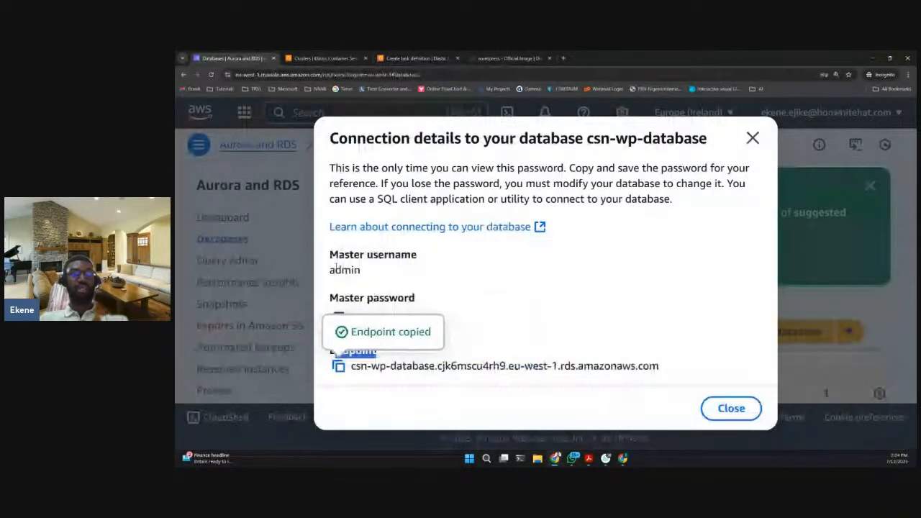
{"action": "double_click", "coordinate": [337, 269]}
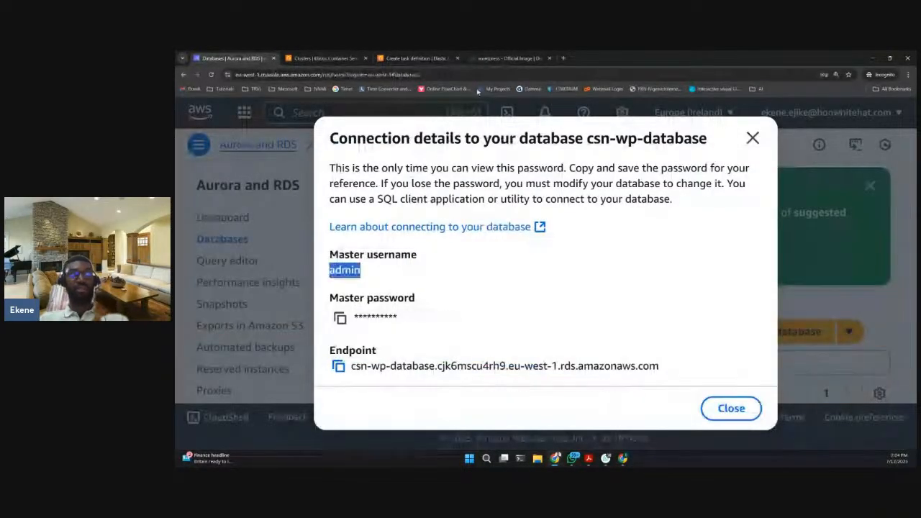
{"action": "left_click", "coordinate": [409, 59]}
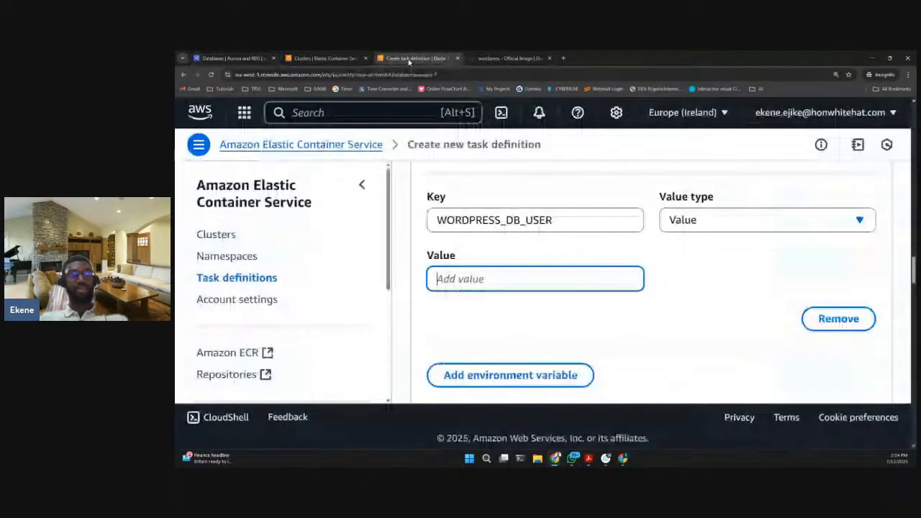
{"action": "key", "text": "ctrl+v"}
{"action": "scroll", "coordinate": [562, 350], "scroll_direction": "down", "scroll_amount": 1}
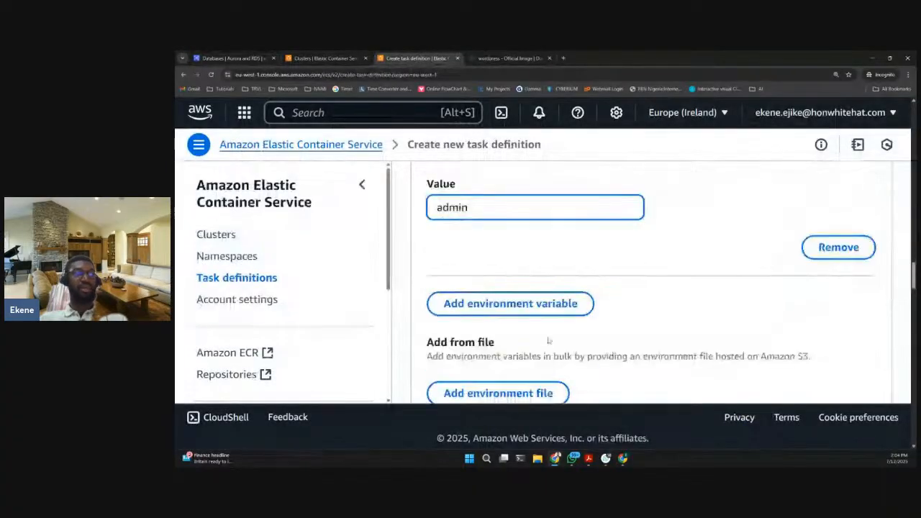
- Add a third environment variable and set its key to WORDPRESS_DB_PASSWORD, copied from the Docker Hub page
{"action": "left_click", "coordinate": [536, 303]}
{"action": "left_click", "coordinate": [495, 59]}
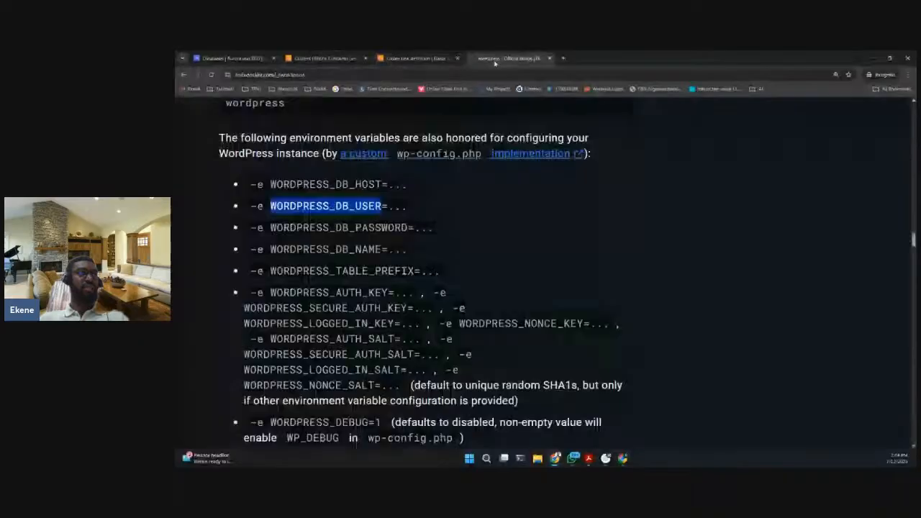
{"action": "double_click", "coordinate": [272, 227]}
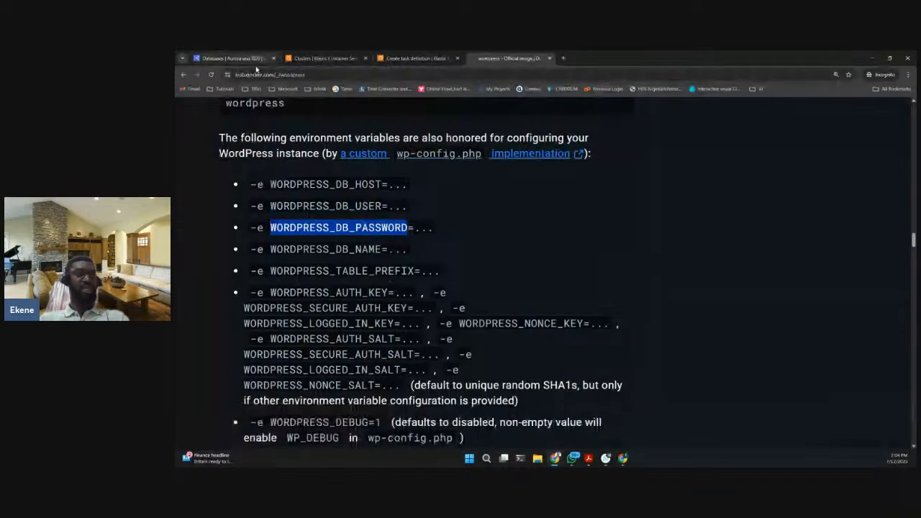
{"action": "left_click", "coordinate": [390, 59]}
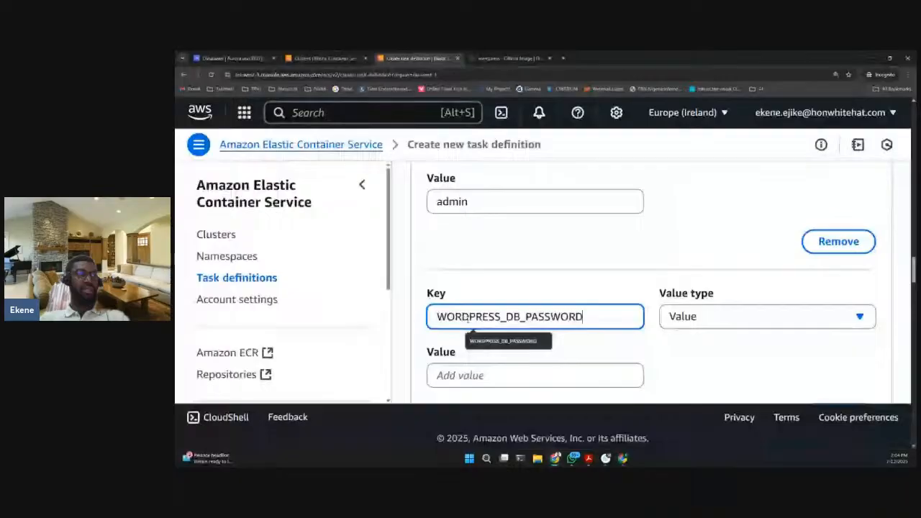
- Copy the master password from the csn-wp-database connection details
{"action": "scroll", "coordinate": [504, 327], "scroll_direction": "down", "scroll_amount": 1}
{"action": "left_click", "coordinate": [519, 333]}
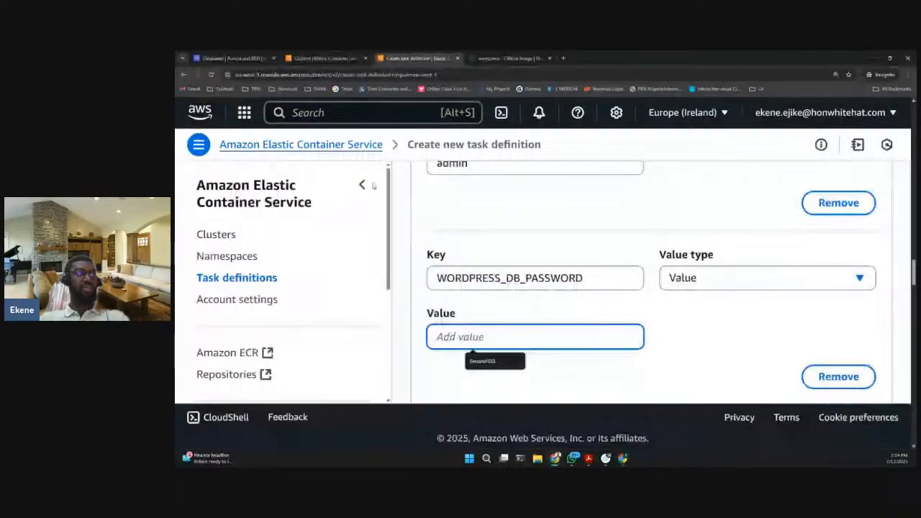
{"action": "left_click", "coordinate": [220, 59]}
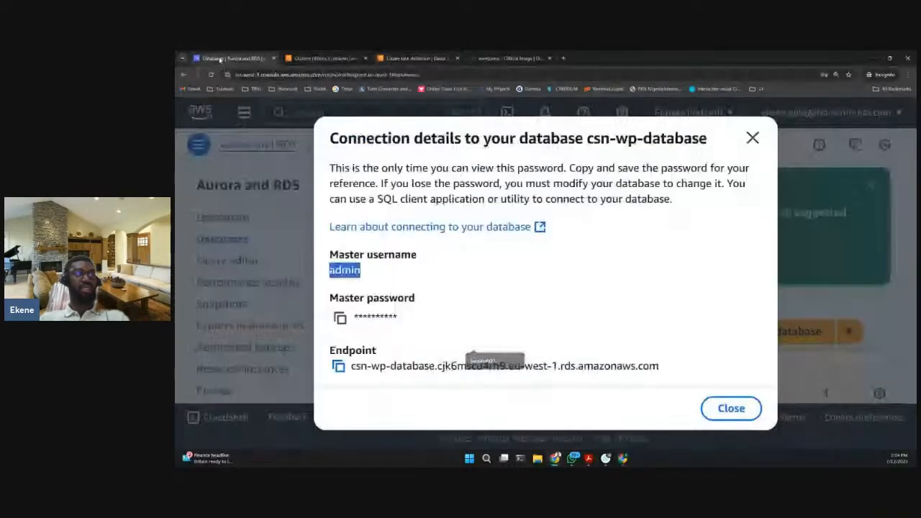
{"action": "left_click", "coordinate": [367, 311]}
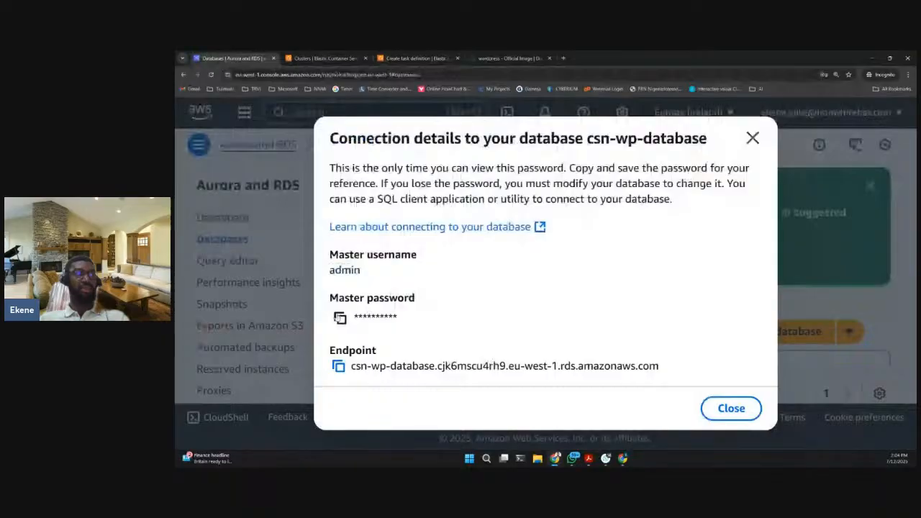
{"action": "left_click", "coordinate": [340, 319]}
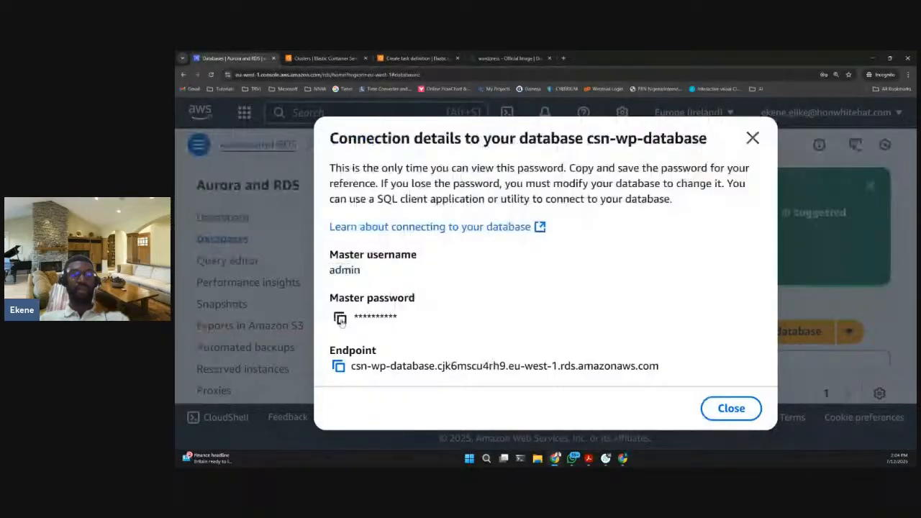
{"action": "left_click", "coordinate": [341, 319]}
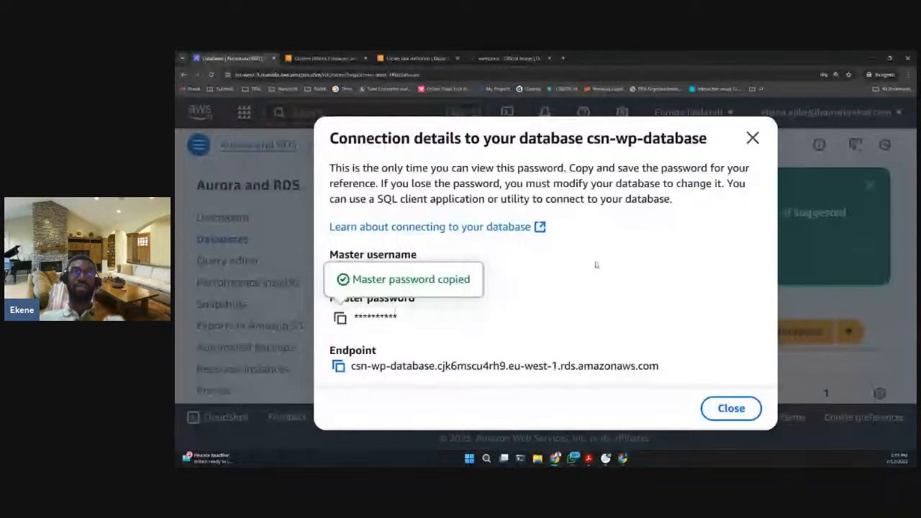
- Return to the task definition and review the container's name, image URI and environment variables
{"action": "left_click", "coordinate": [419, 58]}
{"action": "scroll", "coordinate": [655, 220], "scroll_direction": "up", "scroll_amount": 5}
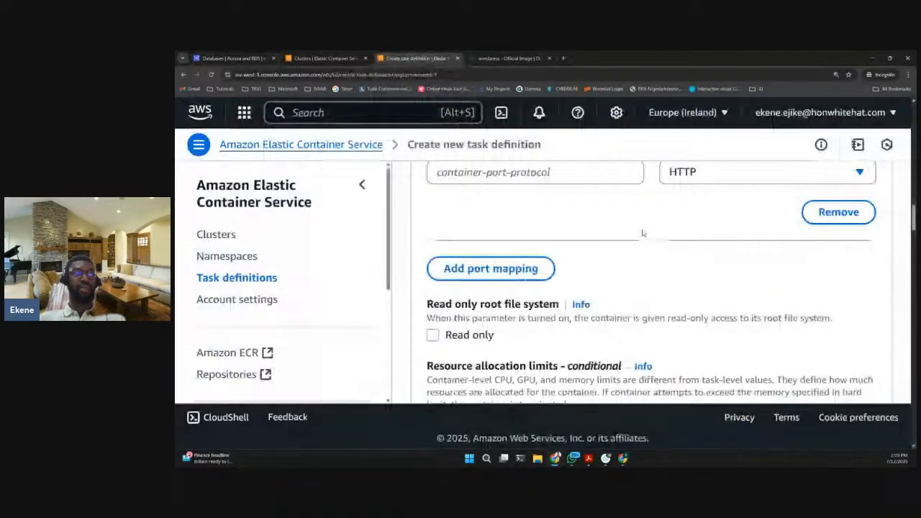
{"action": "scroll", "coordinate": [642, 232], "scroll_direction": "up", "scroll_amount": 5}
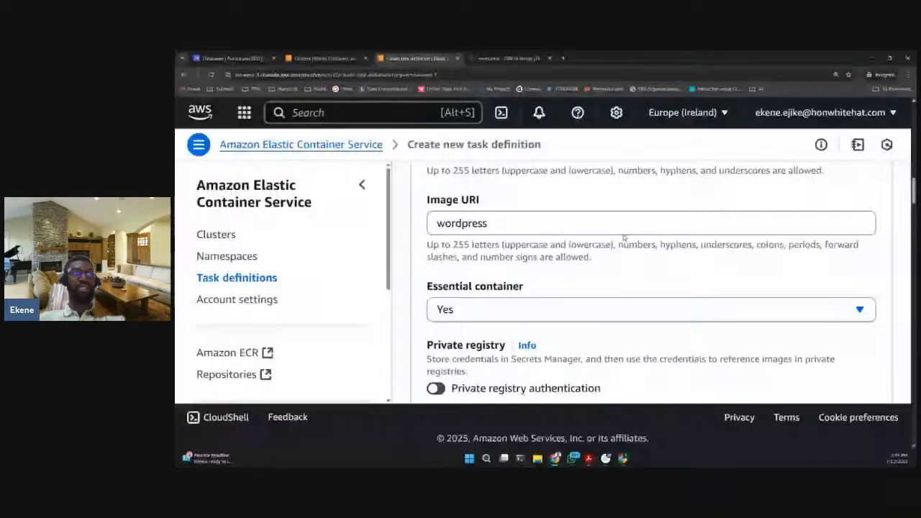
{"action": "scroll", "coordinate": [625, 238], "scroll_direction": "up", "scroll_amount": 3}
{"action": "double_click", "coordinate": [458, 264]}
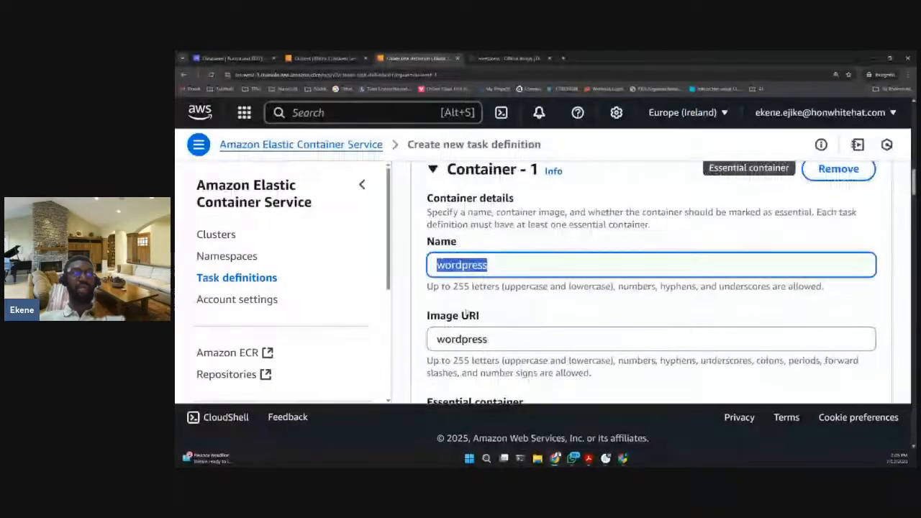
{"action": "left_click_drag", "start_coordinate": [444, 339], "coordinate": [490, 339]}
{"action": "left_click", "coordinate": [507, 317]}
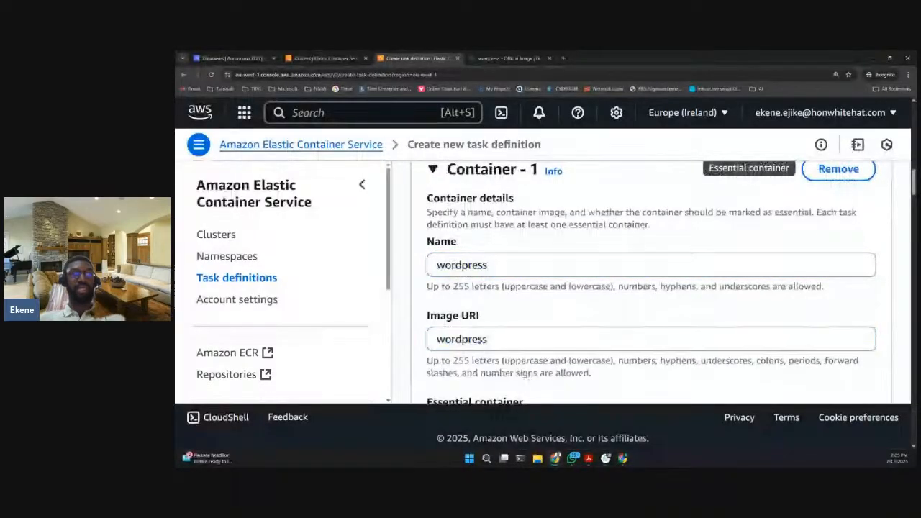
{"action": "scroll", "coordinate": [505, 302], "scroll_direction": "down", "scroll_amount": 10}
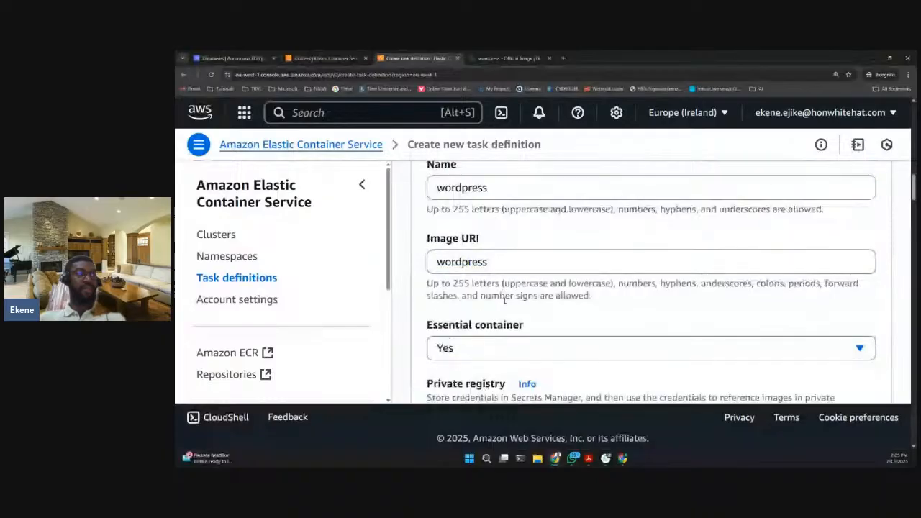
{"action": "scroll", "coordinate": [505, 302], "scroll_direction": "down", "scroll_amount": 5}
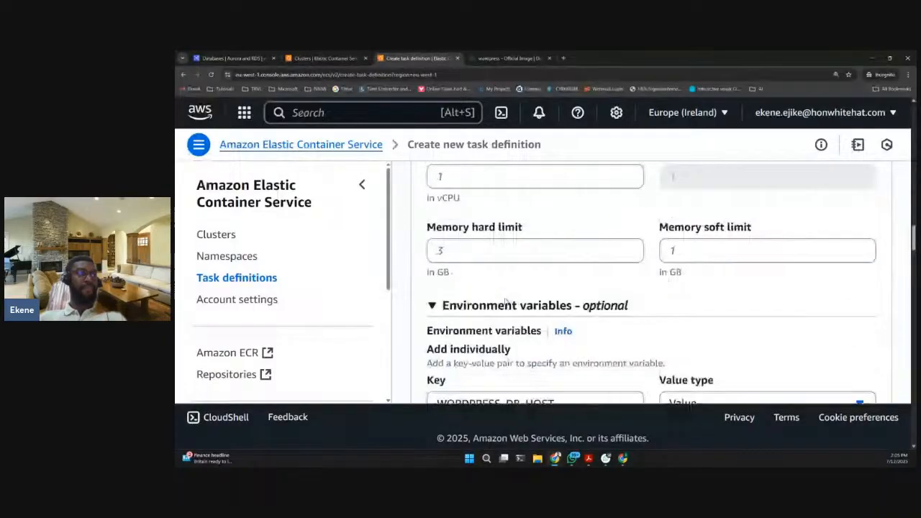
{"action": "scroll", "coordinate": [505, 301], "scroll_direction": "down", "scroll_amount": 3}
{"action": "scroll", "coordinate": [505, 301], "scroll_direction": "down", "scroll_amount": 1}
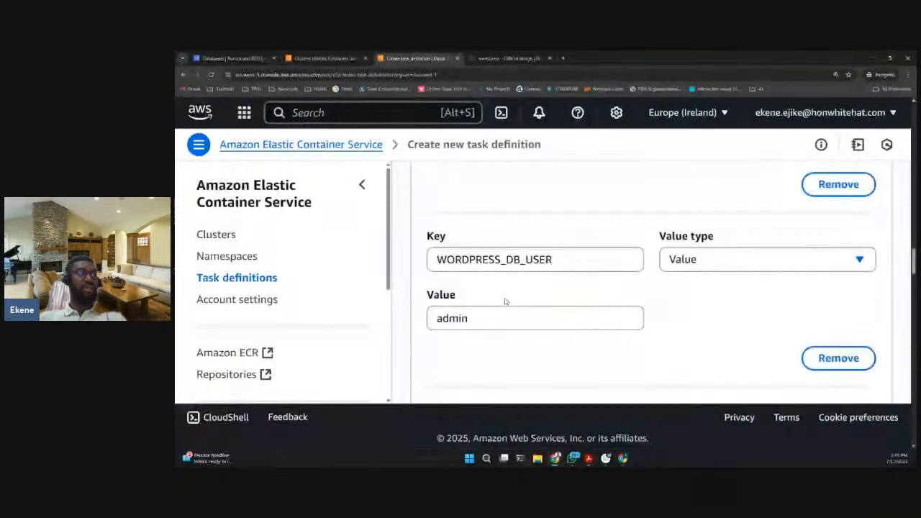
{"action": "scroll", "coordinate": [505, 302], "scroll_direction": "up", "scroll_amount": 2}
{"action": "scroll", "coordinate": [505, 301], "scroll_direction": "down", "scroll_amount": 5}
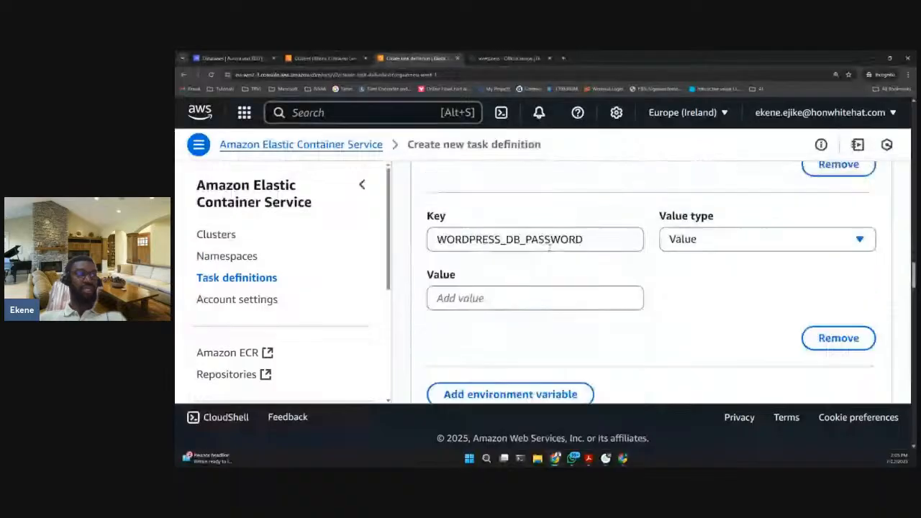
- Paste the copied master password as the value of WORDPRESS_DB_PASSWORD in the task definition
{"action": "left_click", "coordinate": [515, 297]}
{"action": "left_click", "coordinate": [475, 322]}
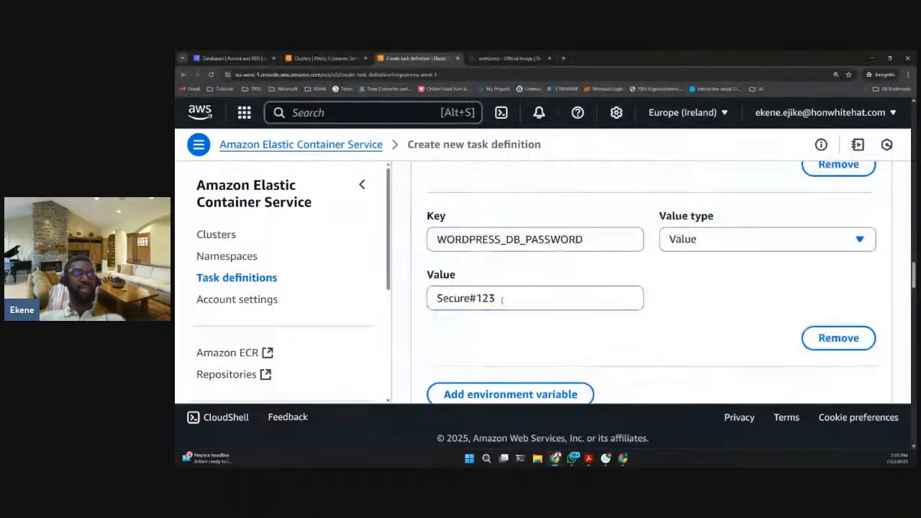
{"action": "left_click_drag", "start_coordinate": [504, 297], "coordinate": [415, 305]}
{"action": "left_click", "coordinate": [446, 332]}
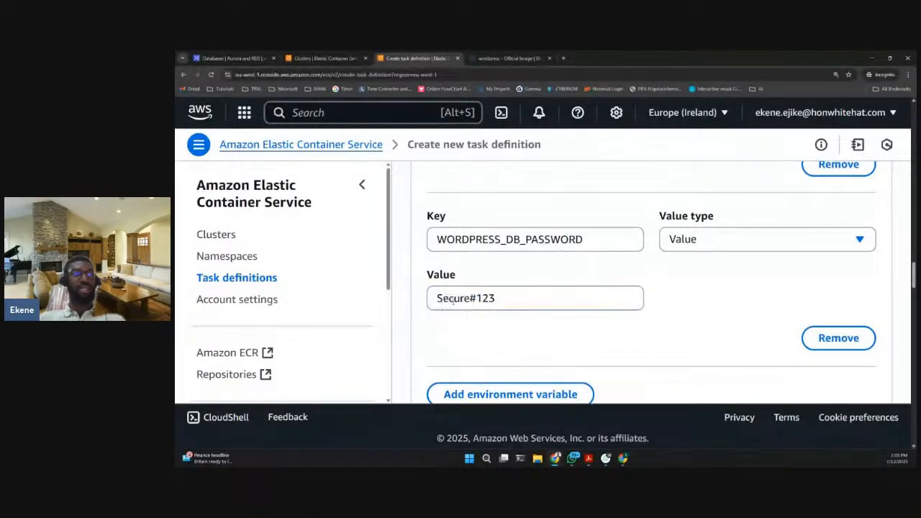
- Add a fourth environment variable and set its key to WORDPRESS_DB_NAME, copied from the Docker Hub page
{"action": "scroll", "coordinate": [601, 301], "scroll_direction": "down", "scroll_amount": 1}
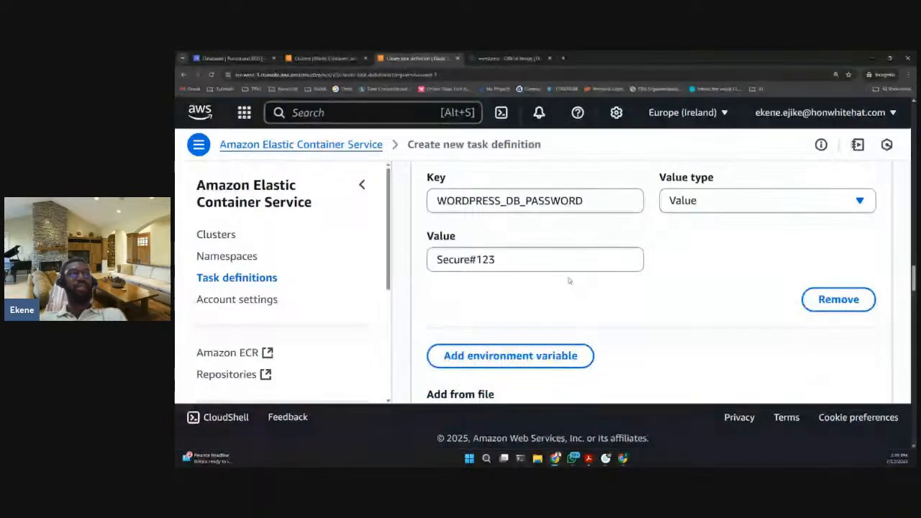
{"action": "scroll", "coordinate": [511, 308], "scroll_direction": "down", "scroll_amount": 1}
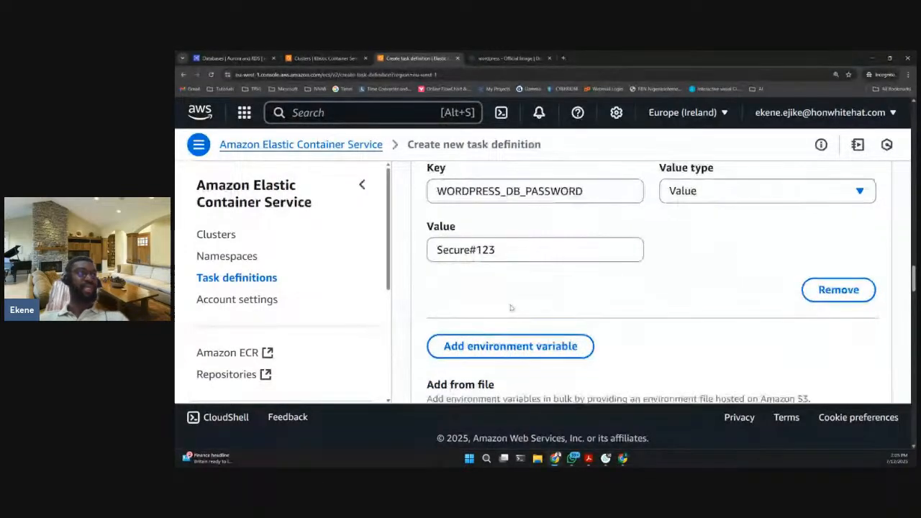
{"action": "left_click", "coordinate": [510, 346]}
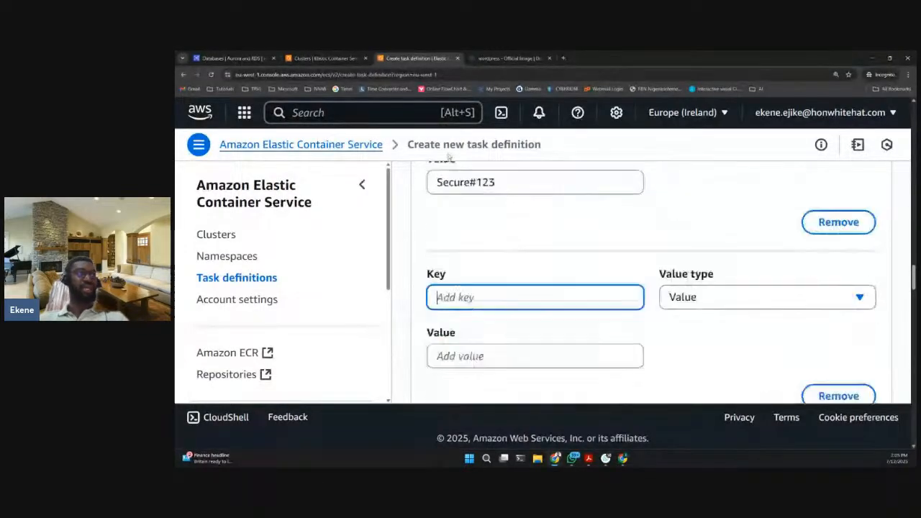
{"action": "left_click", "coordinate": [505, 57]}
{"action": "left_click_drag", "start_coordinate": [383, 249], "coordinate": [270, 249]}
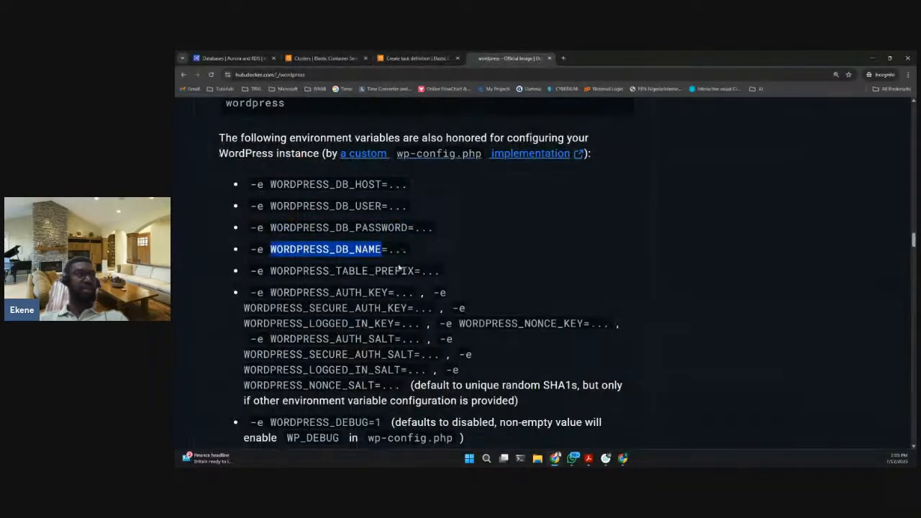
{"action": "left_click", "coordinate": [407, 60]}
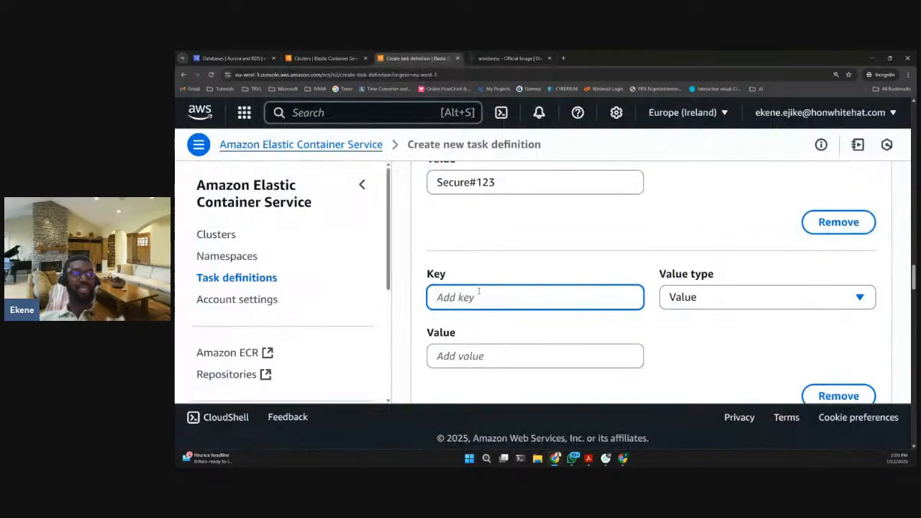
{"action": "left_click", "coordinate": [480, 295]}
{"action": "key", "text": "Down"}
{"action": "key", "text": "Return"}
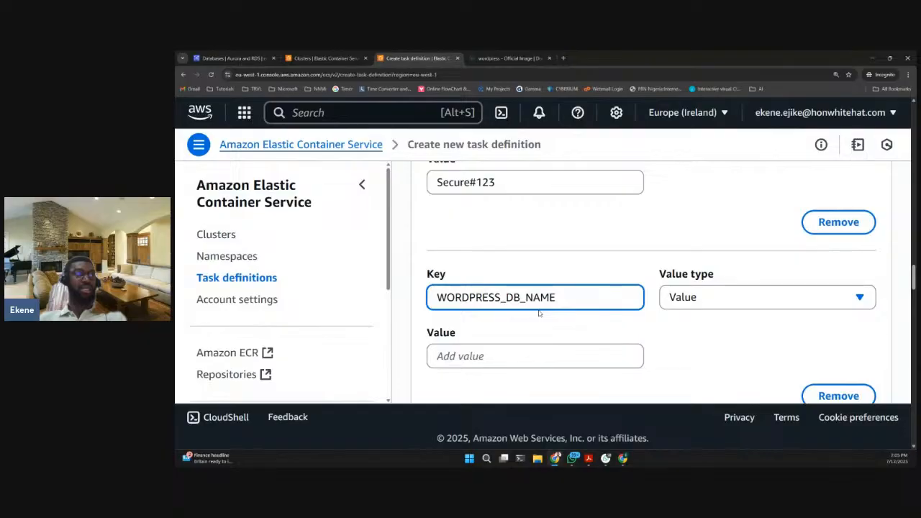
{"action": "key", "text": "Tab"}
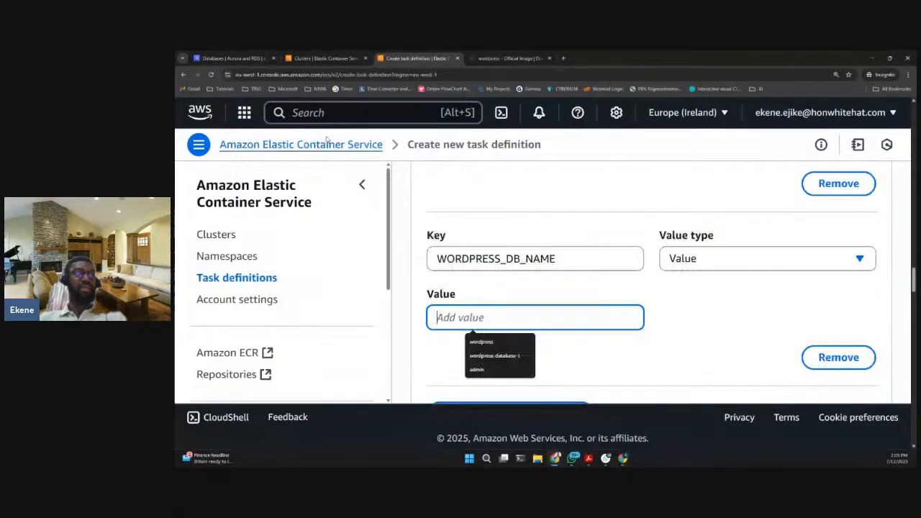
- Close the connection details in the RDS console and open the csn-wp-database details page
{"action": "left_click", "coordinate": [218, 60]}
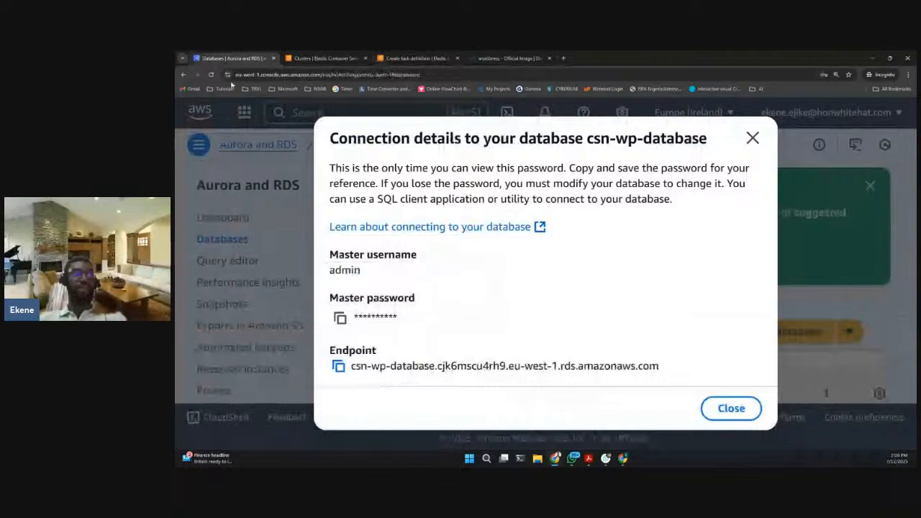
{"action": "left_click", "coordinate": [753, 137]}
{"action": "scroll", "coordinate": [532, 347], "scroll_direction": "down", "scroll_amount": 2}
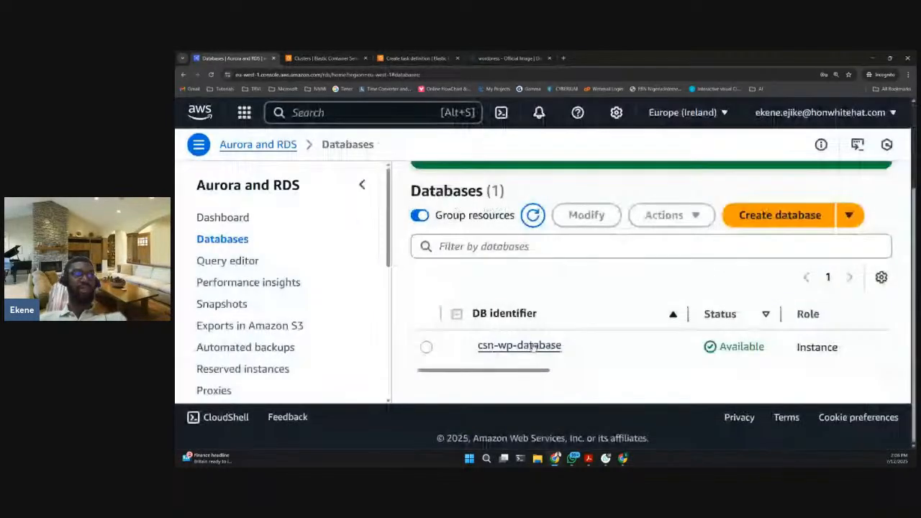
{"action": "left_click", "coordinate": [533, 346]}
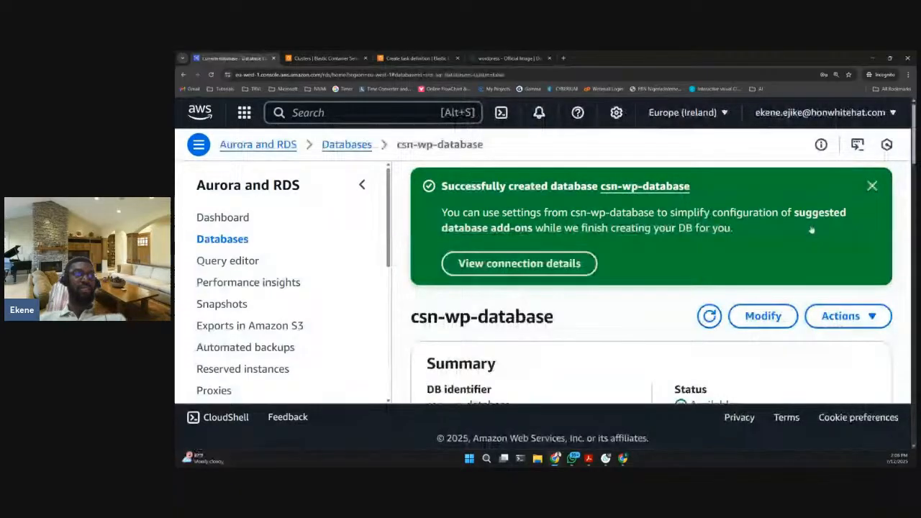
- Examine the instance configuration of csn-wp-database, comparing its DB instance ID with its DB name
{"action": "scroll", "coordinate": [691, 273], "scroll_direction": "down", "scroll_amount": 5}
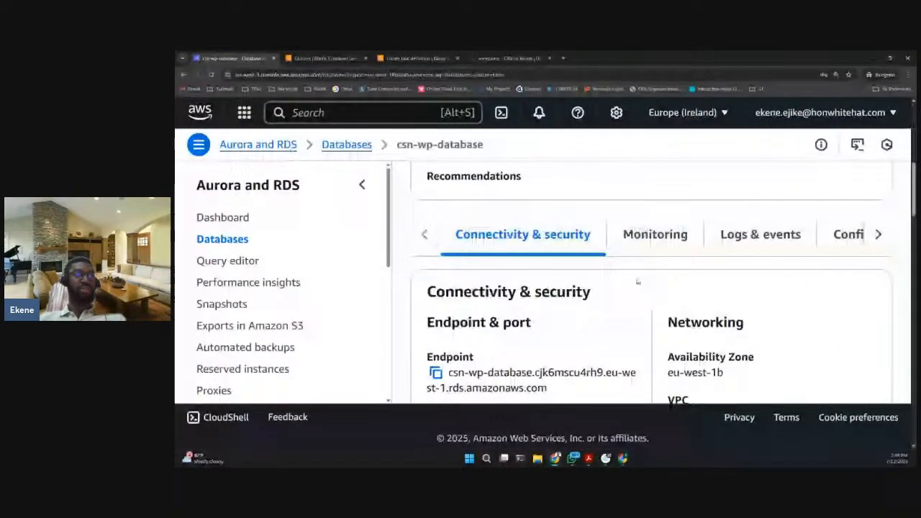
{"action": "scroll", "coordinate": [556, 229], "scroll_direction": "down", "scroll_amount": 1}
{"action": "scroll", "coordinate": [557, 229], "scroll_direction": "up", "scroll_amount": 1}
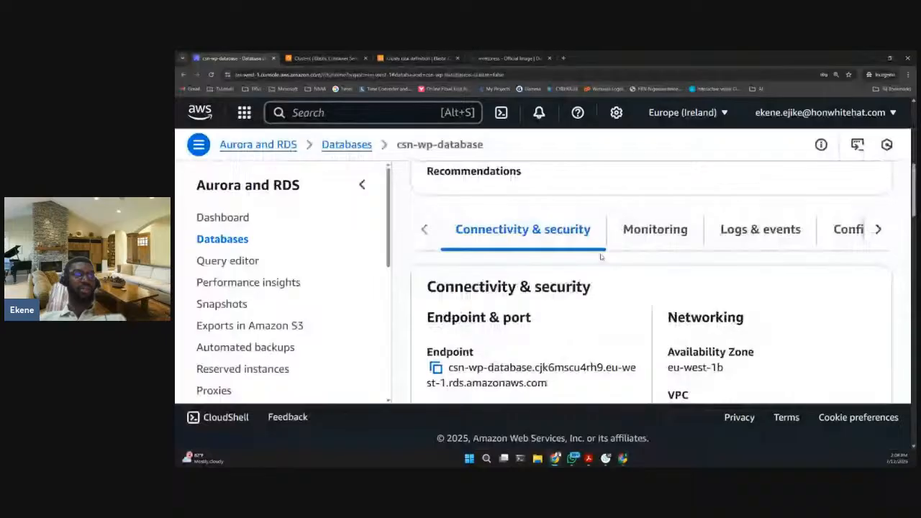
{"action": "scroll", "coordinate": [626, 237], "scroll_direction": "right", "scroll_amount": 3}
{"action": "left_click", "coordinate": [608, 234]}
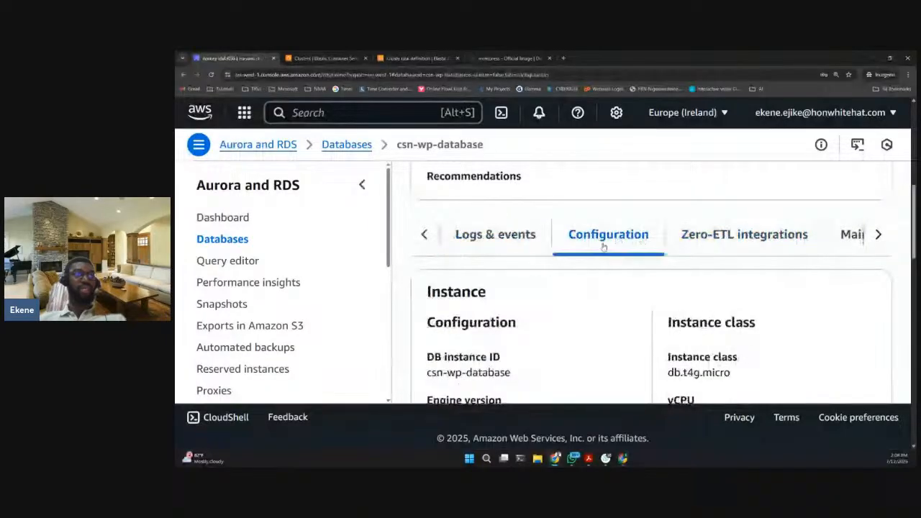
{"action": "scroll", "coordinate": [603, 247], "scroll_direction": "down", "scroll_amount": 2}
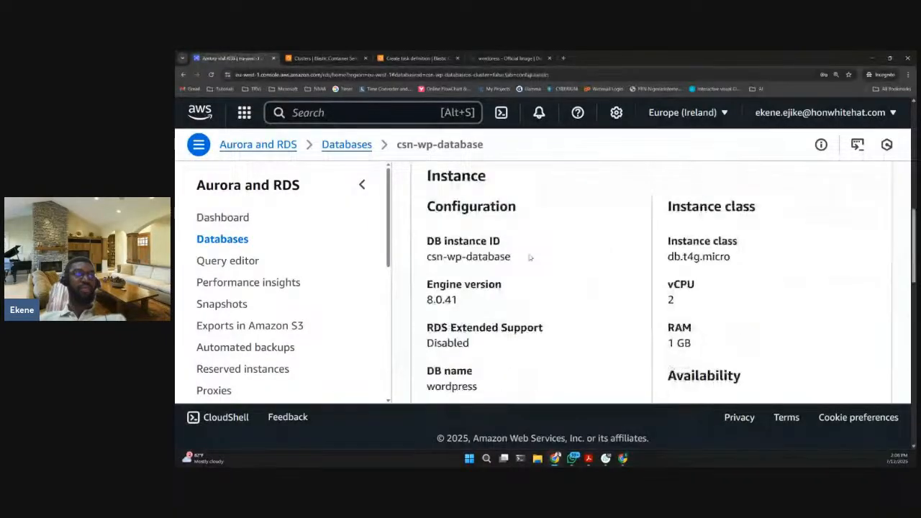
{"action": "scroll", "coordinate": [529, 257], "scroll_direction": "down", "scroll_amount": 1}
{"action": "left_click_drag", "start_coordinate": [429, 202], "coordinate": [479, 248]}
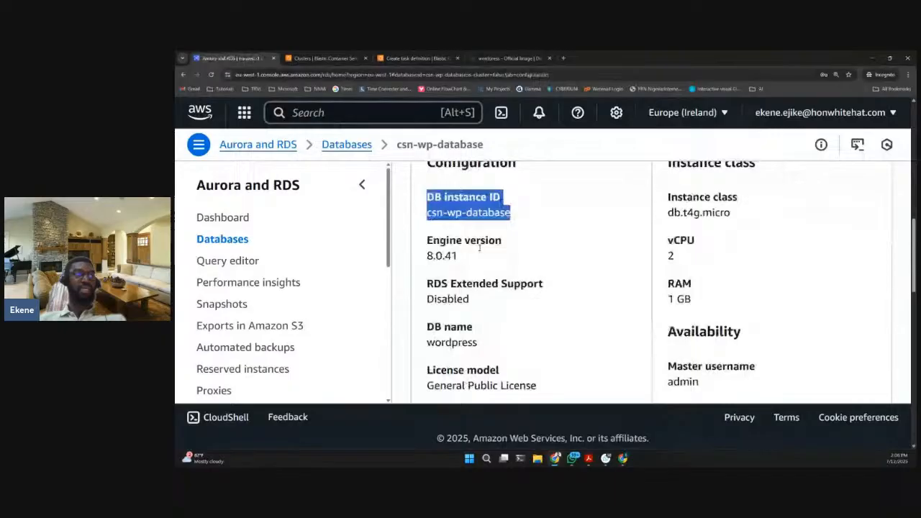
{"action": "scroll", "coordinate": [453, 290], "scroll_direction": "down", "scroll_amount": 1}
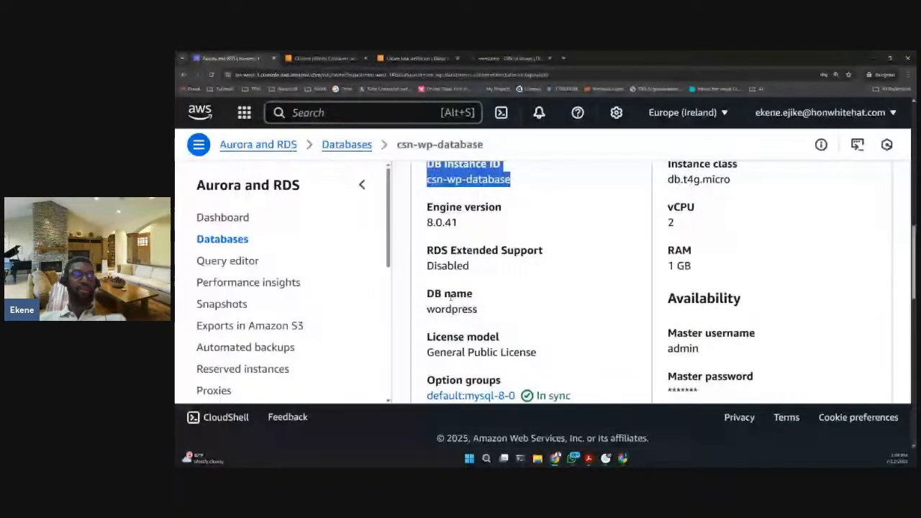
{"action": "left_click", "coordinate": [451, 296]}
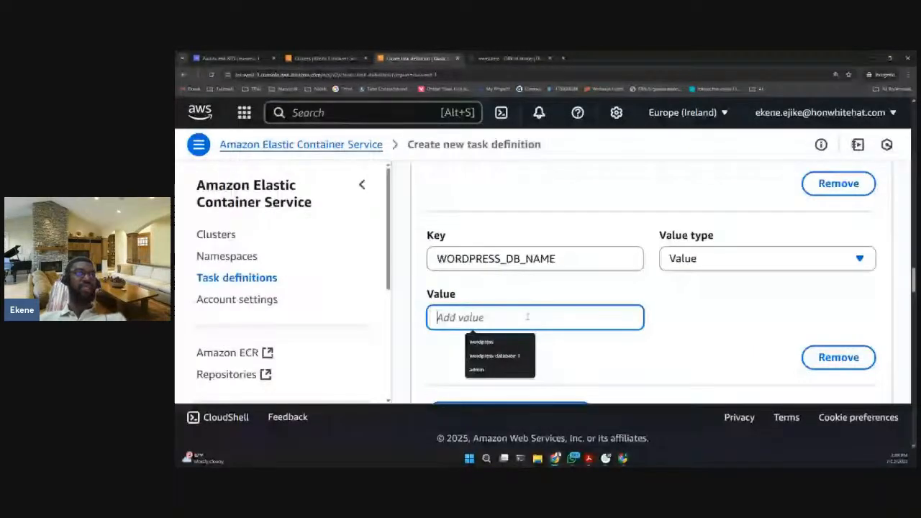
- Enter wordpress as the value of WORDPRESS_DB_NAME in the ECS task definition
{"action": "type", "text": "wordpress"}
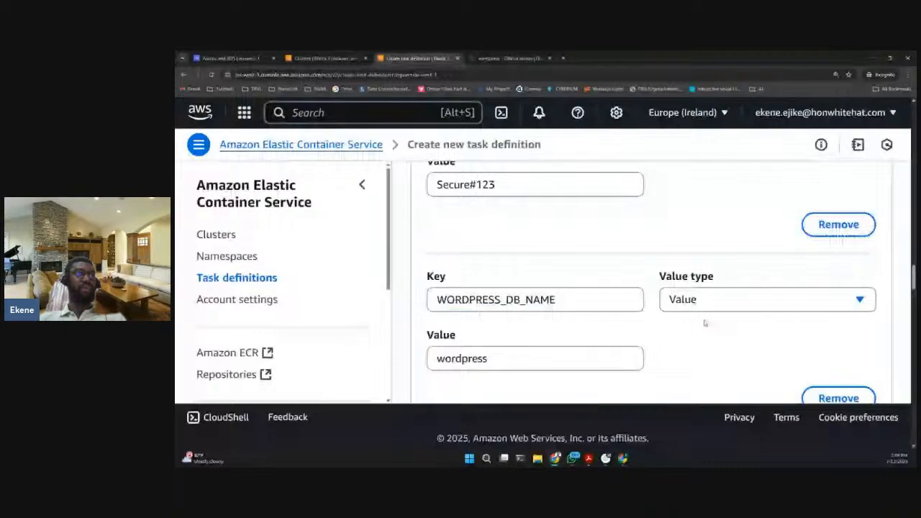
{"action": "scroll", "coordinate": [705, 324], "scroll_direction": "up", "scroll_amount": 2}
{"action": "scroll", "coordinate": [496, 257], "scroll_direction": "up", "scroll_amount": 2}
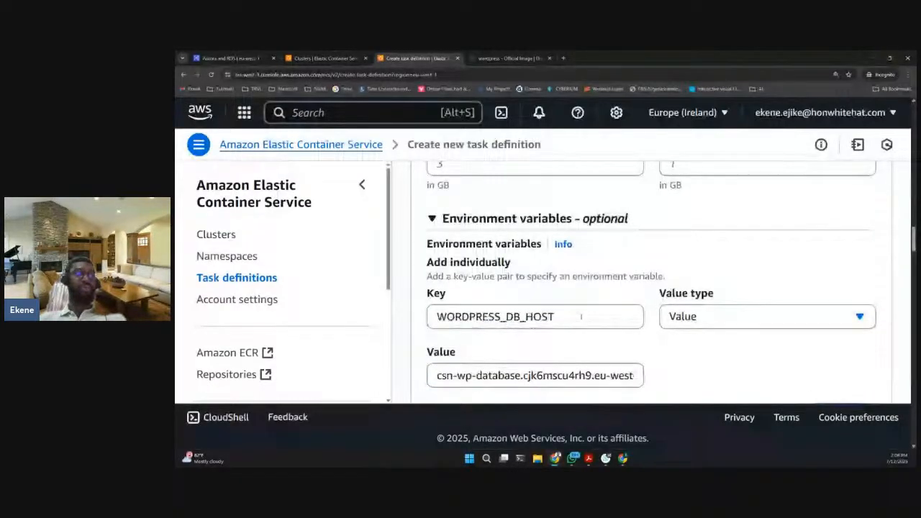
{"action": "scroll", "coordinate": [581, 317], "scroll_direction": "up", "scroll_amount": 3}
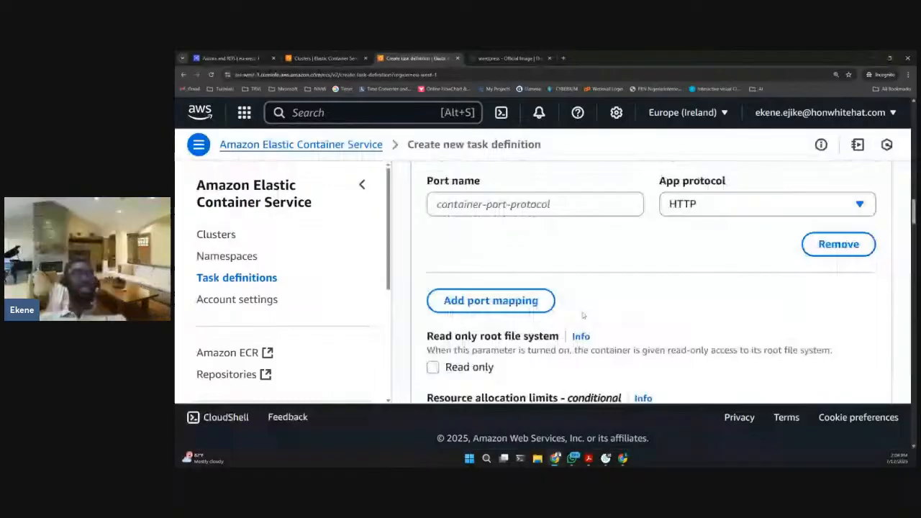
- Review the container's resource limits, environment variables and log collection settings in the new task definition form
{"action": "scroll", "coordinate": [547, 288], "scroll_direction": "up", "scroll_amount": 3}
{"action": "scroll", "coordinate": [489, 252], "scroll_direction": "down", "scroll_amount": 5}
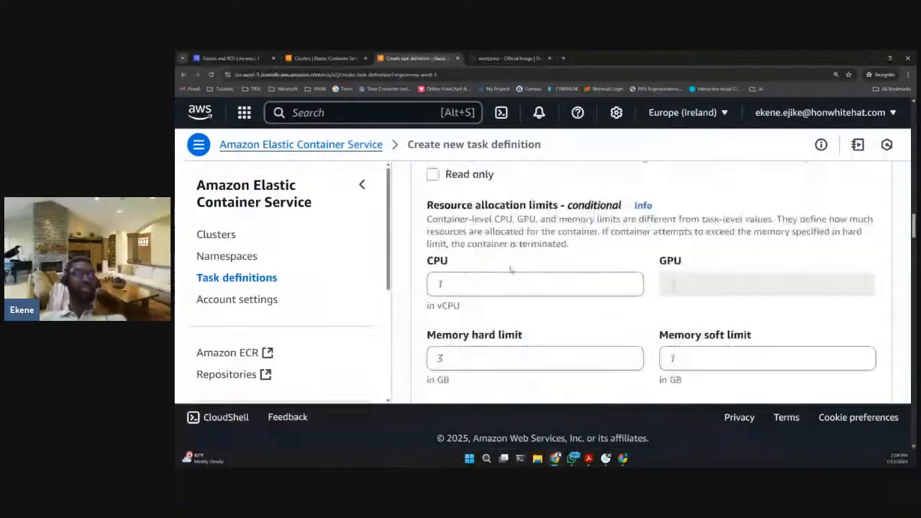
{"action": "scroll", "coordinate": [511, 269], "scroll_direction": "down", "scroll_amount": 5}
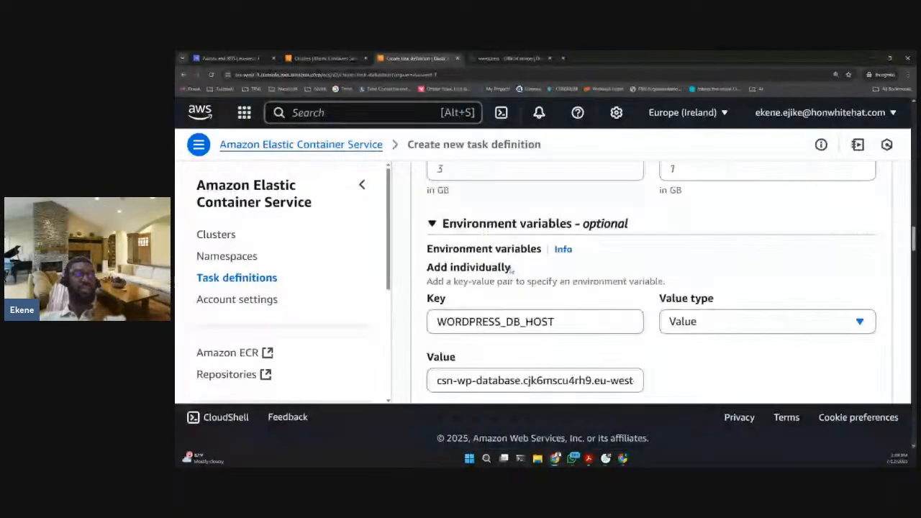
{"action": "scroll", "coordinate": [518, 320], "scroll_direction": "down", "scroll_amount": 5}
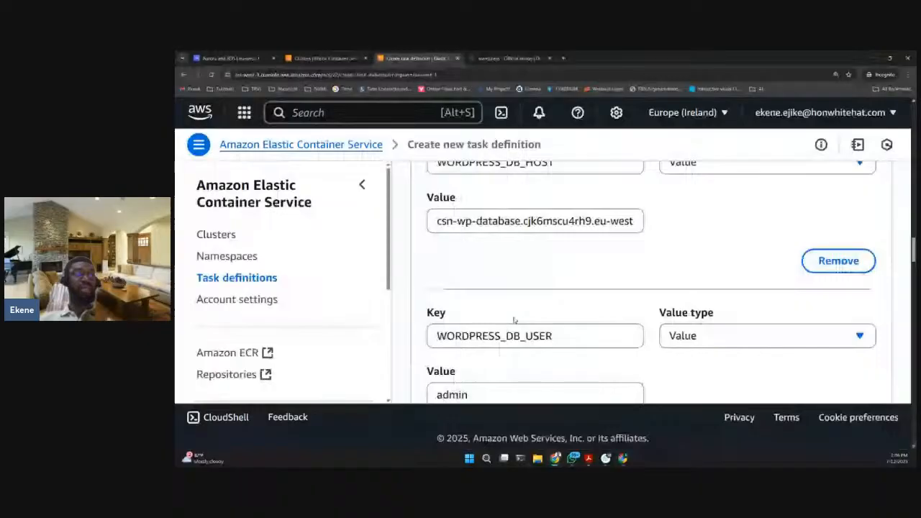
{"action": "scroll", "coordinate": [532, 331], "scroll_direction": "down", "scroll_amount": 2}
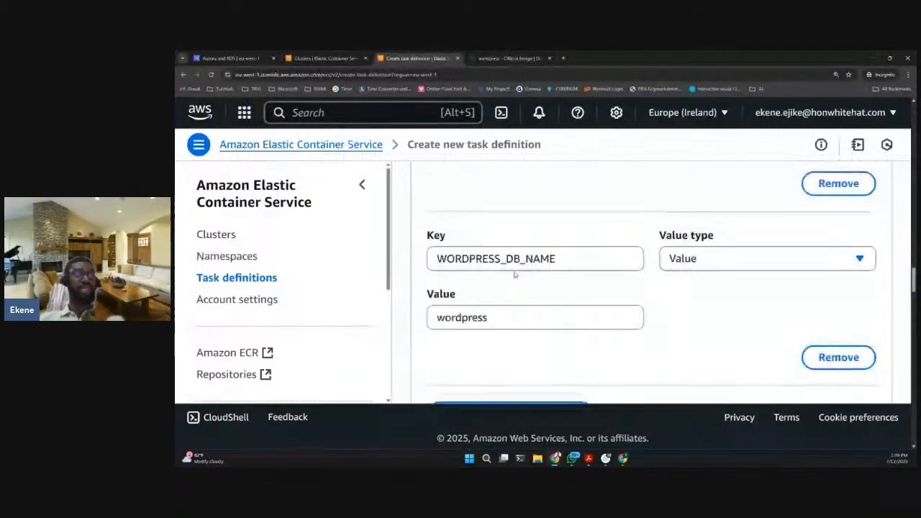
{"action": "scroll", "coordinate": [514, 274], "scroll_direction": "down", "scroll_amount": 1}
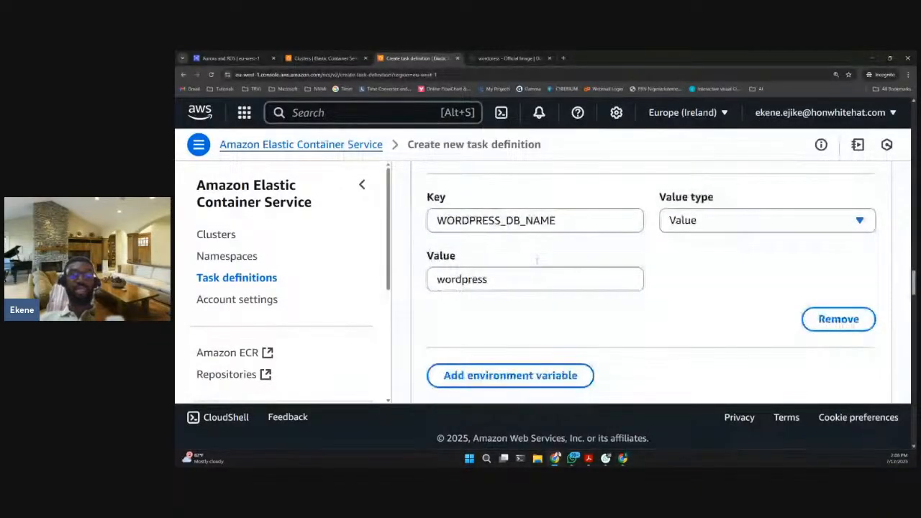
{"action": "scroll", "coordinate": [552, 263], "scroll_direction": "down", "scroll_amount": 1}
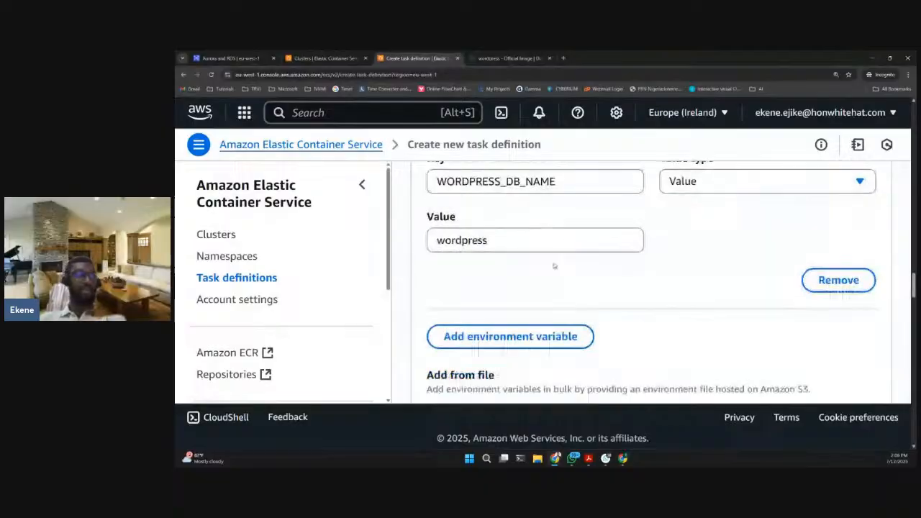
{"action": "scroll", "coordinate": [555, 267], "scroll_direction": "down", "scroll_amount": 3}
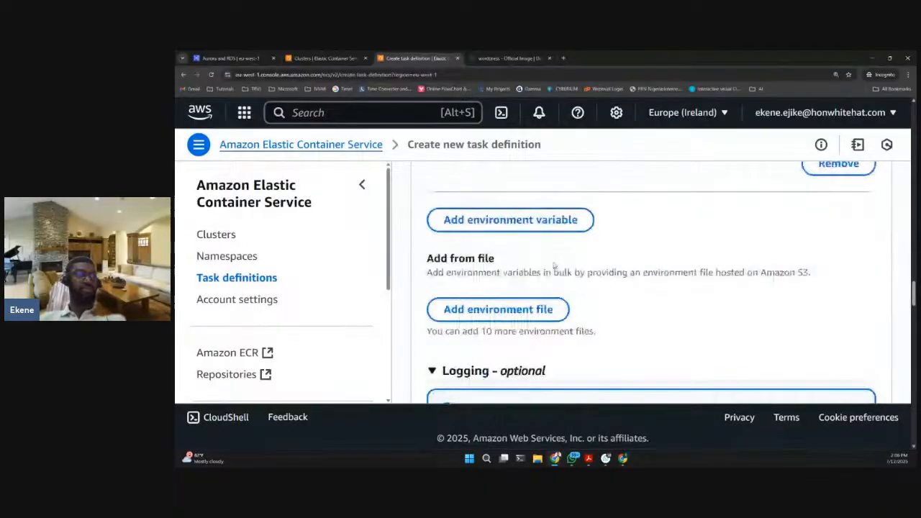
{"action": "scroll", "coordinate": [542, 245], "scroll_direction": "down", "scroll_amount": 2}
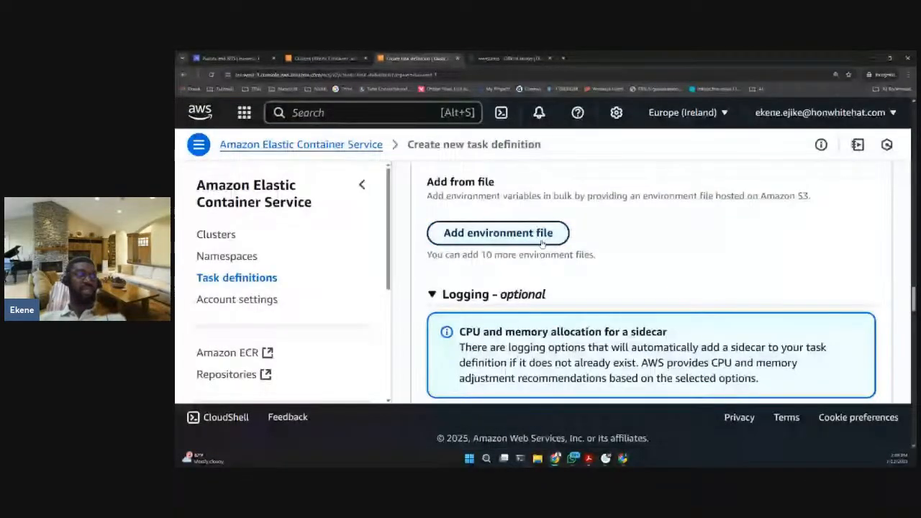
{"action": "scroll", "coordinate": [544, 243], "scroll_direction": "down", "scroll_amount": 1}
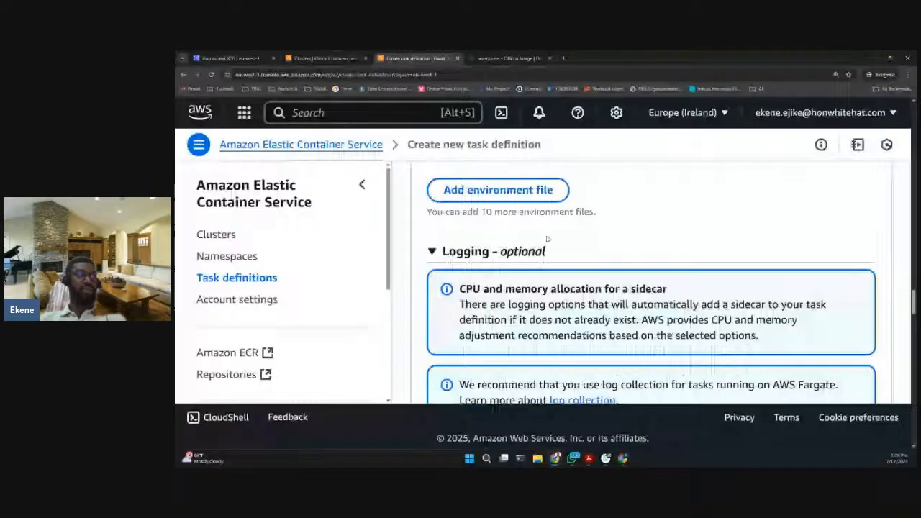
{"action": "scroll", "coordinate": [547, 239], "scroll_direction": "down", "scroll_amount": 4}
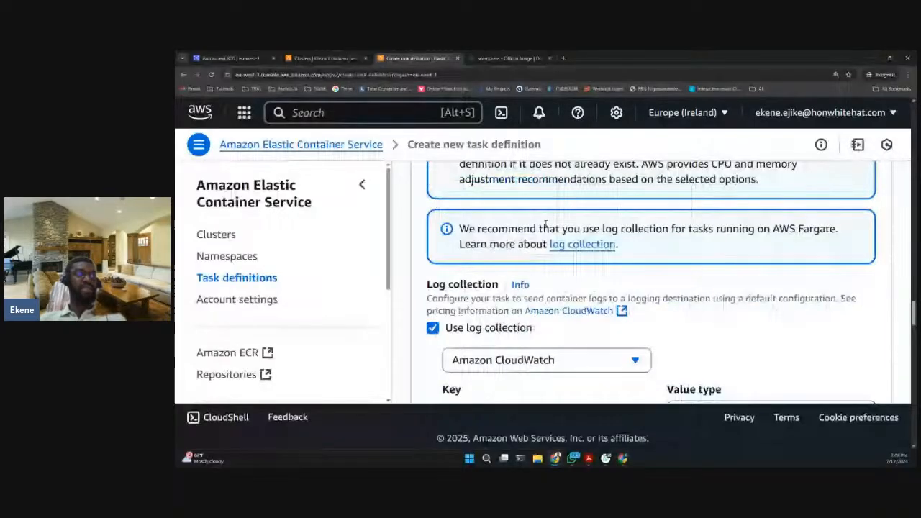
{"action": "scroll", "coordinate": [544, 231], "scroll_direction": "up", "scroll_amount": 10}
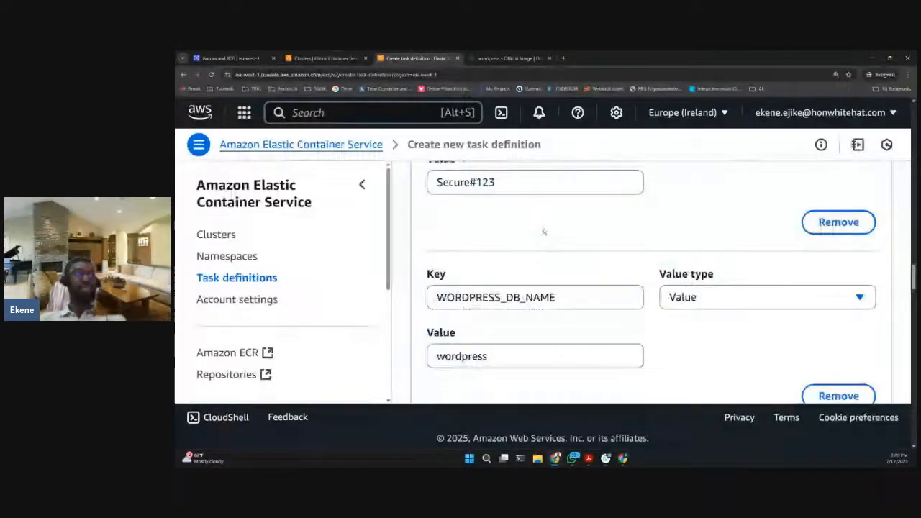
{"action": "scroll", "coordinate": [544, 231], "scroll_direction": "up", "scroll_amount": 2}
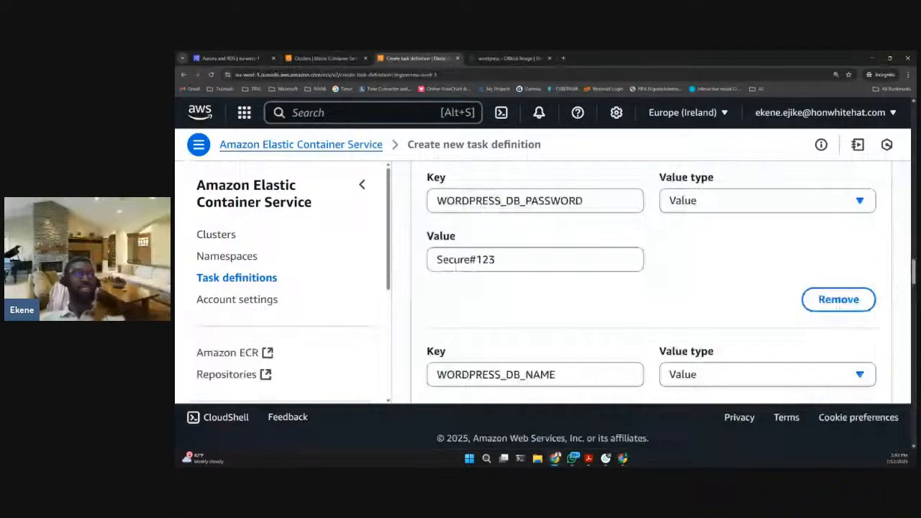
- Check the WORDPRESS_DB_HOST, USER, PASSWORD and NAME variables on the Docker Hub page, returning to the task definition form
{"action": "key", "text": "ctrl+Tab"}
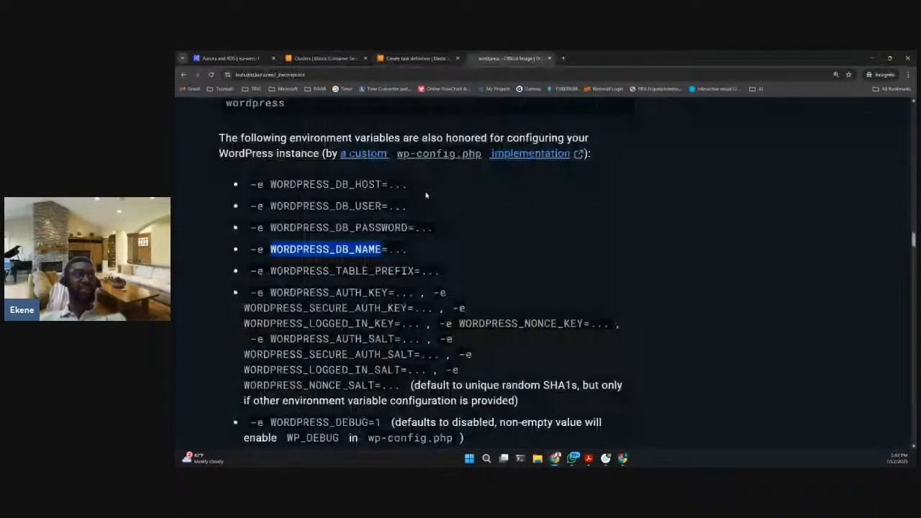
{"action": "left_click_drag", "start_coordinate": [271, 184], "coordinate": [382, 249]}
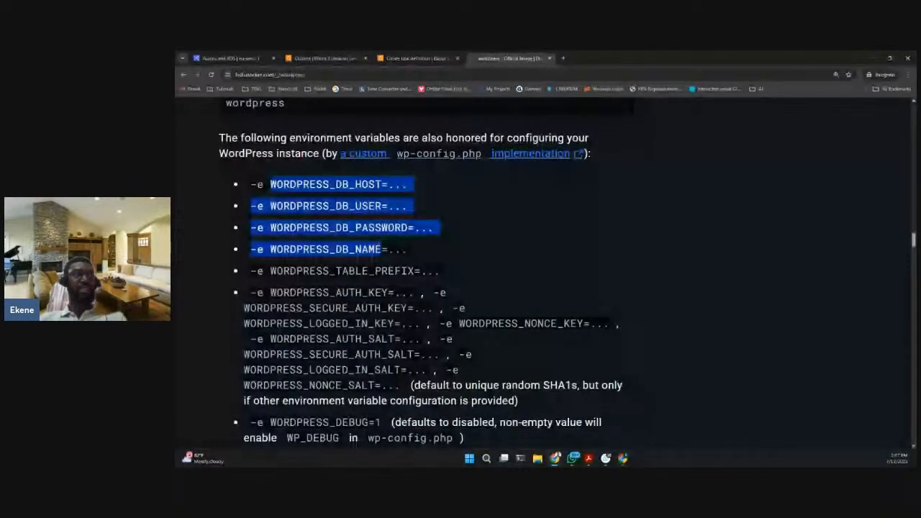
{"action": "left_click", "coordinate": [384, 250]}
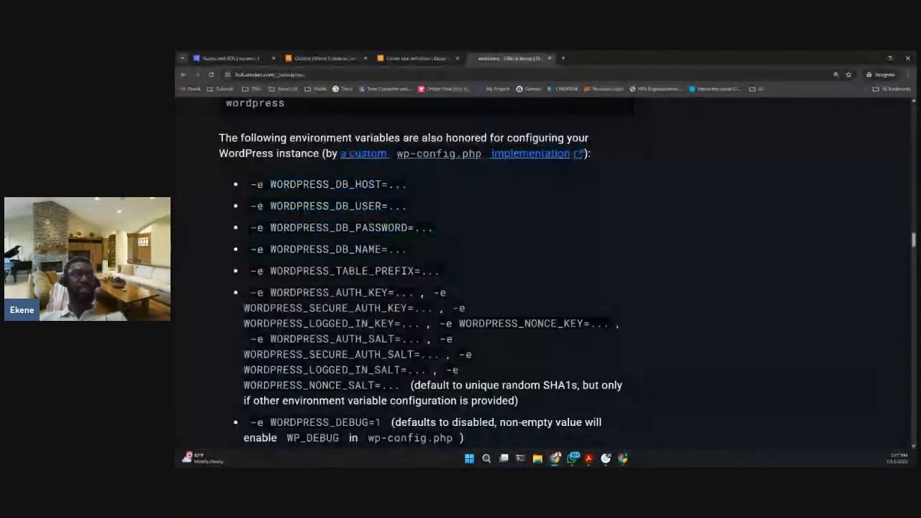
{"action": "left_click", "coordinate": [404, 62]}
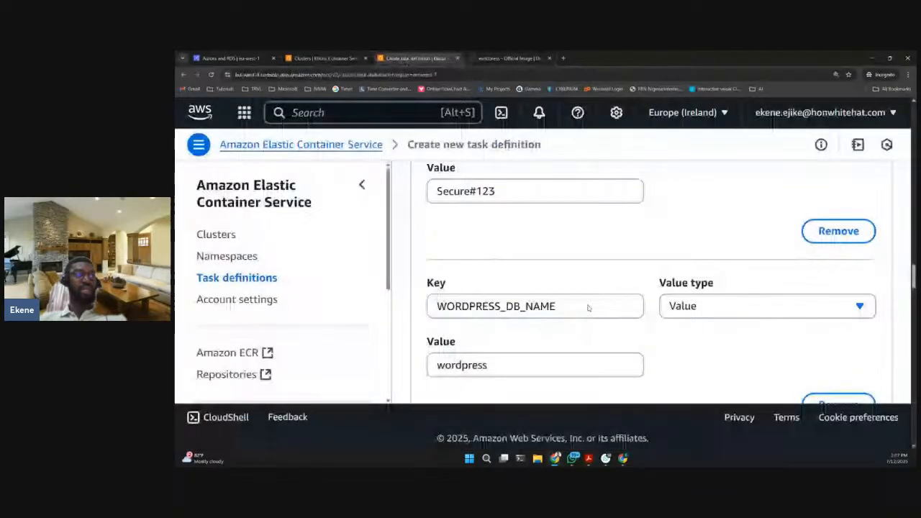
- Create the csn-wp-td task definition, keeping the default CloudWatch log collection, storage, monitoring and tag settings
{"action": "scroll", "coordinate": [588, 308], "scroll_direction": "down", "scroll_amount": 3}
{"action": "scroll", "coordinate": [613, 261], "scroll_direction": "down", "scroll_amount": 5}
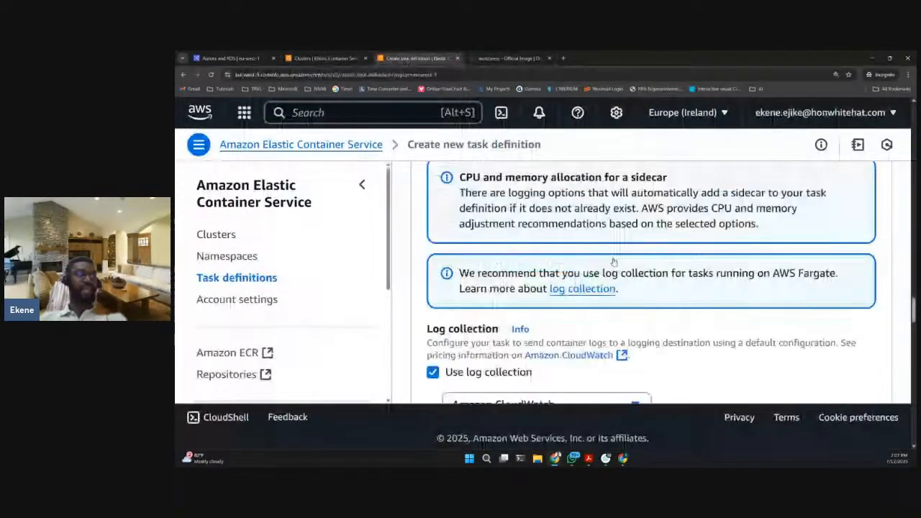
{"action": "scroll", "coordinate": [614, 262], "scroll_direction": "up", "scroll_amount": 2}
{"action": "scroll", "coordinate": [618, 257], "scroll_direction": "down", "scroll_amount": 4}
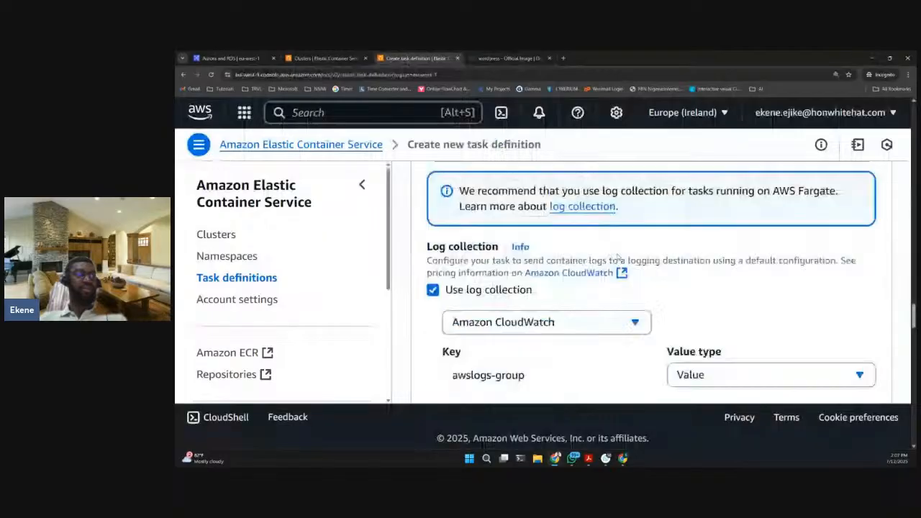
{"action": "scroll", "coordinate": [617, 257], "scroll_direction": "down", "scroll_amount": 3}
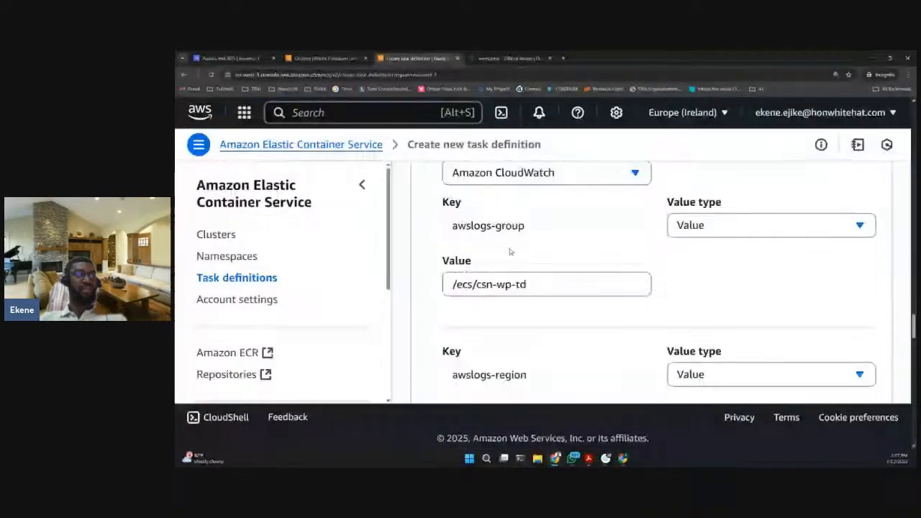
{"action": "scroll", "coordinate": [510, 251], "scroll_direction": "down", "scroll_amount": 8}
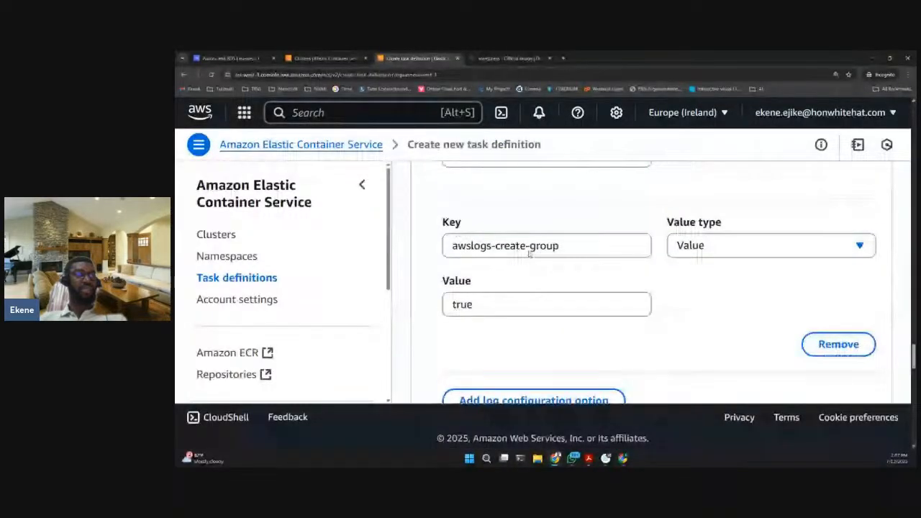
{"action": "scroll", "coordinate": [530, 253], "scroll_direction": "down", "scroll_amount": 3}
{"action": "scroll", "coordinate": [530, 252], "scroll_direction": "down", "scroll_amount": 6}
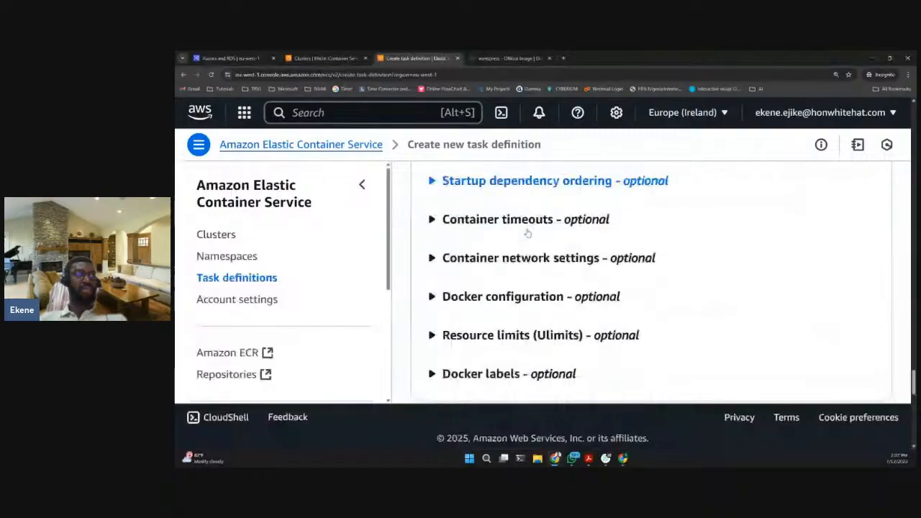
{"action": "scroll", "coordinate": [508, 243], "scroll_direction": "down", "scroll_amount": 1}
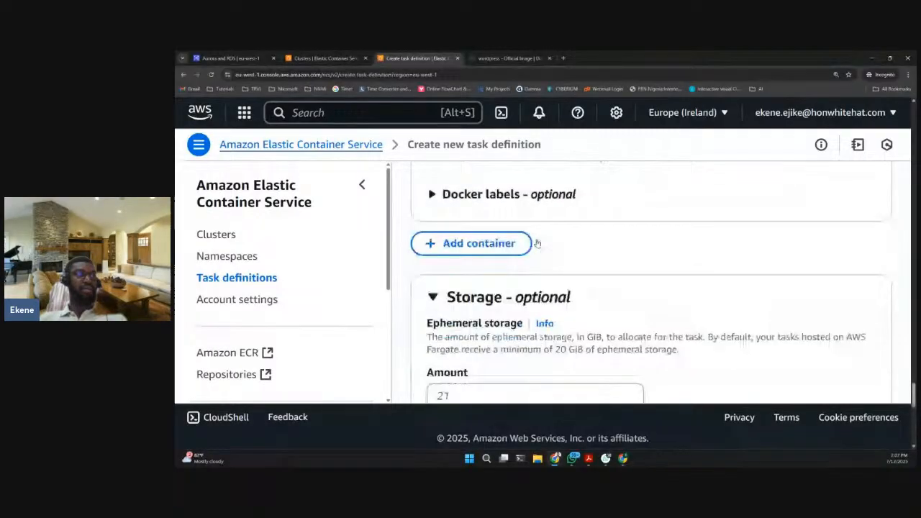
{"action": "scroll", "coordinate": [537, 244], "scroll_direction": "down", "scroll_amount": 1}
{"action": "scroll", "coordinate": [545, 243], "scroll_direction": "up", "scroll_amount": 2}
{"action": "scroll", "coordinate": [537, 247], "scroll_direction": "down", "scroll_amount": 5}
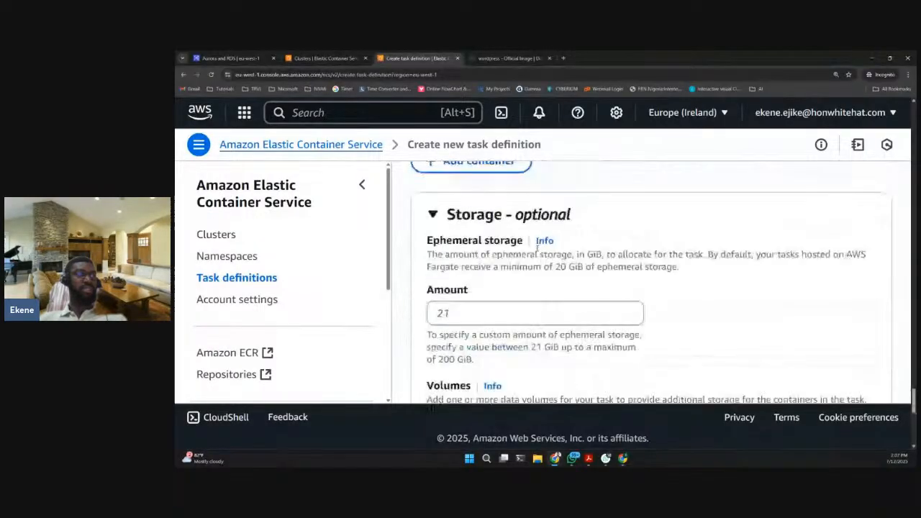
{"action": "scroll", "coordinate": [537, 247], "scroll_direction": "down", "scroll_amount": 2}
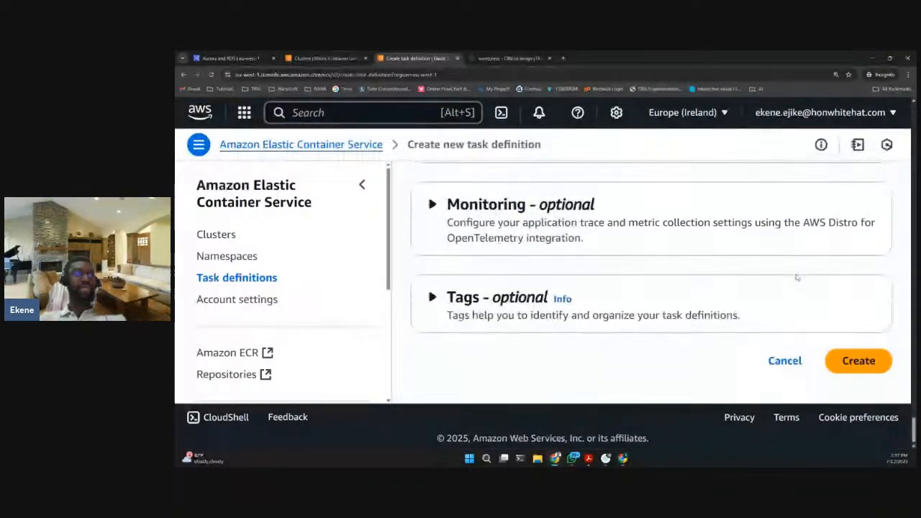
{"action": "left_click", "coordinate": [862, 362]}
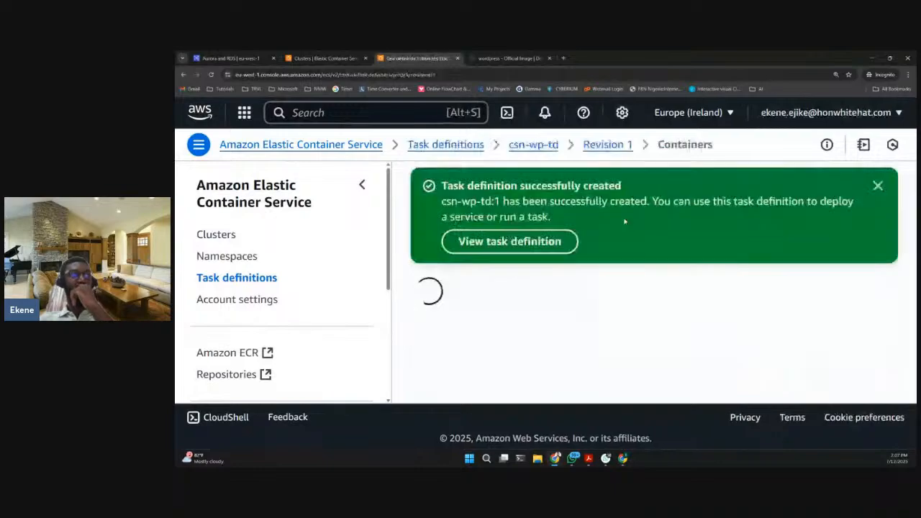
- Examine the overview of the newly created csn-wp-td task definition revision
{"action": "scroll", "coordinate": [653, 311], "scroll_direction": "down", "scroll_amount": 3}
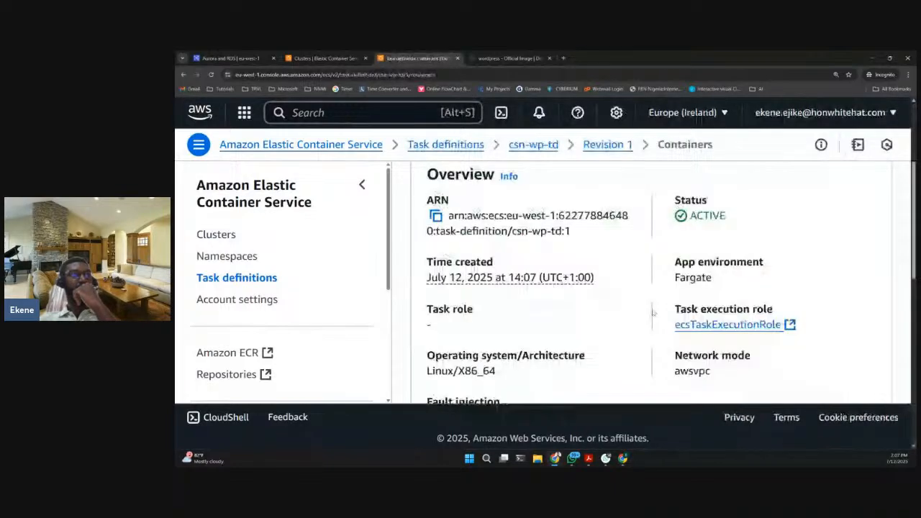
{"action": "scroll", "coordinate": [653, 311], "scroll_direction": "down", "scroll_amount": 3}
{"action": "scroll", "coordinate": [653, 312], "scroll_direction": "up", "scroll_amount": 8}
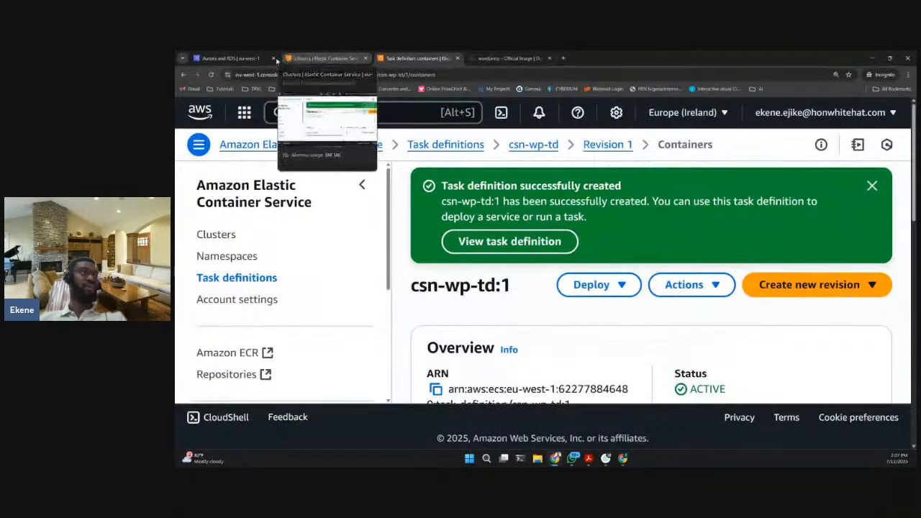
- Switch to the browser tab with the ECS clusters and view its task definitions list
{"action": "left_click", "coordinate": [331, 59]}
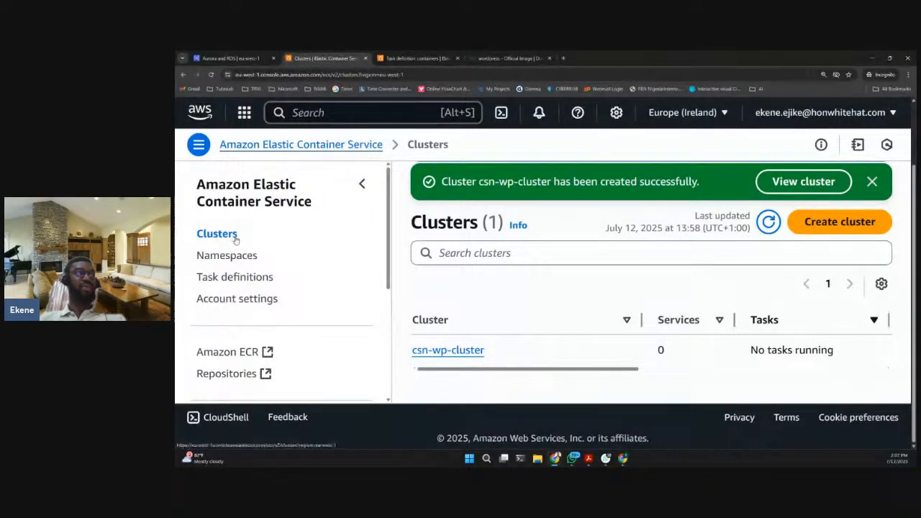
{"action": "left_click", "coordinate": [261, 279]}
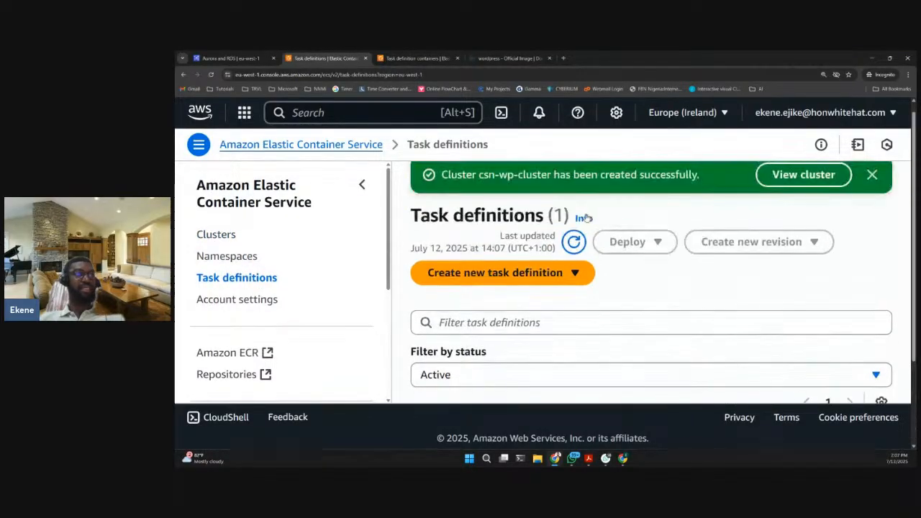
{"action": "scroll", "coordinate": [649, 261], "scroll_direction": "down", "scroll_amount": 1}
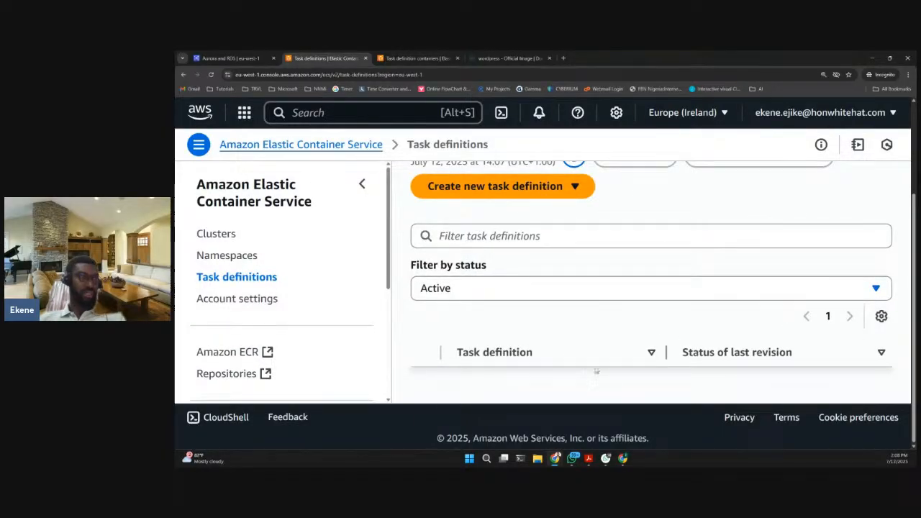
- Return to the csn-wp-td revision page, open the task definitions list from there and reduce the browser zoom to 150%
{"action": "left_click", "coordinate": [403, 57]}
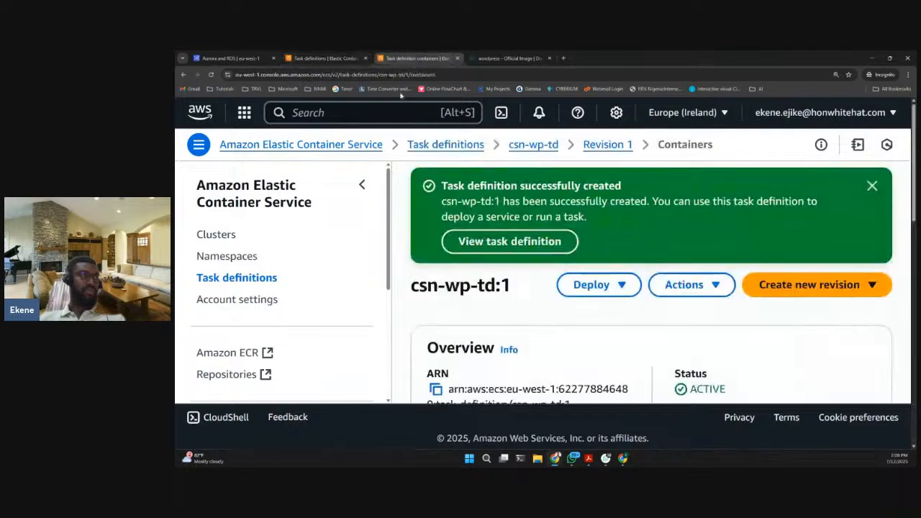
{"action": "left_click", "coordinate": [270, 286]}
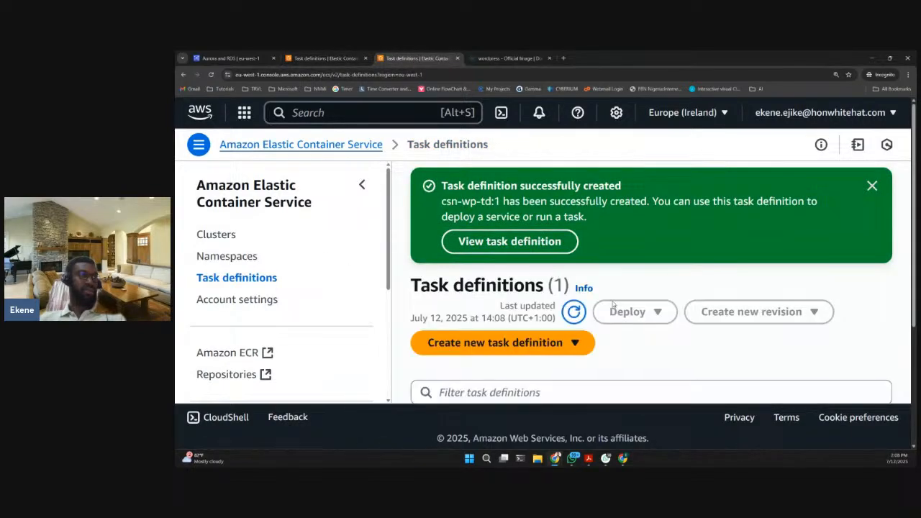
{"action": "scroll", "coordinate": [636, 298], "scroll_direction": "down", "scroll_amount": 2}
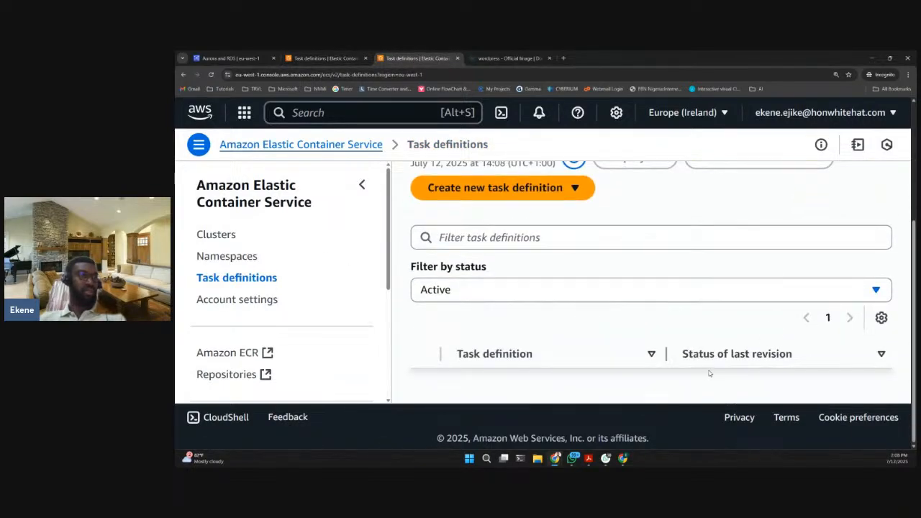
{"action": "left_click", "coordinate": [908, 75]}
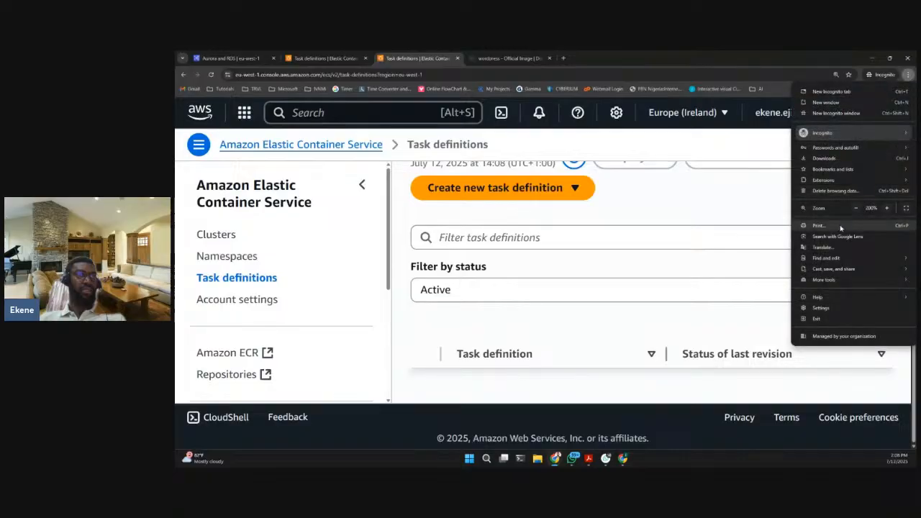
{"action": "left_click", "coordinate": [857, 208]}
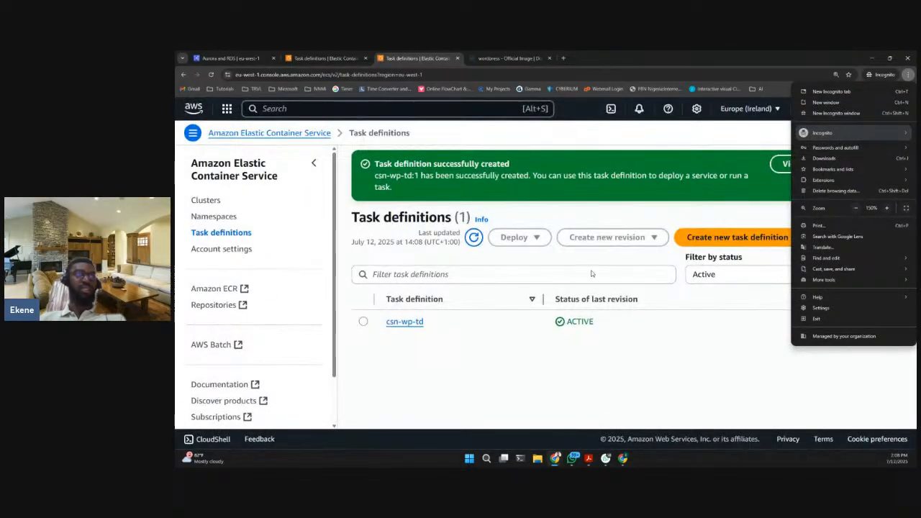
- Enlarge the browser zoom and look over the task definitions list
{"action": "left_click", "coordinate": [886, 208]}
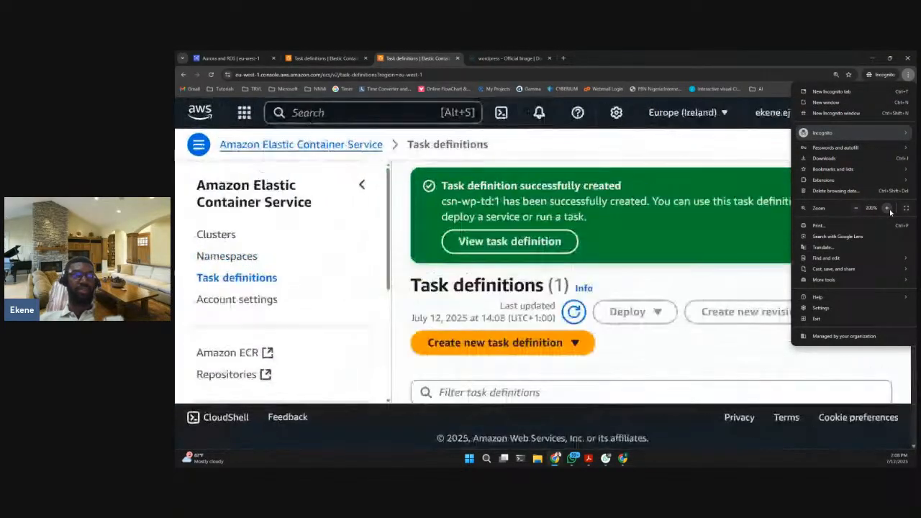
{"action": "left_click", "coordinate": [598, 286]}
{"action": "scroll", "coordinate": [599, 286], "scroll_direction": "down", "scroll_amount": 2}
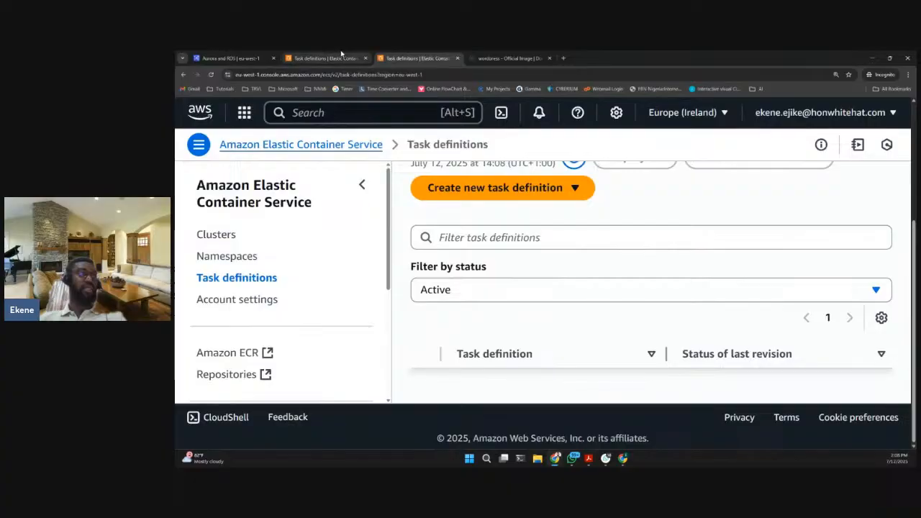
- Switch to the other ECS browser tab, open csn-wp-cluster from the clusters list and review its overview and services
{"action": "left_click", "coordinate": [323, 59]}
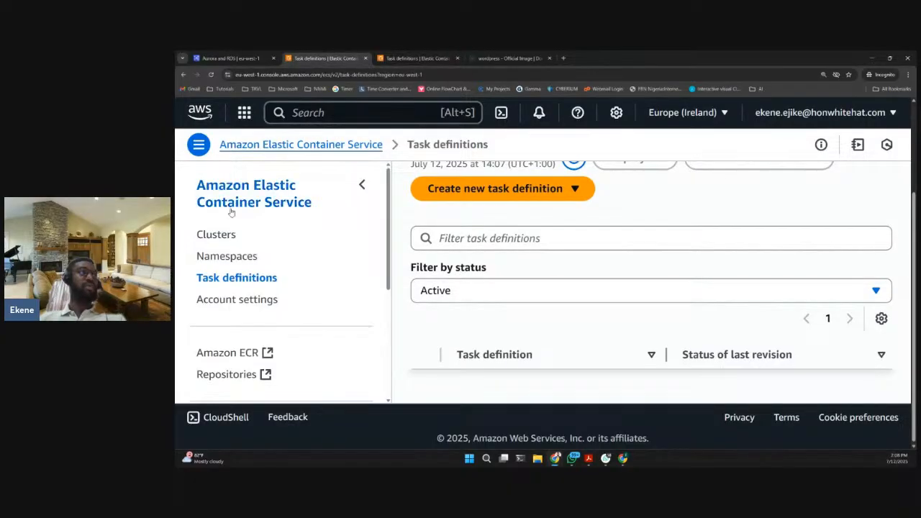
{"action": "left_click", "coordinate": [215, 234]}
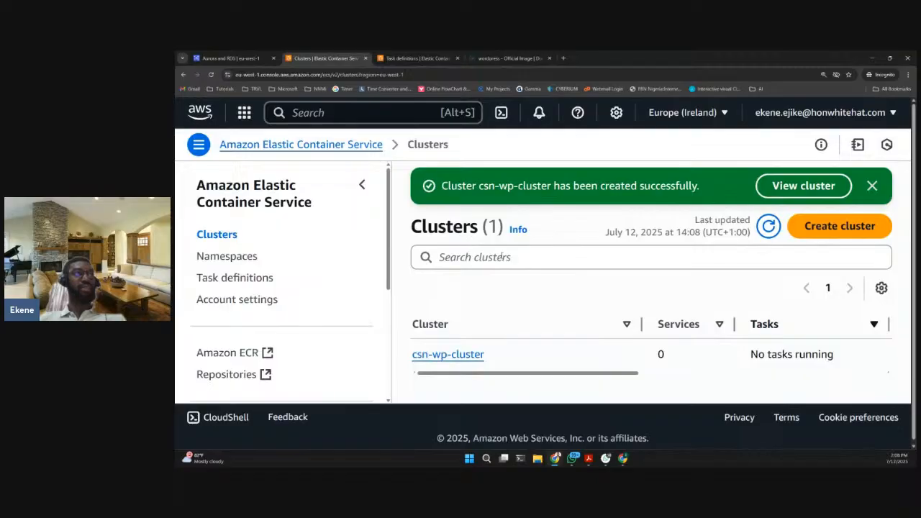
{"action": "left_click", "coordinate": [463, 352]}
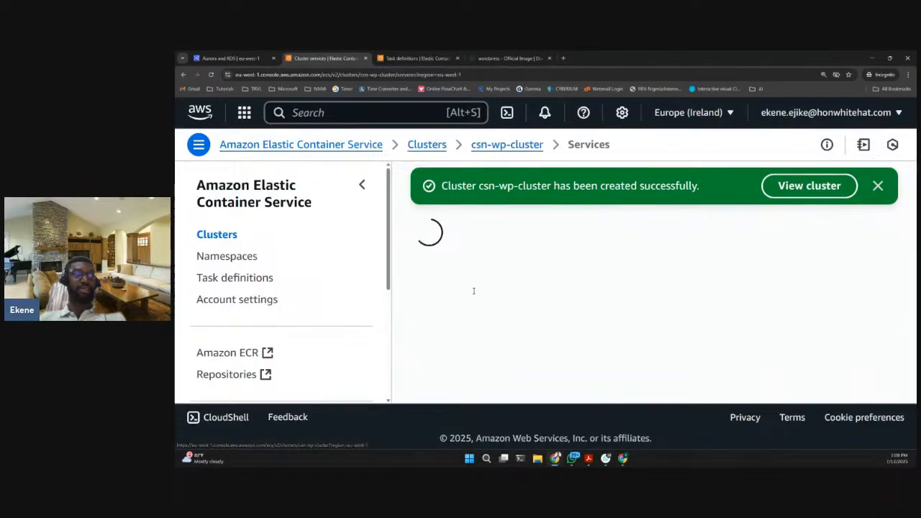
{"action": "scroll", "coordinate": [494, 230], "scroll_direction": "down", "scroll_amount": 3}
{"action": "scroll", "coordinate": [494, 229], "scroll_direction": "down", "scroll_amount": 4}
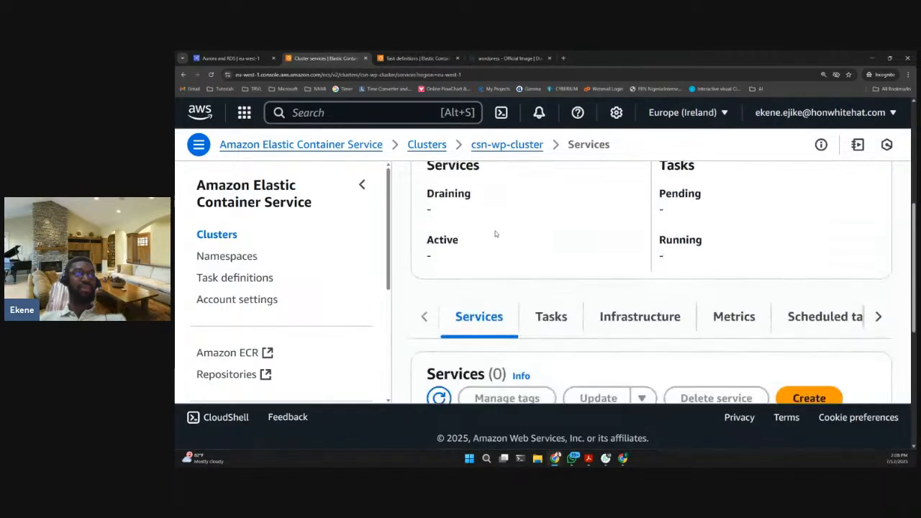
{"action": "scroll", "coordinate": [495, 234], "scroll_direction": "down", "scroll_amount": 2}
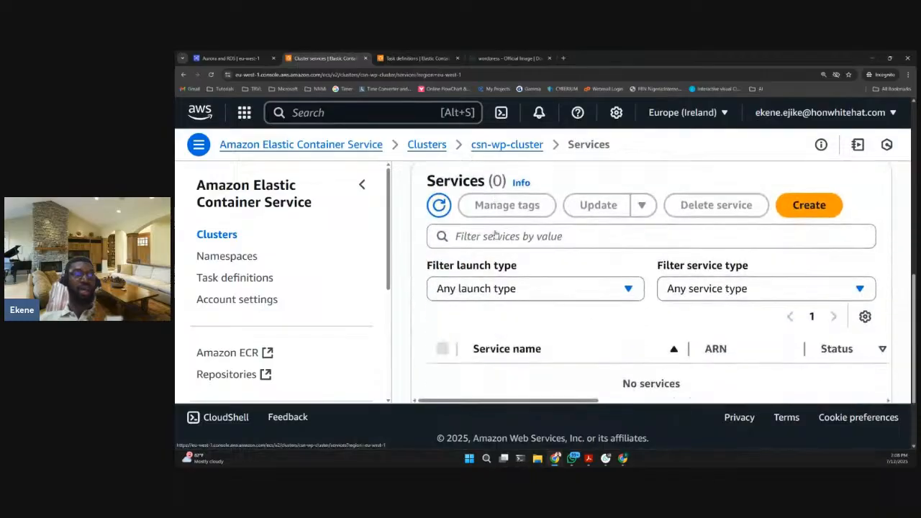
{"action": "scroll", "coordinate": [495, 231], "scroll_direction": "up", "scroll_amount": 2}
{"action": "scroll", "coordinate": [495, 230], "scroll_direction": "up", "scroll_amount": 4}
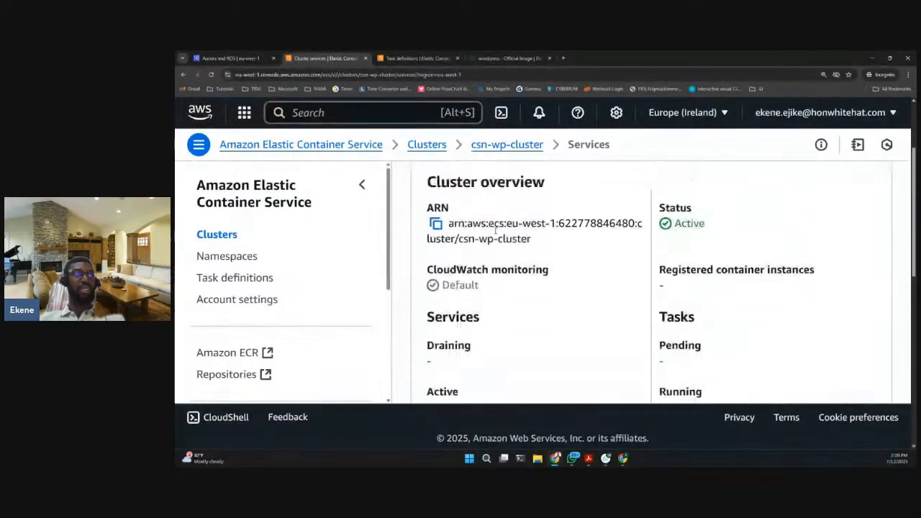
- Reopen csn-wp-cluster from the clusters list, start creating a service in it and dismiss the cluster creation notice
{"action": "left_click", "coordinate": [227, 236]}
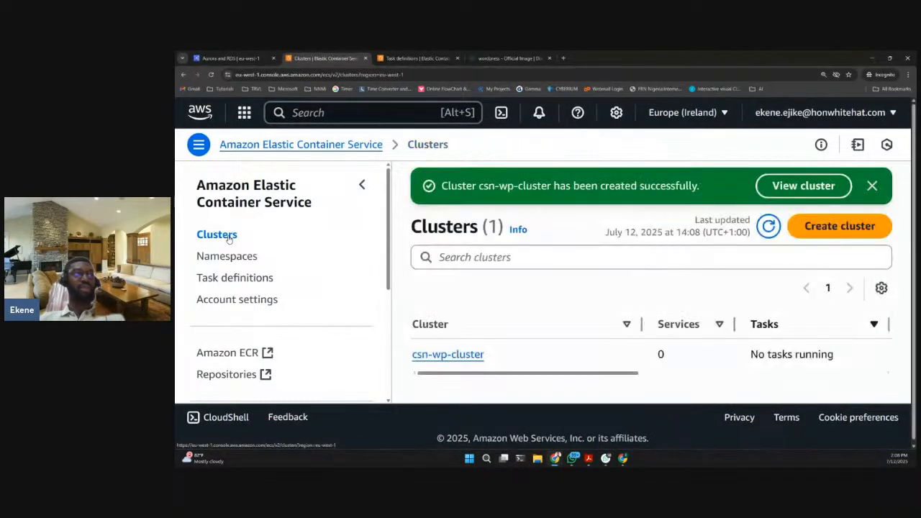
{"action": "left_click", "coordinate": [448, 352]}
{"action": "scroll", "coordinate": [590, 232], "scroll_direction": "down", "scroll_amount": 5}
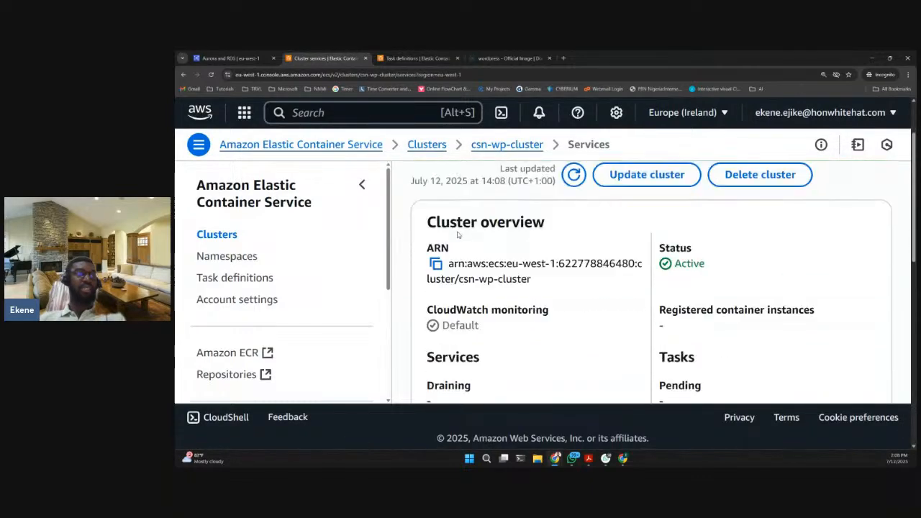
{"action": "scroll", "coordinate": [568, 229], "scroll_direction": "down", "scroll_amount": 3}
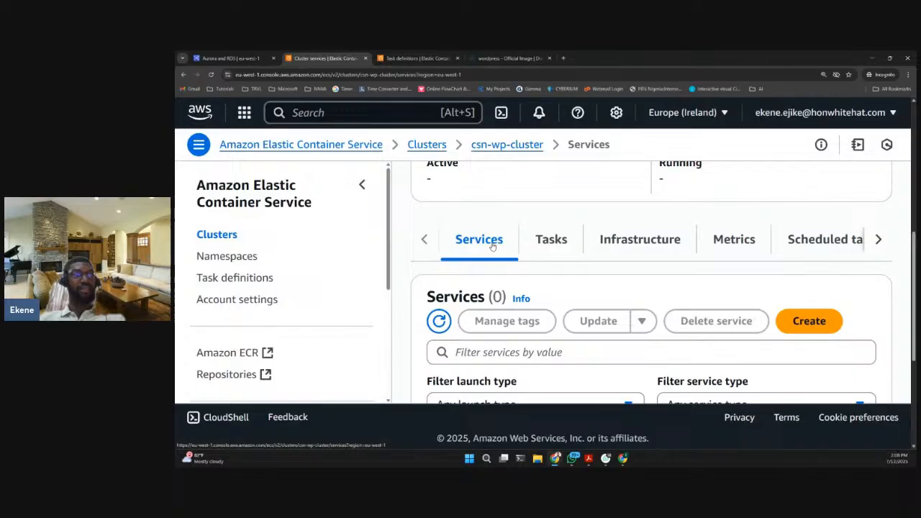
{"action": "scroll", "coordinate": [551, 273], "scroll_direction": "down", "scroll_amount": 2}
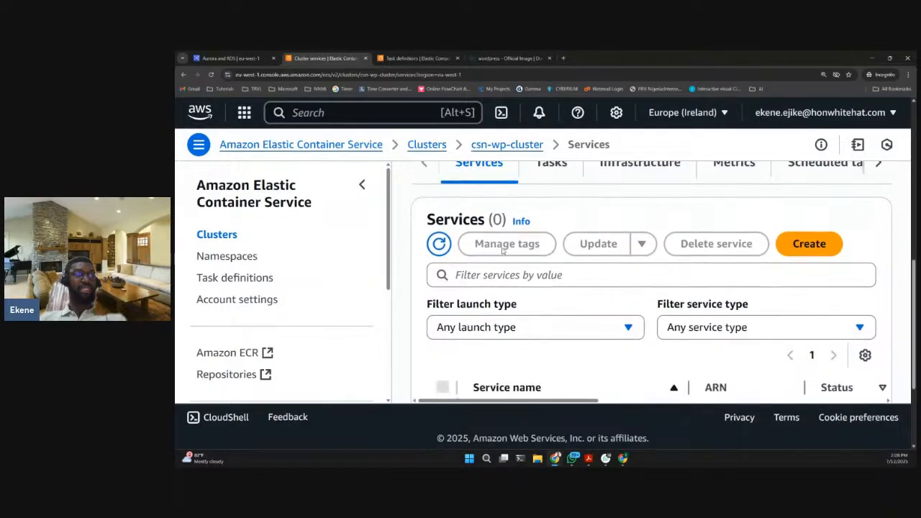
{"action": "scroll", "coordinate": [535, 238], "scroll_direction": "up", "scroll_amount": 1}
{"action": "left_click", "coordinate": [797, 286]}
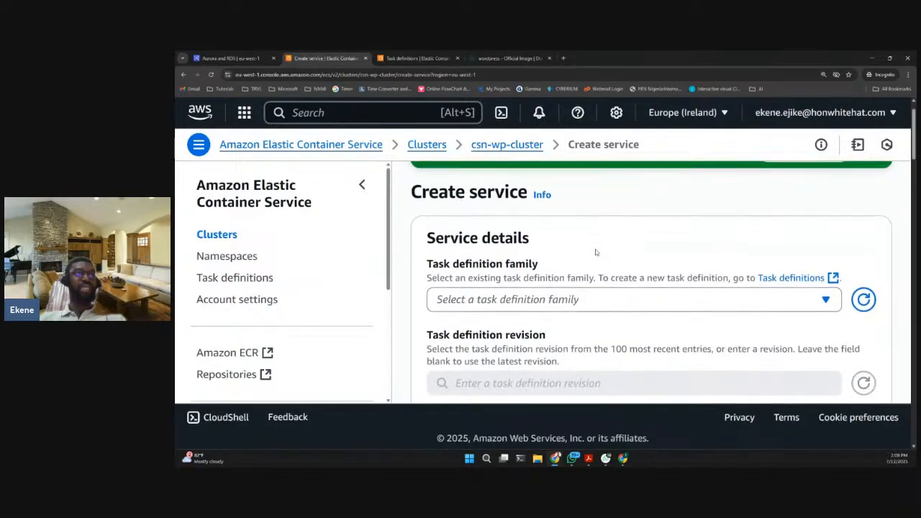
{"action": "left_click", "coordinate": [865, 191]}
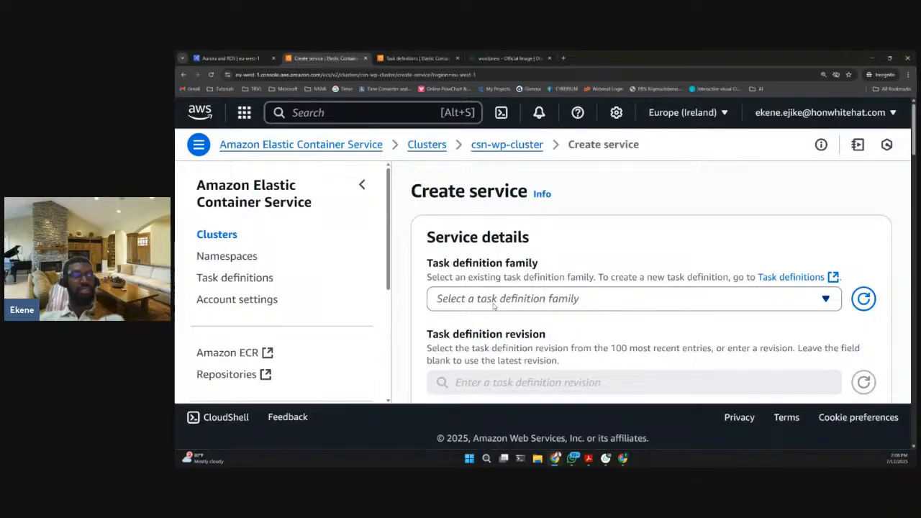
- Select the csn-wp-td task definition family with revision 1 and shorten the service name to csn-wp-td-service
{"action": "left_click", "coordinate": [499, 303]}
{"action": "left_click", "coordinate": [485, 350]}
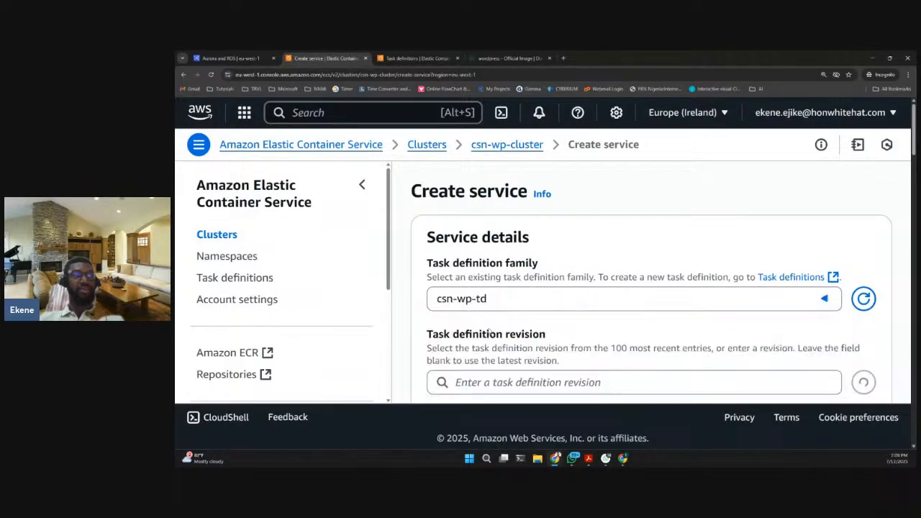
{"action": "scroll", "coordinate": [516, 317], "scroll_direction": "down", "scroll_amount": 2}
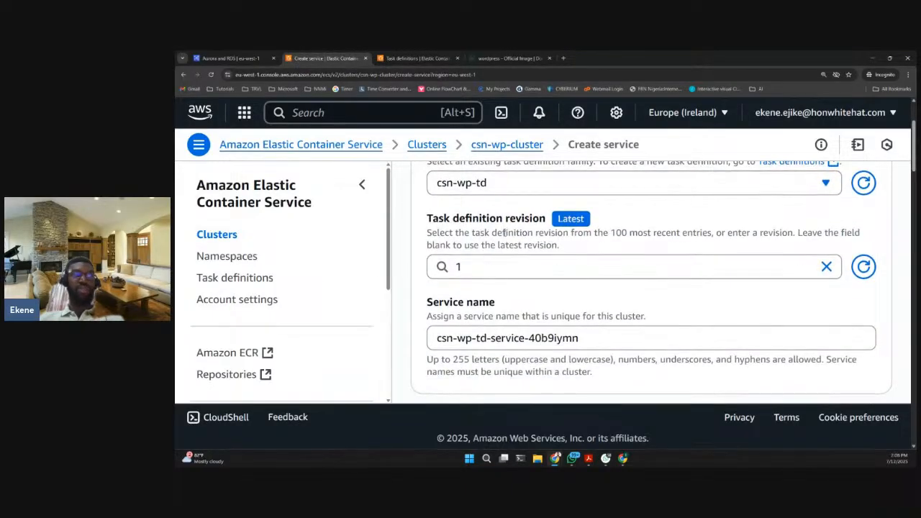
{"action": "scroll", "coordinate": [525, 311], "scroll_direction": "down", "scroll_amount": 1}
{"action": "left_click_drag", "start_coordinate": [526, 299], "coordinate": [618, 297]}
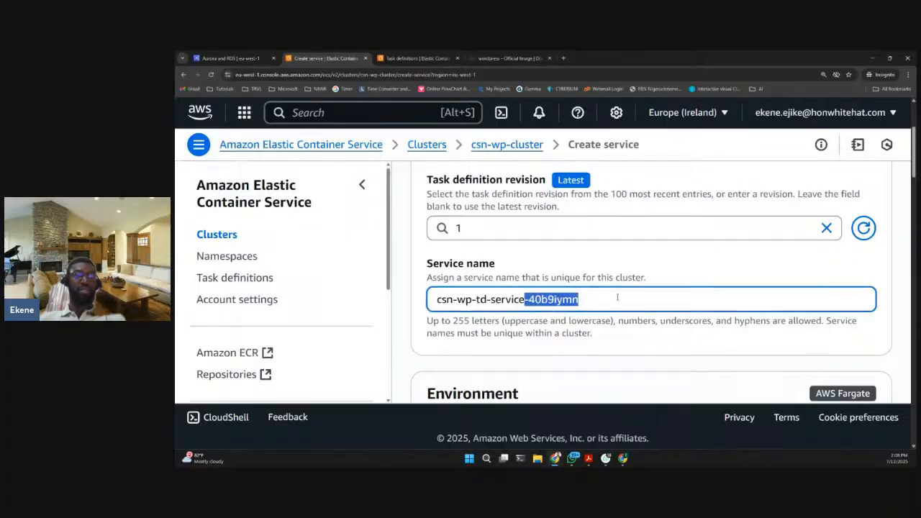
{"action": "key", "text": "BackSpace"}
{"action": "scroll", "coordinate": [501, 293], "scroll_direction": "up", "scroll_amount": 1}
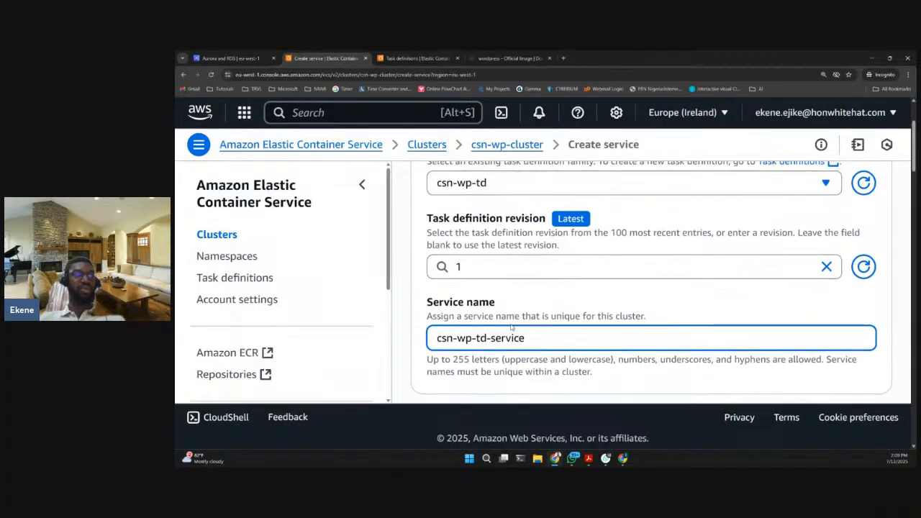
{"action": "left_click", "coordinate": [537, 298]}
- Set the service's compute option to Launch type, keeping FARGATE and the LATEST platform version
{"action": "scroll", "coordinate": [520, 300], "scroll_direction": "down", "scroll_amount": 2}
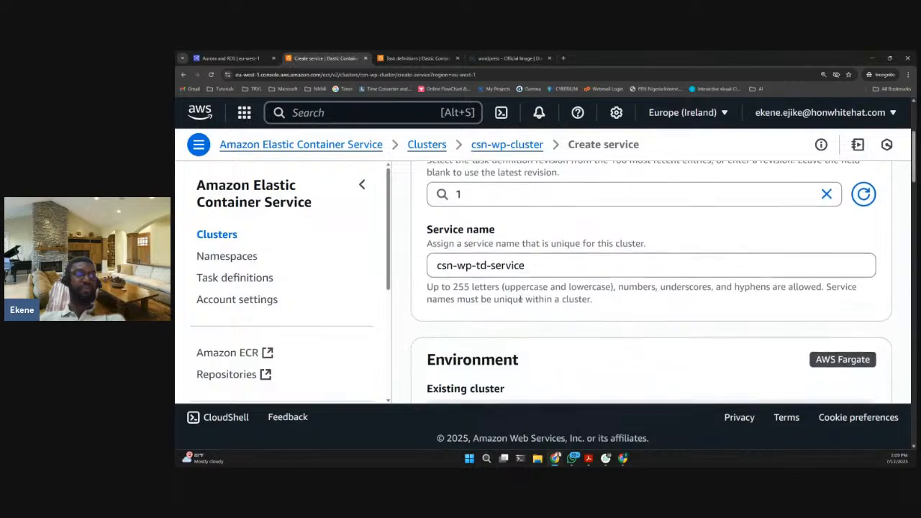
{"action": "scroll", "coordinate": [520, 299], "scroll_direction": "up", "scroll_amount": 3}
{"action": "scroll", "coordinate": [518, 298], "scroll_direction": "down", "scroll_amount": 4}
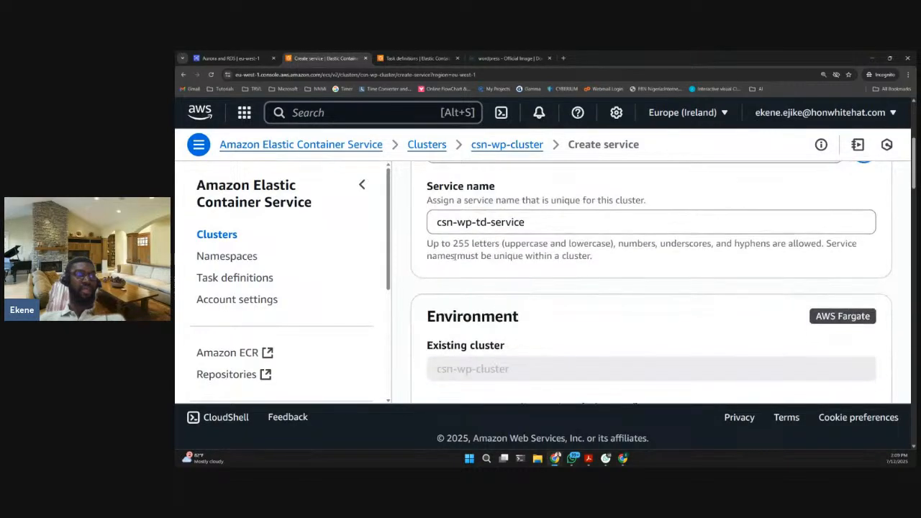
{"action": "scroll", "coordinate": [510, 256], "scroll_direction": "down", "scroll_amount": 3}
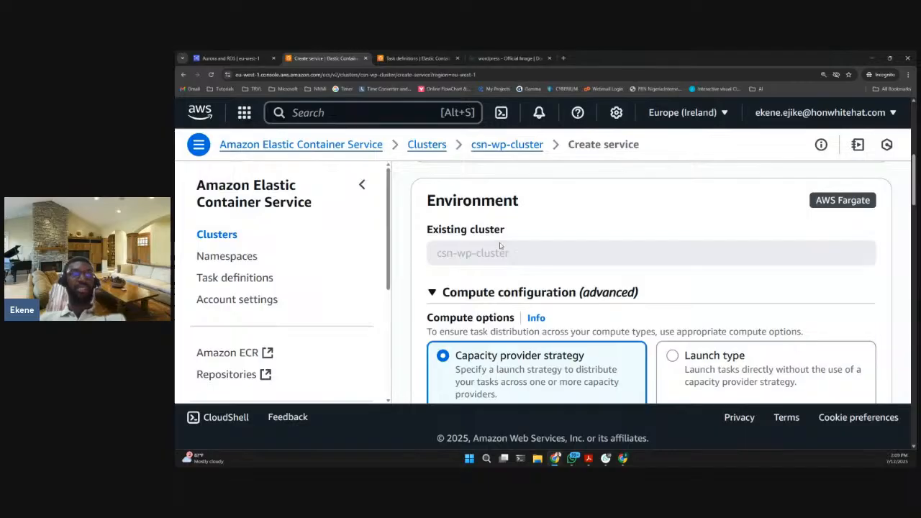
{"action": "scroll", "coordinate": [504, 247], "scroll_direction": "down", "scroll_amount": 3}
{"action": "scroll", "coordinate": [513, 248], "scroll_direction": "up", "scroll_amount": 2}
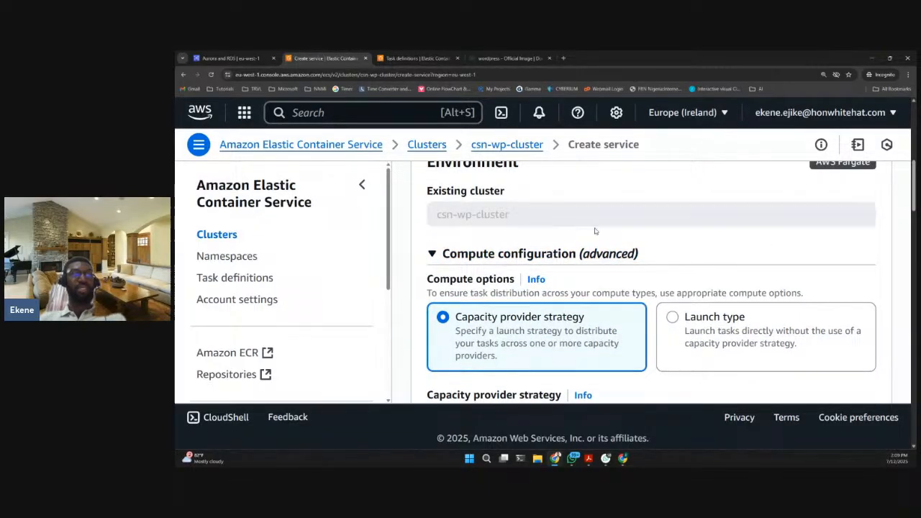
{"action": "scroll", "coordinate": [576, 231], "scroll_direction": "up", "scroll_amount": 1}
{"action": "scroll", "coordinate": [684, 311], "scroll_direction": "down", "scroll_amount": 1}
{"action": "scroll", "coordinate": [687, 313], "scroll_direction": "down", "scroll_amount": 1}
{"action": "left_click", "coordinate": [683, 321]}
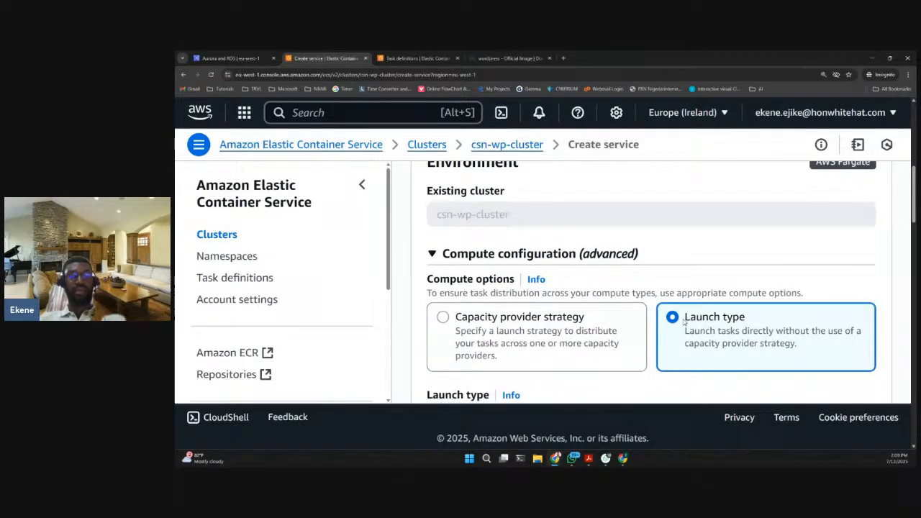
{"action": "scroll", "coordinate": [684, 322], "scroll_direction": "down", "scroll_amount": 1}
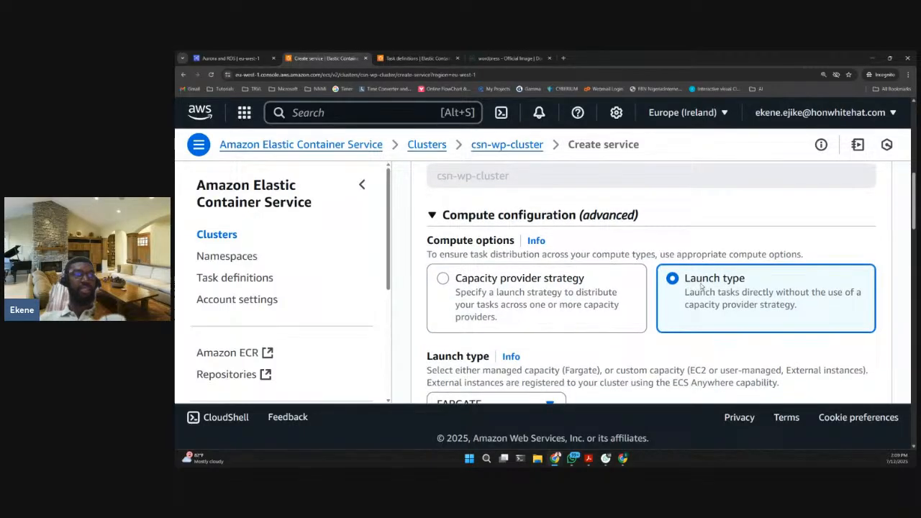
{"action": "scroll", "coordinate": [698, 294], "scroll_direction": "down", "scroll_amount": 1}
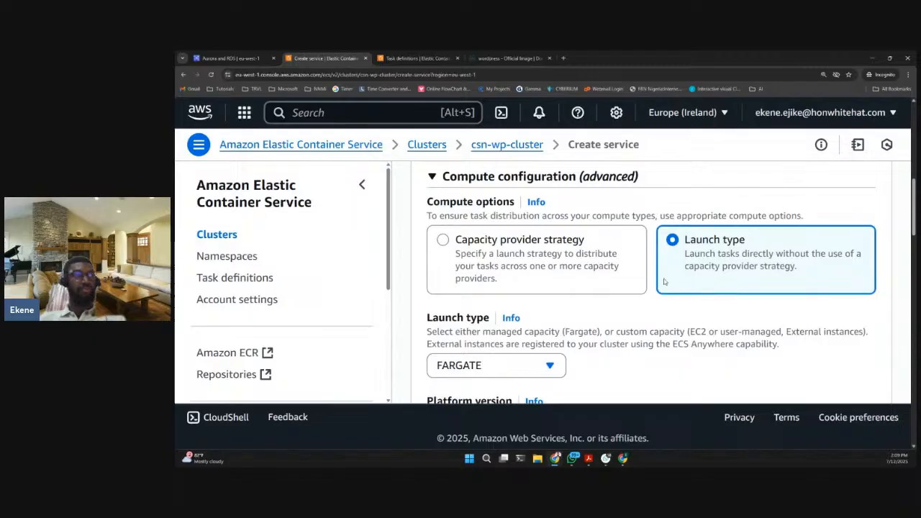
{"action": "scroll", "coordinate": [720, 262], "scroll_direction": "down", "scroll_amount": 2}
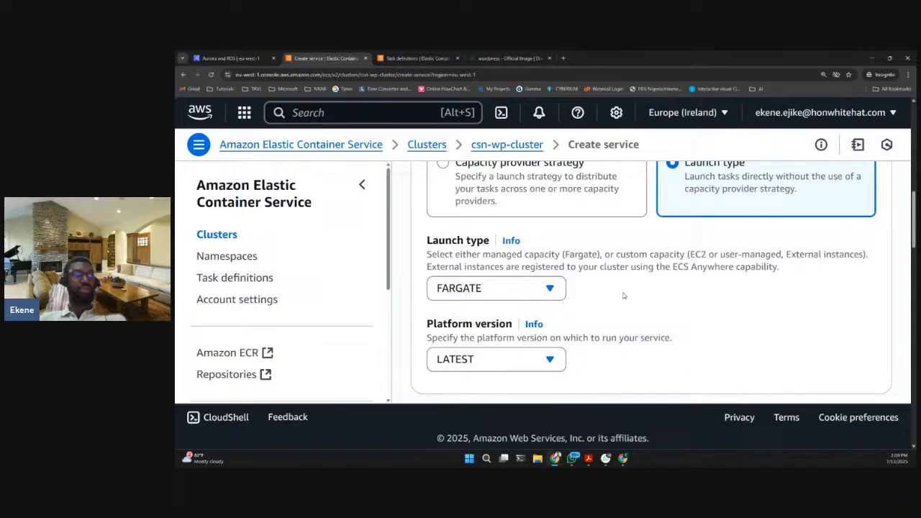
- Review the service's deployment configuration, including service type, desired tasks, Availability Zone rebalancing, health check grace period and deployment options
{"action": "scroll", "coordinate": [623, 295], "scroll_direction": "down", "scroll_amount": 1}
{"action": "scroll", "coordinate": [642, 264], "scroll_direction": "down", "scroll_amount": 4}
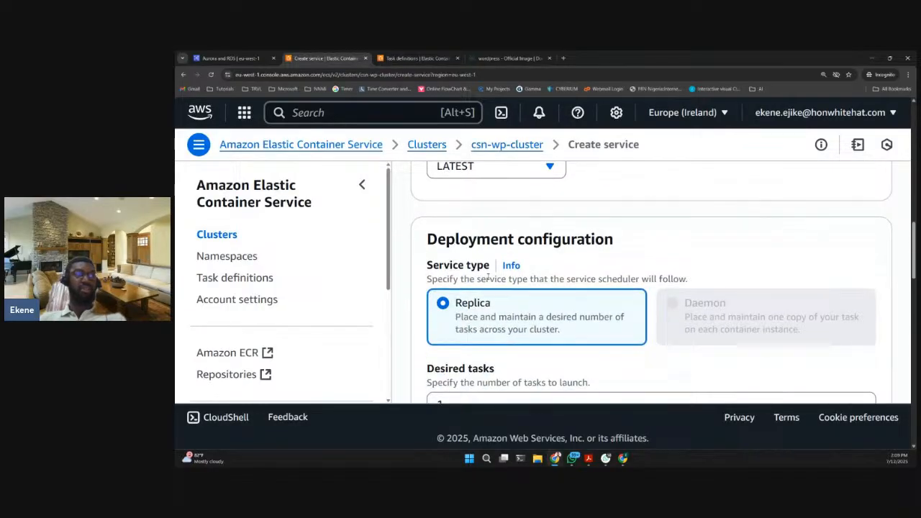
{"action": "scroll", "coordinate": [487, 305], "scroll_direction": "down", "scroll_amount": 2}
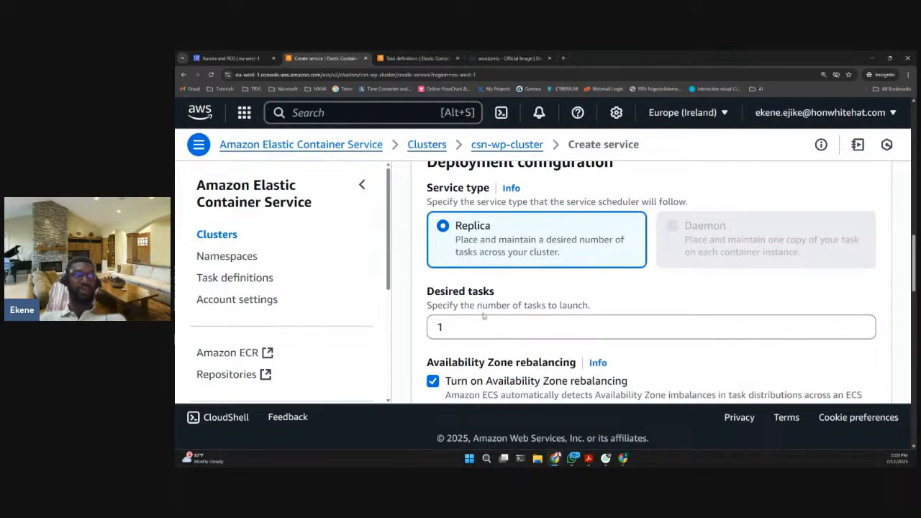
{"action": "scroll", "coordinate": [452, 324], "scroll_direction": "down", "scroll_amount": 1}
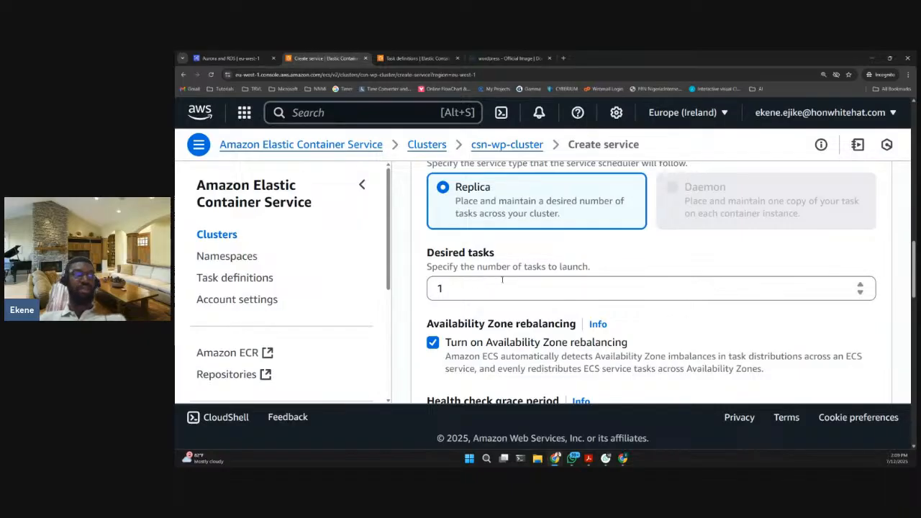
{"action": "scroll", "coordinate": [502, 280], "scroll_direction": "down", "scroll_amount": 1}
{"action": "scroll", "coordinate": [502, 280], "scroll_direction": "down", "scroll_amount": 1}
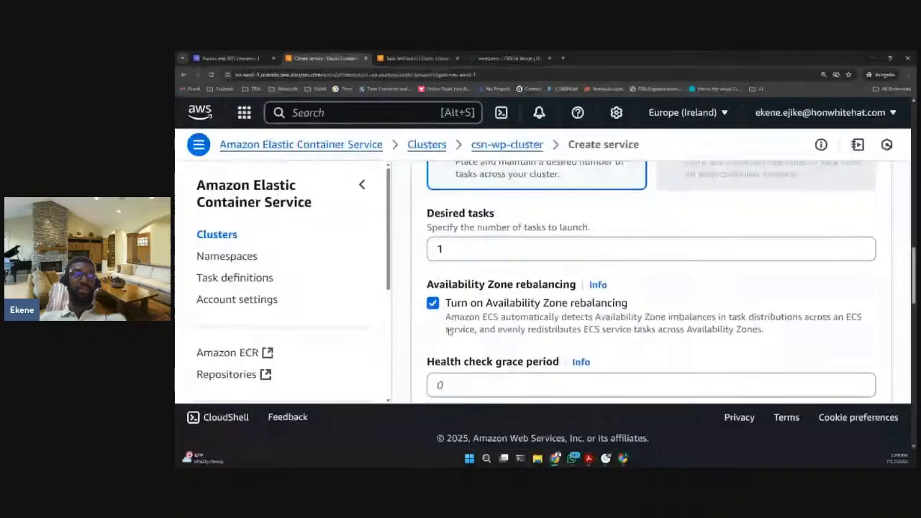
{"action": "scroll", "coordinate": [449, 331], "scroll_direction": "down", "scroll_amount": 2}
{"action": "scroll", "coordinate": [454, 259], "scroll_direction": "up", "scroll_amount": 1}
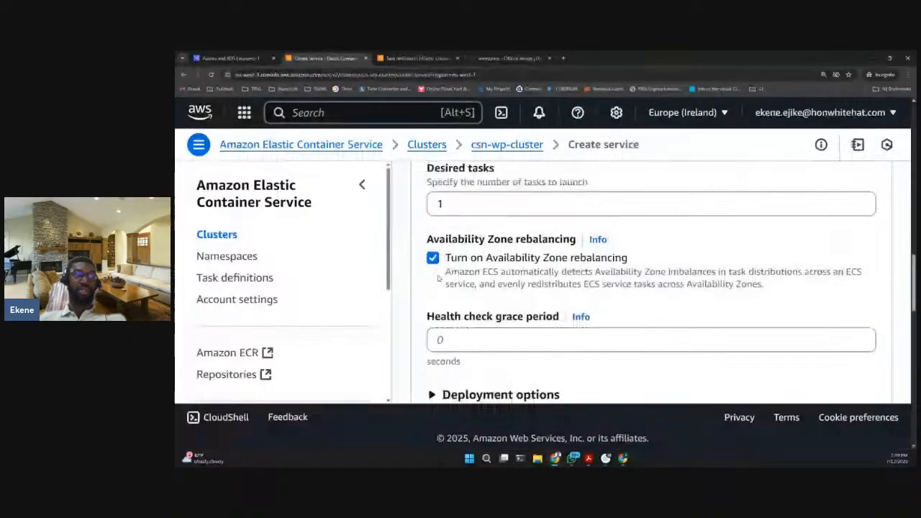
{"action": "scroll", "coordinate": [438, 279], "scroll_direction": "down", "scroll_amount": 3}
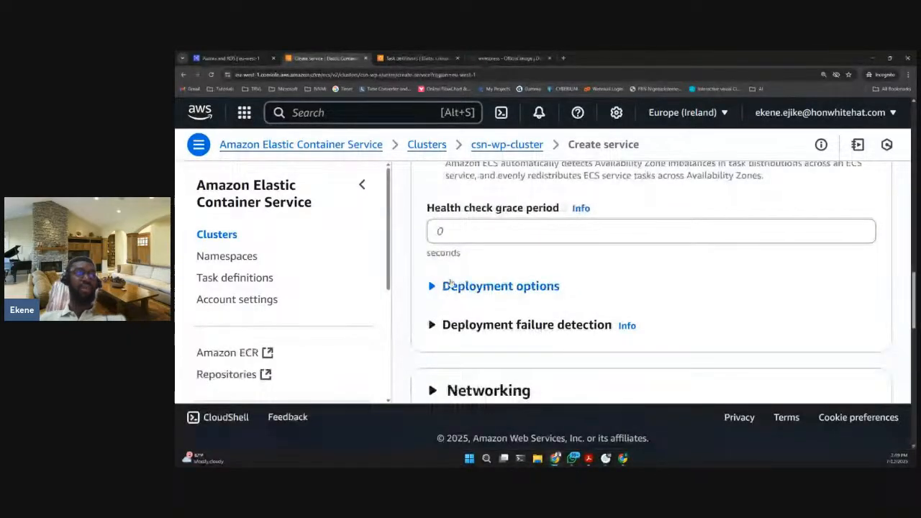
{"action": "left_click", "coordinate": [451, 285]}
{"action": "left_click", "coordinate": [454, 286]}
{"action": "scroll", "coordinate": [475, 292], "scroll_direction": "down", "scroll_amount": 2}
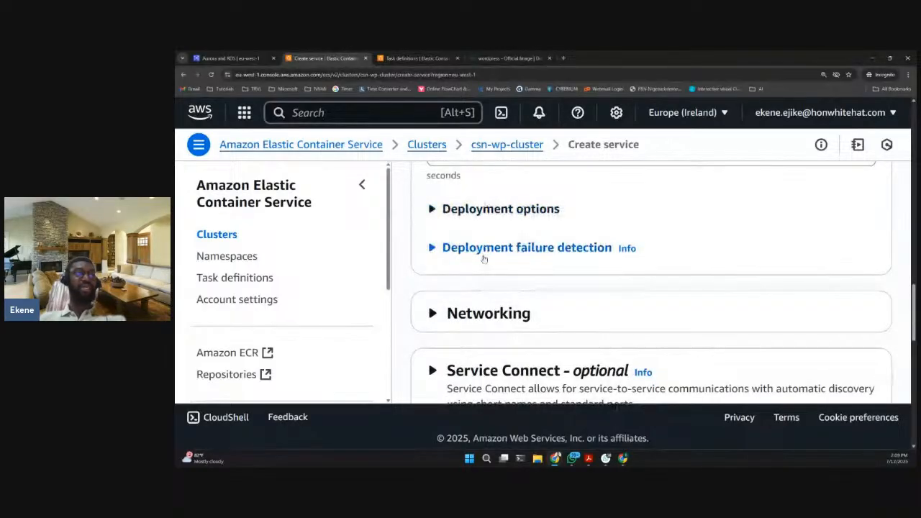
- Expand the service's Networking settings and review the selected VPC and subnets
{"action": "scroll", "coordinate": [484, 259], "scroll_direction": "down", "scroll_amount": 1}
{"action": "scroll", "coordinate": [484, 261], "scroll_direction": "down", "scroll_amount": 1}
{"action": "left_click", "coordinate": [466, 275]}
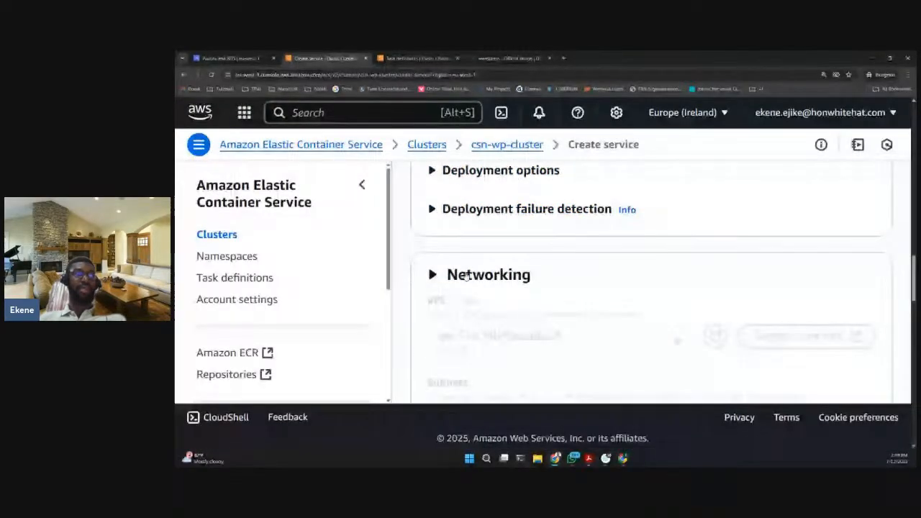
{"action": "scroll", "coordinate": [468, 274], "scroll_direction": "down", "scroll_amount": 4}
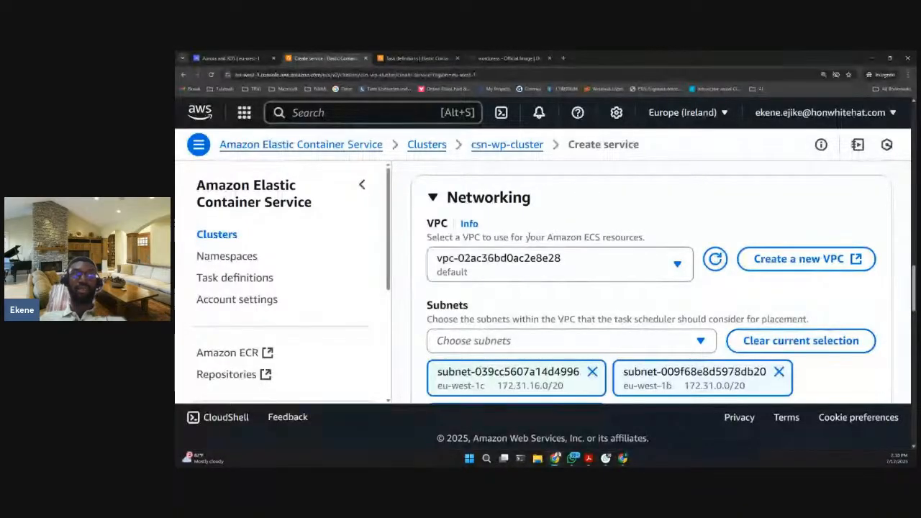
- Review the VPC and subnet choices available in the service's Networking settings, keeping the default VPC and its three subnets
{"action": "scroll", "coordinate": [526, 237], "scroll_direction": "down", "scroll_amount": 1}
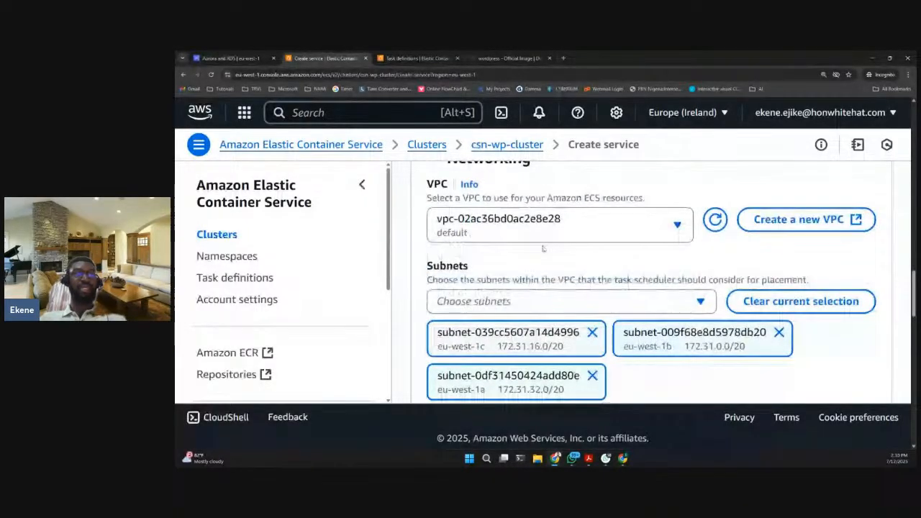
{"action": "scroll", "coordinate": [543, 248], "scroll_direction": "down", "scroll_amount": 2}
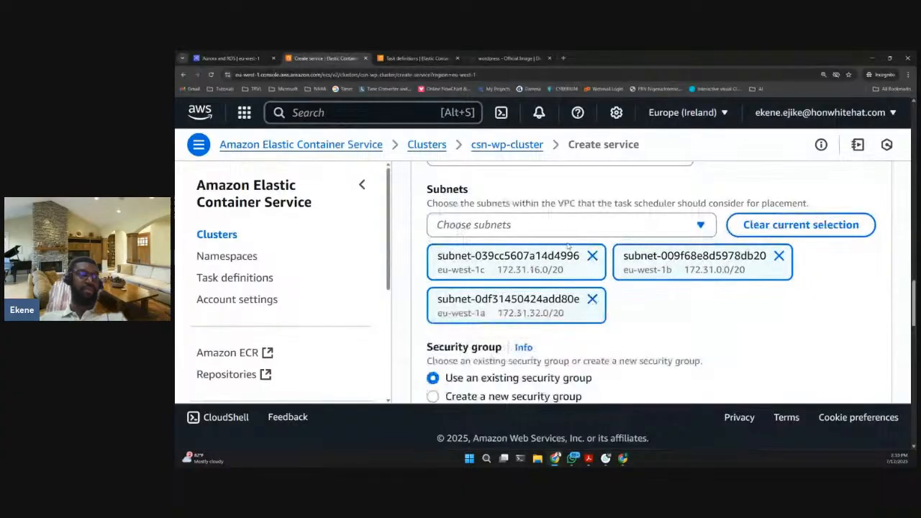
{"action": "scroll", "coordinate": [497, 198], "scroll_direction": "up", "scroll_amount": 1}
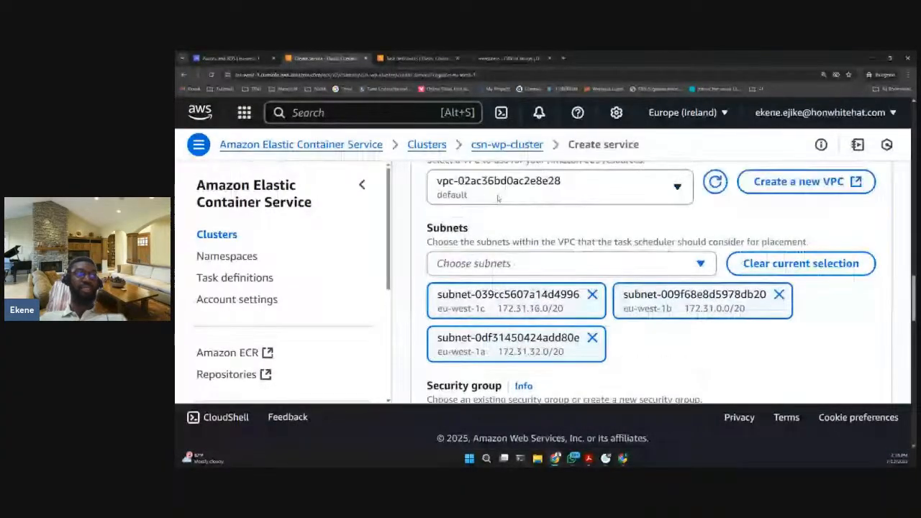
{"action": "left_click", "coordinate": [545, 264]}
{"action": "left_click", "coordinate": [551, 244]}
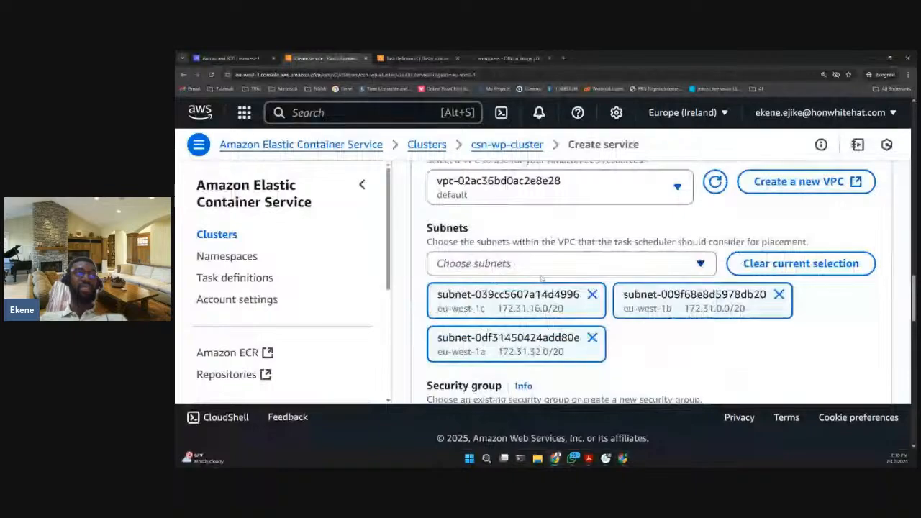
{"action": "scroll", "coordinate": [545, 211], "scroll_direction": "up", "scroll_amount": 1}
{"action": "scroll", "coordinate": [545, 210], "scroll_direction": "up", "scroll_amount": 1}
{"action": "left_click", "coordinate": [469, 231]}
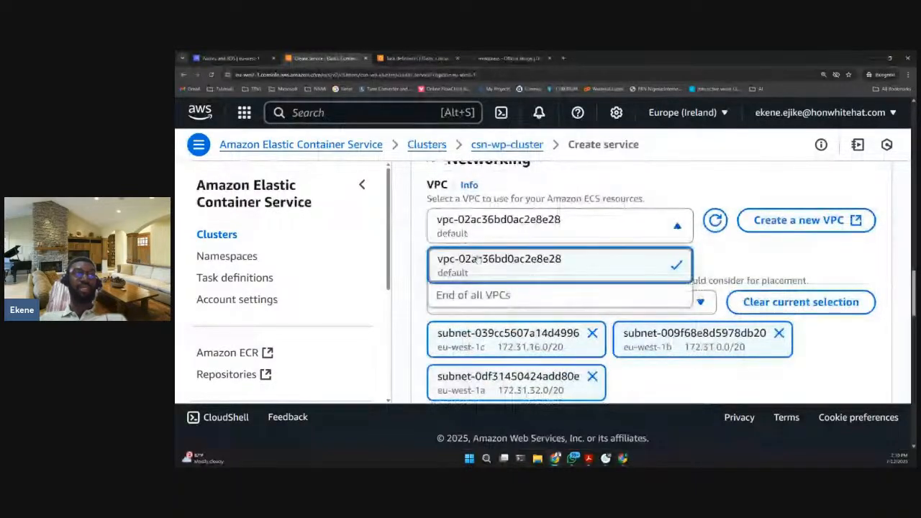
{"action": "left_click", "coordinate": [470, 233]}
{"action": "scroll", "coordinate": [475, 221], "scroll_direction": "down", "scroll_amount": 1}
{"action": "left_click", "coordinate": [492, 264]}
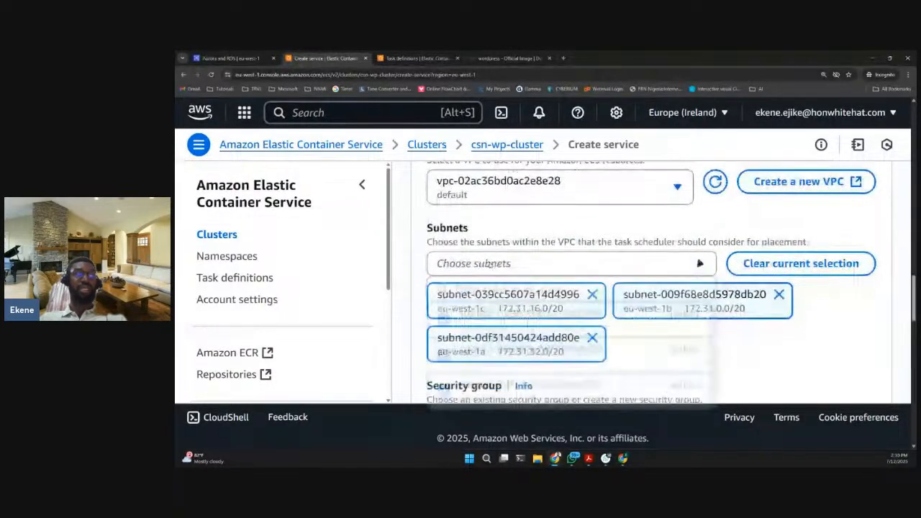
{"action": "scroll", "coordinate": [530, 264], "scroll_direction": "down", "scroll_amount": 1}
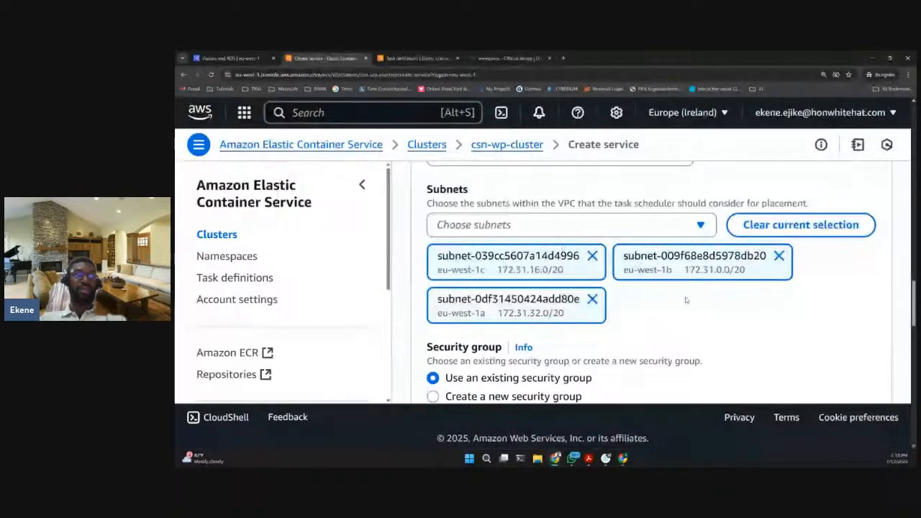
{"action": "scroll", "coordinate": [687, 300], "scroll_direction": "down", "scroll_amount": 1}
{"action": "left_click", "coordinate": [623, 188]}
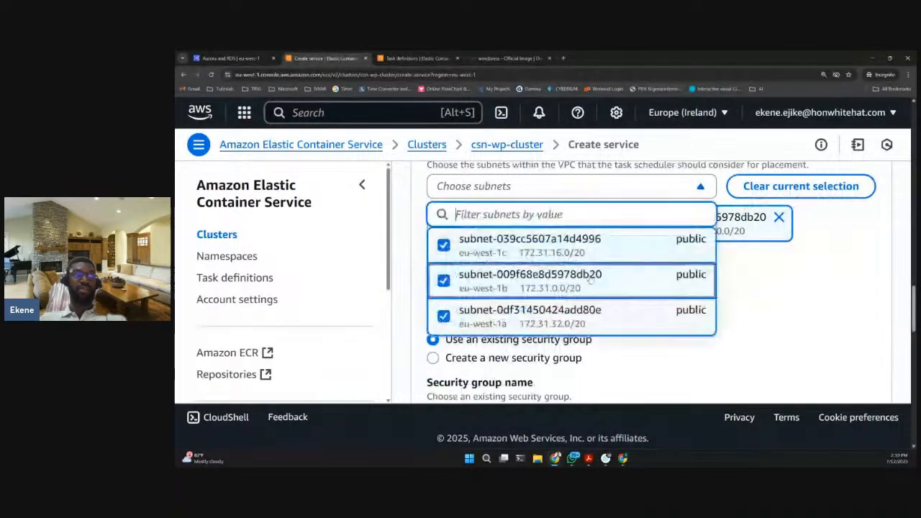
{"action": "left_click", "coordinate": [726, 307]}
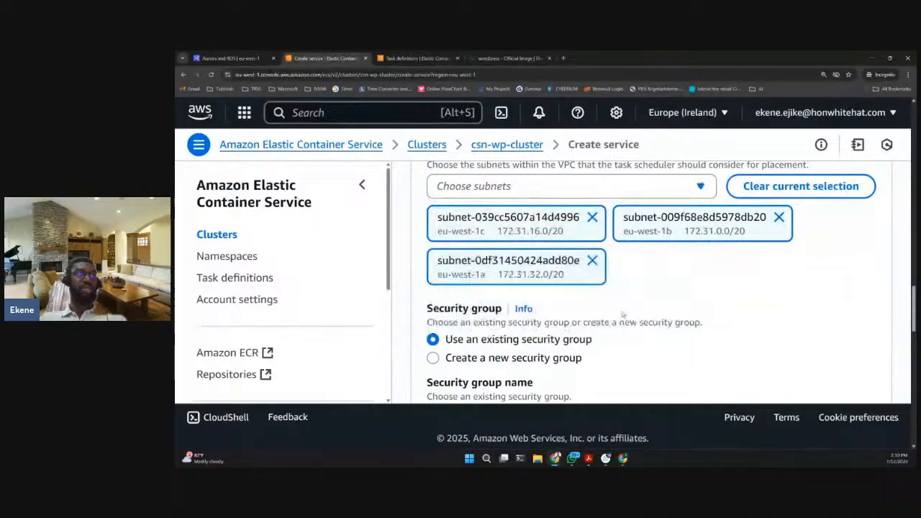
- Examine the service's security group and public IP settings, along with the optional Service Connect section
{"action": "scroll", "coordinate": [656, 267], "scroll_direction": "down", "scroll_amount": 1}
{"action": "scroll", "coordinate": [656, 267], "scroll_direction": "down", "scroll_amount": 1}
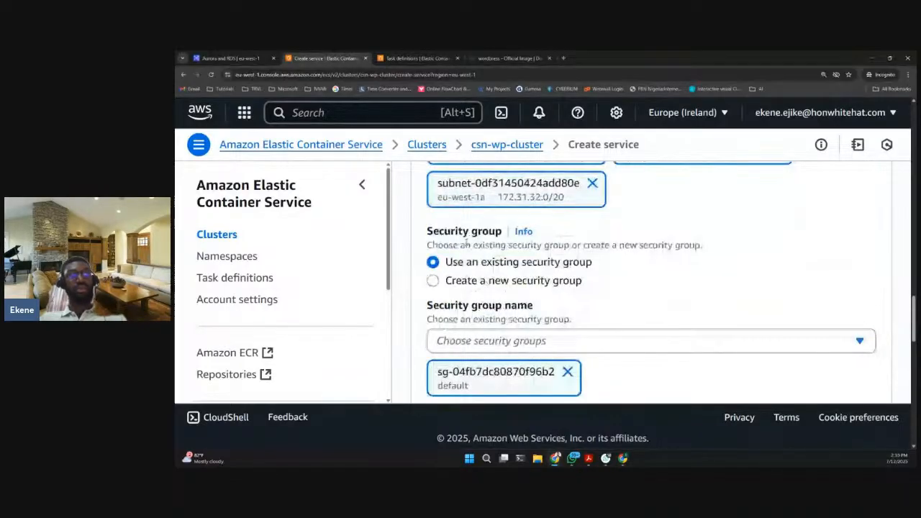
{"action": "scroll", "coordinate": [467, 243], "scroll_direction": "down", "scroll_amount": 1}
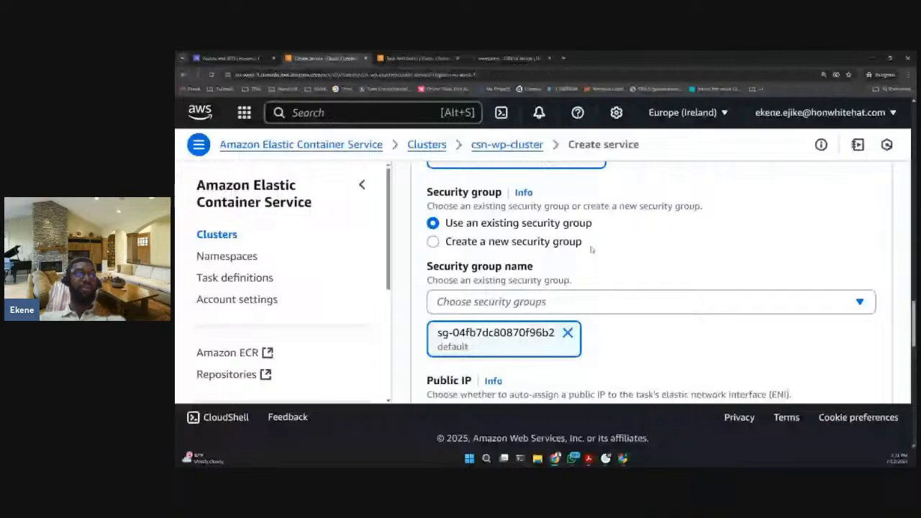
{"action": "scroll", "coordinate": [591, 249], "scroll_direction": "down", "scroll_amount": 2}
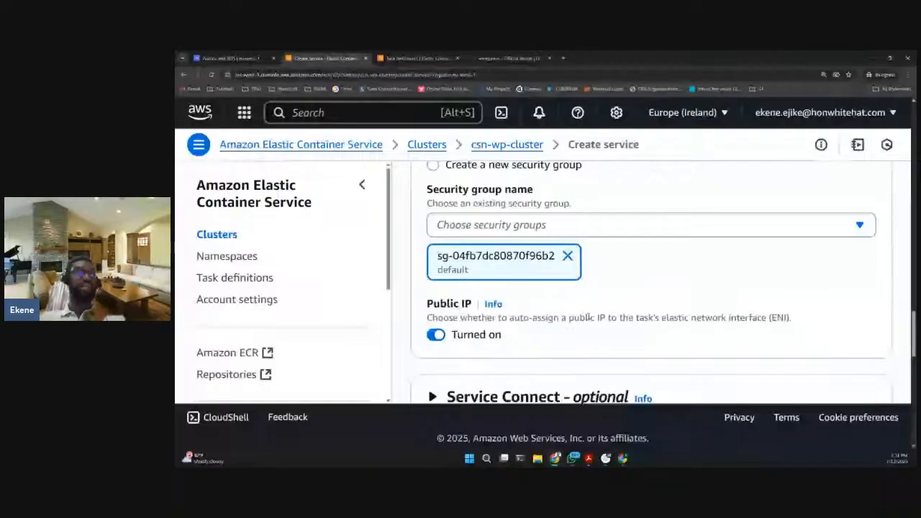
{"action": "scroll", "coordinate": [583, 299], "scroll_direction": "down", "scroll_amount": 2}
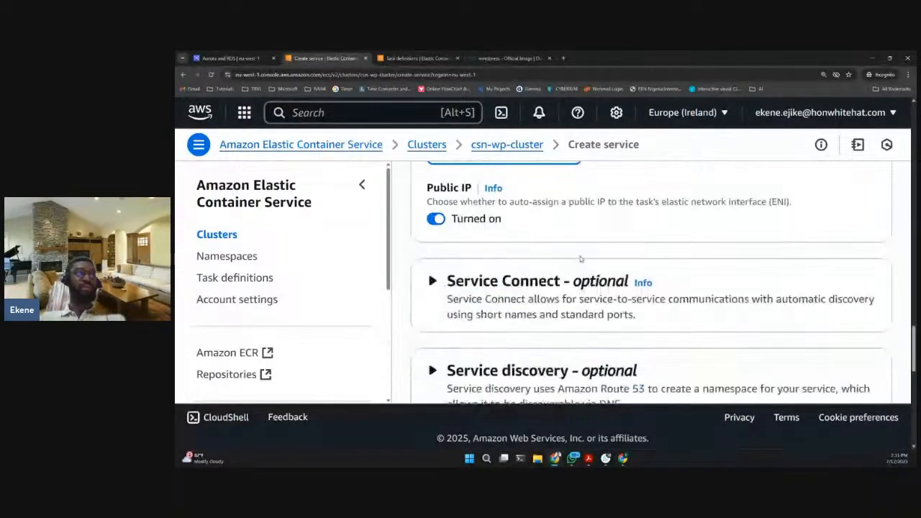
{"action": "scroll", "coordinate": [520, 263], "scroll_direction": "up", "scroll_amount": 1}
{"action": "scroll", "coordinate": [501, 238], "scroll_direction": "down", "scroll_amount": 1}
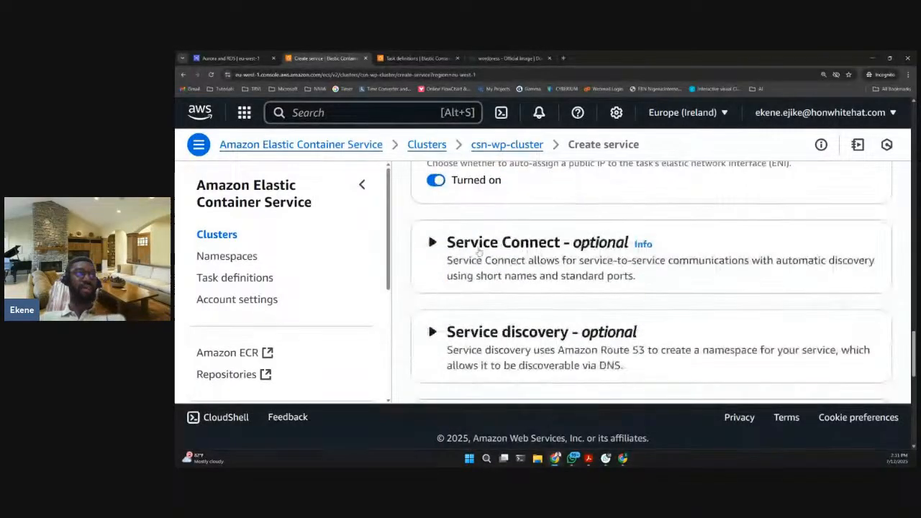
{"action": "scroll", "coordinate": [475, 249], "scroll_direction": "up", "scroll_amount": 1}
{"action": "scroll", "coordinate": [472, 250], "scroll_direction": "down", "scroll_amount": 2}
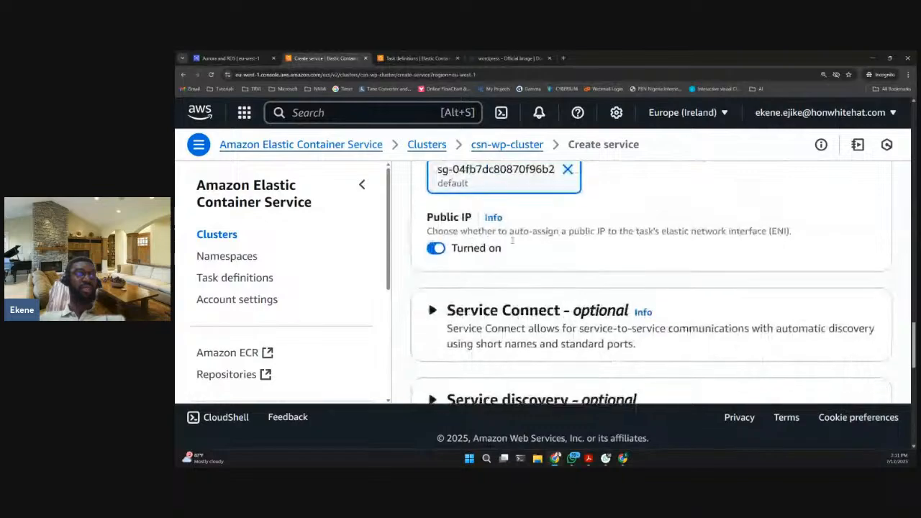
- Expand the service's optional load balancing settings and enable load balancing
{"action": "scroll", "coordinate": [513, 239], "scroll_direction": "down", "scroll_amount": 2}
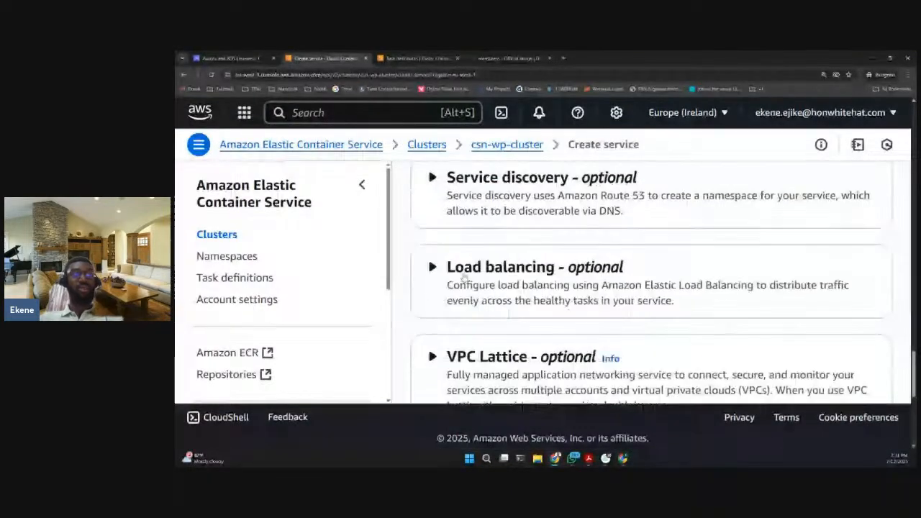
{"action": "left_click", "coordinate": [464, 274]}
{"action": "scroll", "coordinate": [471, 269], "scroll_direction": "down", "scroll_amount": 1}
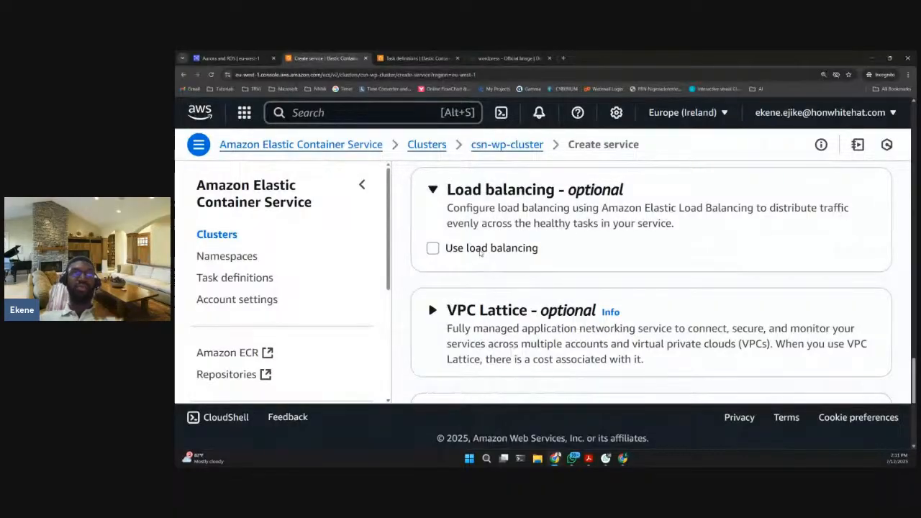
{"action": "left_click", "coordinate": [480, 251]}
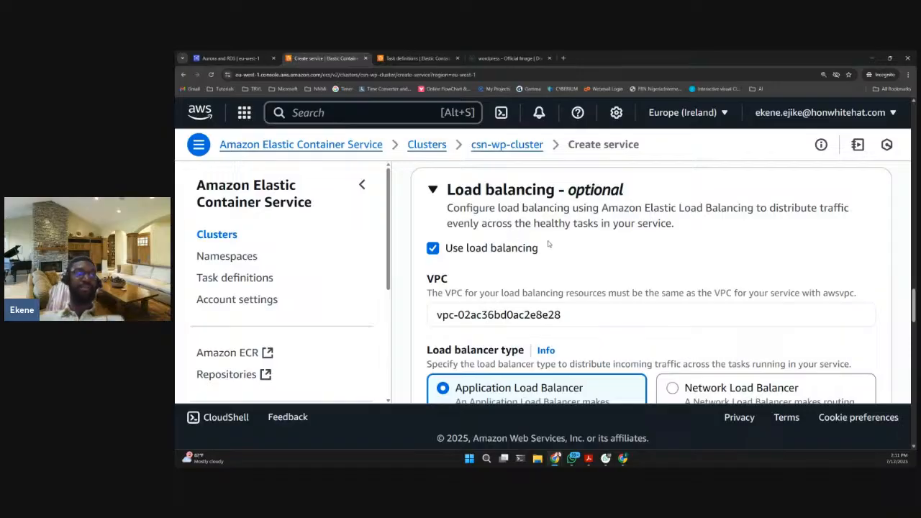
- Review the load balancing VPC, the load balancer type, the container port mapping and the Application Load Balancer creation options
{"action": "scroll", "coordinate": [545, 236], "scroll_direction": "down", "scroll_amount": 1}
{"action": "scroll", "coordinate": [545, 236], "scroll_direction": "up", "scroll_amount": 1}
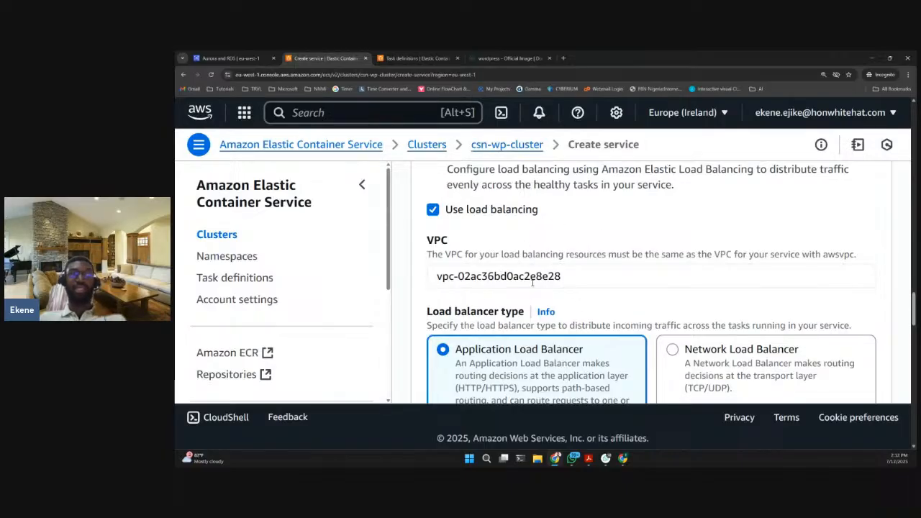
{"action": "scroll", "coordinate": [533, 283], "scroll_direction": "down", "scroll_amount": 2}
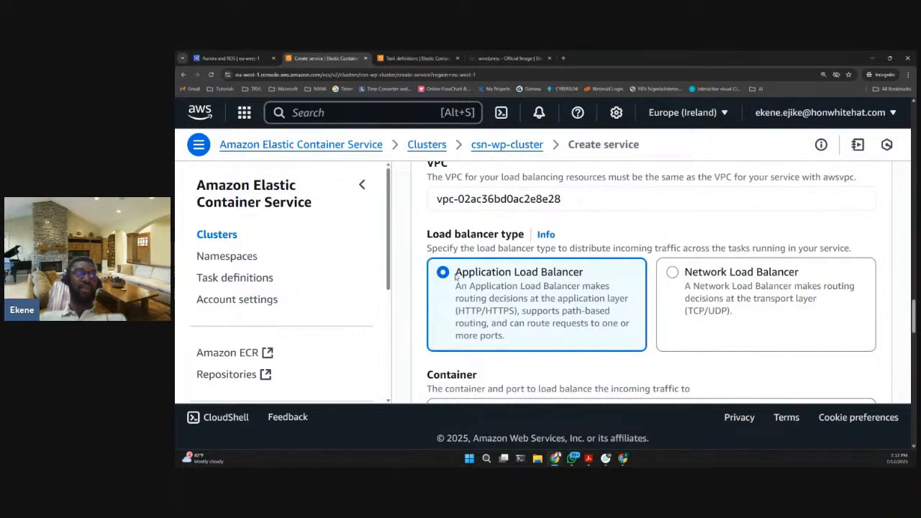
{"action": "scroll", "coordinate": [507, 274], "scroll_direction": "down", "scroll_amount": 2}
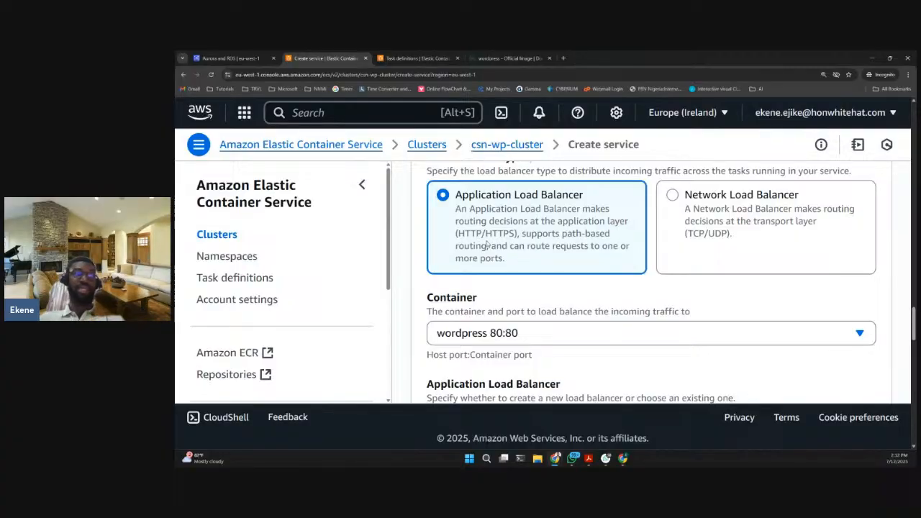
{"action": "scroll", "coordinate": [486, 246], "scroll_direction": "down", "scroll_amount": 2}
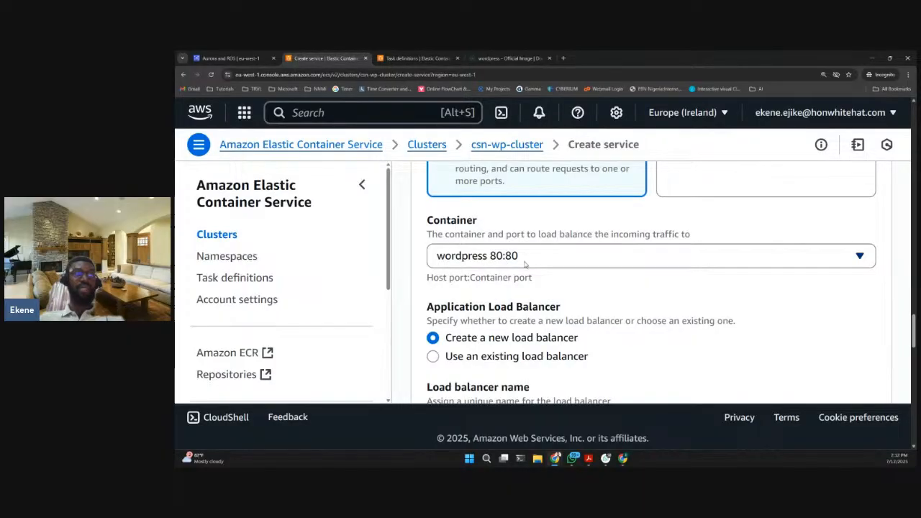
{"action": "scroll", "coordinate": [520, 263], "scroll_direction": "down", "scroll_amount": 2}
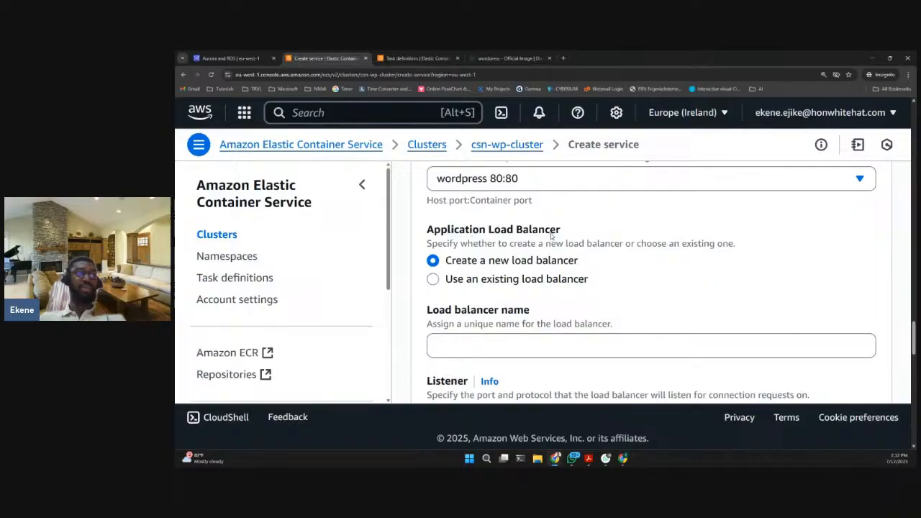
{"action": "scroll", "coordinate": [552, 235], "scroll_direction": "down", "scroll_amount": 2}
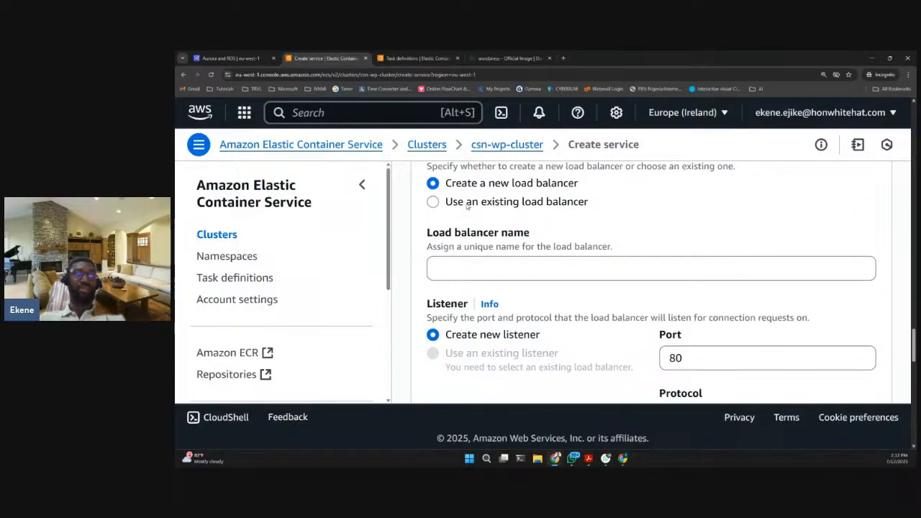
{"action": "left_click", "coordinate": [469, 205]}
{"action": "scroll", "coordinate": [468, 206], "scroll_direction": "up", "scroll_amount": 2}
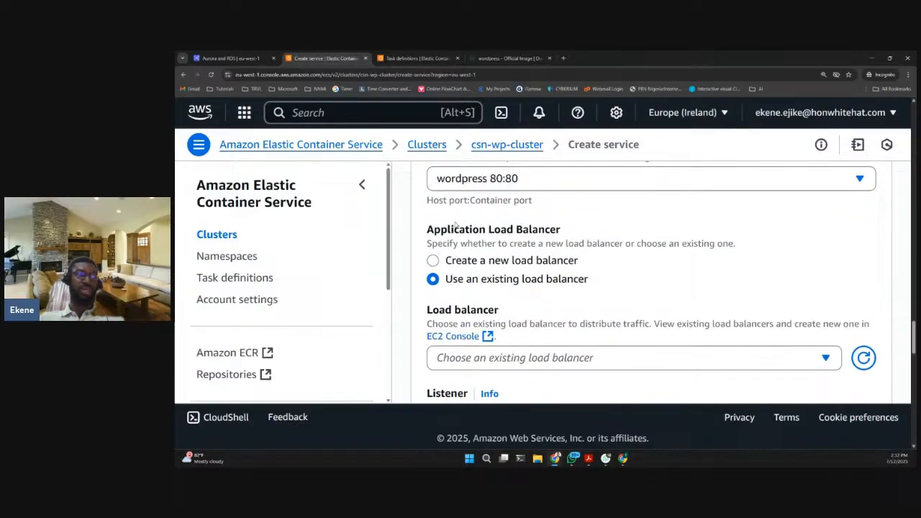
{"action": "left_click", "coordinate": [453, 263]}
- Name the new Application Load Balancer csn-wp-lb
{"action": "scroll", "coordinate": [475, 266], "scroll_direction": "down", "scroll_amount": 2}
{"action": "left_click", "coordinate": [496, 269]}
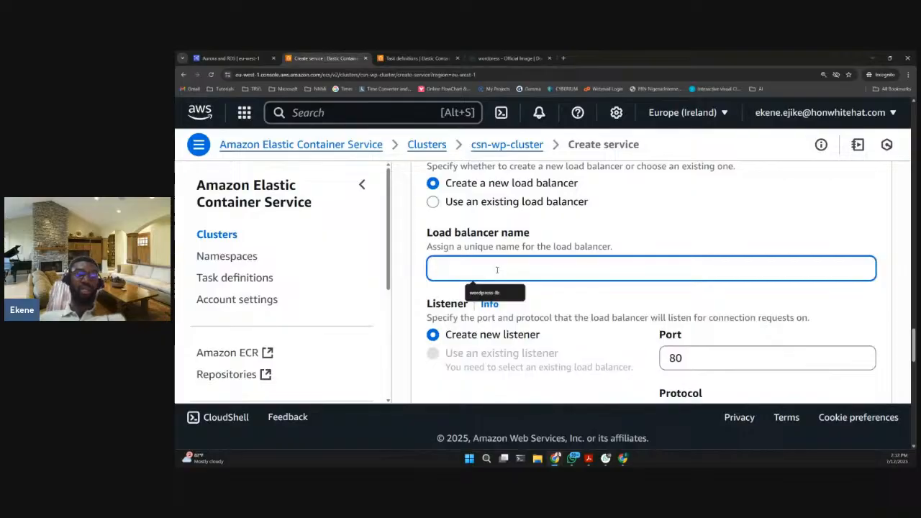
{"action": "type", "text": "cs"}
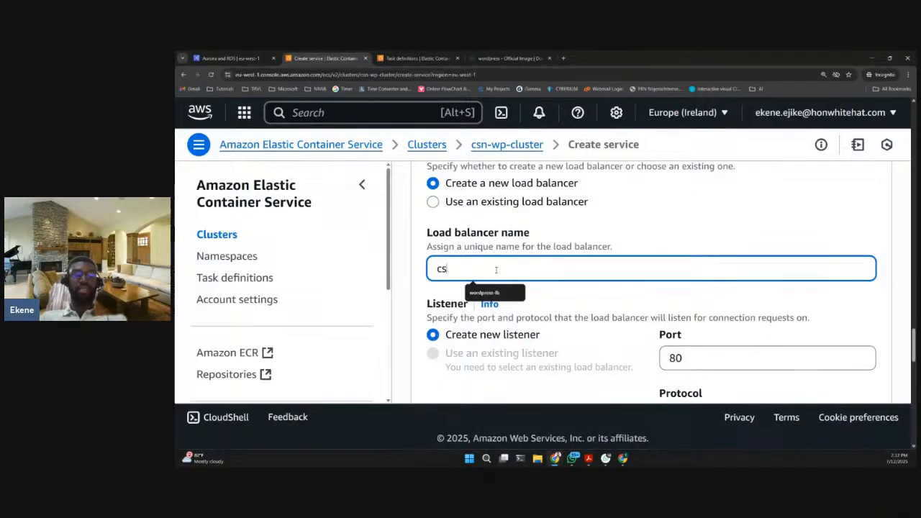
{"action": "type", "text": "n-wp-"}
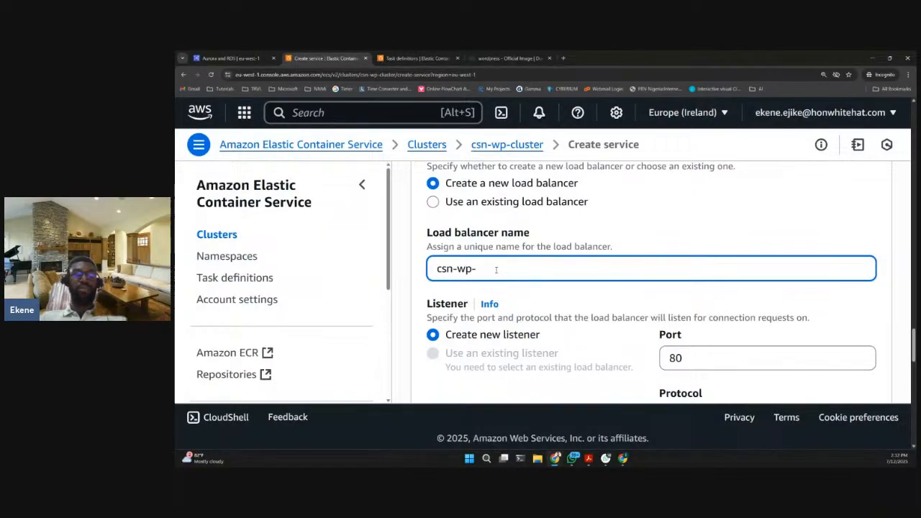
{"action": "type", "text": "lb"}
- Name the new target group csn-wp-tg
{"action": "scroll", "coordinate": [528, 266], "scroll_direction": "down", "scroll_amount": 1}
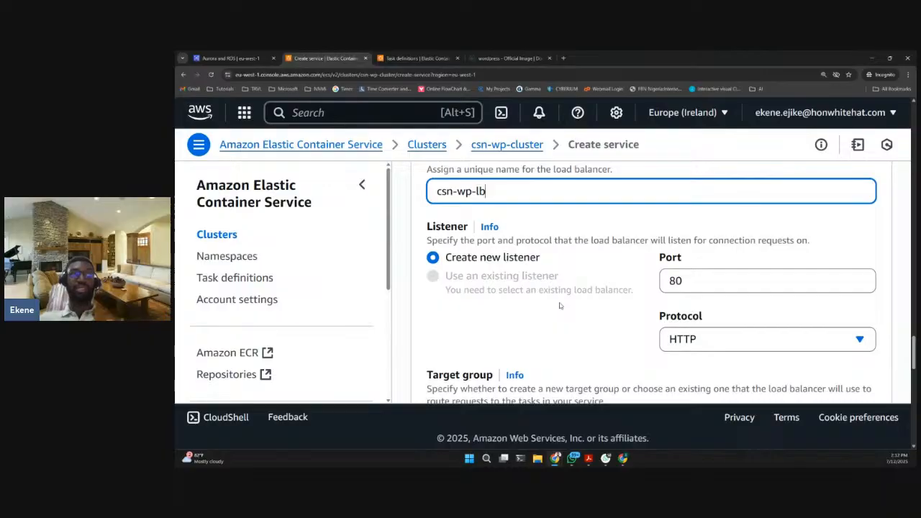
{"action": "scroll", "coordinate": [559, 306], "scroll_direction": "up", "scroll_amount": 5}
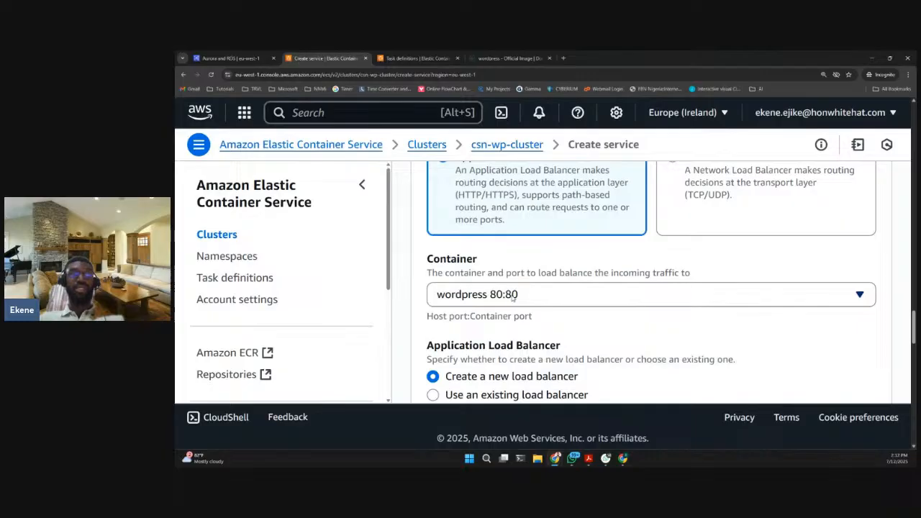
{"action": "scroll", "coordinate": [568, 311], "scroll_direction": "down", "scroll_amount": 5}
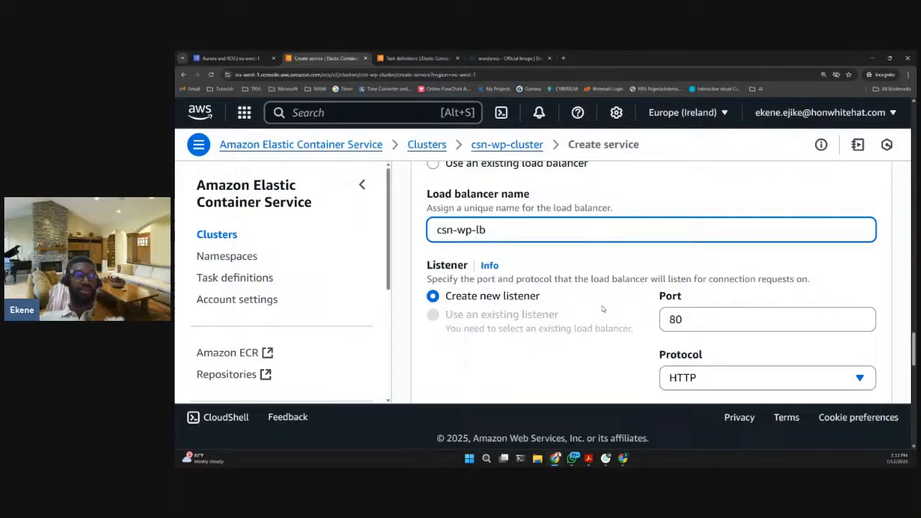
{"action": "scroll", "coordinate": [547, 288], "scroll_direction": "down", "scroll_amount": 3}
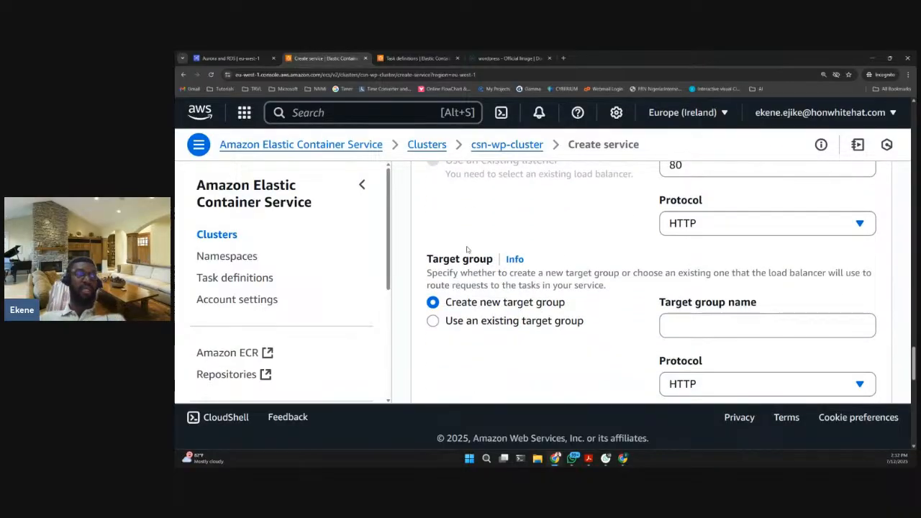
{"action": "scroll", "coordinate": [555, 261], "scroll_direction": "down", "scroll_amount": 1}
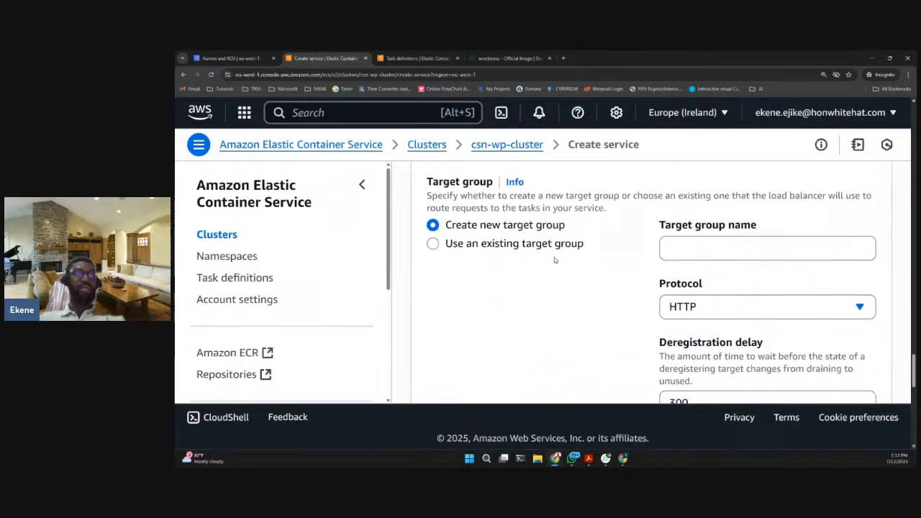
{"action": "left_click", "coordinate": [703, 250]}
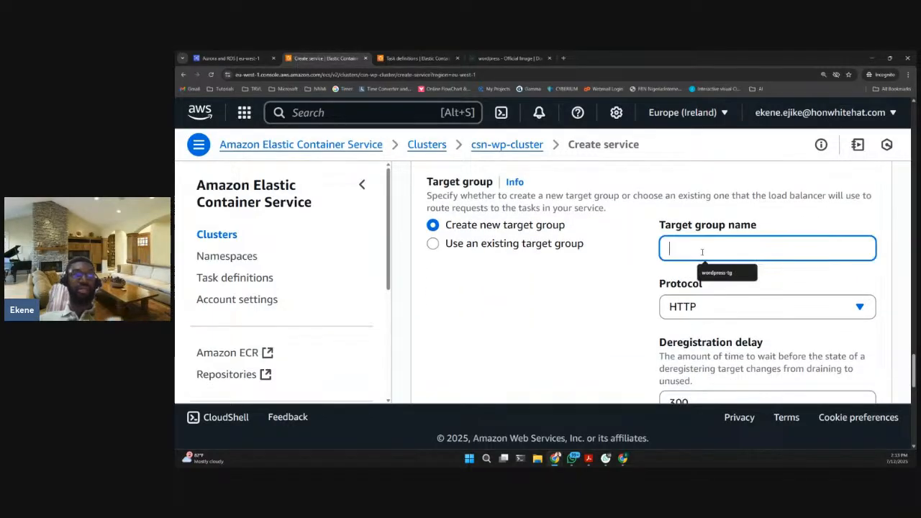
{"action": "type", "text": "csn"}
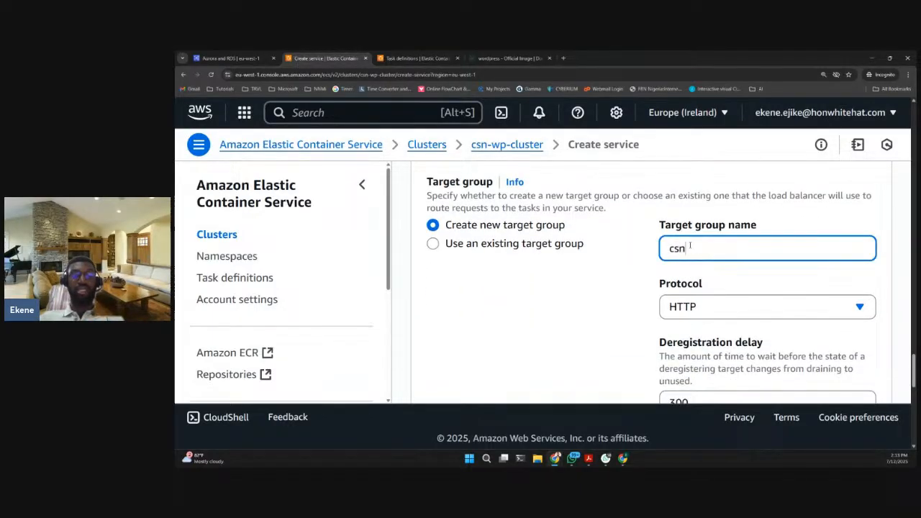
{"action": "type", "text": "-wp-"}
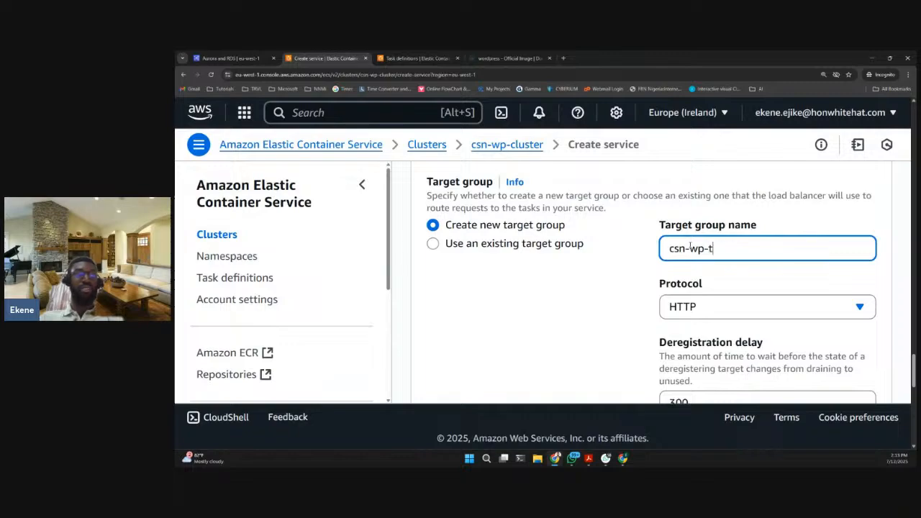
{"action": "type", "text": "tg"}
- Review the target group's protocol, deregistration delay and health check settings, plus the optional VPC Lattice, auto scaling, volume and tags sections
{"action": "scroll", "coordinate": [608, 281], "scroll_direction": "down", "scroll_amount": 1}
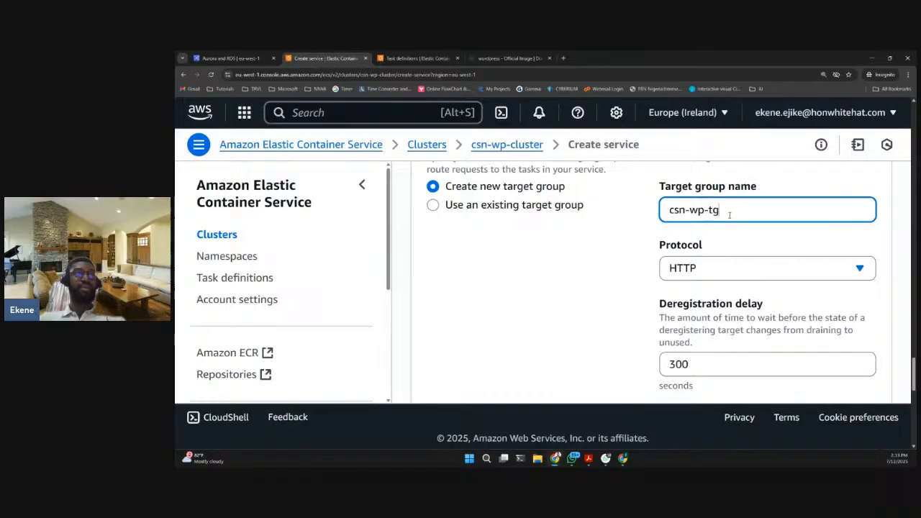
{"action": "scroll", "coordinate": [615, 260], "scroll_direction": "down", "scroll_amount": 1}
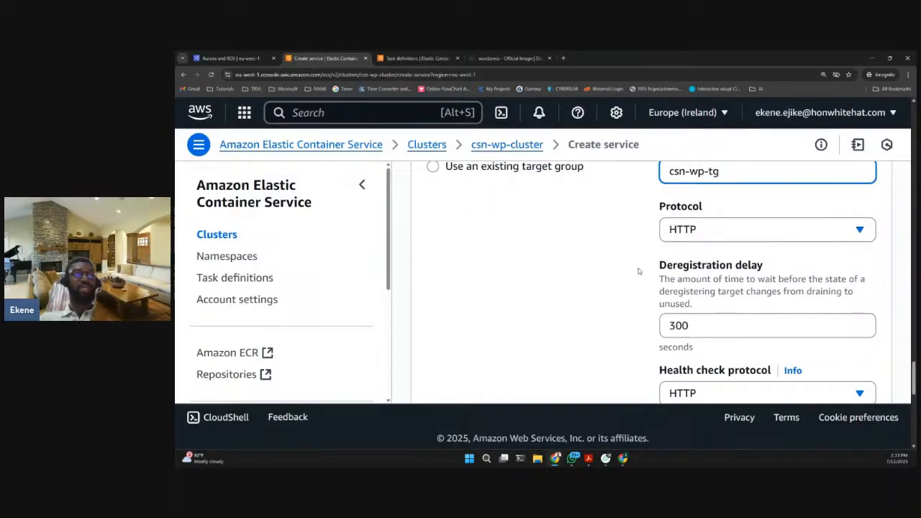
{"action": "scroll", "coordinate": [616, 278], "scroll_direction": "down", "scroll_amount": 2}
{"action": "scroll", "coordinate": [615, 278], "scroll_direction": "down", "scroll_amount": 2}
{"action": "scroll", "coordinate": [615, 275], "scroll_direction": "up", "scroll_amount": 5}
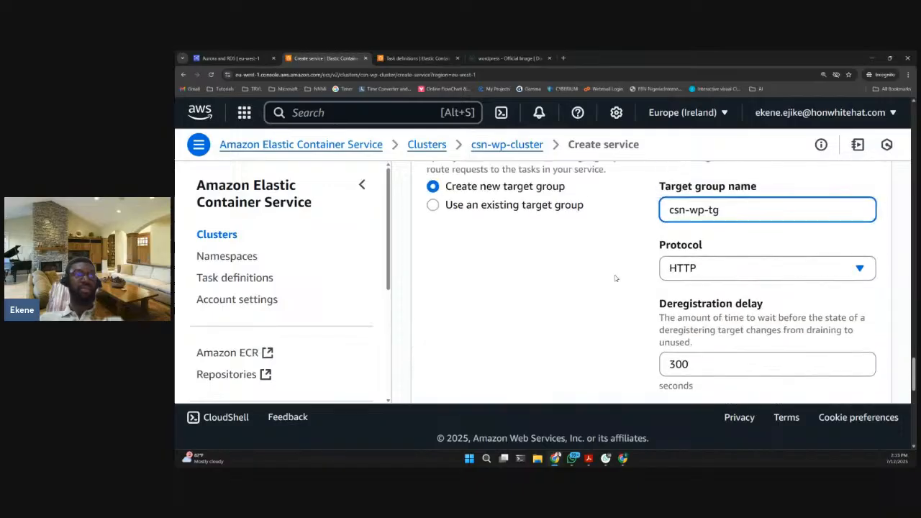
{"action": "scroll", "coordinate": [658, 276], "scroll_direction": "down", "scroll_amount": 2}
{"action": "scroll", "coordinate": [658, 275], "scroll_direction": "down", "scroll_amount": 10}
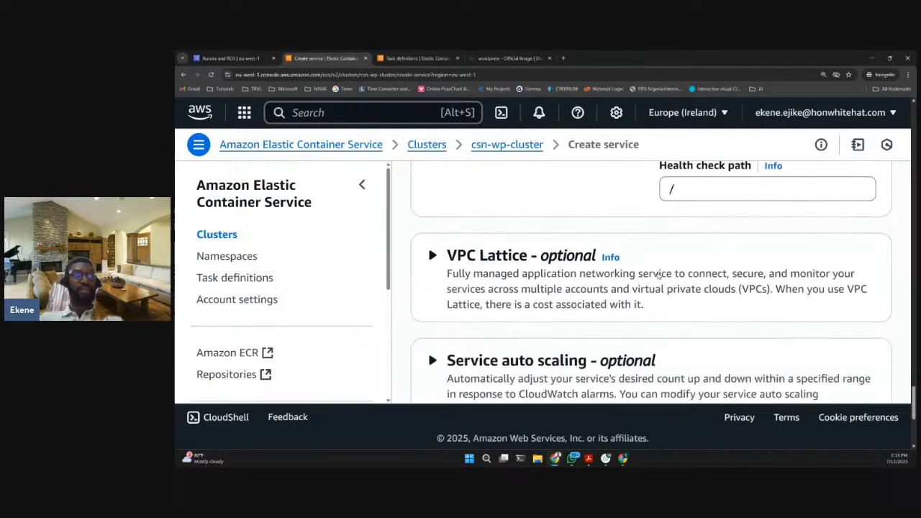
{"action": "scroll", "coordinate": [658, 275], "scroll_direction": "down", "scroll_amount": 2}
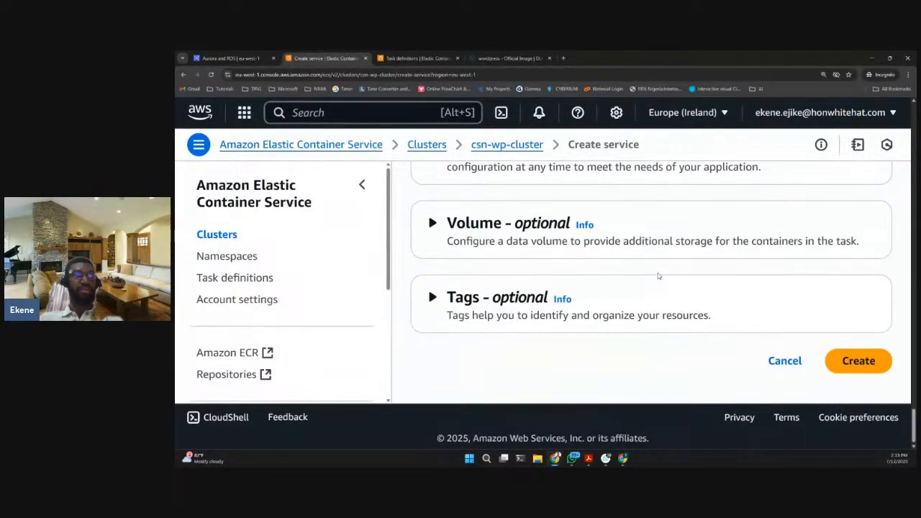
{"action": "scroll", "coordinate": [658, 276], "scroll_direction": "up", "scroll_amount": 2}
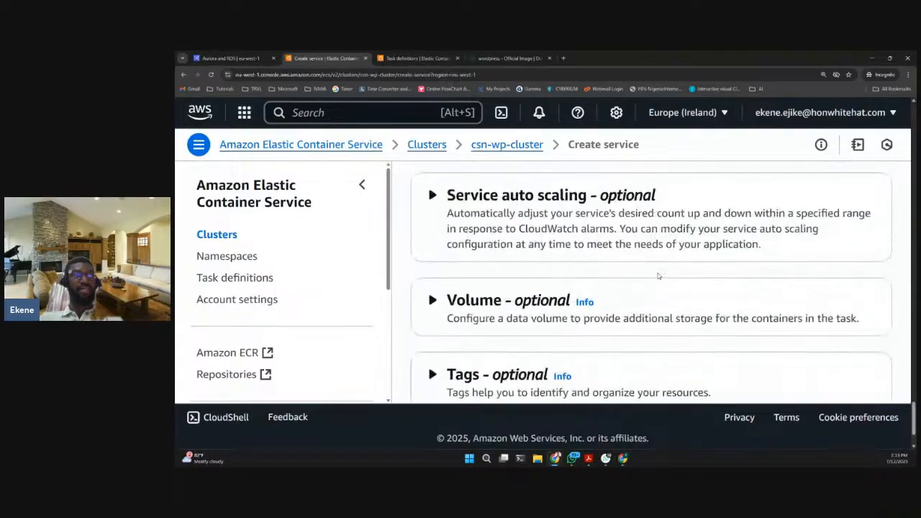
{"action": "scroll", "coordinate": [658, 276], "scroll_direction": "down", "scroll_amount": 2}
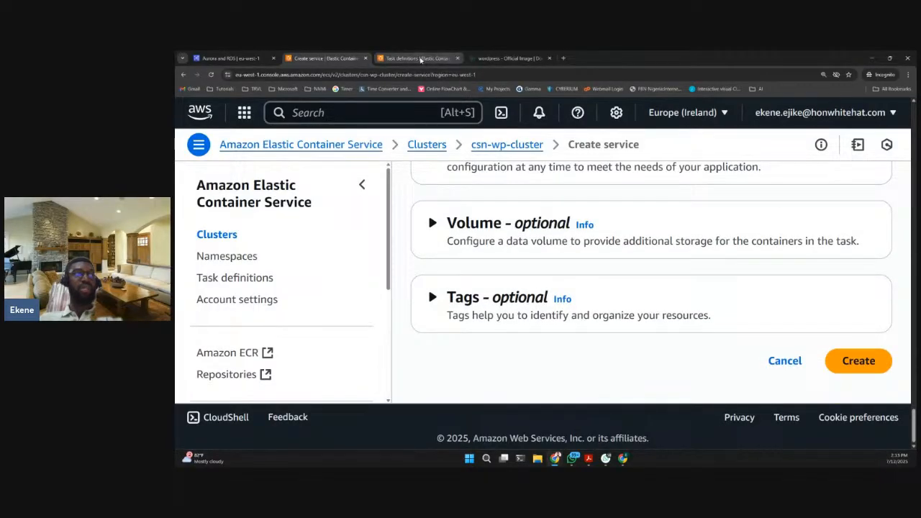
- Duplicate the Task definitions browser tab
{"action": "left_click", "coordinate": [420, 58]}
{"action": "right_click", "coordinate": [420, 59]}
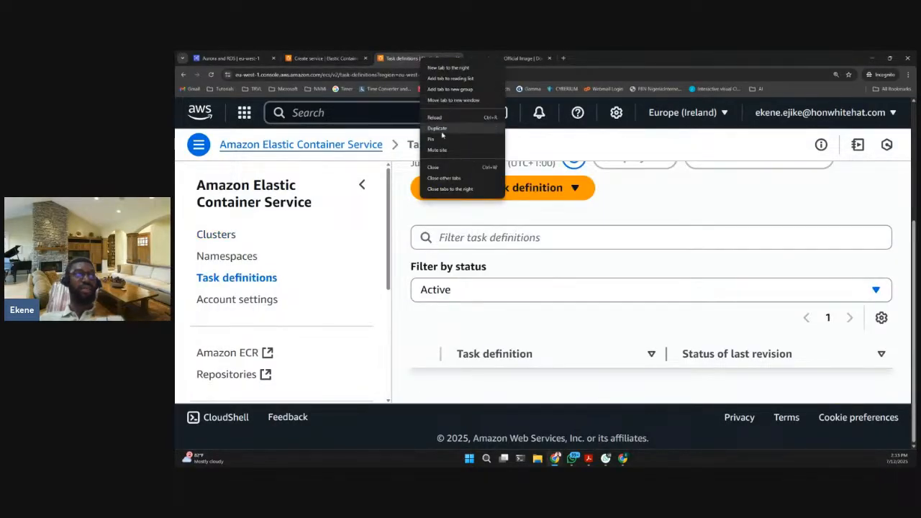
{"action": "left_click", "coordinate": [442, 131]}
- Return to the service creation form and check its assigned security group and public IP setting
{"action": "left_click", "coordinate": [346, 57]}
{"action": "scroll", "coordinate": [603, 231], "scroll_direction": "up", "scroll_amount": 15}
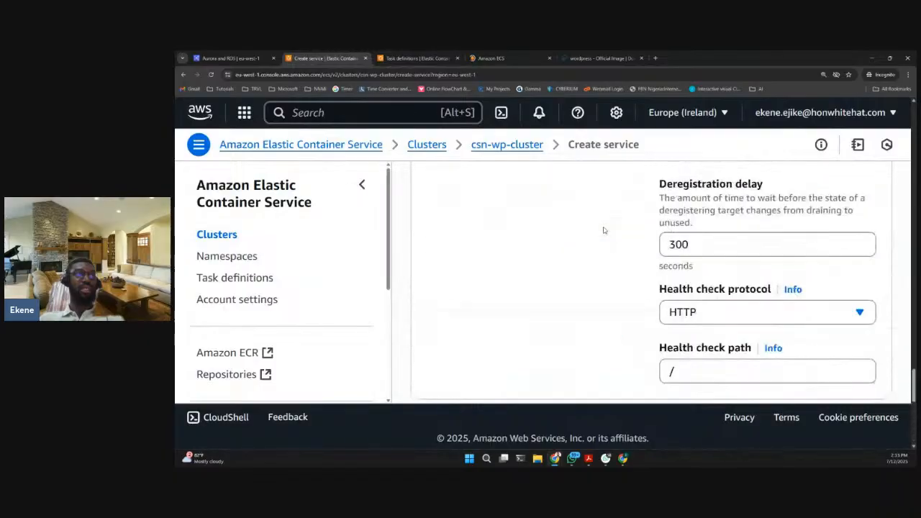
{"action": "scroll", "coordinate": [605, 230], "scroll_direction": "up", "scroll_amount": 15}
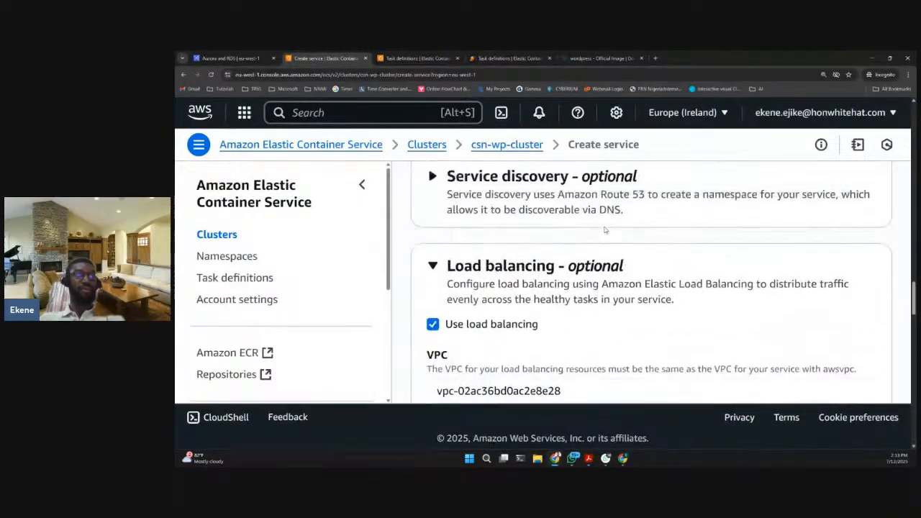
{"action": "scroll", "coordinate": [605, 230], "scroll_direction": "up", "scroll_amount": 2}
{"action": "scroll", "coordinate": [605, 229], "scroll_direction": "down", "scroll_amount": 2}
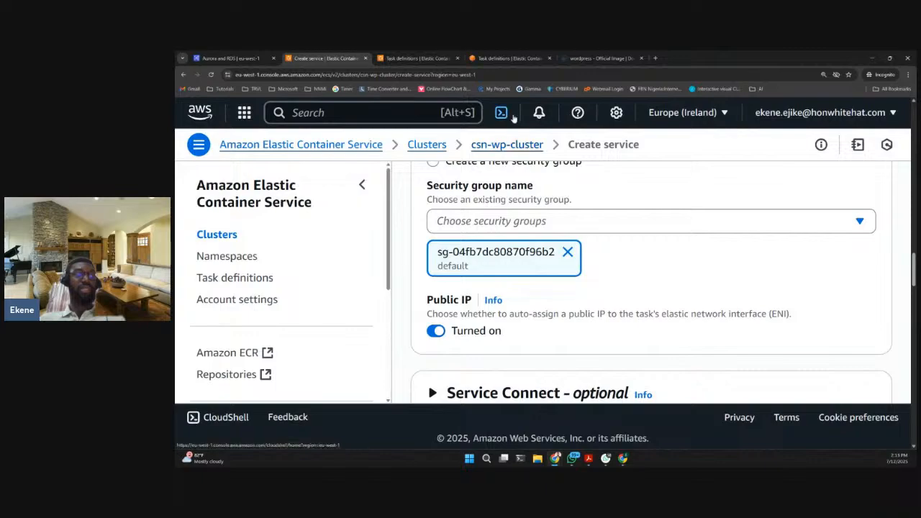
- In the duplicated browser tab, search the AWS console for security groups and open the VPC feature
{"action": "left_click", "coordinate": [509, 58]}
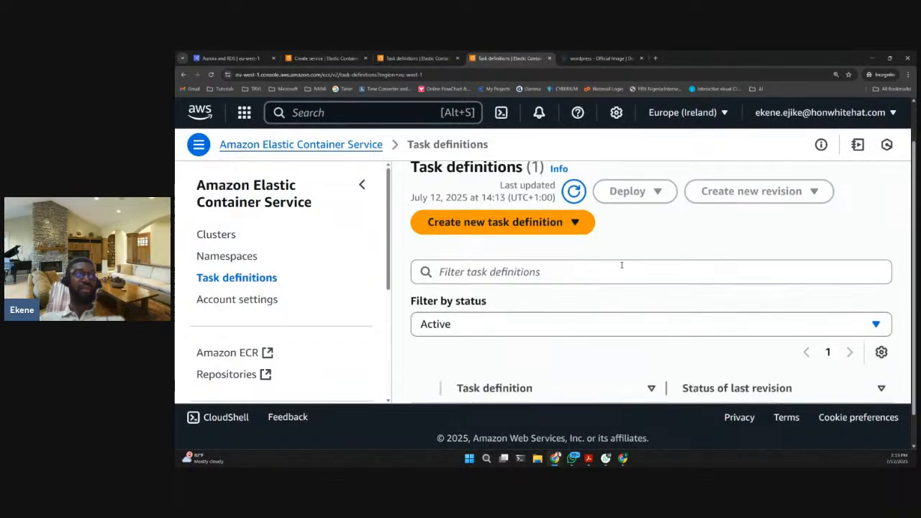
{"action": "scroll", "coordinate": [621, 263], "scroll_direction": "down", "scroll_amount": 1}
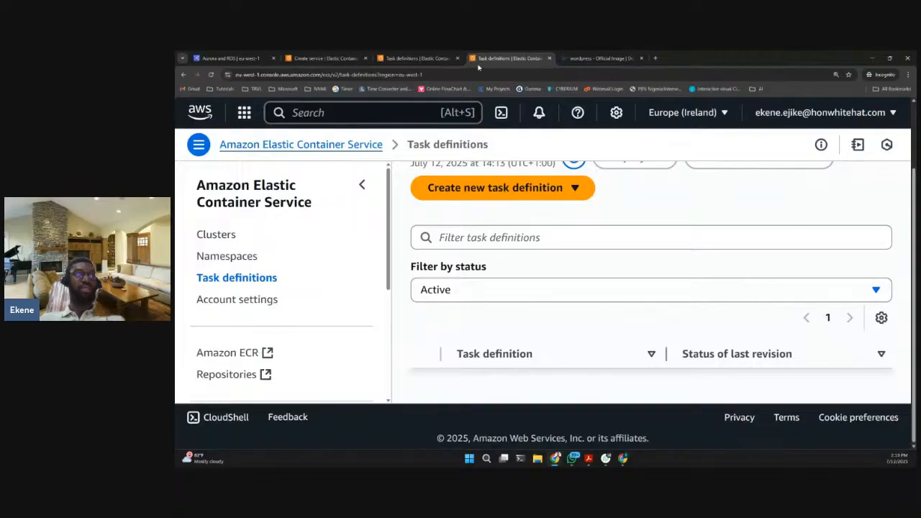
{"action": "left_click", "coordinate": [345, 118]}
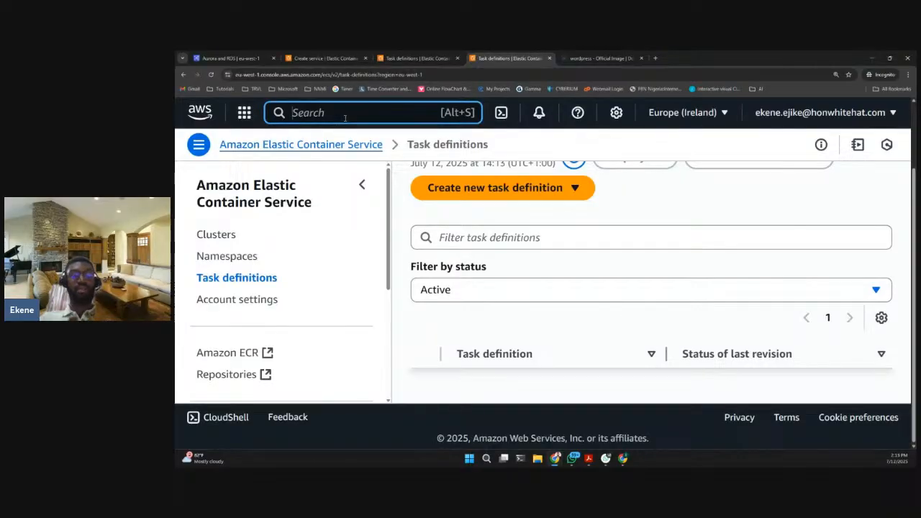
{"action": "type", "text": "vpc"}
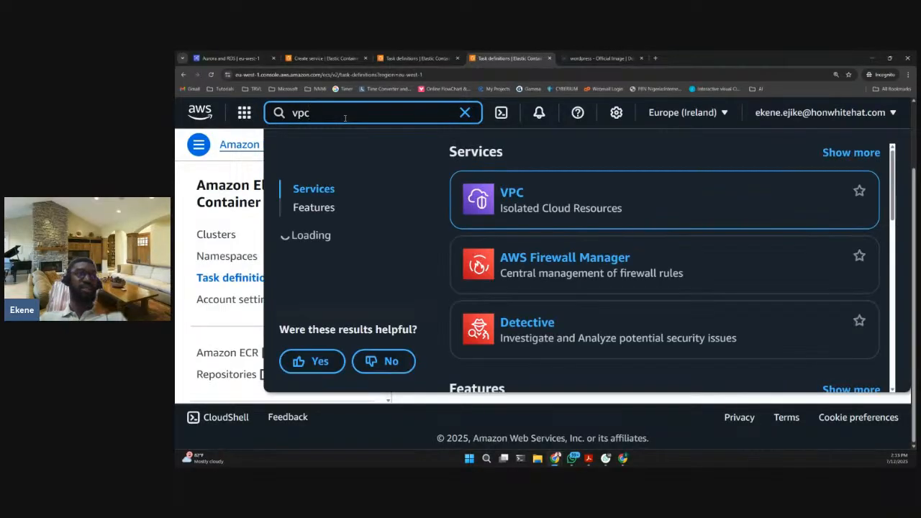
{"action": "mouse_move", "coordinate": [508, 198]}
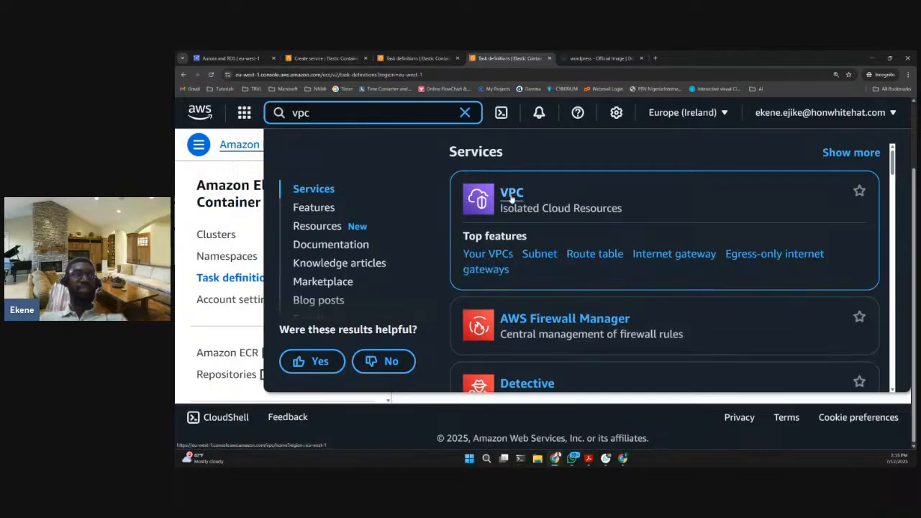
{"action": "double_click", "coordinate": [377, 116]}
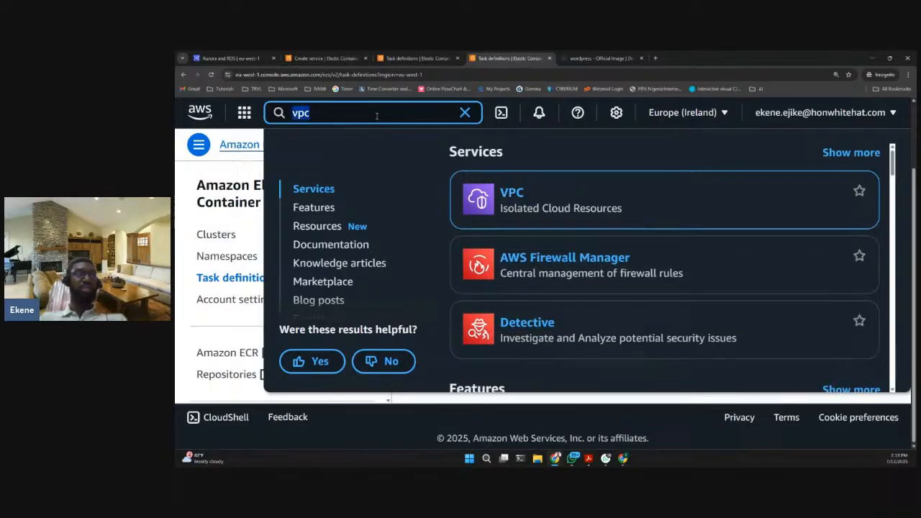
{"action": "type", "text": "securityLAKE"}
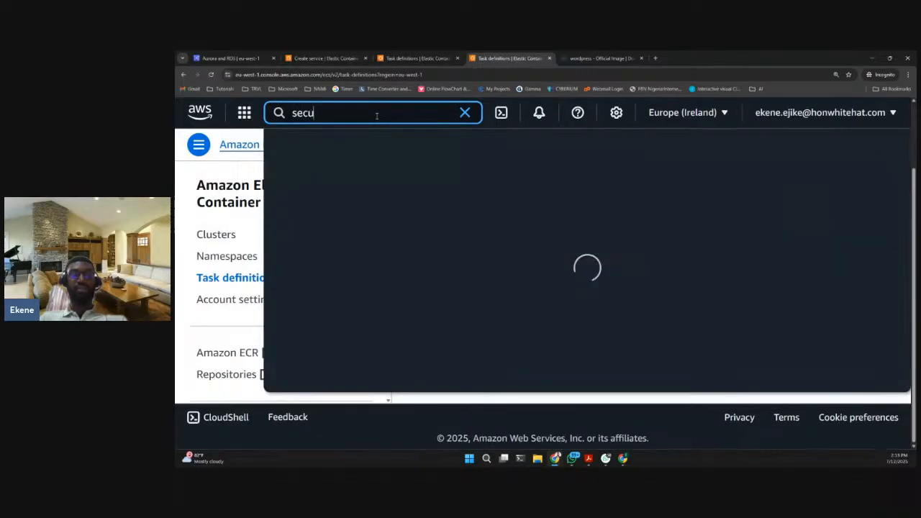
{"action": "key", "text": "BackSpace"}
{"action": "key", "text": "BackSpace"}
{"action": "key", "text": "BackSpace"}
{"action": "key", "text": "BackSpace"}
{"action": "type", "text": "groups"}
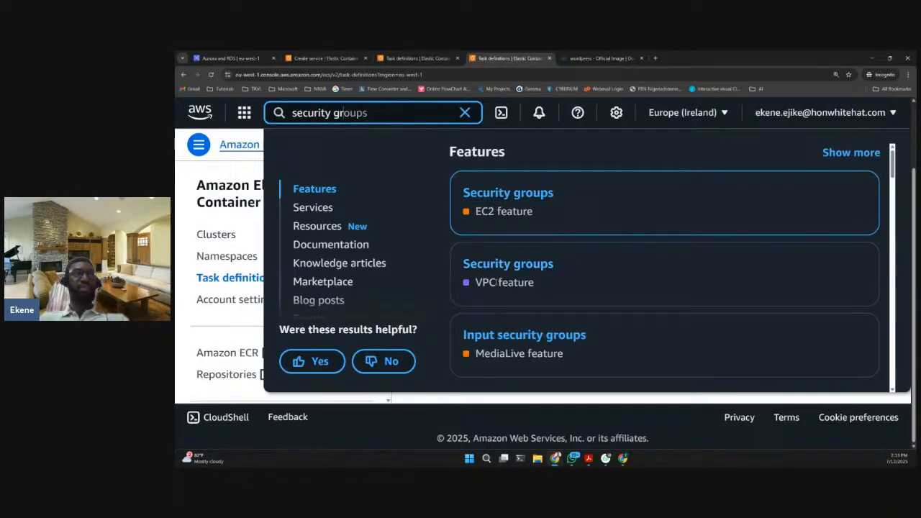
{"action": "left_click", "coordinate": [506, 267]}
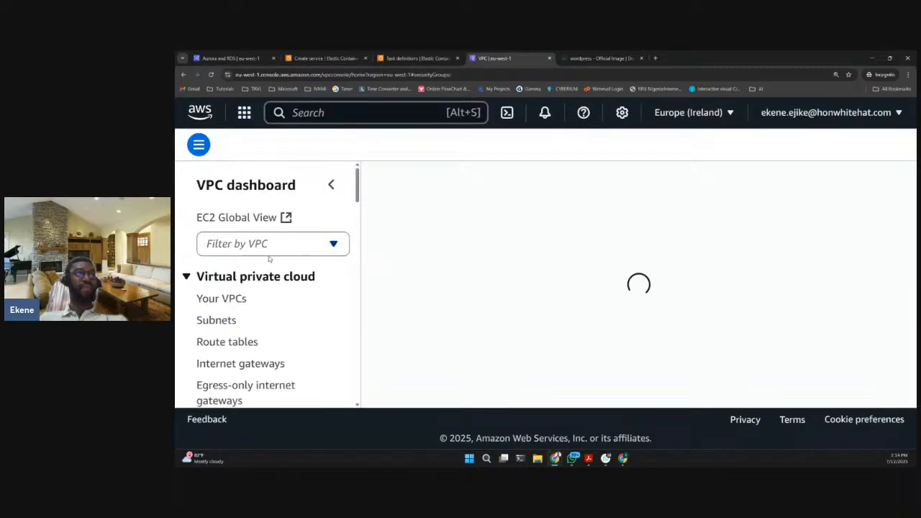
- Shrink the details pane to give the security groups list more room
{"action": "scroll", "coordinate": [312, 295], "scroll_direction": "down", "scroll_amount": 2}
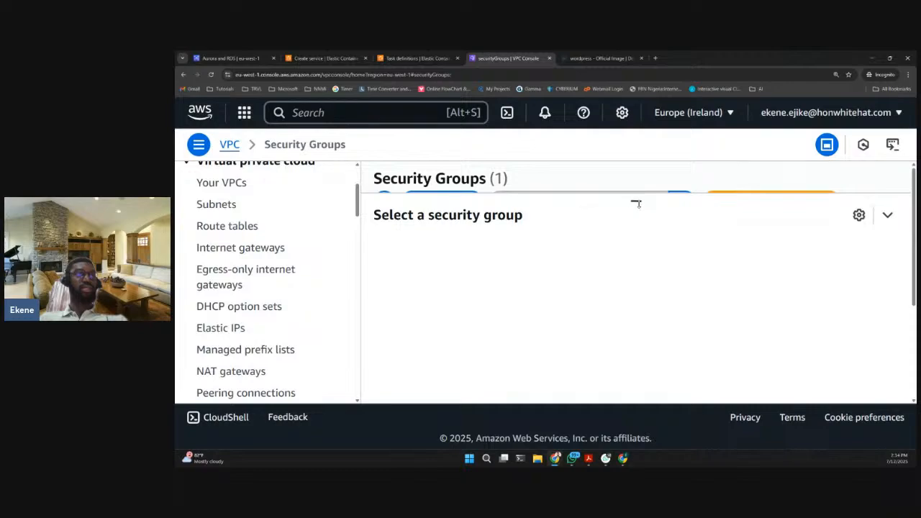
{"action": "left_click_drag", "start_coordinate": [635, 203], "coordinate": [638, 330]}
{"action": "scroll", "coordinate": [617, 224], "scroll_direction": "down", "scroll_amount": 1}
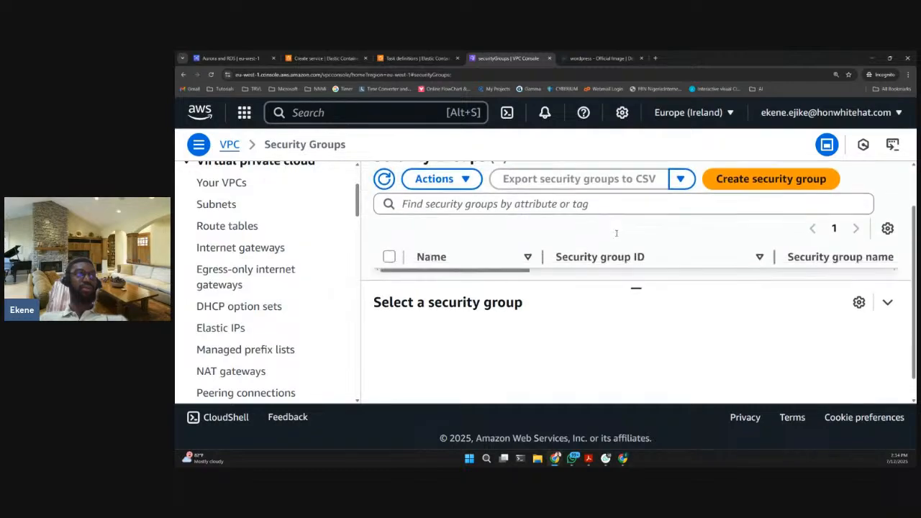
{"action": "scroll", "coordinate": [573, 232], "scroll_direction": "up", "scroll_amount": 1}
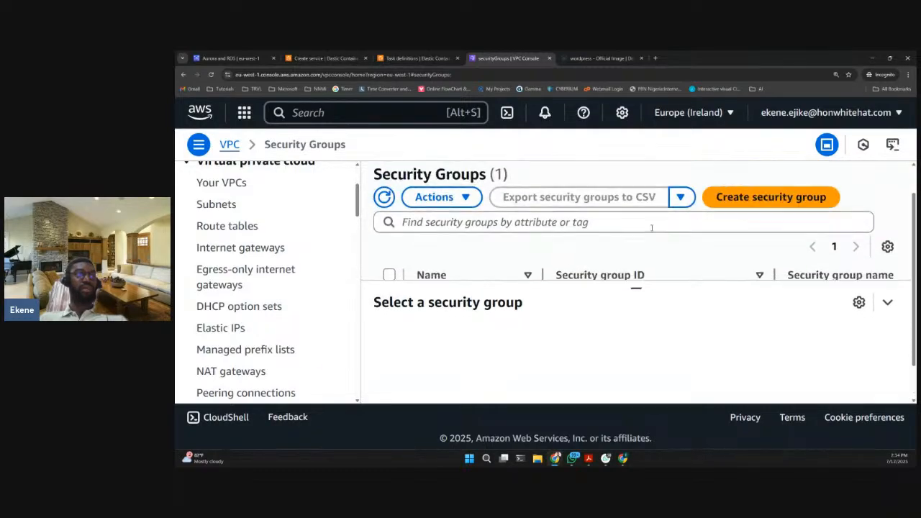
{"action": "scroll", "coordinate": [652, 228], "scroll_direction": "down", "scroll_amount": 1}
- Set the browser zoom to 175% and open the details of the default security group
{"action": "left_click", "coordinate": [908, 74]}
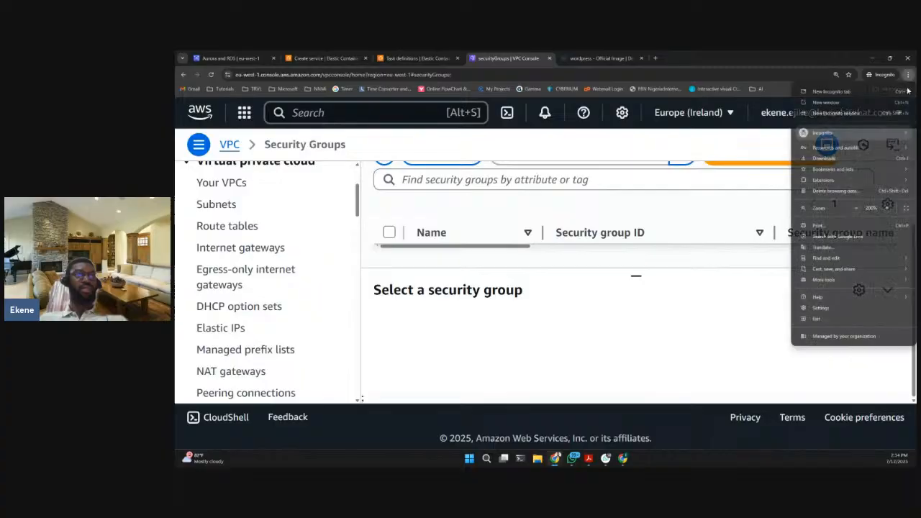
{"action": "left_click", "coordinate": [856, 208]}
{"action": "left_click", "coordinate": [857, 209]}
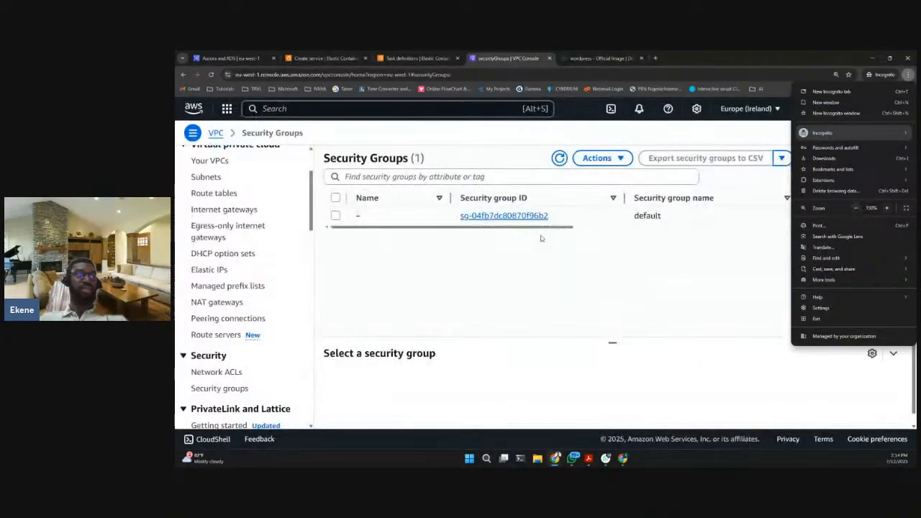
{"action": "left_click", "coordinate": [887, 208]}
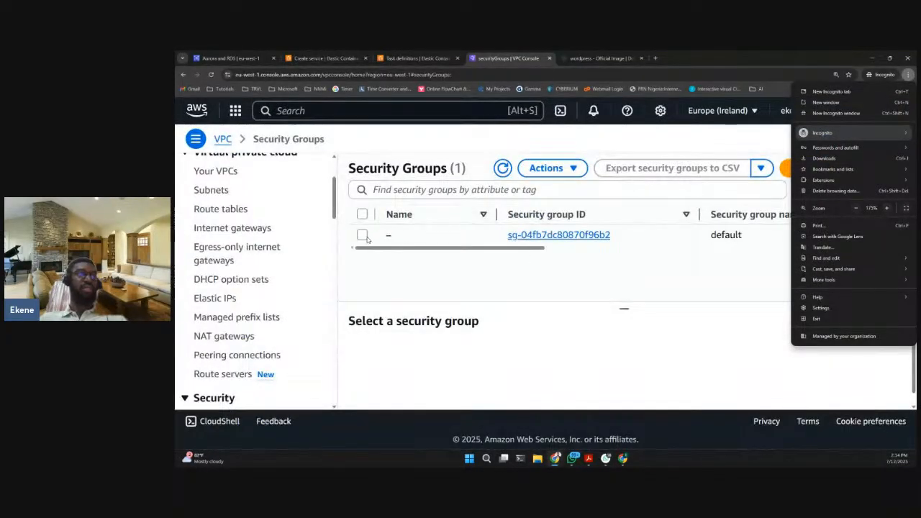
{"action": "left_click", "coordinate": [430, 249]}
{"action": "left_click", "coordinate": [560, 256]}
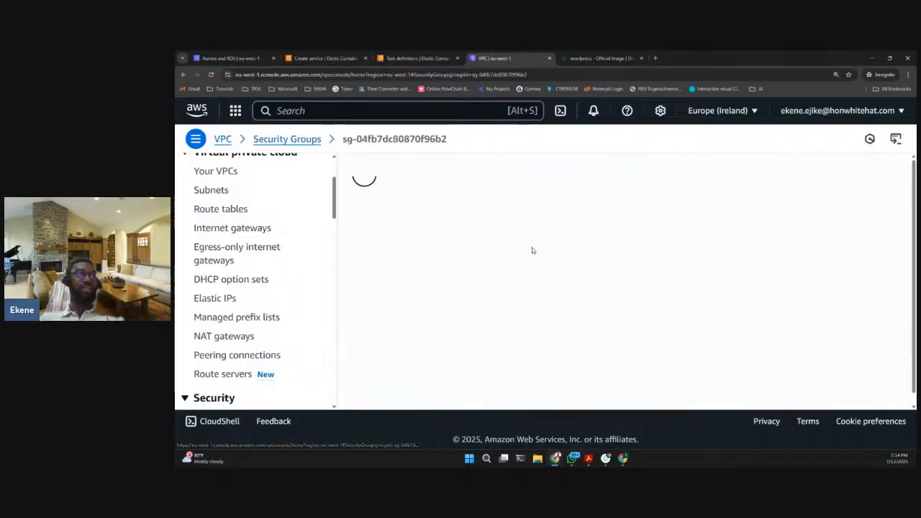
- Set the browser zoom to 200%
{"action": "left_click", "coordinate": [908, 74]}
{"action": "left_click", "coordinate": [887, 208]}
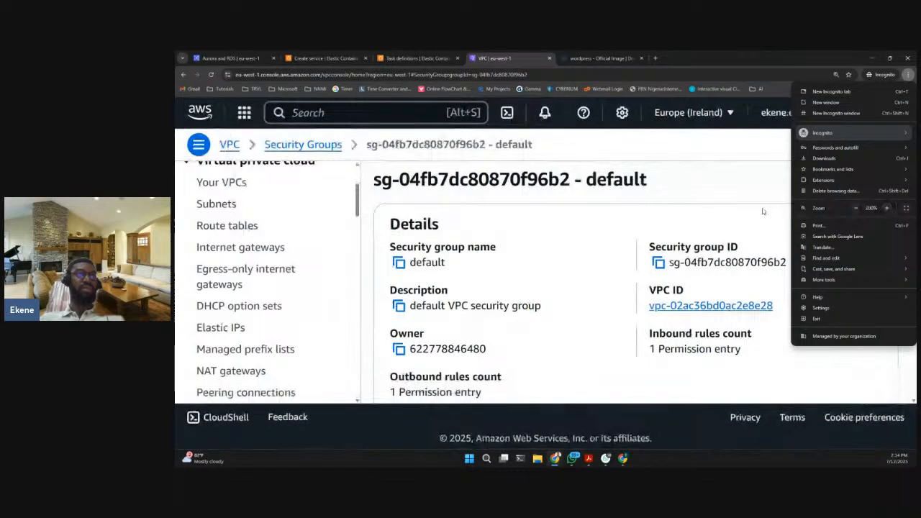
{"action": "left_click", "coordinate": [600, 252]}
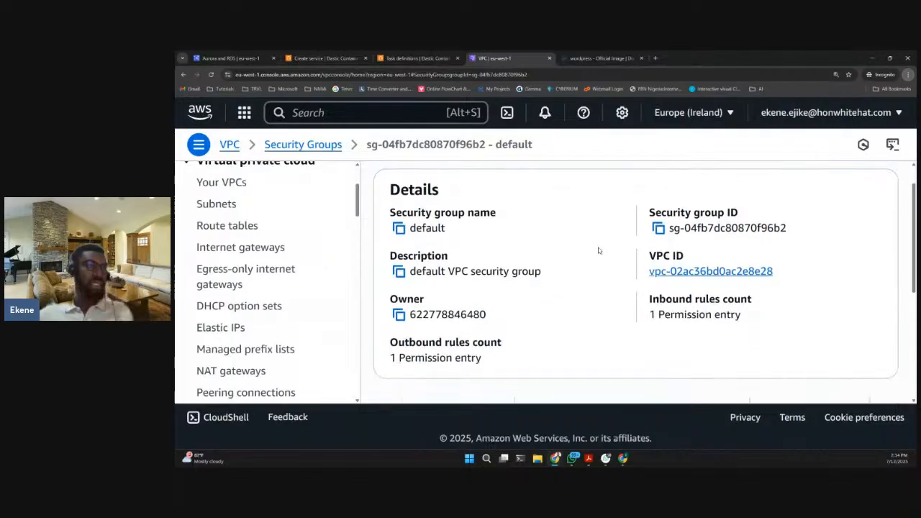
- Examine the default security group's outbound rule, including its protocol, port range and destination
{"action": "scroll", "coordinate": [576, 274], "scroll_direction": "down", "scroll_amount": 4}
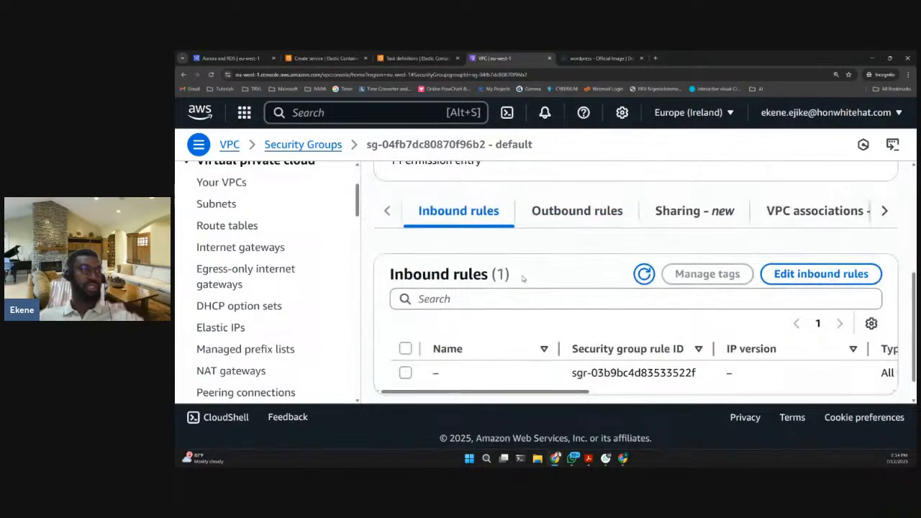
{"action": "left_click", "coordinate": [557, 217]}
{"action": "scroll", "coordinate": [574, 362], "scroll_direction": "down", "scroll_amount": 1}
{"action": "left_click_drag", "start_coordinate": [577, 362], "coordinate": [825, 362]}
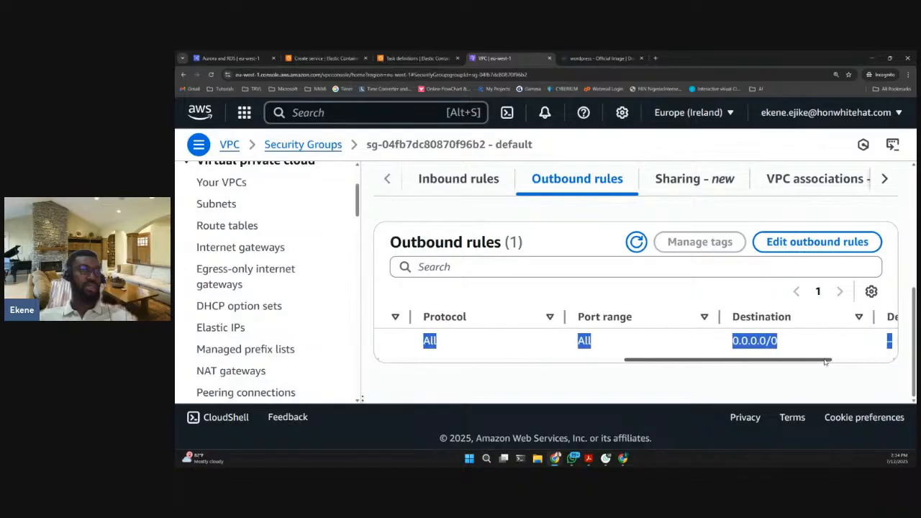
{"action": "left_click", "coordinate": [801, 344]}
{"action": "left_click_drag", "start_coordinate": [743, 358], "coordinate": [424, 370]}
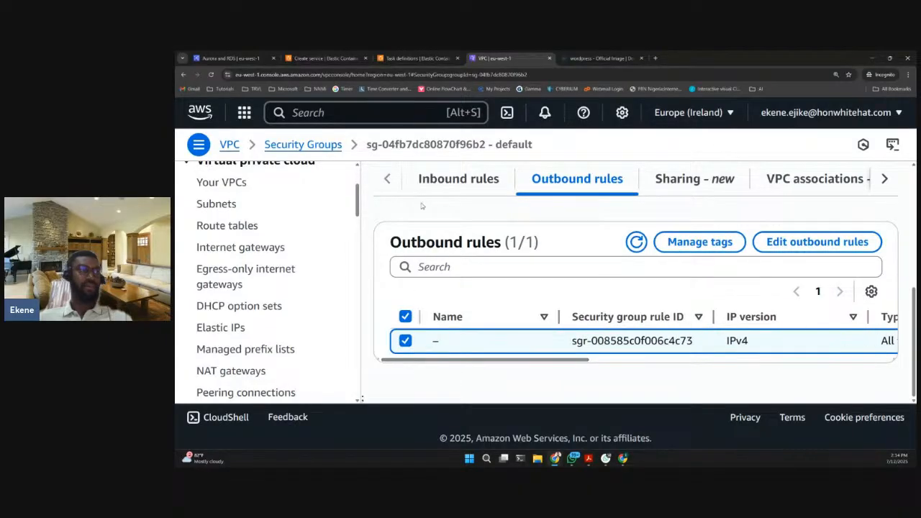
- Check the port range and source of the default security group's inbound rule, and open the inbound rules for editing
{"action": "left_click", "coordinate": [438, 189]}
{"action": "left_click_drag", "start_coordinate": [563, 360], "coordinate": [848, 362]}
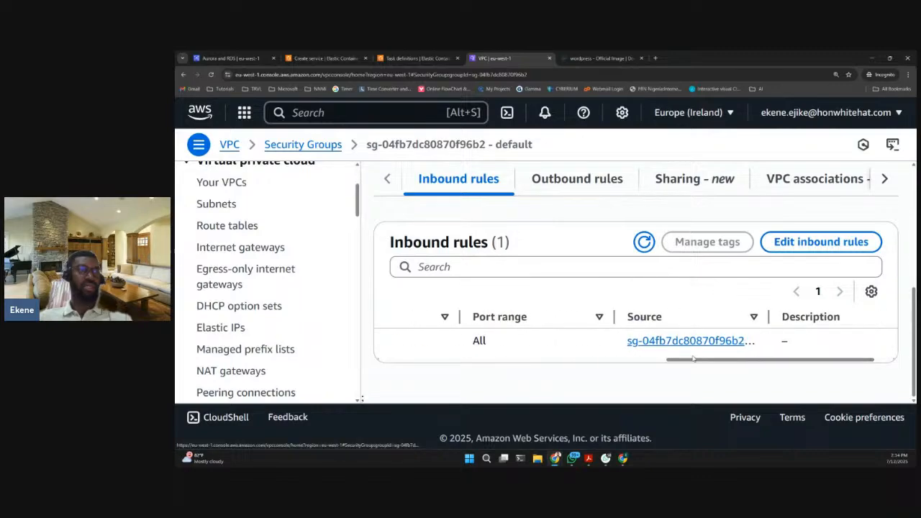
{"action": "left_click_drag", "start_coordinate": [693, 358], "coordinate": [677, 359]}
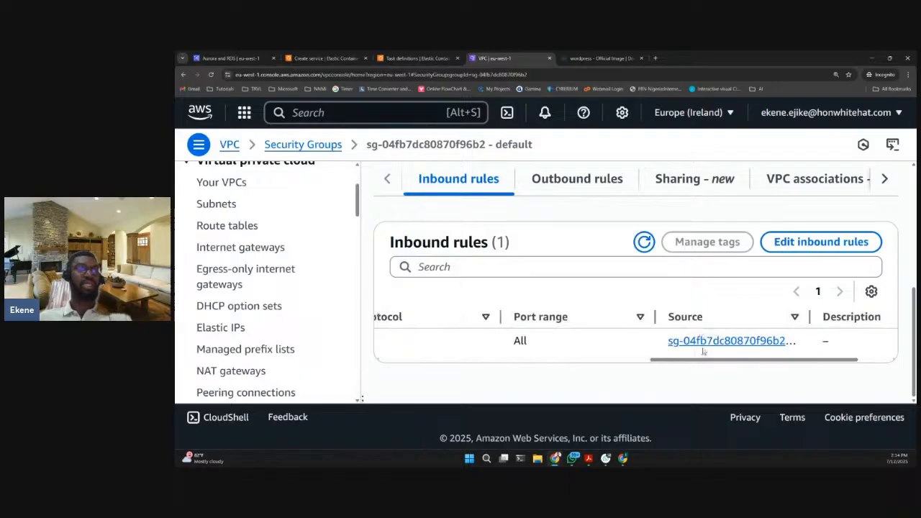
{"action": "left_click", "coordinate": [804, 245]}
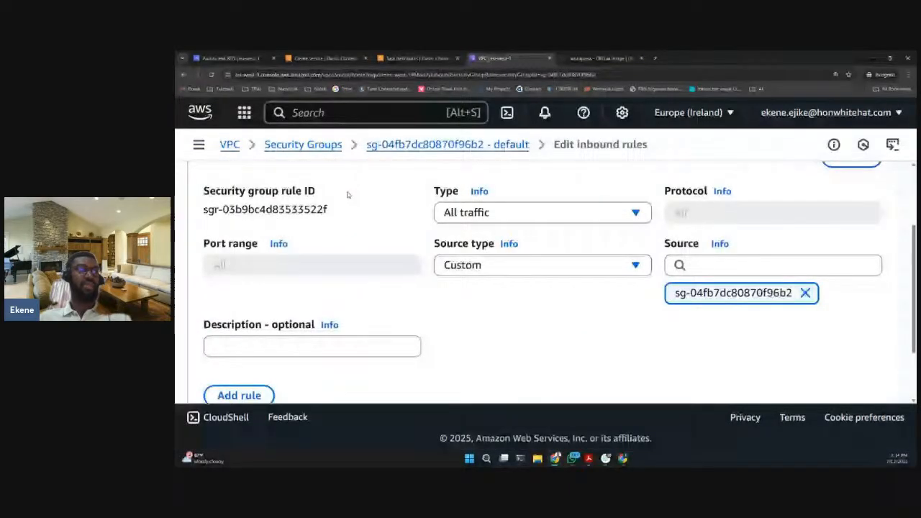
{"action": "scroll", "coordinate": [384, 285], "scroll_direction": "up", "scroll_amount": 1}
{"action": "scroll", "coordinate": [360, 252], "scroll_direction": "down", "scroll_amount": 2}
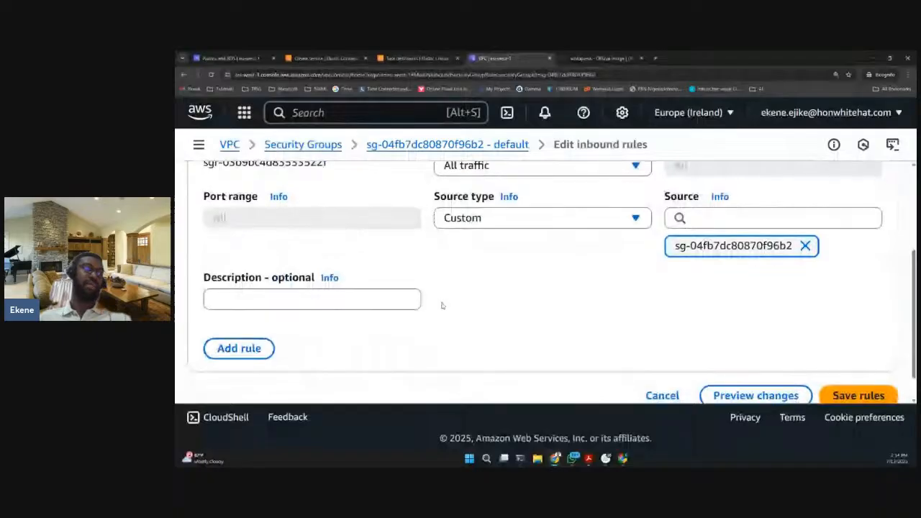
{"action": "scroll", "coordinate": [425, 287], "scroll_direction": "up", "scroll_amount": 2}
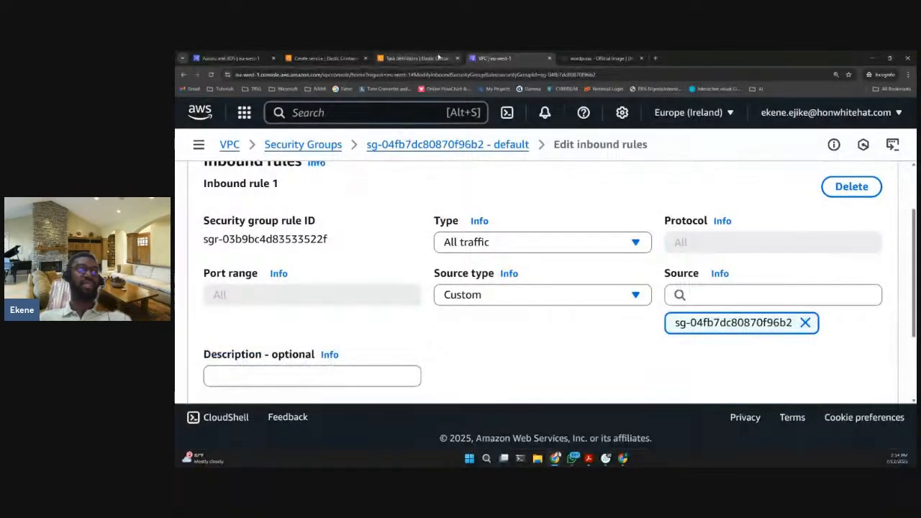
- Return to the service creation form and review its subnets, security group, public IP and load balancing settings
{"action": "left_click", "coordinate": [320, 59]}
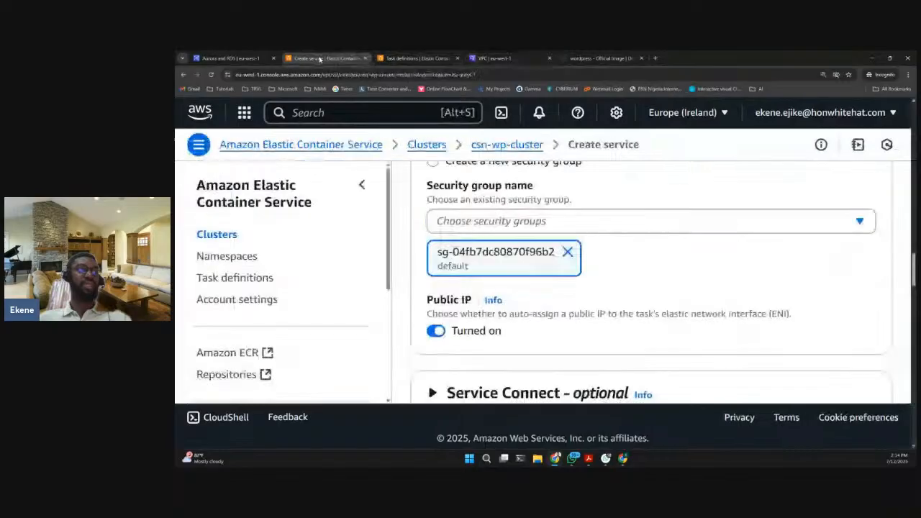
{"action": "scroll", "coordinate": [645, 263], "scroll_direction": "up", "scroll_amount": 3}
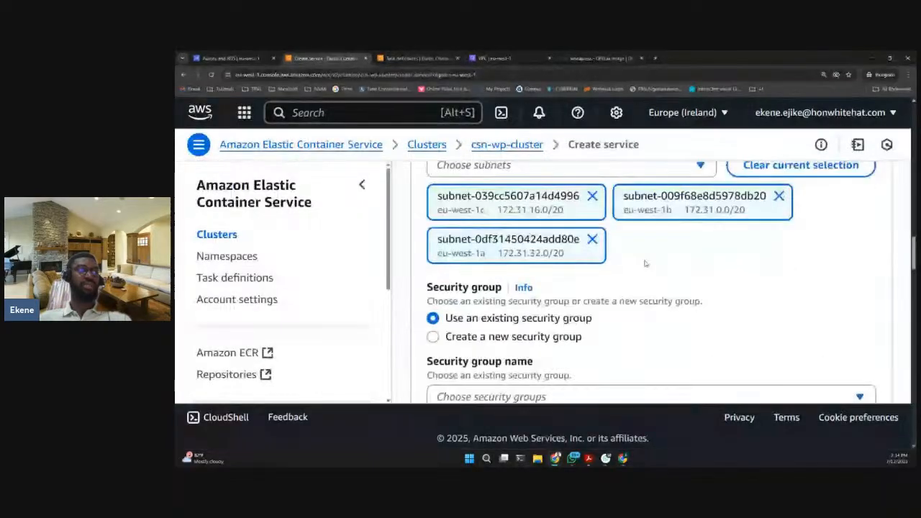
{"action": "scroll", "coordinate": [644, 262], "scroll_direction": "down", "scroll_amount": 3}
{"action": "scroll", "coordinate": [550, 272], "scroll_direction": "down", "scroll_amount": 1}
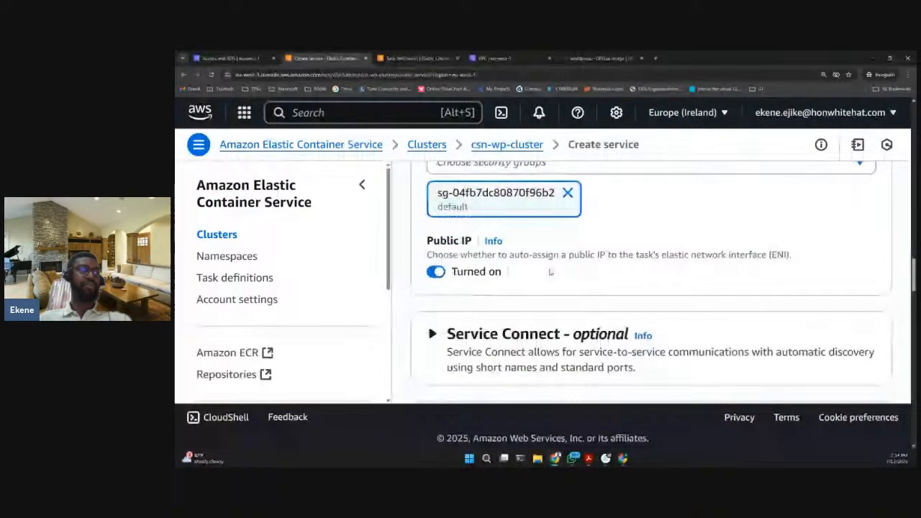
{"action": "scroll", "coordinate": [550, 272], "scroll_direction": "down", "scroll_amount": 4}
{"action": "scroll", "coordinate": [549, 272], "scroll_direction": "down", "scroll_amount": 3}
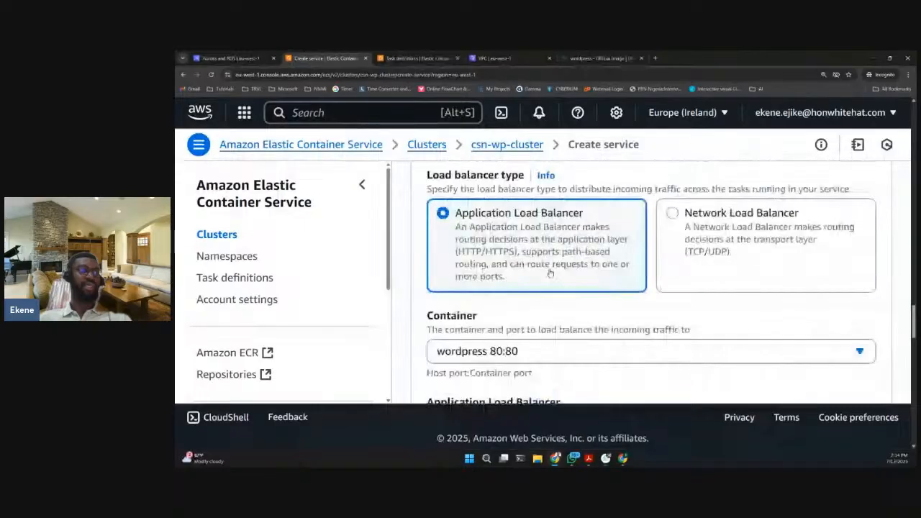
{"action": "scroll", "coordinate": [547, 268], "scroll_direction": "up", "scroll_amount": 2}
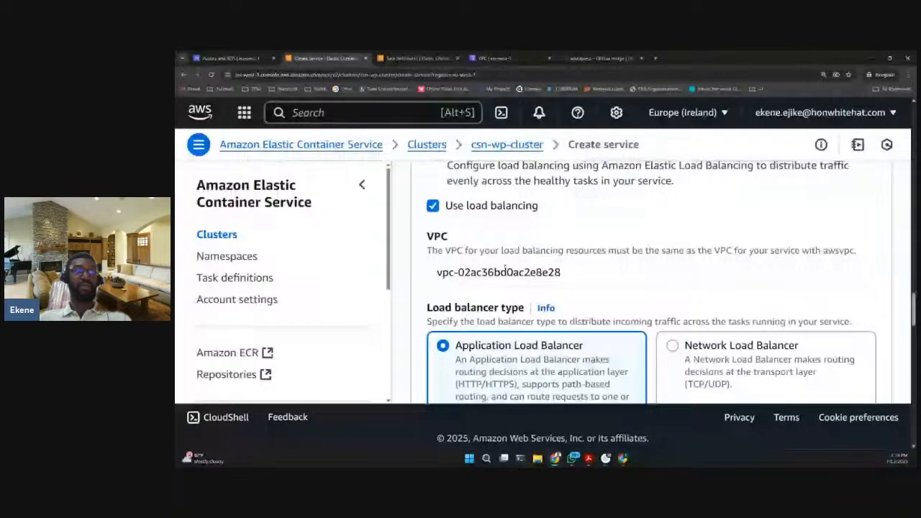
{"action": "scroll", "coordinate": [525, 272], "scroll_direction": "up", "scroll_amount": 1}
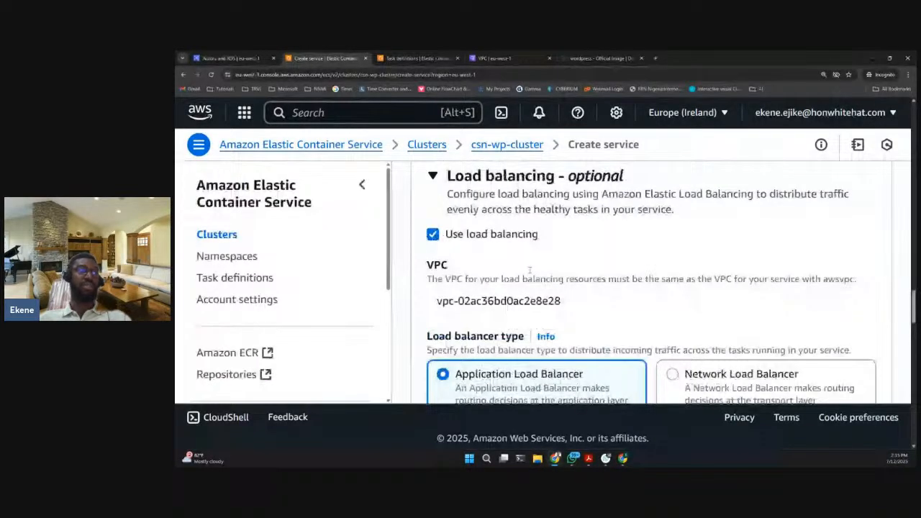
{"action": "scroll", "coordinate": [525, 272], "scroll_direction": "down", "scroll_amount": 2}
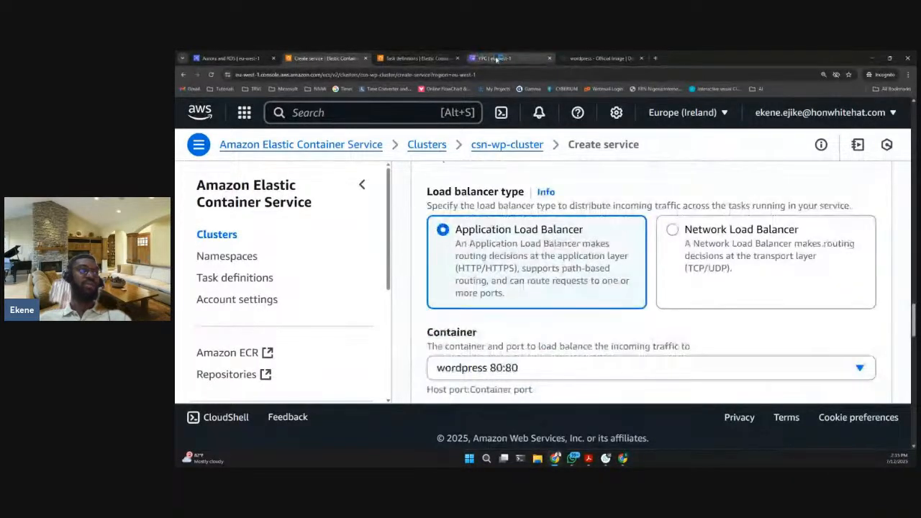
- Go back to the default security group's inbound rules editor and add a second inbound rule
{"action": "left_click", "coordinate": [511, 60]}
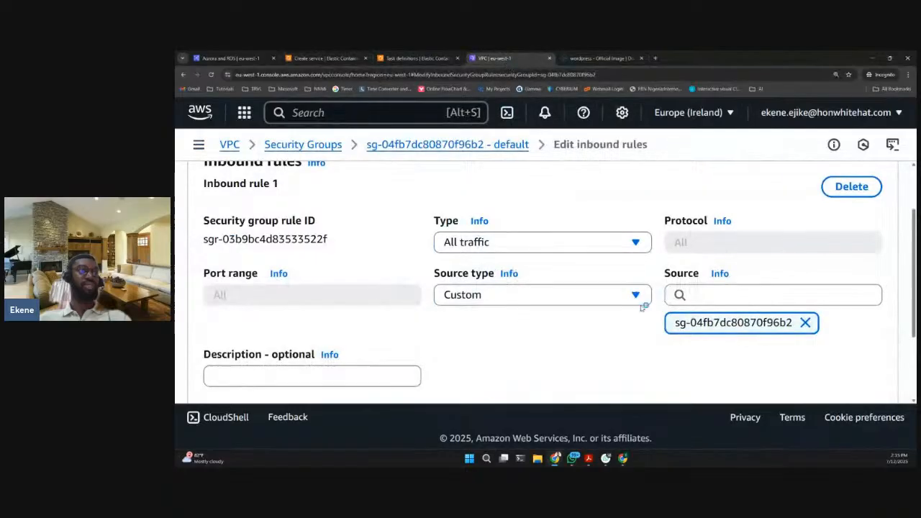
{"action": "scroll", "coordinate": [401, 315], "scroll_direction": "down", "scroll_amount": 1}
{"action": "scroll", "coordinate": [403, 306], "scroll_direction": "down", "scroll_amount": 1}
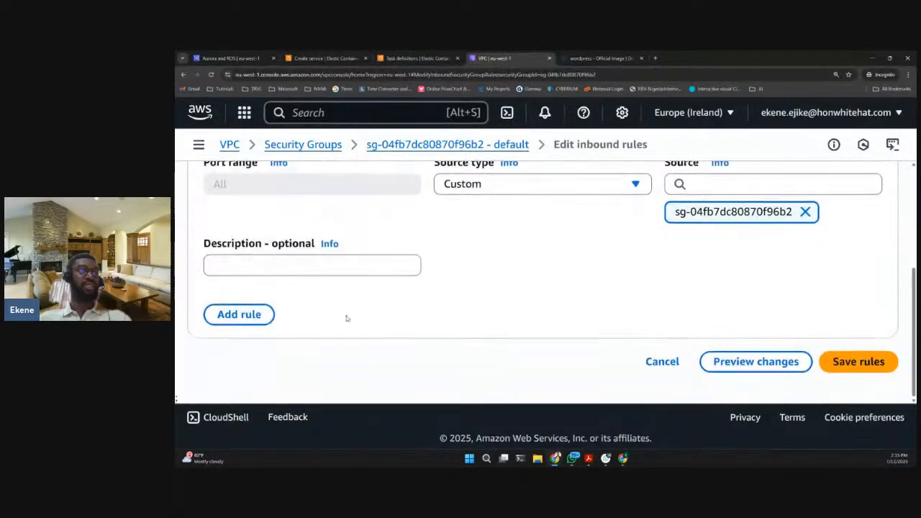
{"action": "left_click", "coordinate": [265, 313]}
{"action": "scroll", "coordinate": [424, 294], "scroll_direction": "down", "scroll_amount": 1}
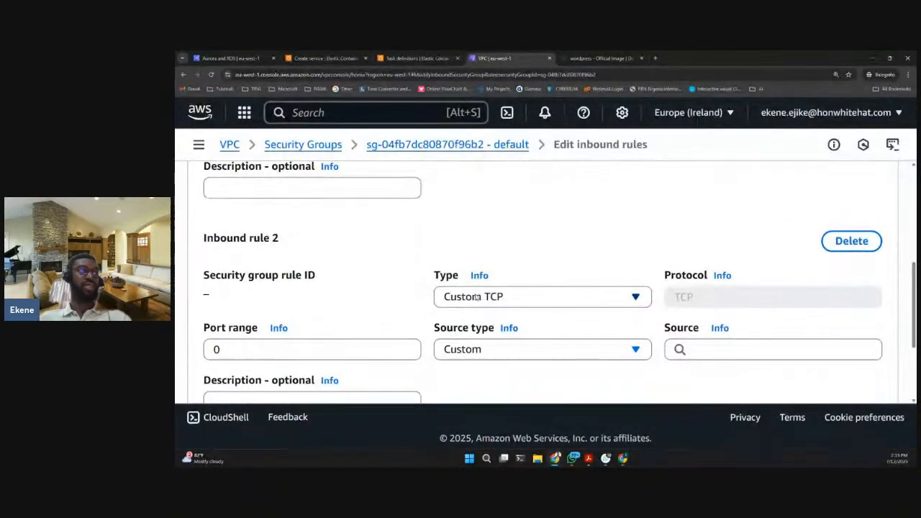
{"action": "scroll", "coordinate": [539, 296], "scroll_direction": "up", "scroll_amount": 2}
{"action": "scroll", "coordinate": [541, 297], "scroll_direction": "down", "scroll_amount": 1}
{"action": "scroll", "coordinate": [540, 296], "scroll_direction": "down", "scroll_amount": 3}
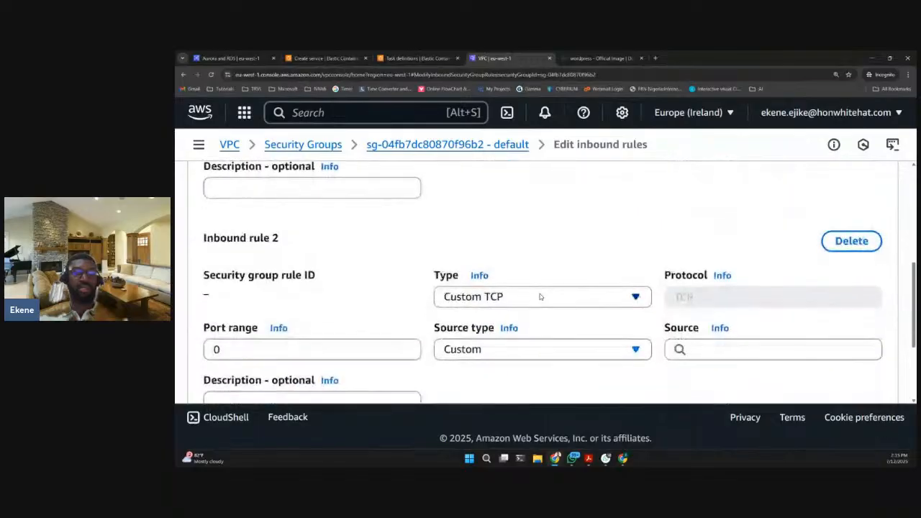
- Set inbound rule 2 to type HTTP with source type Anywhere-IPv4
{"action": "left_click", "coordinate": [497, 260]}
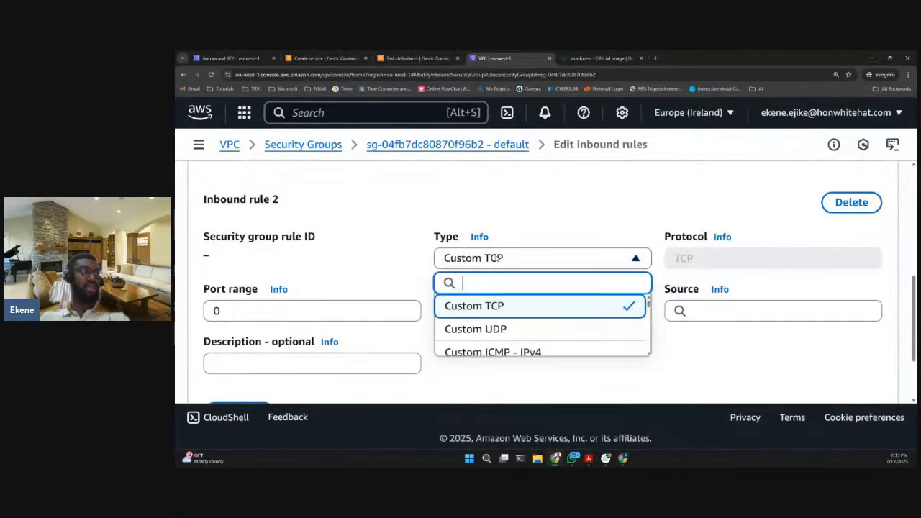
{"action": "scroll", "coordinate": [488, 311], "scroll_direction": "down", "scroll_amount": 1}
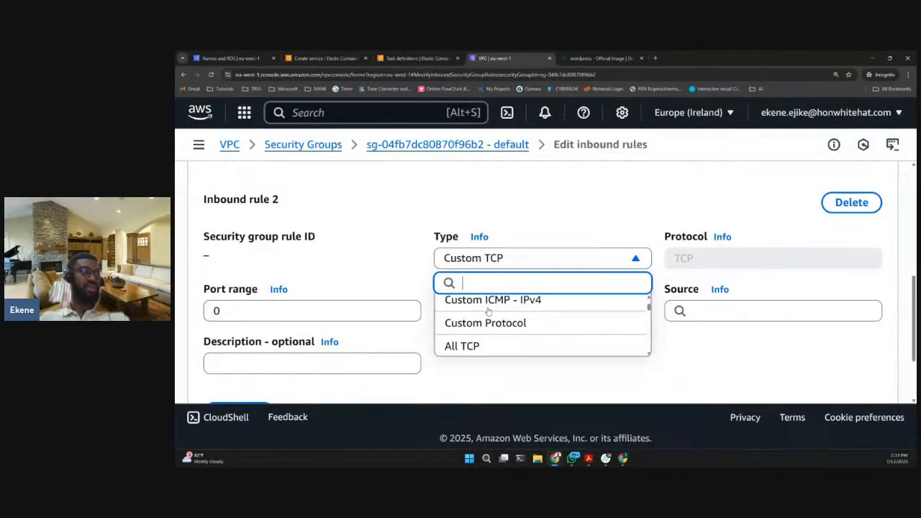
{"action": "scroll", "coordinate": [488, 312], "scroll_direction": "down", "scroll_amount": 2}
{"action": "type", "text": "htt"}
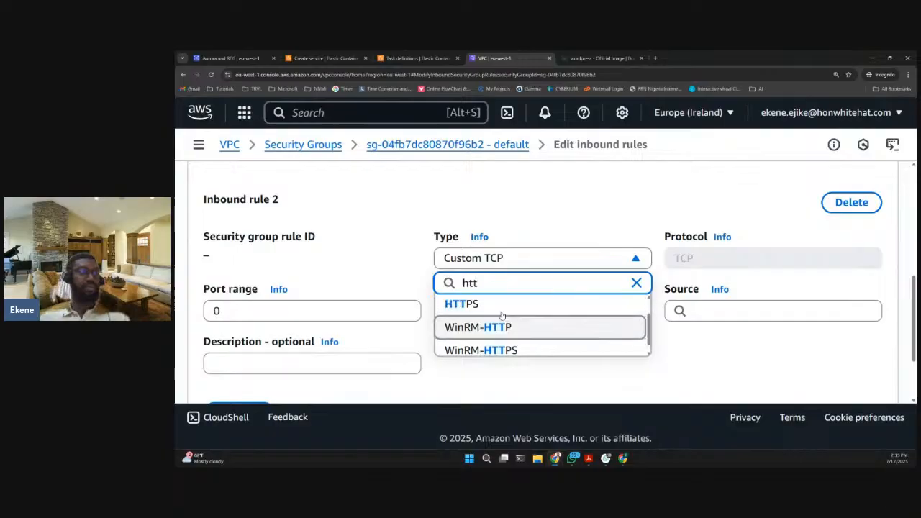
{"action": "scroll", "coordinate": [502, 315], "scroll_direction": "up", "scroll_amount": 1}
{"action": "left_click", "coordinate": [502, 314]}
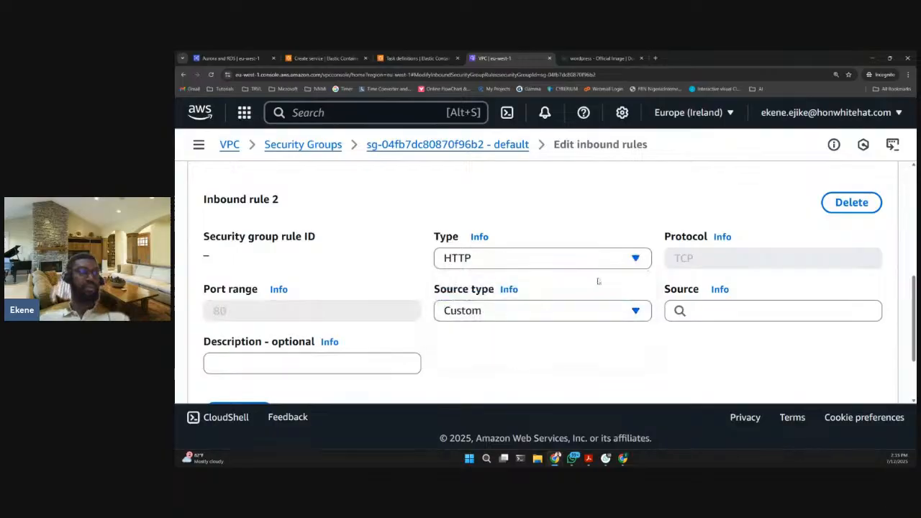
{"action": "left_click", "coordinate": [490, 316]}
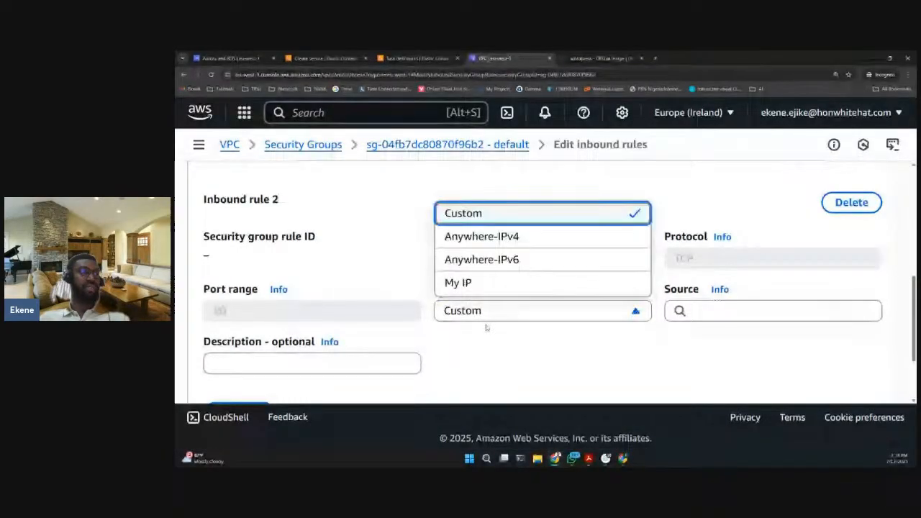
{"action": "left_click", "coordinate": [482, 236]}
- Add a third inbound rule of type HTTPS with source type Anywhere-IPv4
{"action": "scroll", "coordinate": [328, 344], "scroll_direction": "down", "scroll_amount": 1}
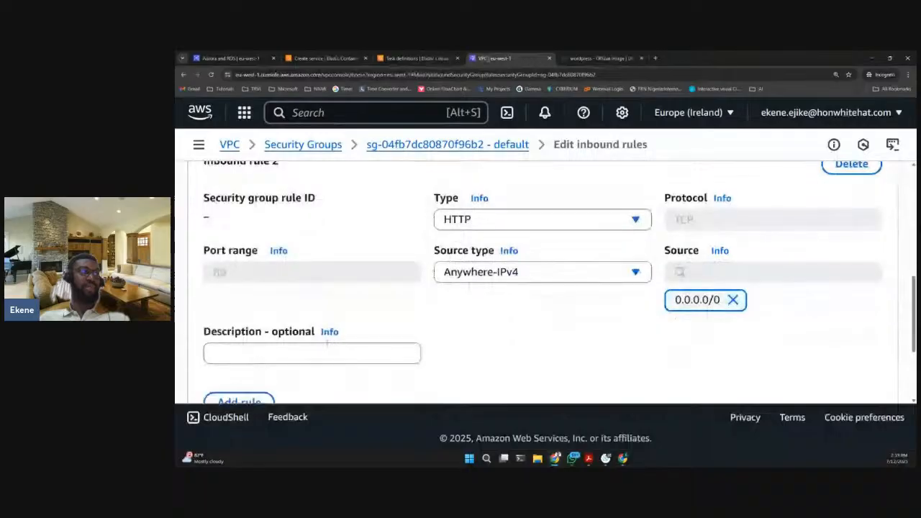
{"action": "scroll", "coordinate": [327, 344], "scroll_direction": "down", "scroll_amount": 1}
{"action": "left_click", "coordinate": [240, 362]}
{"action": "left_click", "coordinate": [472, 281]}
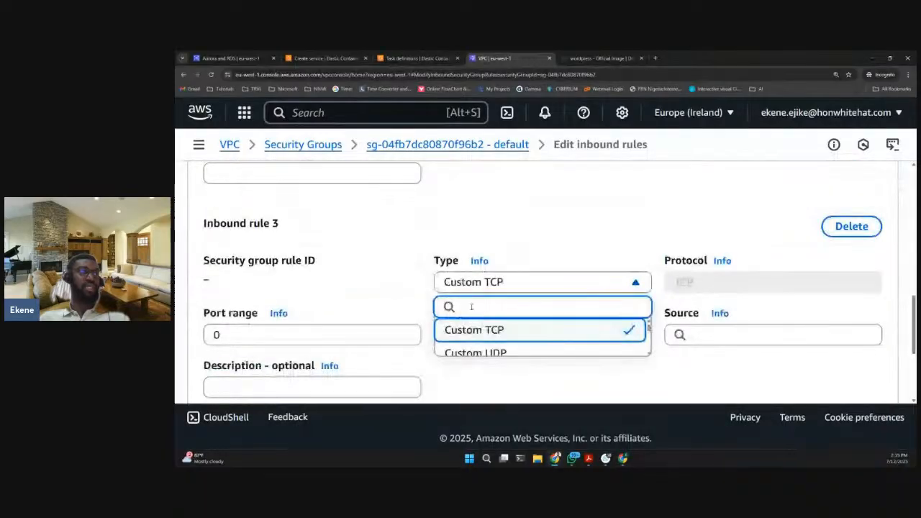
{"action": "type", "text": "htt"}
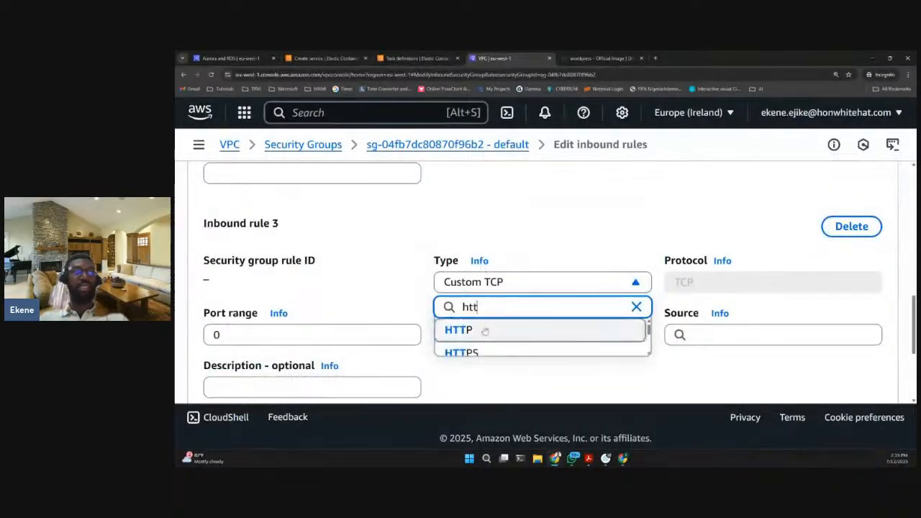
{"action": "scroll", "coordinate": [480, 353], "scroll_direction": "down", "scroll_amount": 2}
{"action": "scroll", "coordinate": [482, 327], "scroll_direction": "up", "scroll_amount": 1}
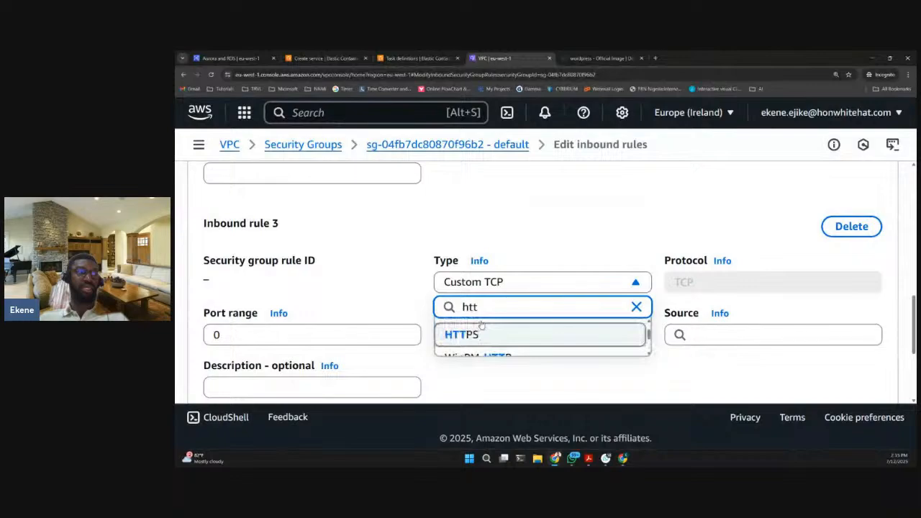
{"action": "left_click", "coordinate": [482, 330]}
{"action": "left_click", "coordinate": [496, 334]}
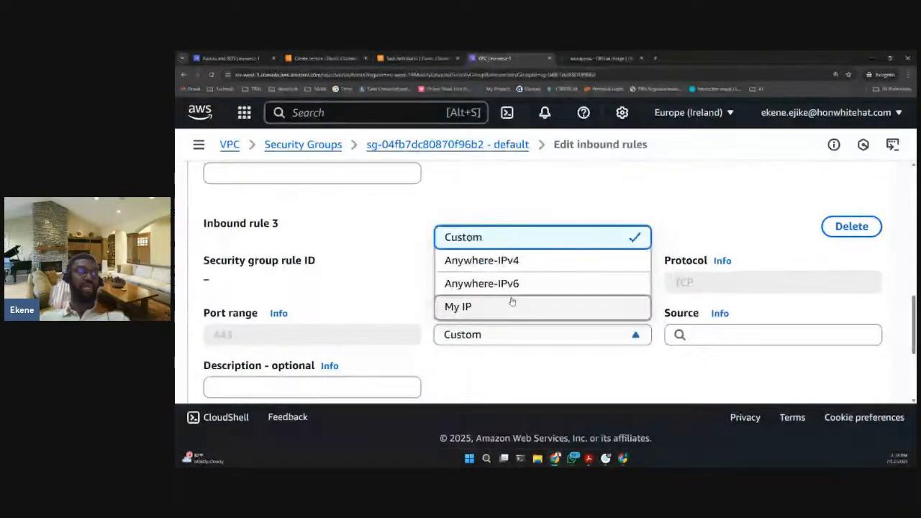
{"action": "left_click", "coordinate": [481, 260]}
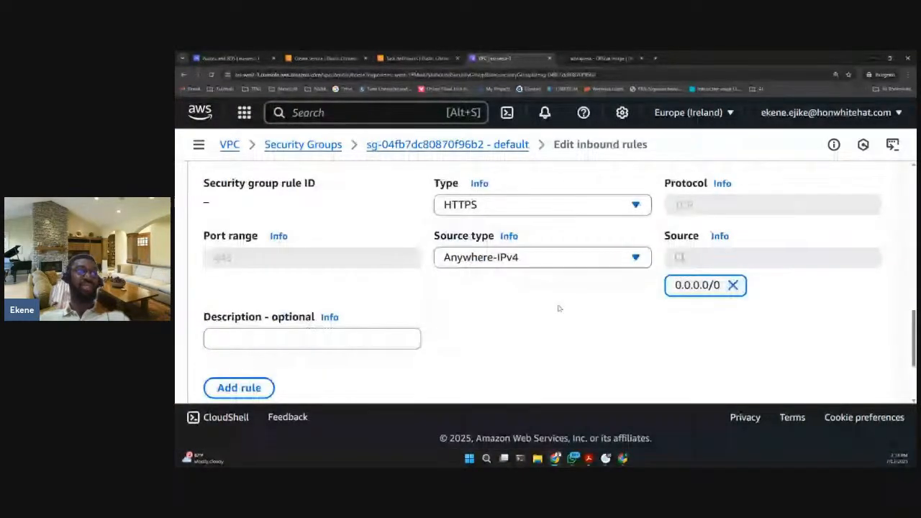
- Review the new HTTP and HTTPS inbound rules and save them to the default security group
{"action": "scroll", "coordinate": [641, 279], "scroll_direction": "up", "scroll_amount": 2}
{"action": "scroll", "coordinate": [641, 280], "scroll_direction": "up", "scroll_amount": 2}
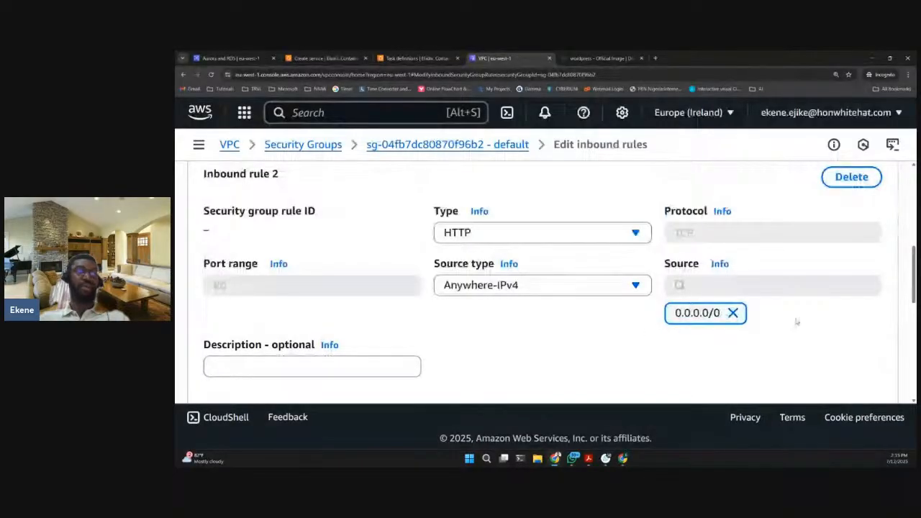
{"action": "scroll", "coordinate": [797, 322], "scroll_direction": "down", "scroll_amount": 3}
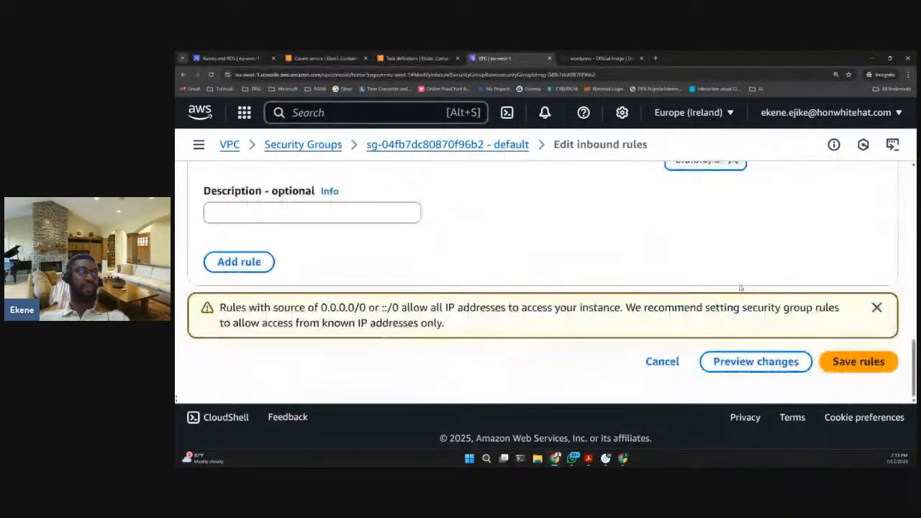
{"action": "left_click", "coordinate": [856, 360]}
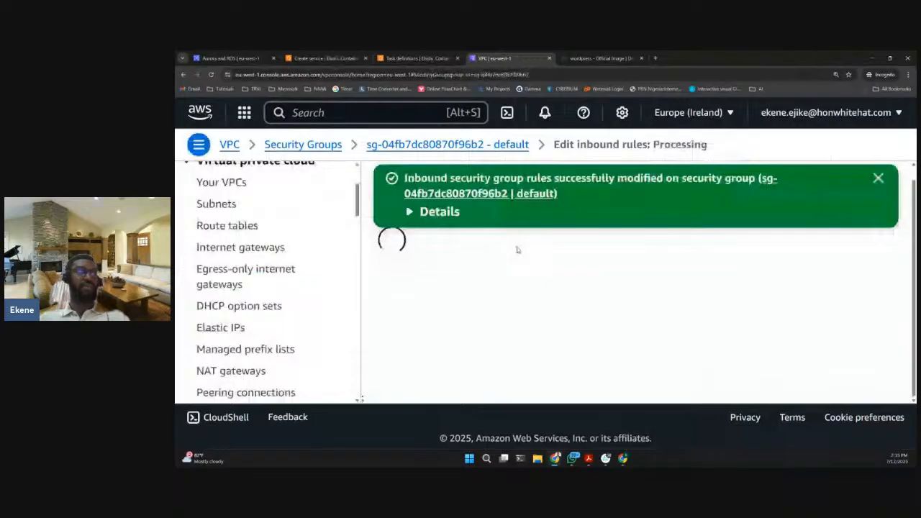
- Examine the type, protocol, port range and source of the saved inbound rules in the default security group
{"action": "scroll", "coordinate": [626, 331], "scroll_direction": "down", "scroll_amount": 5}
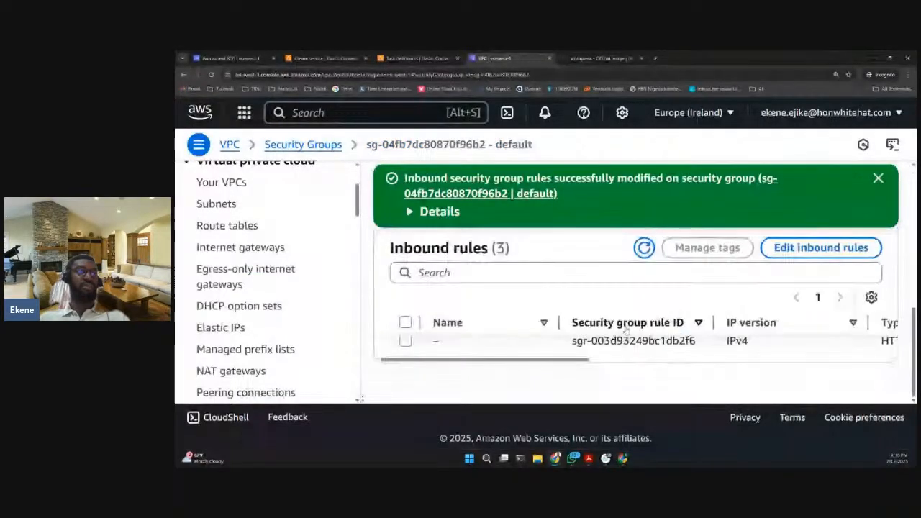
{"action": "scroll", "coordinate": [626, 330], "scroll_direction": "up", "scroll_amount": 3}
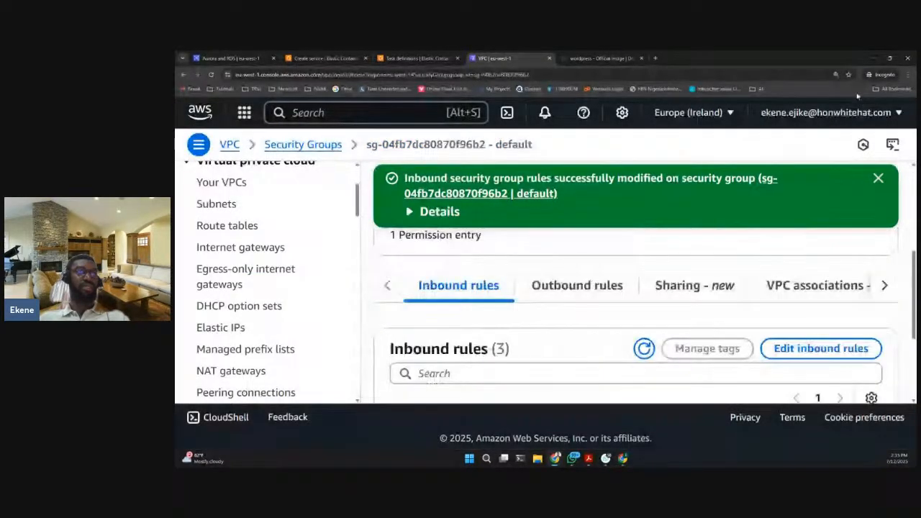
{"action": "left_click", "coordinate": [908, 74]}
{"action": "left_click", "coordinate": [855, 208]}
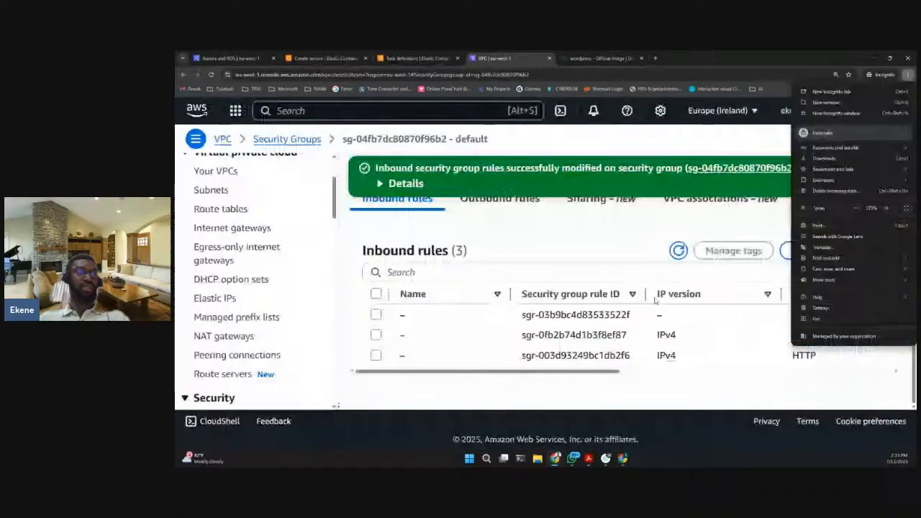
{"action": "left_click_drag", "start_coordinate": [601, 372], "coordinate": [701, 377]}
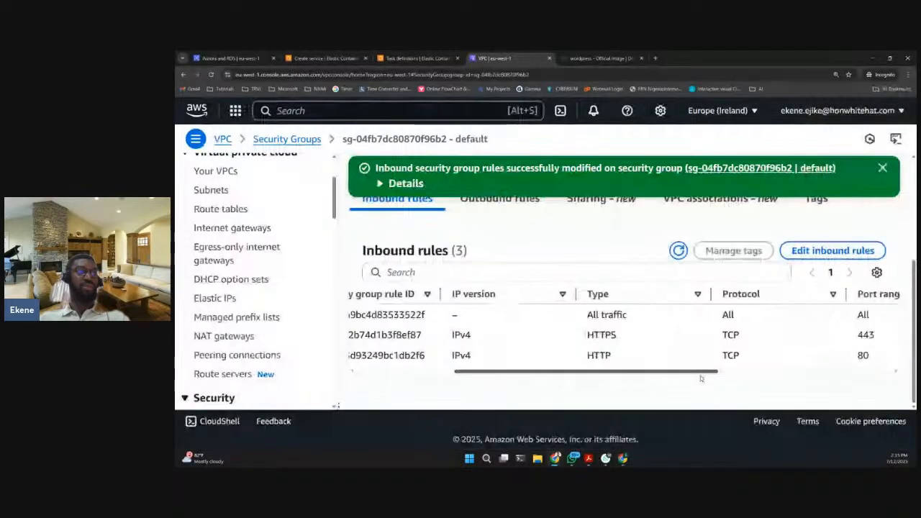
{"action": "left_click_drag", "start_coordinate": [582, 335], "coordinate": [753, 377]}
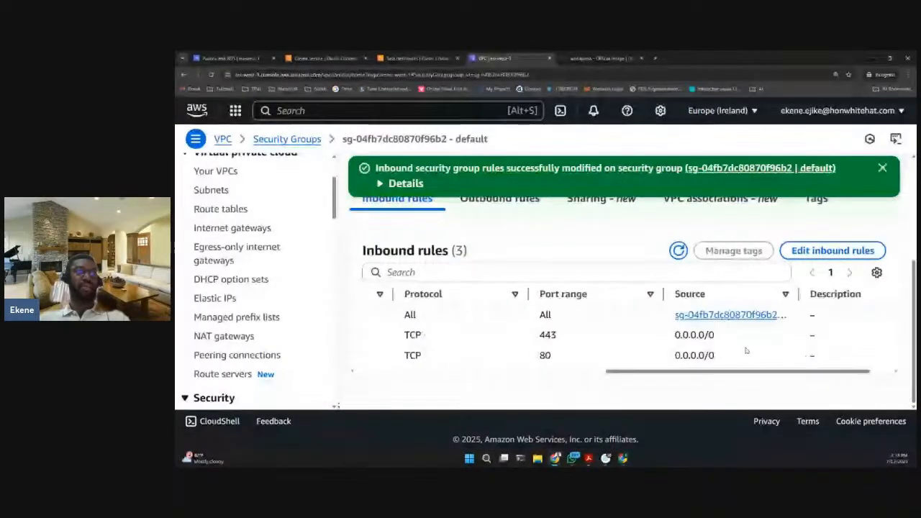
{"action": "left_click_drag", "start_coordinate": [827, 305], "coordinate": [839, 305]}
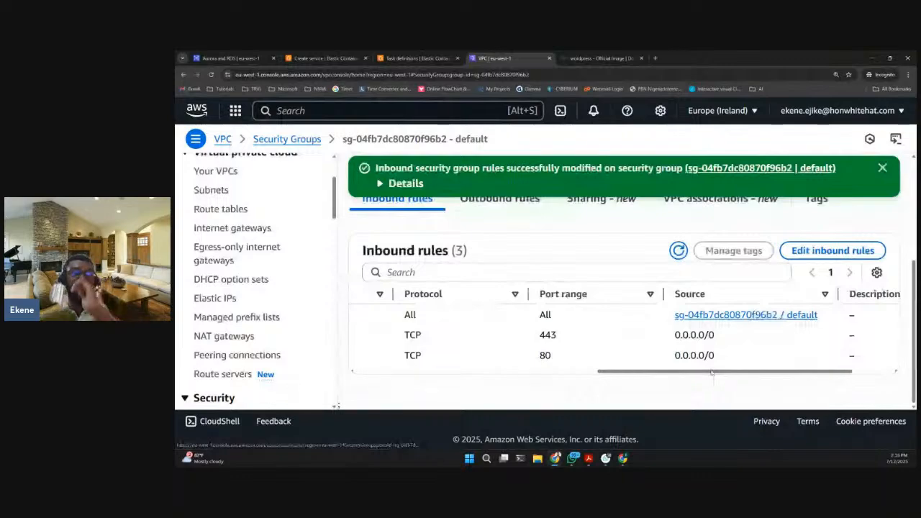
{"action": "left_click_drag", "start_coordinate": [712, 372], "coordinate": [655, 380]}
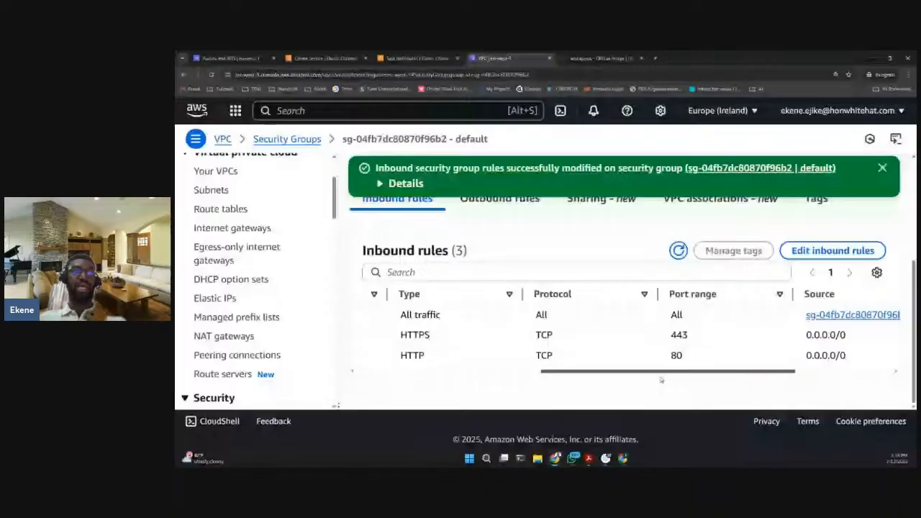
{"action": "mouse_move", "coordinate": [655, 380]}
{"action": "left_mouse_down"}
{"action": "mouse_move", "coordinate": [668, 380]}
{"action": "mouse_move", "coordinate": [653, 375]}
{"action": "left_mouse_up"}
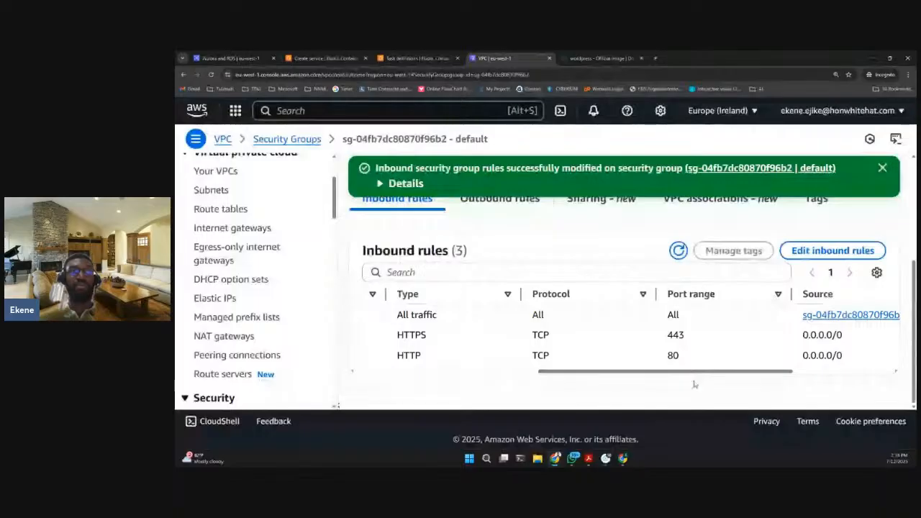
{"action": "scroll", "coordinate": [693, 374], "scroll_direction": "right", "scroll_amount": 3}
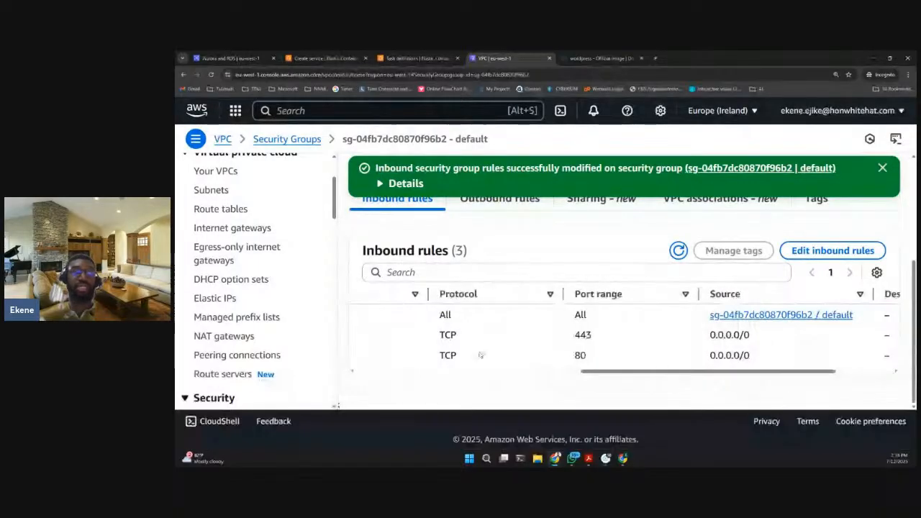
- Return to the service creation form for csn-wp-cluster, check the remaining load balancer and optional settings, and create the service
{"action": "left_click", "coordinate": [327, 58]}
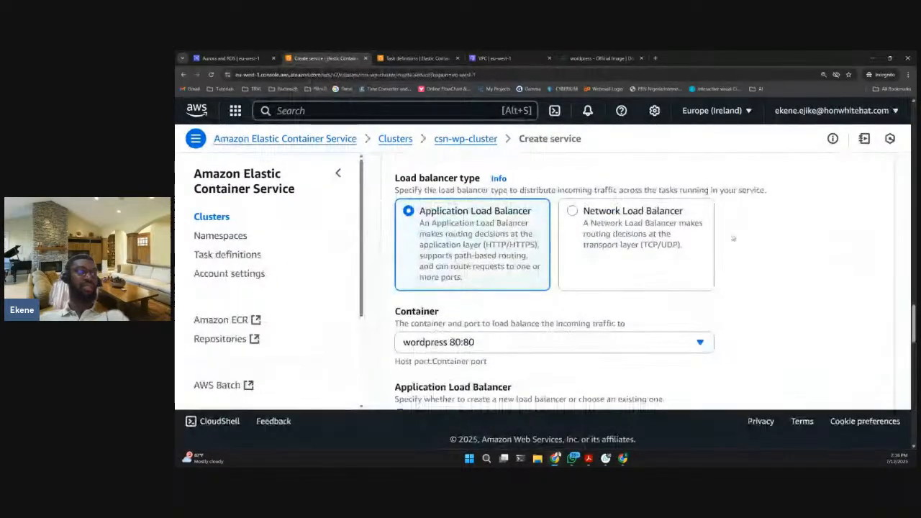
{"action": "scroll", "coordinate": [733, 238], "scroll_direction": "down", "scroll_amount": 15}
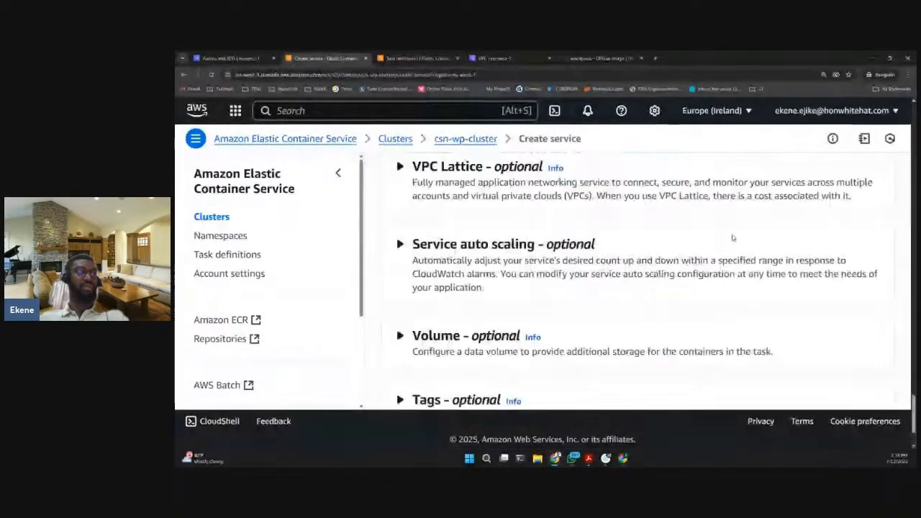
{"action": "scroll", "coordinate": [733, 238], "scroll_direction": "up", "scroll_amount": 5}
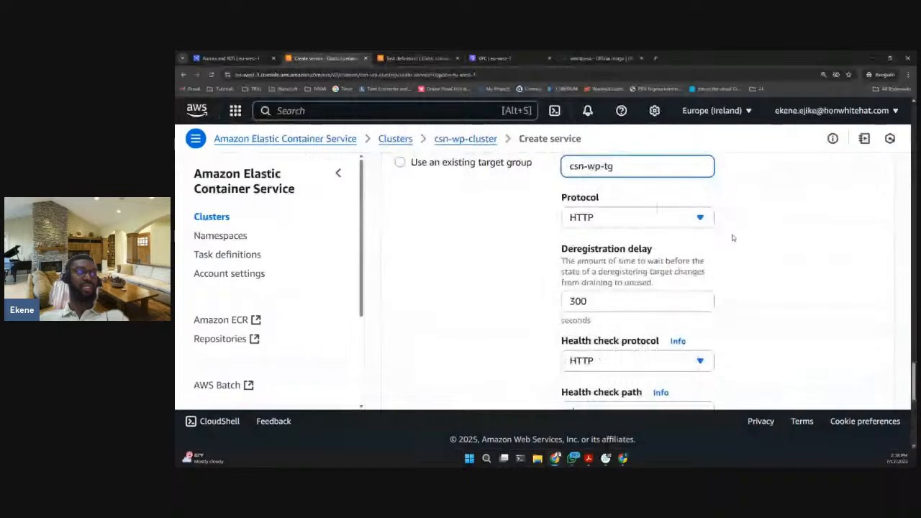
{"action": "scroll", "coordinate": [732, 238], "scroll_direction": "down", "scroll_amount": 1}
{"action": "scroll", "coordinate": [732, 238], "scroll_direction": "down", "scroll_amount": 6}
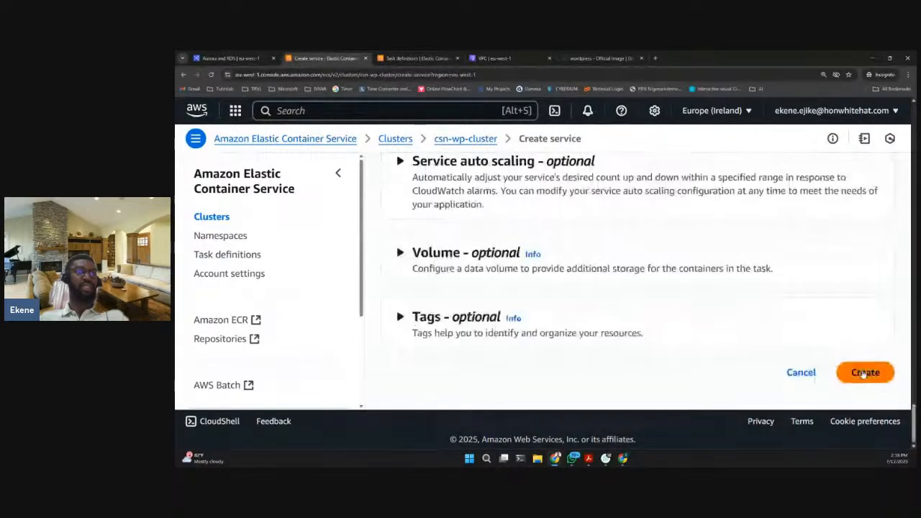
{"action": "left_click", "coordinate": [864, 373]}
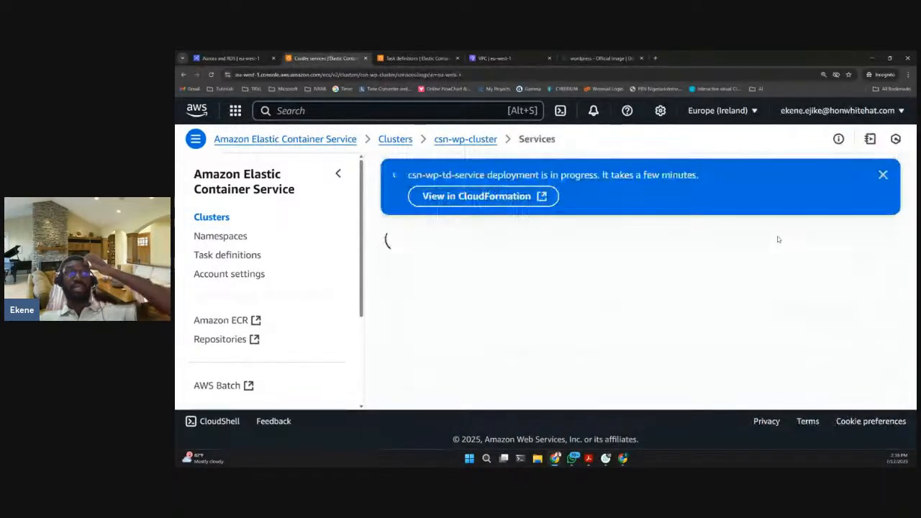
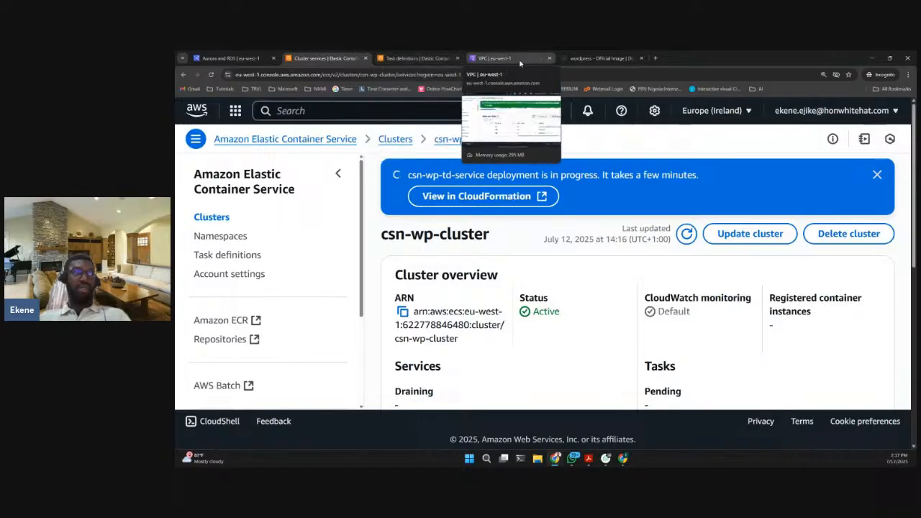
- Duplicate the browser tab that shows the default security group in the VPC console
{"action": "left_click", "coordinate": [524, 59]}
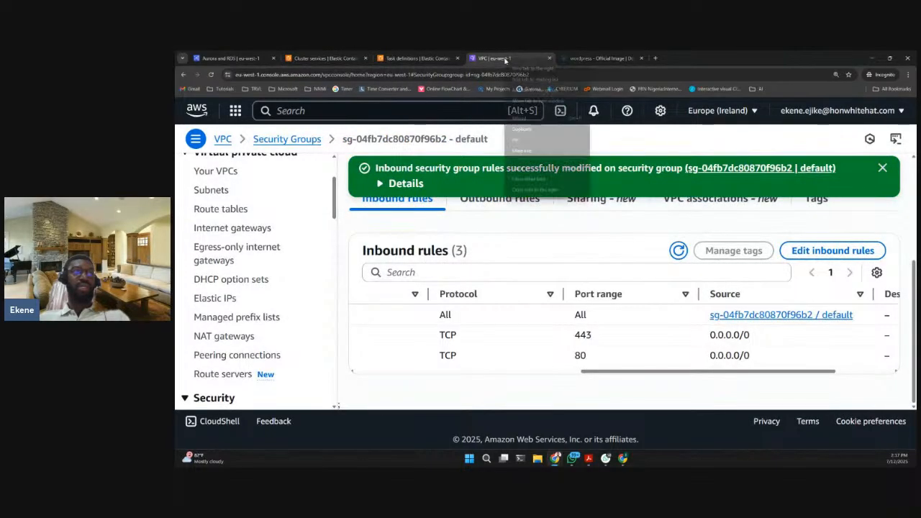
{"action": "right_click", "coordinate": [508, 60]}
{"action": "left_click", "coordinate": [522, 129]}
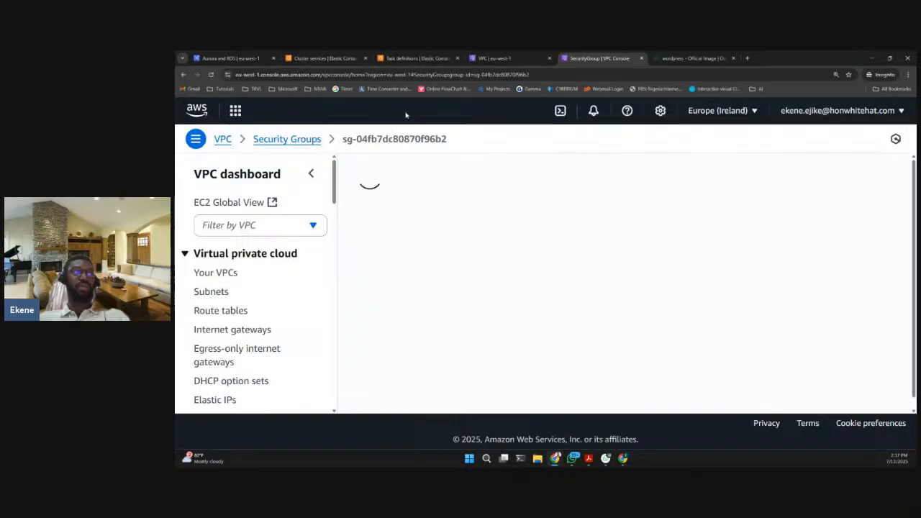
- Search the AWS services for load balancers and open the EC2 Load balancers feature
{"action": "left_click", "coordinate": [404, 111]}
{"action": "type", "text": "loa"}
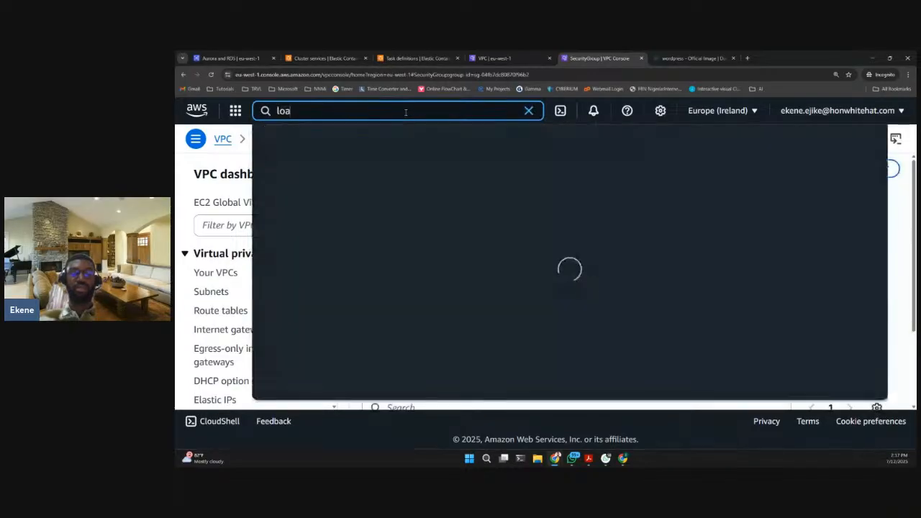
{"action": "type", "text": "d balancers"}
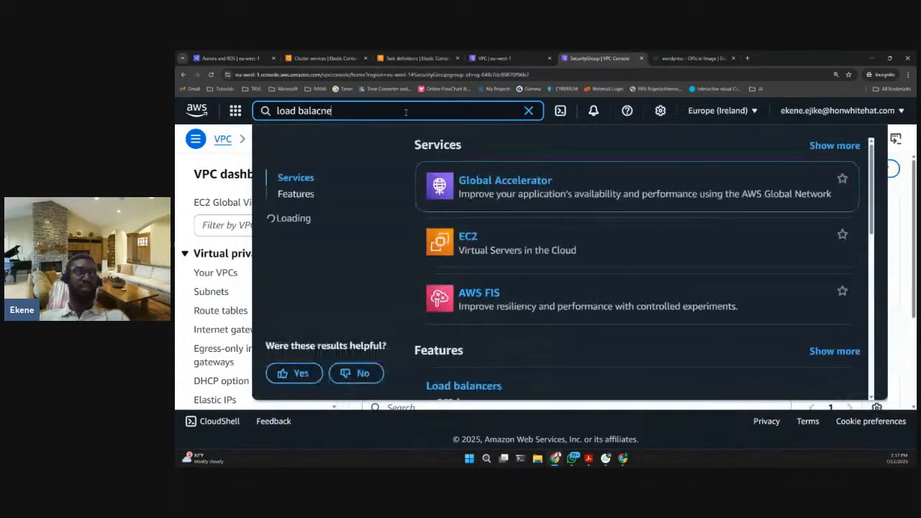
{"action": "key", "text": "BackSpace"}
{"action": "key", "text": "BackSpace"}
{"action": "key", "text": "BackSpace"}
{"action": "key", "text": "BackSpace"}
{"action": "key", "text": "BackSpace"}
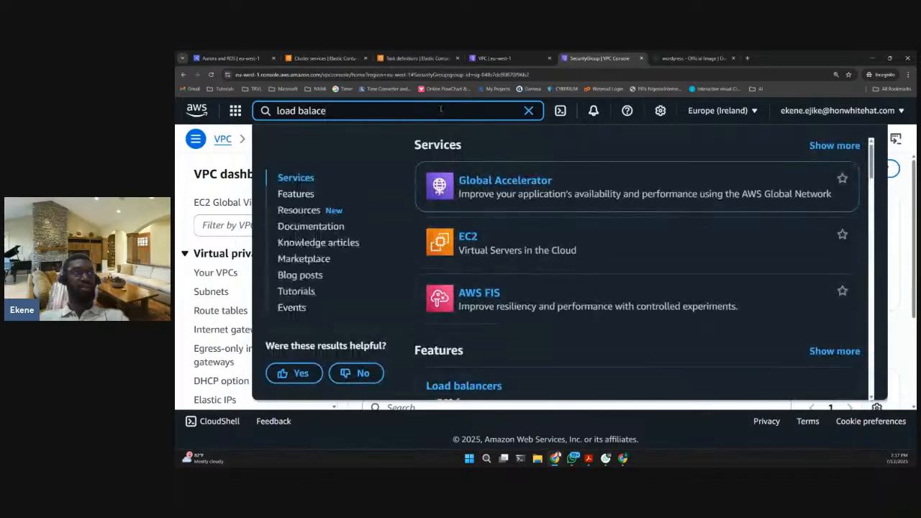
{"action": "type", "text": "ncers"}
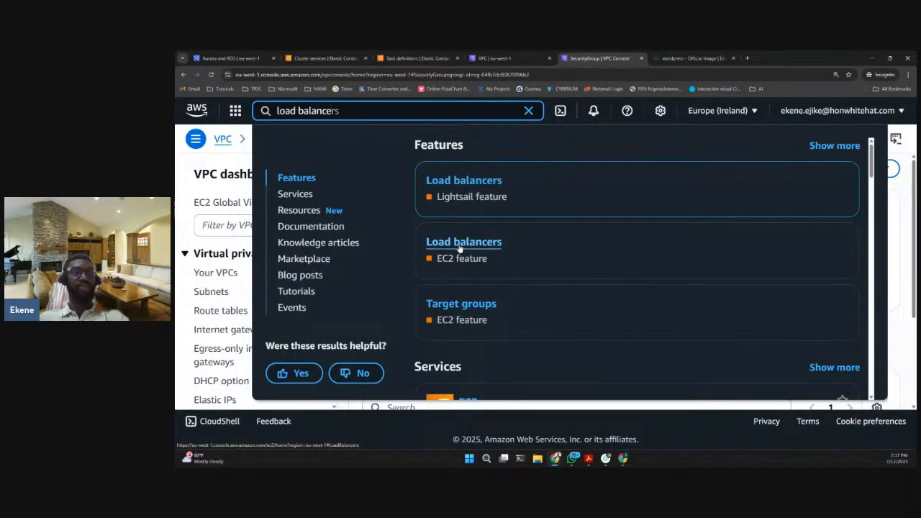
{"action": "left_click", "coordinate": [458, 247]}
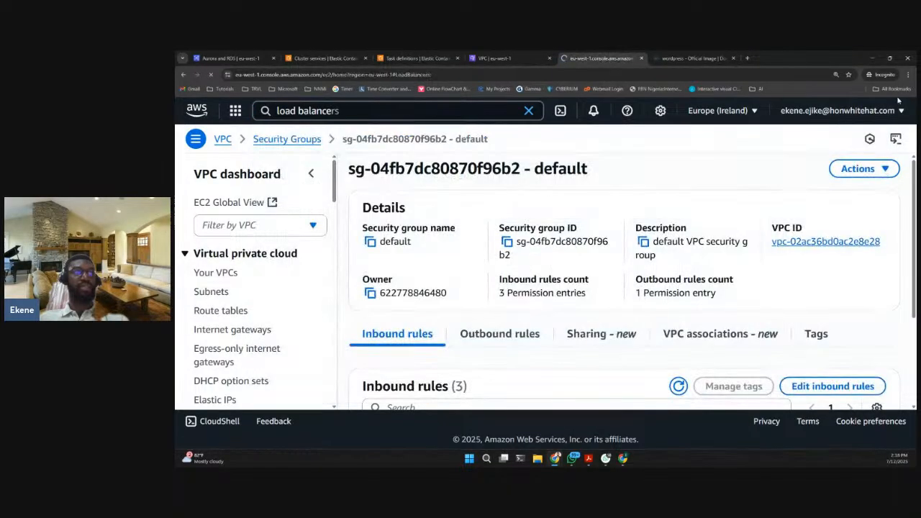
- Look through the load balancer list and select csn-wp-lb to show its details
{"action": "left_click", "coordinate": [908, 76]}
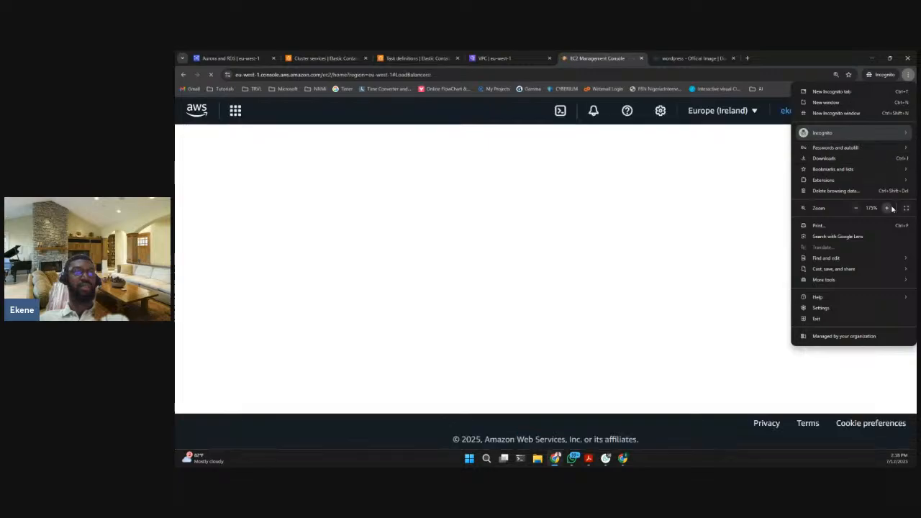
{"action": "left_click", "coordinate": [647, 189]}
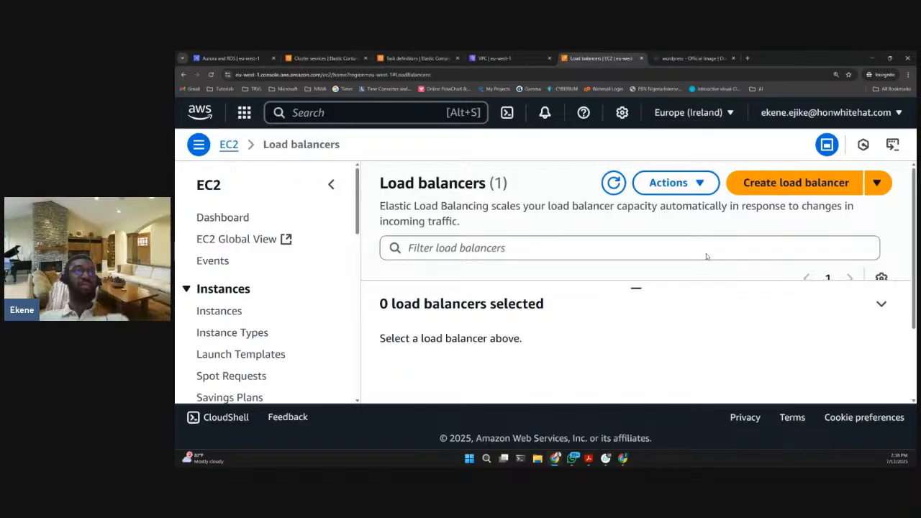
{"action": "scroll", "coordinate": [706, 257], "scroll_direction": "down", "scroll_amount": 2}
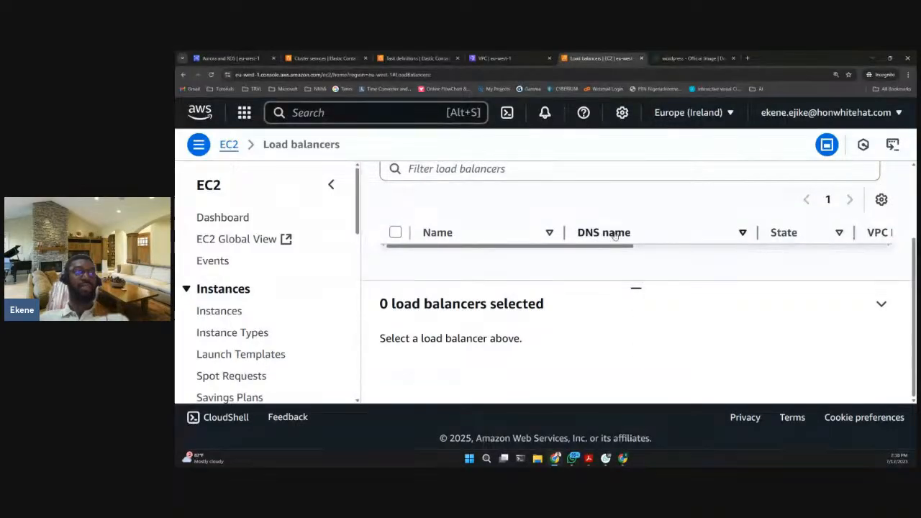
{"action": "scroll", "coordinate": [614, 235], "scroll_direction": "up", "scroll_amount": 2}
{"action": "scroll", "coordinate": [612, 237], "scroll_direction": "down", "scroll_amount": 2}
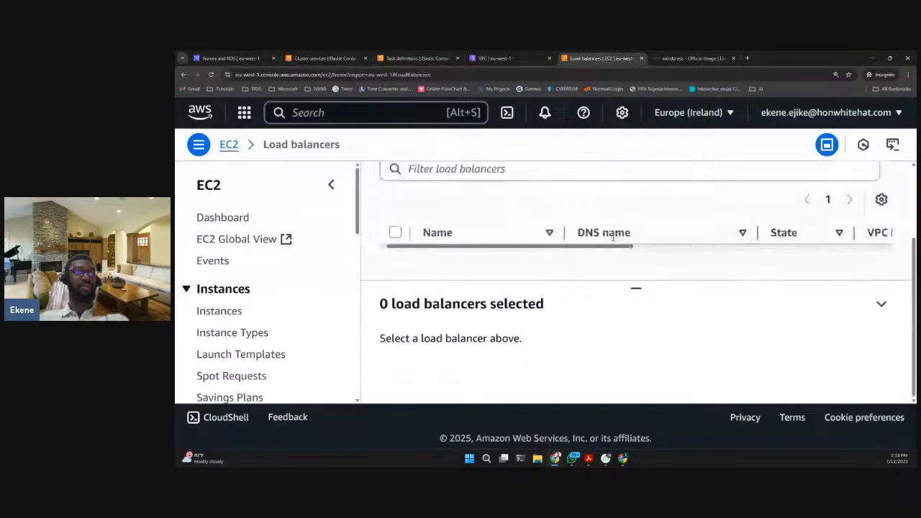
{"action": "scroll", "coordinate": [612, 236], "scroll_direction": "up", "scroll_amount": 2}
{"action": "scroll", "coordinate": [613, 236], "scroll_direction": "down", "scroll_amount": 2}
{"action": "scroll", "coordinate": [234, 272], "scroll_direction": "down", "scroll_amount": 8}
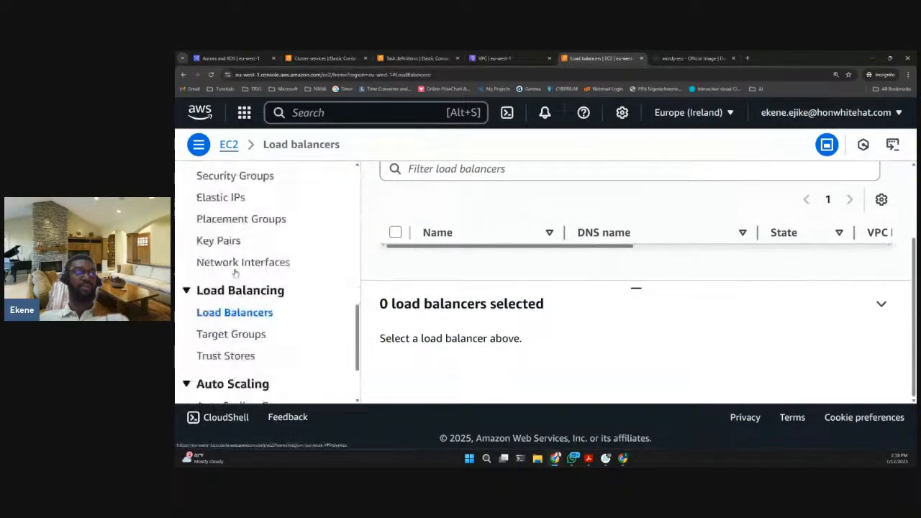
{"action": "scroll", "coordinate": [235, 272], "scroll_direction": "down", "scroll_amount": 3}
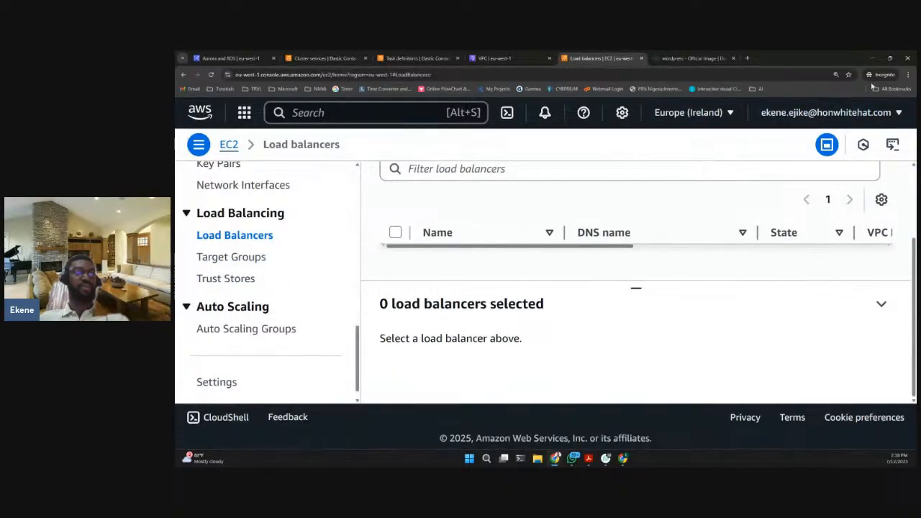
{"action": "left_click", "coordinate": [908, 74]}
{"action": "left_click", "coordinate": [856, 208]}
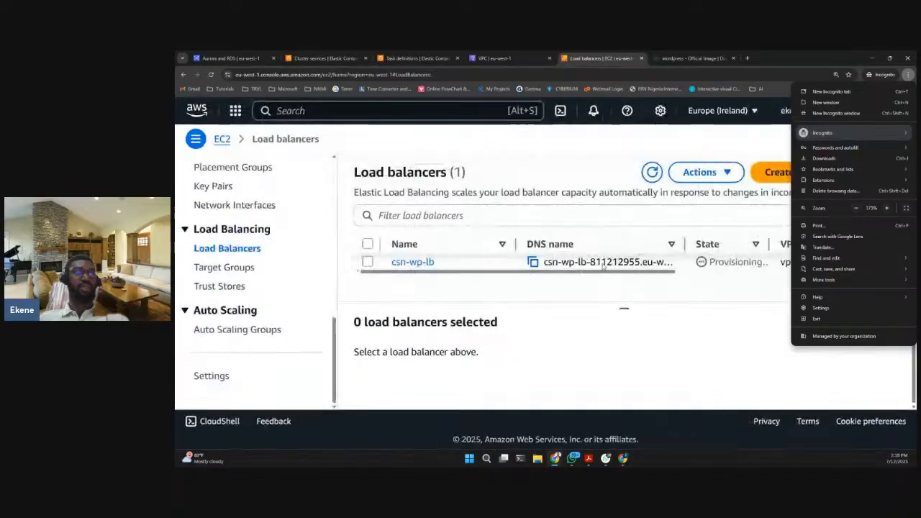
{"action": "left_click", "coordinate": [452, 275]}
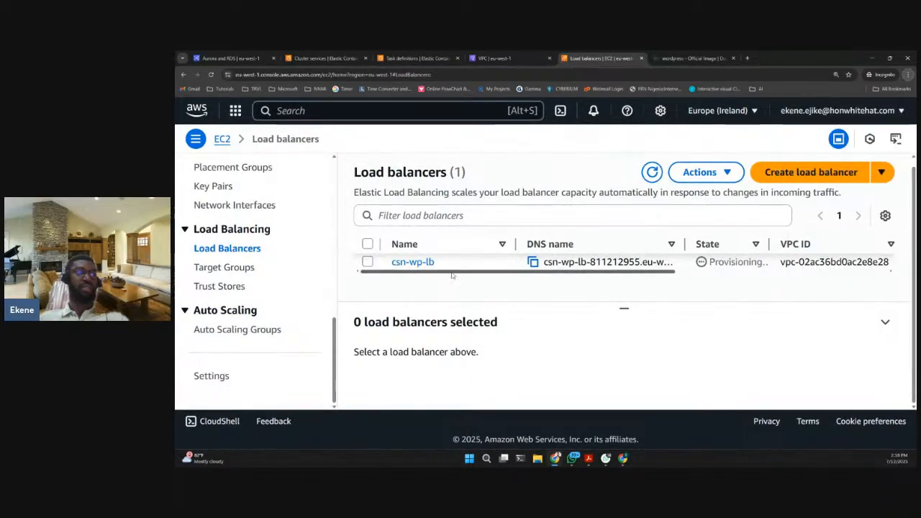
{"action": "left_click", "coordinate": [367, 262]}
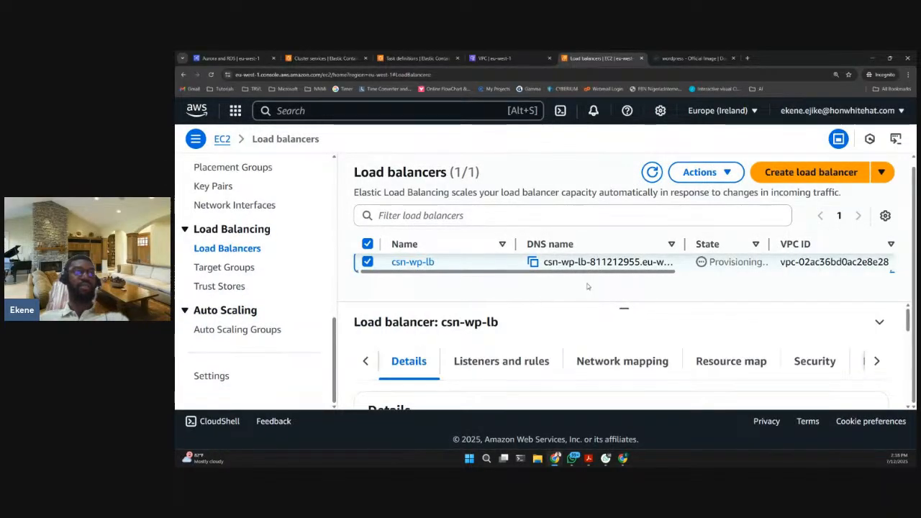
- Check the service deployment in csn-wp-cluster, and examine the csn-wp-database summary and its available actions
{"action": "left_click", "coordinate": [301, 59]}
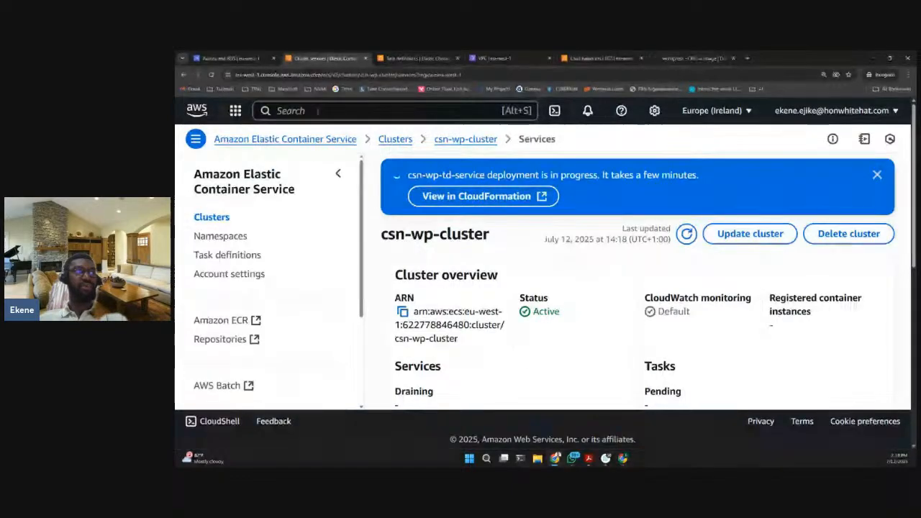
{"action": "left_click", "coordinate": [214, 59]}
{"action": "scroll", "coordinate": [506, 284], "scroll_direction": "up", "scroll_amount": 7}
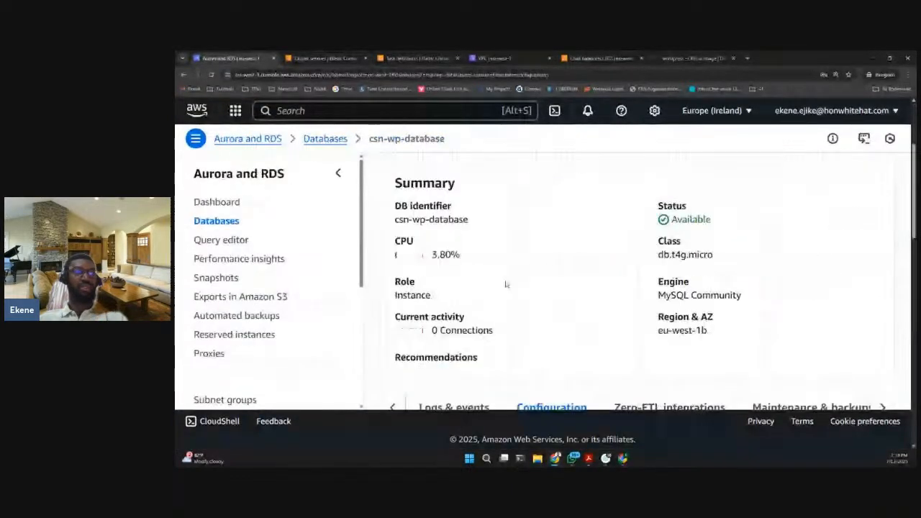
{"action": "scroll", "coordinate": [506, 284], "scroll_direction": "up", "scroll_amount": 3}
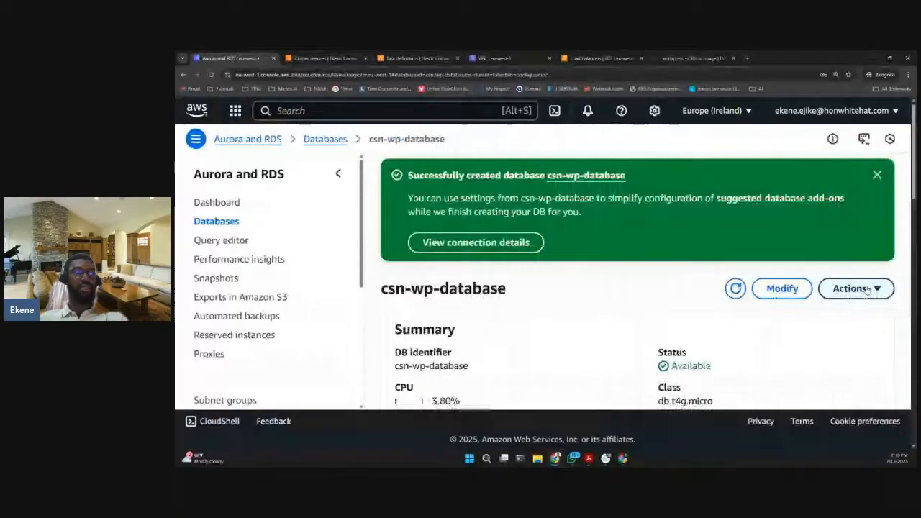
{"action": "left_click", "coordinate": [867, 289]}
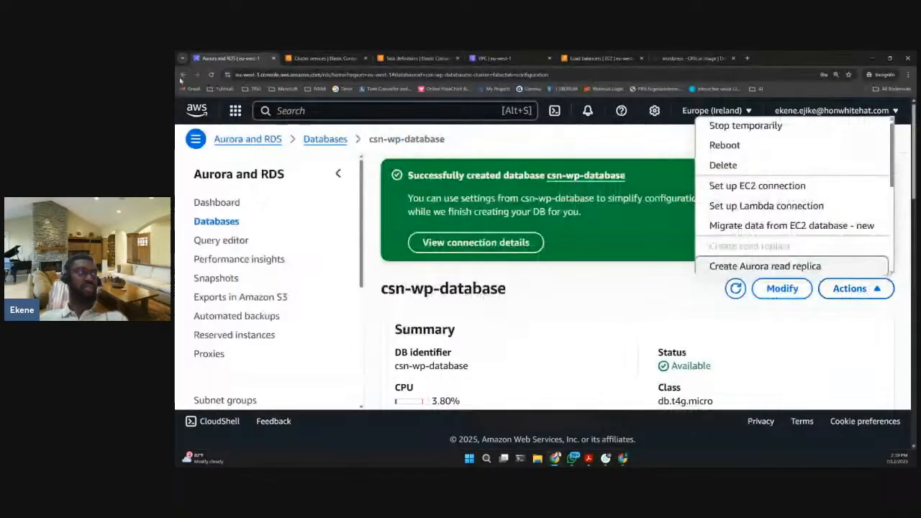
{"action": "scroll", "coordinate": [617, 304], "scroll_direction": "down", "scroll_amount": 5}
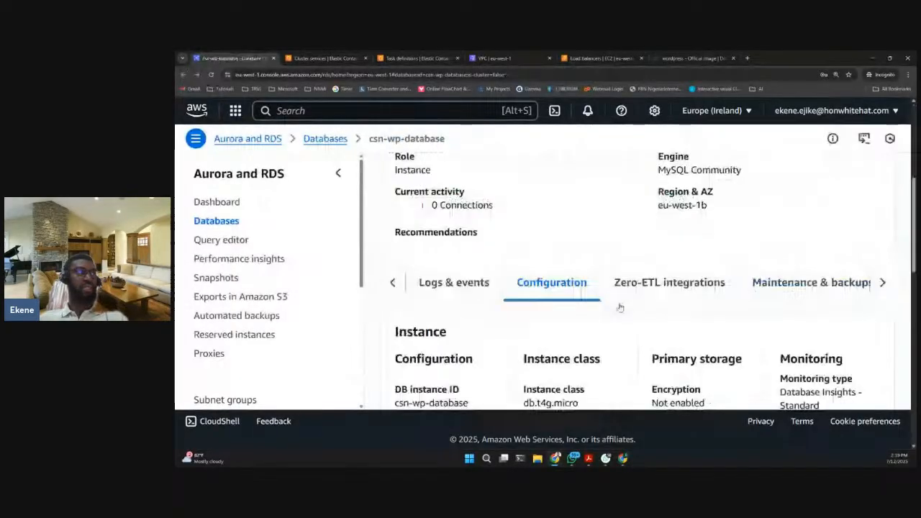
- Open a new database creation form from the databases list and look through it as far as the Connectivity settings
{"action": "left_click", "coordinate": [184, 76]}
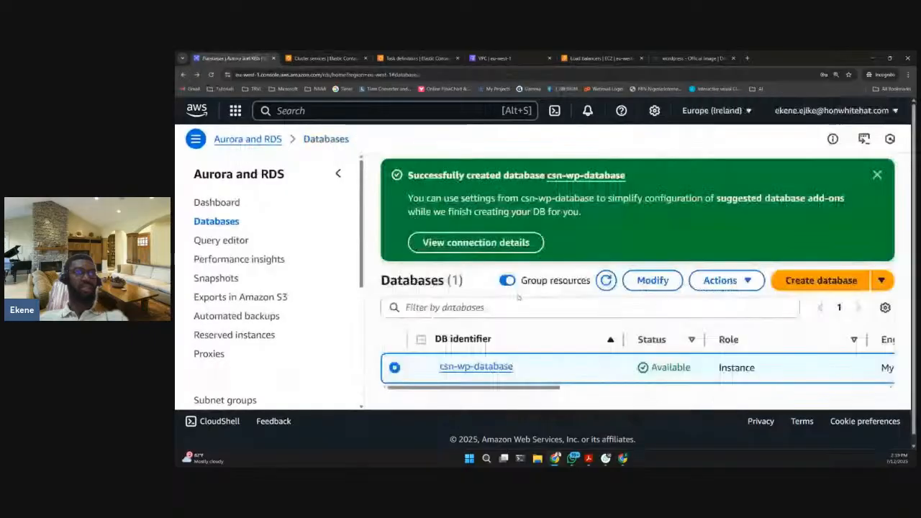
{"action": "left_click", "coordinate": [821, 281]}
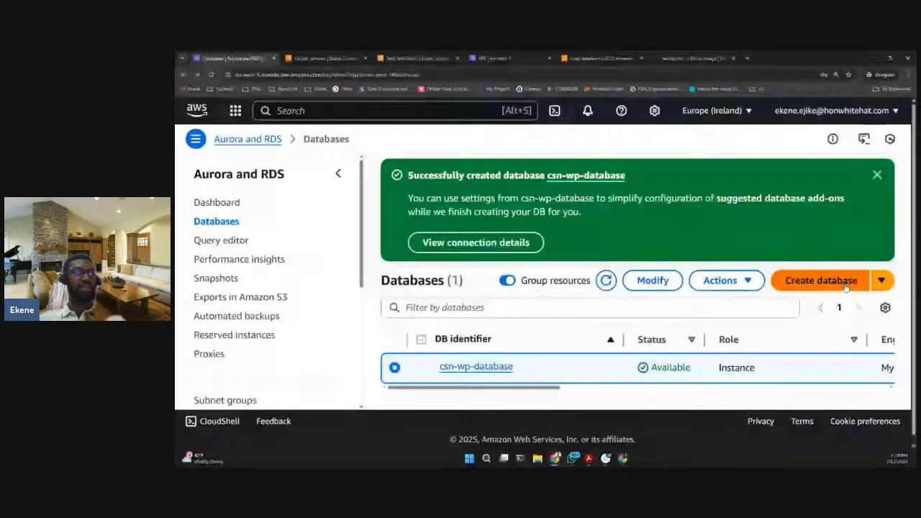
{"action": "scroll", "coordinate": [492, 325], "scroll_direction": "down", "scroll_amount": 1}
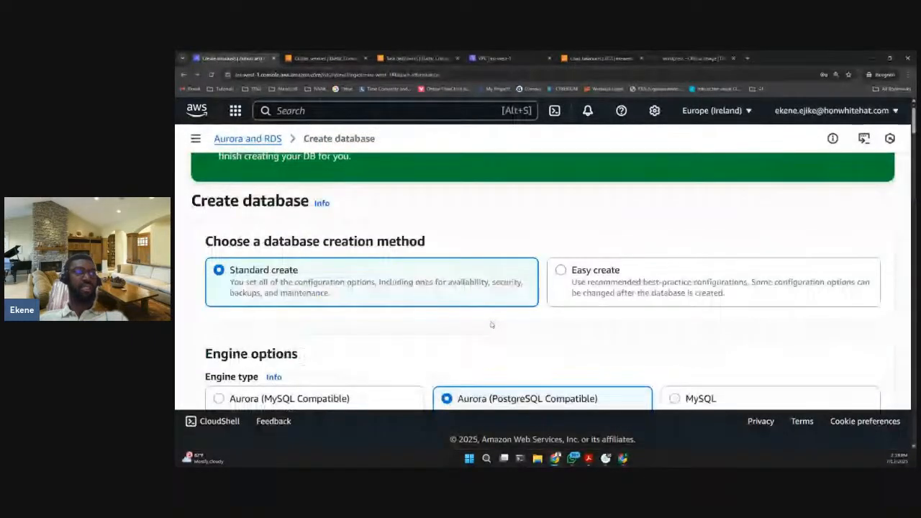
{"action": "scroll", "coordinate": [492, 324], "scroll_direction": "down", "scroll_amount": 2}
{"action": "scroll", "coordinate": [552, 253], "scroll_direction": "down", "scroll_amount": 15}
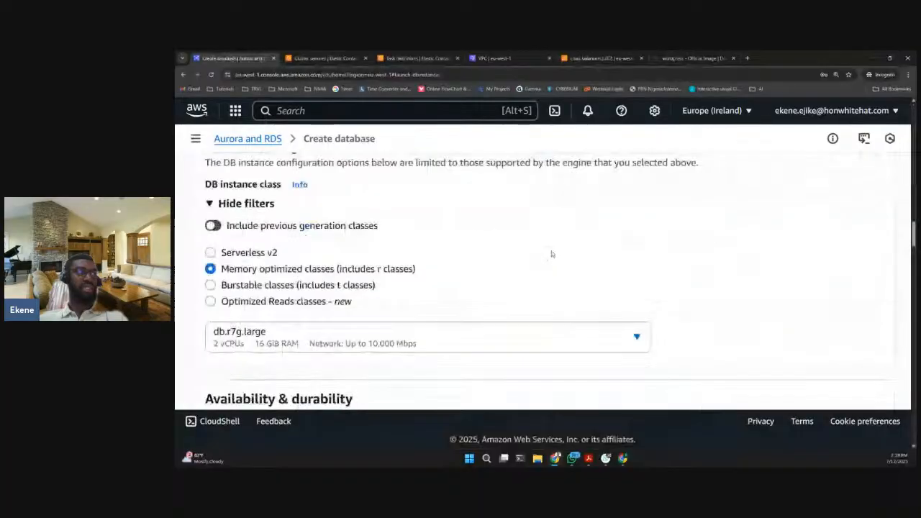
{"action": "scroll", "coordinate": [552, 253], "scroll_direction": "down", "scroll_amount": 5}
{"action": "scroll", "coordinate": [552, 250], "scroll_direction": "down", "scroll_amount": 1}
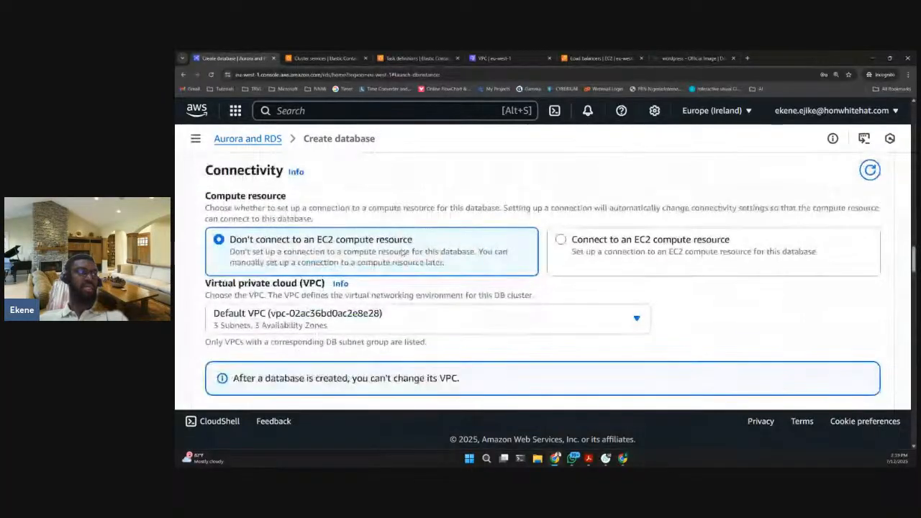
{"action": "scroll", "coordinate": [249, 245], "scroll_direction": "down", "scroll_amount": 1}
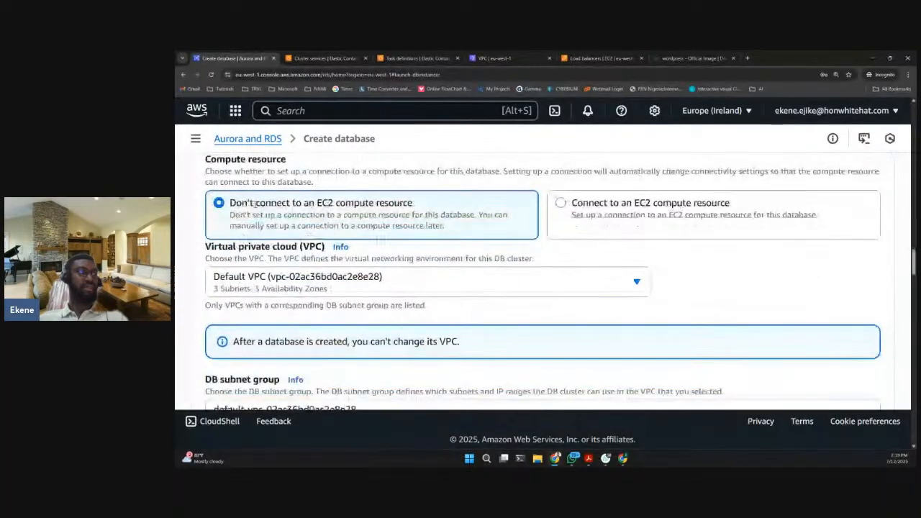
- Examine the available virtual private cloud choices for the new database, keeping Default VPC selected
{"action": "left_click", "coordinate": [345, 282]}
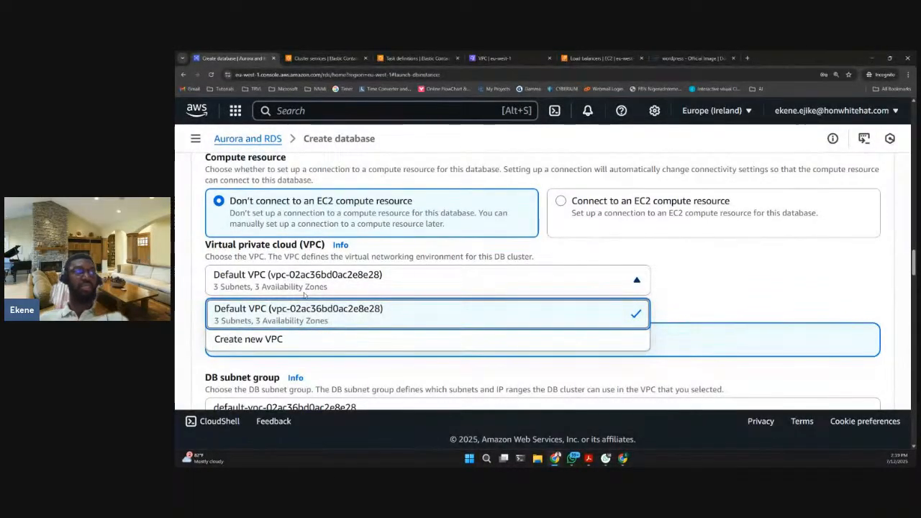
{"action": "left_click", "coordinate": [249, 305]}
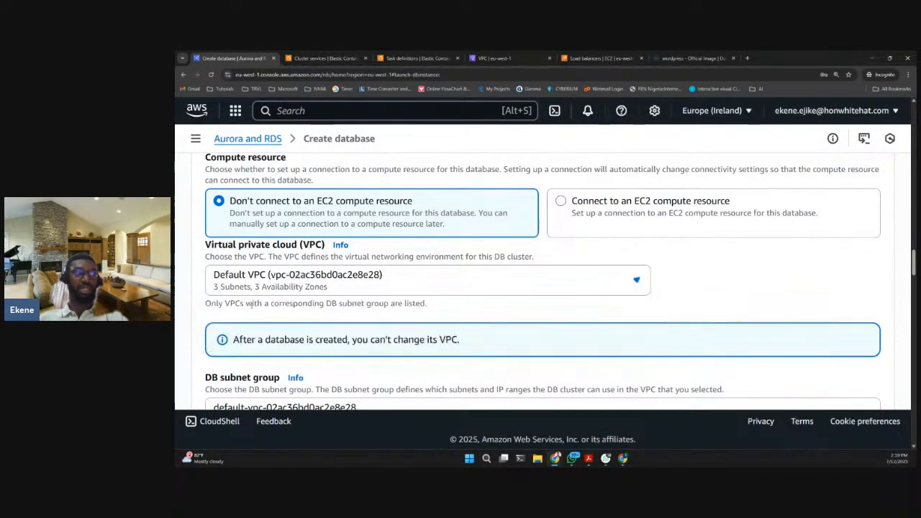
{"action": "scroll", "coordinate": [274, 299], "scroll_direction": "down", "scroll_amount": 1}
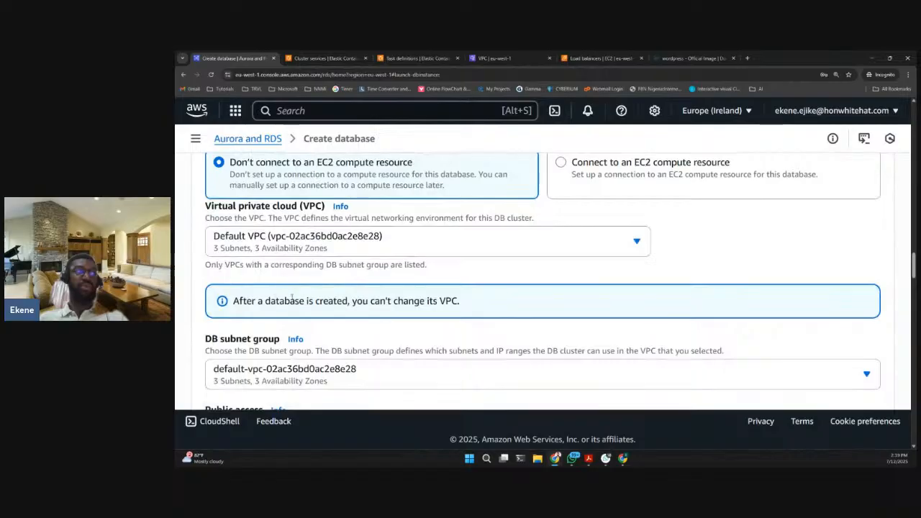
{"action": "scroll", "coordinate": [288, 297], "scroll_direction": "down", "scroll_amount": 1}
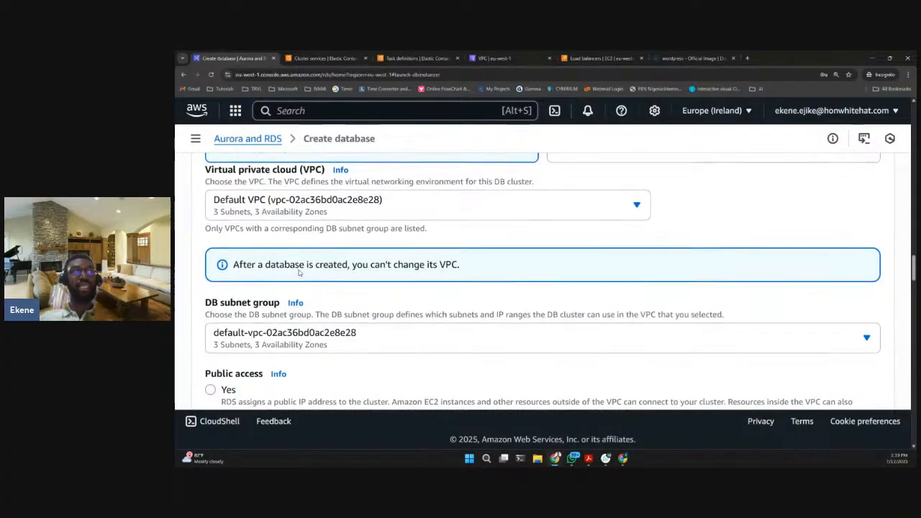
{"action": "scroll", "coordinate": [298, 272], "scroll_direction": "up", "scroll_amount": 1}
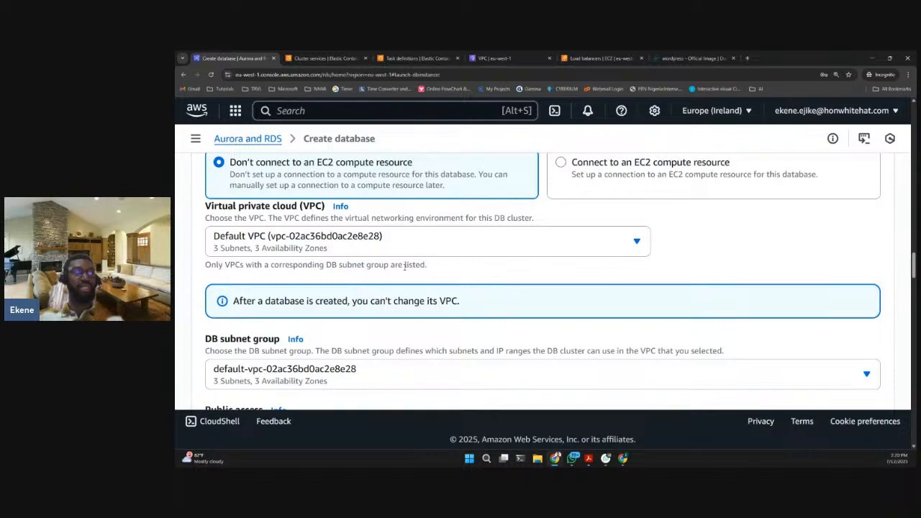
{"action": "scroll", "coordinate": [404, 266], "scroll_direction": "down", "scroll_amount": 1}
- Examine the available DB subnet group choices and close the list, keeping the default subnet group
{"action": "left_click", "coordinate": [319, 297]}
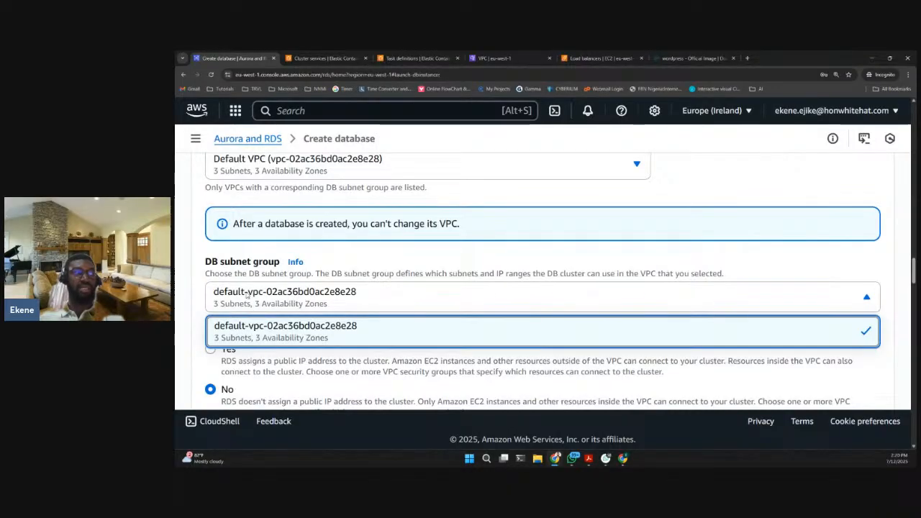
{"action": "scroll", "coordinate": [250, 302], "scroll_direction": "down", "scroll_amount": 1}
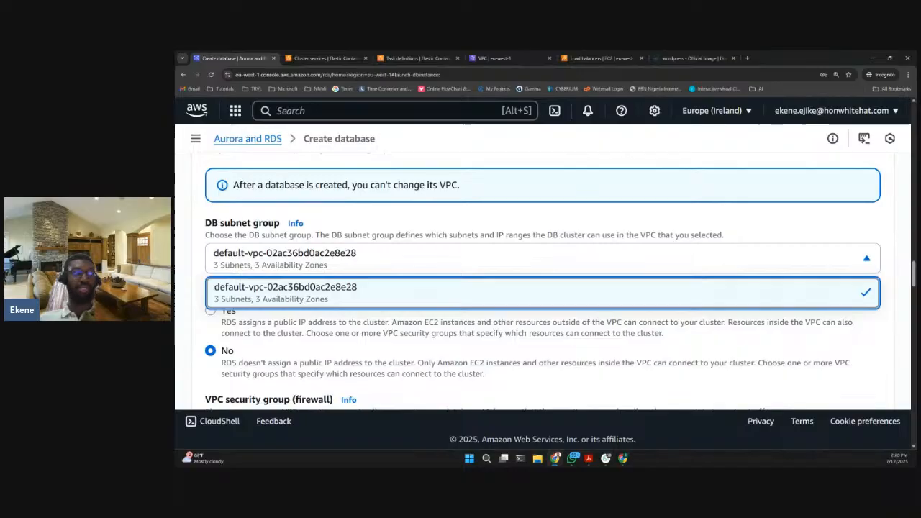
{"action": "left_click", "coordinate": [340, 230]}
{"action": "scroll", "coordinate": [331, 223], "scroll_direction": "up", "scroll_amount": 3}
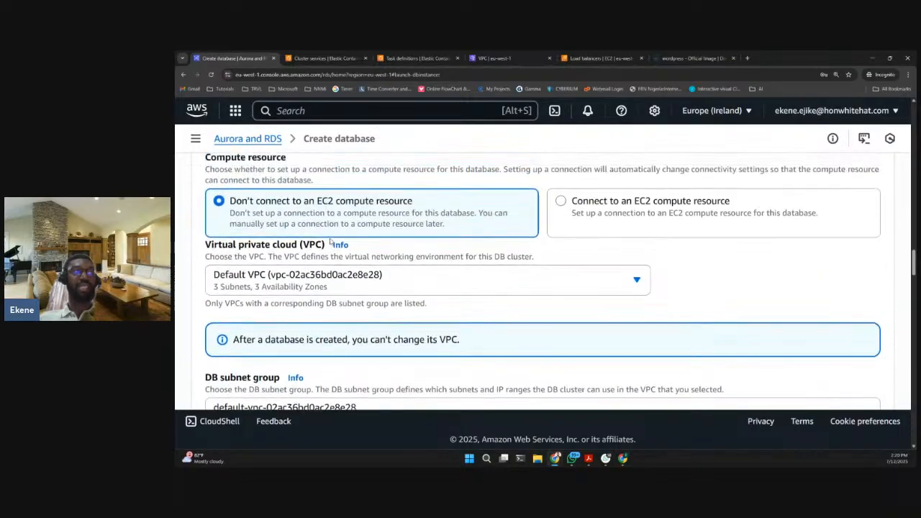
- Look over the new database's VPC and subnet group settings, and return to the csn-wp-cluster services page to check the deployment
{"action": "scroll", "coordinate": [316, 212], "scroll_direction": "down", "scroll_amount": 2}
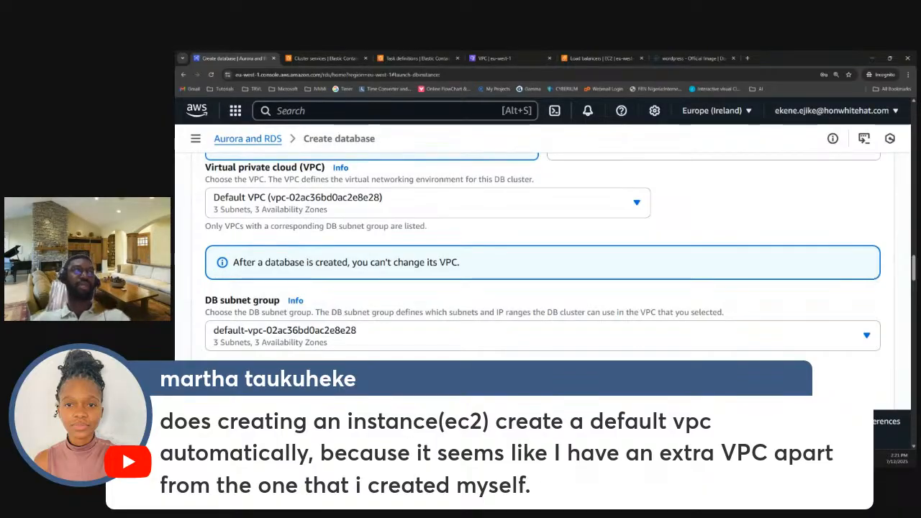
{"action": "left_click", "coordinate": [324, 58]}
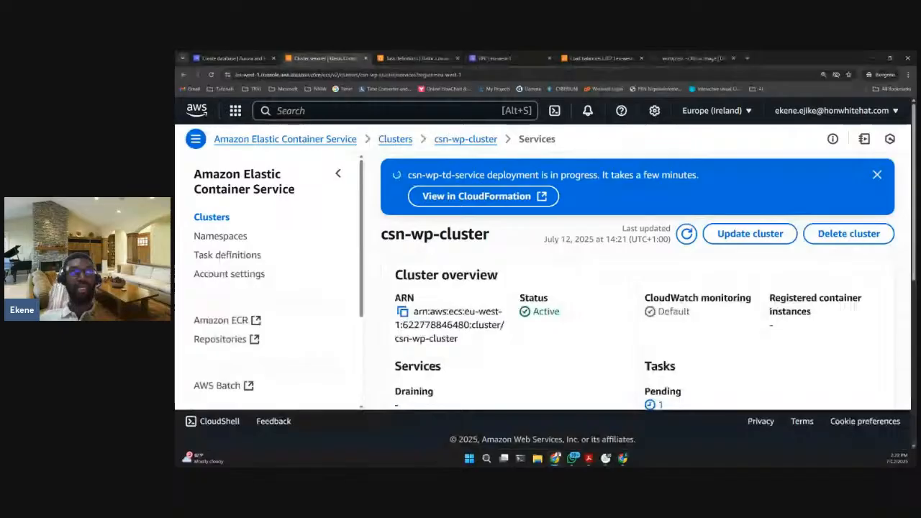
- Examine the WordPress image documentation on Docker Hub, covering the docker run command, environment variables and port mapping
{"action": "left_click", "coordinate": [687, 61]}
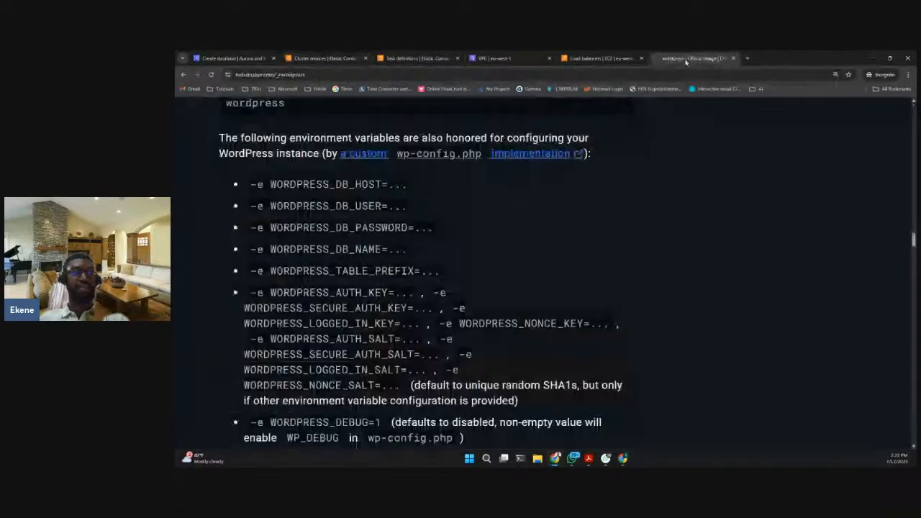
{"action": "scroll", "coordinate": [637, 270], "scroll_direction": "up", "scroll_amount": 10}
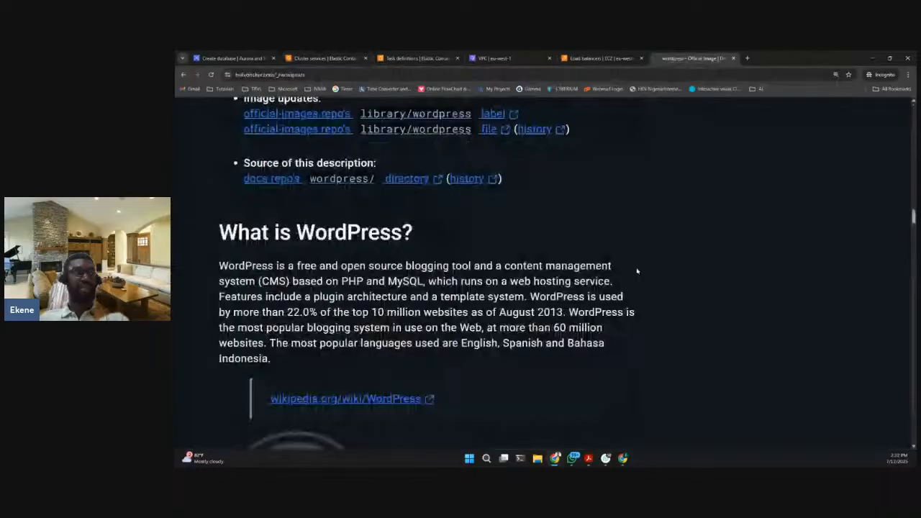
{"action": "scroll", "coordinate": [295, 341], "scroll_direction": "down", "scroll_amount": 5}
{"action": "double_click", "coordinate": [254, 336]}
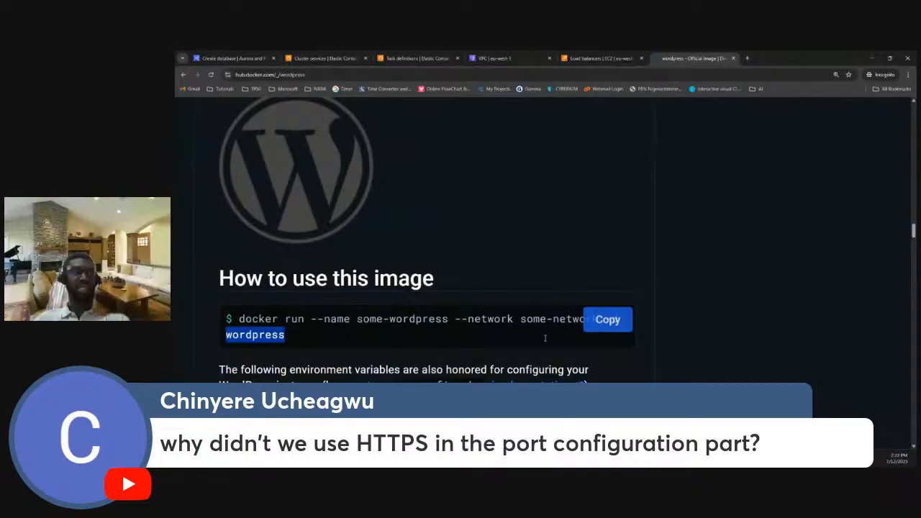
{"action": "scroll", "coordinate": [545, 338], "scroll_direction": "down", "scroll_amount": 2}
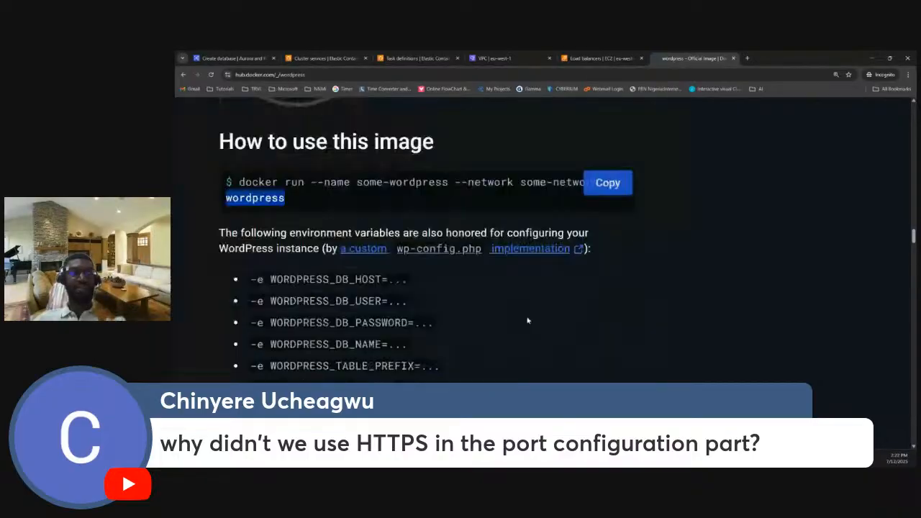
{"action": "scroll", "coordinate": [528, 321], "scroll_direction": "down", "scroll_amount": 5}
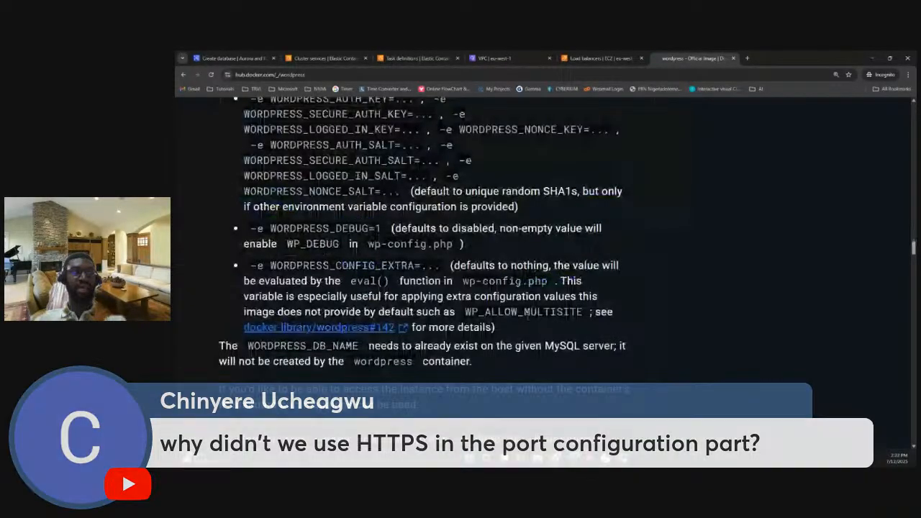
{"action": "scroll", "coordinate": [528, 317], "scroll_direction": "down", "scroll_amount": 2}
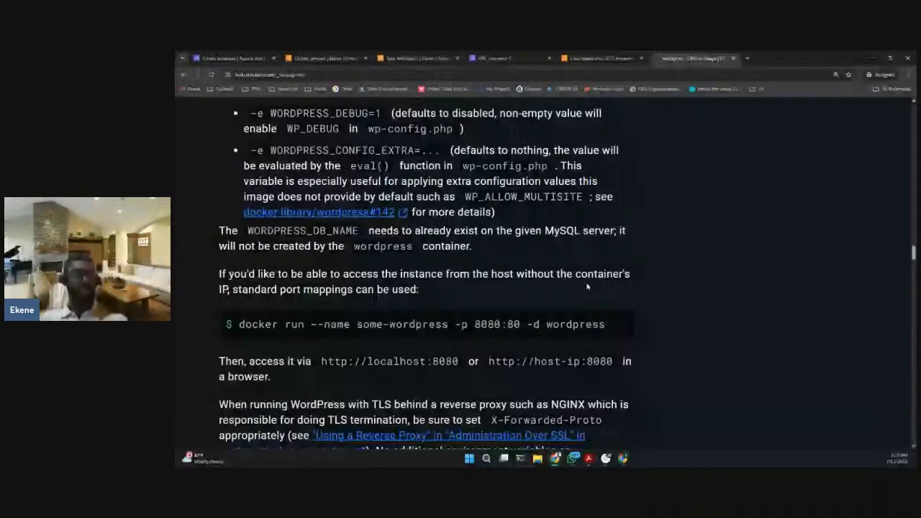
{"action": "scroll", "coordinate": [544, 283], "scroll_direction": "up", "scroll_amount": 10}
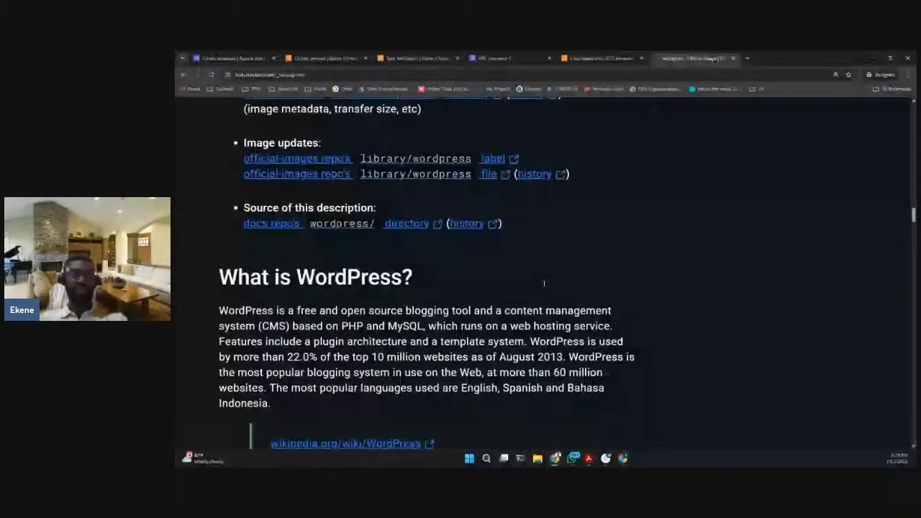
{"action": "scroll", "coordinate": [544, 284], "scroll_direction": "up", "scroll_amount": 5}
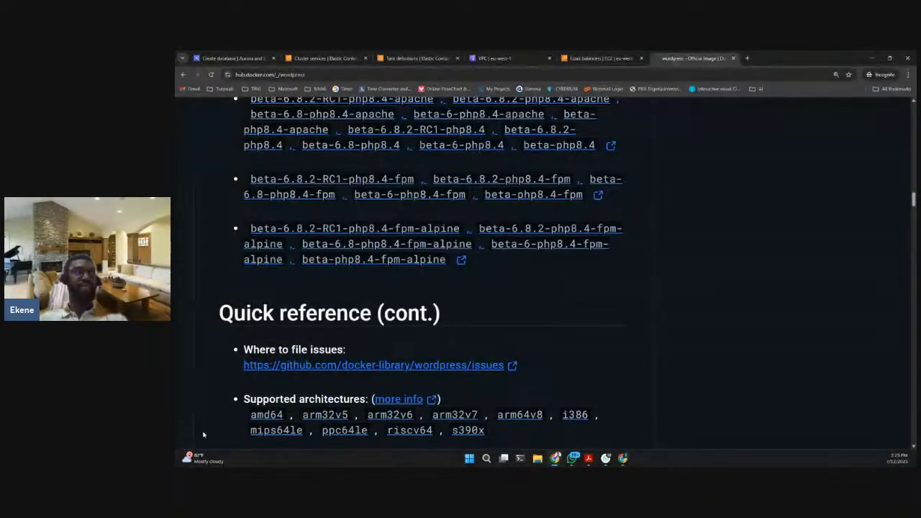
- Reload the csn-wp-cluster services page and examine the cluster overview, task status and list of services
{"action": "left_click", "coordinate": [313, 61]}
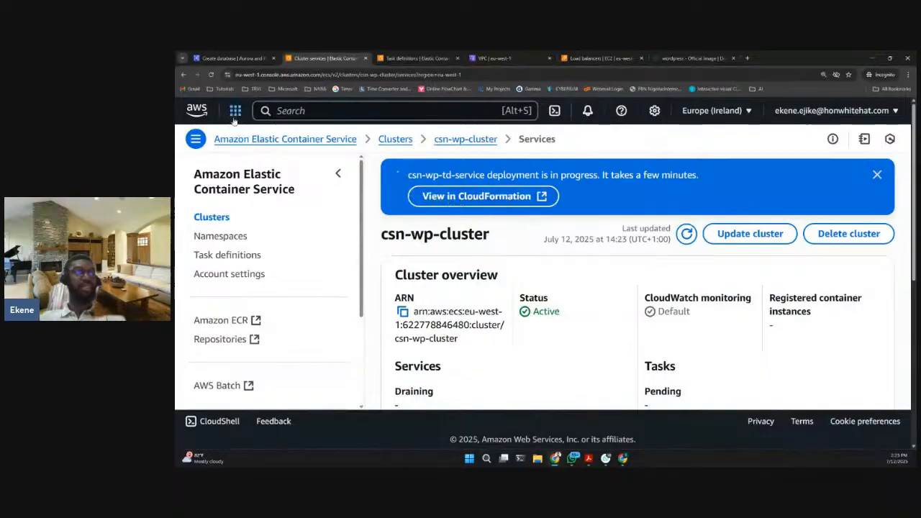
{"action": "left_click", "coordinate": [212, 75]}
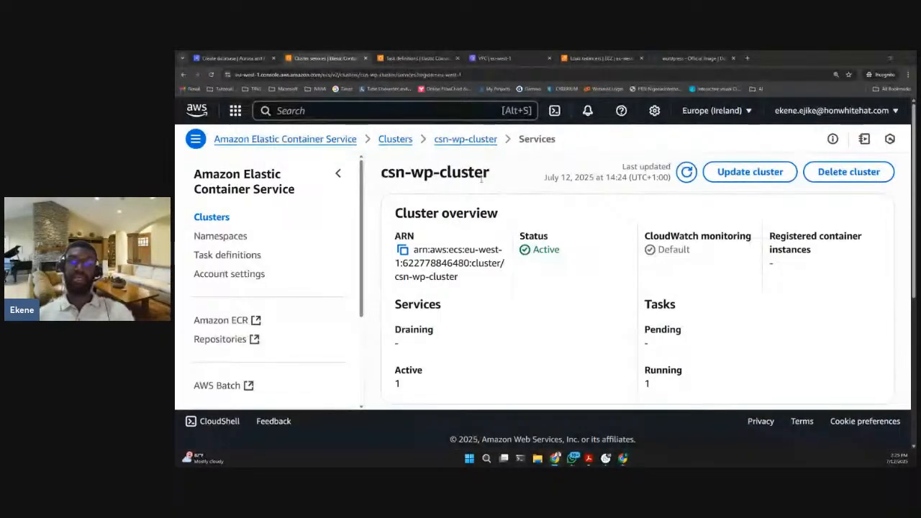
{"action": "scroll", "coordinate": [496, 216], "scroll_direction": "down", "scroll_amount": 3}
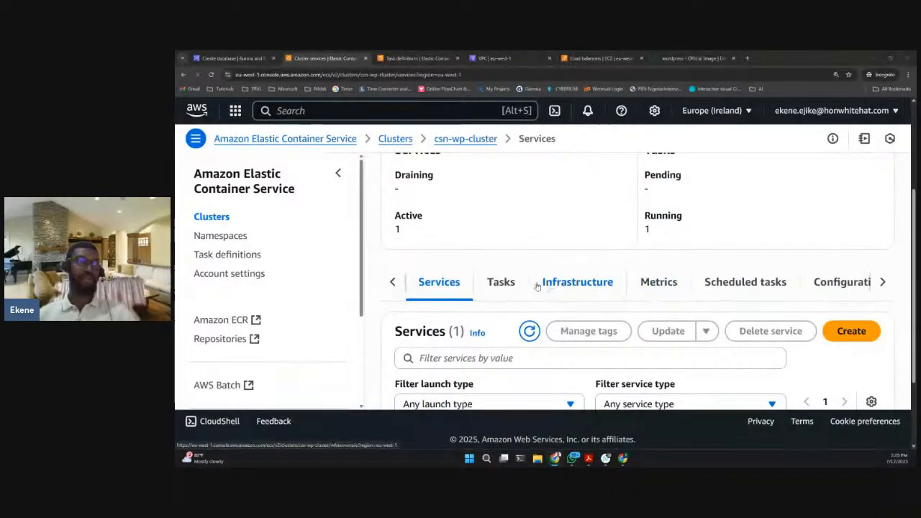
{"action": "scroll", "coordinate": [529, 276], "scroll_direction": "up", "scroll_amount": 1}
{"action": "scroll", "coordinate": [524, 278], "scroll_direction": "up", "scroll_amount": 3}
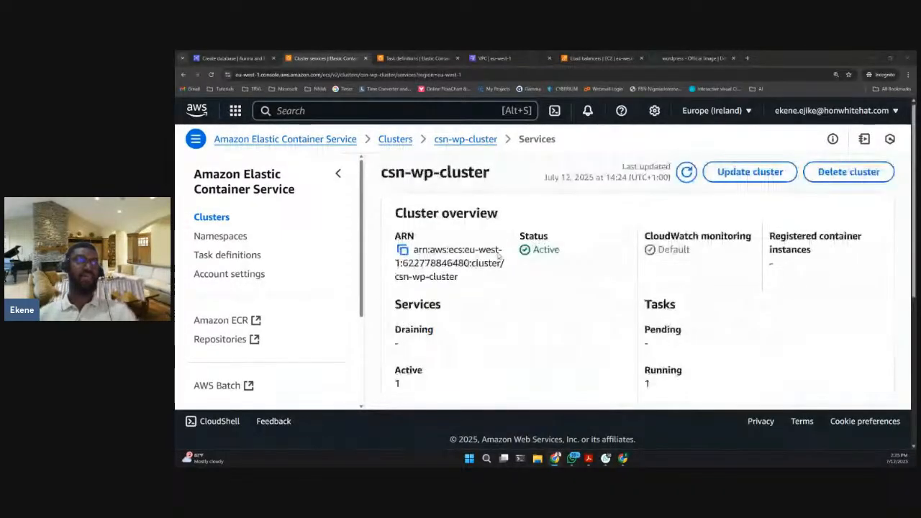
{"action": "scroll", "coordinate": [471, 233], "scroll_direction": "down", "scroll_amount": 2}
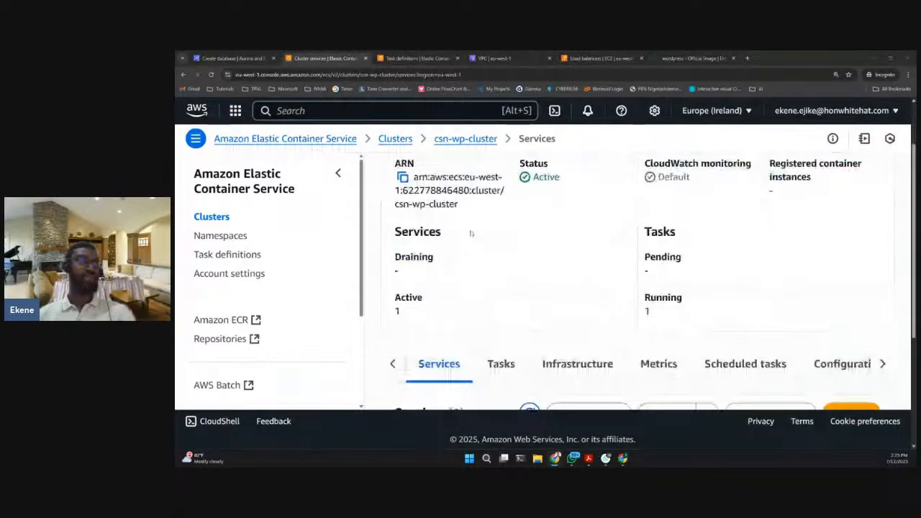
{"action": "scroll", "coordinate": [470, 233], "scroll_direction": "up", "scroll_amount": 2}
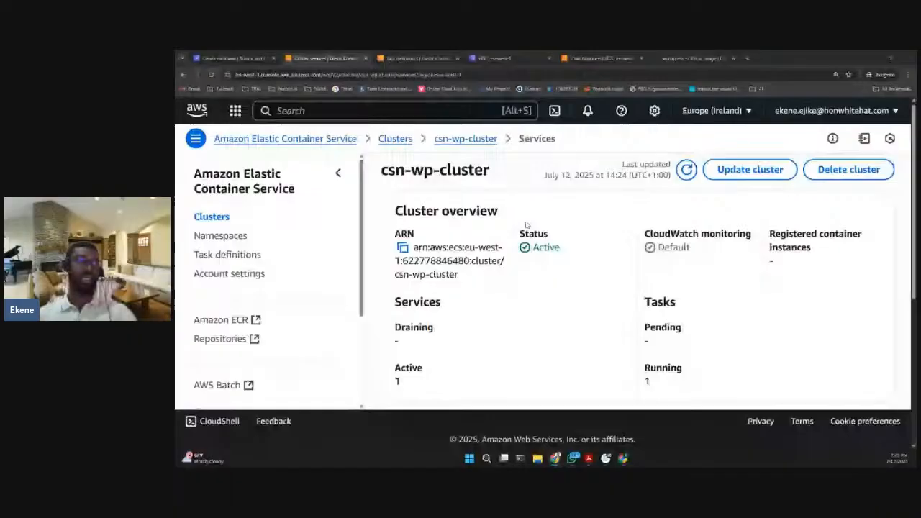
{"action": "scroll", "coordinate": [533, 237], "scroll_direction": "down", "scroll_amount": 5}
{"action": "scroll", "coordinate": [538, 249], "scroll_direction": "up", "scroll_amount": 1}
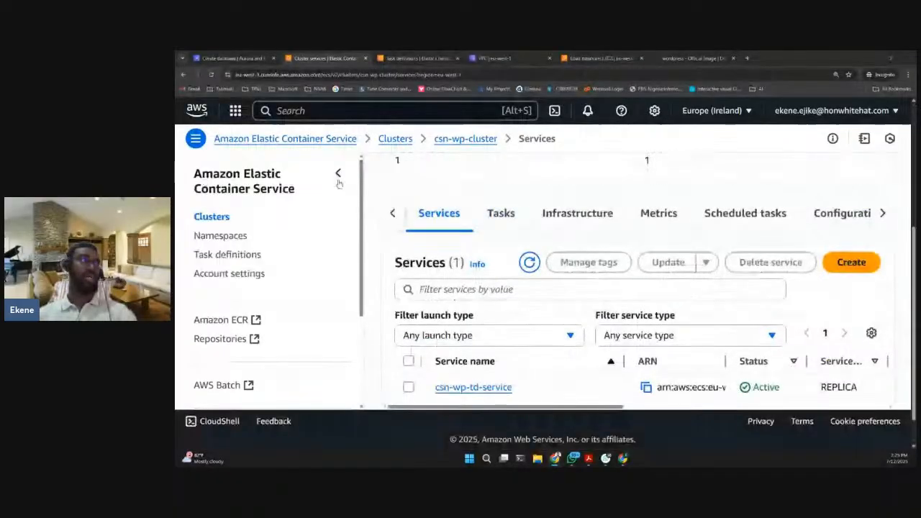
- Open csn-wp-td-service from the cluster's services and examine its overview, deployment status and load balancer health
{"action": "left_click", "coordinate": [445, 218]}
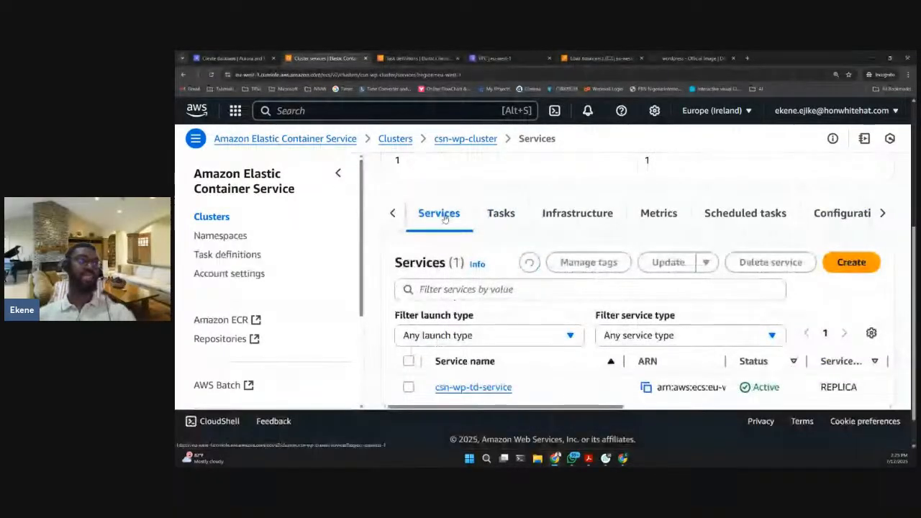
{"action": "left_click", "coordinate": [474, 387]}
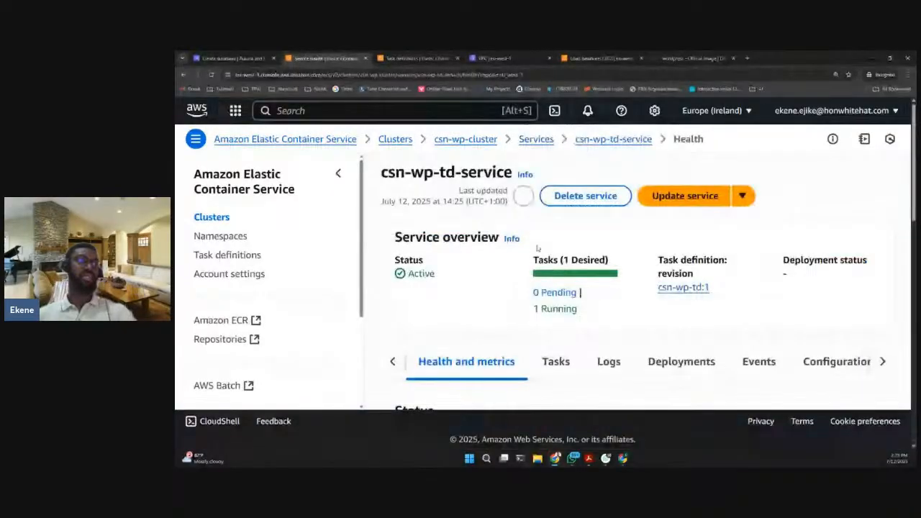
{"action": "scroll", "coordinate": [547, 281], "scroll_direction": "down", "scroll_amount": 1}
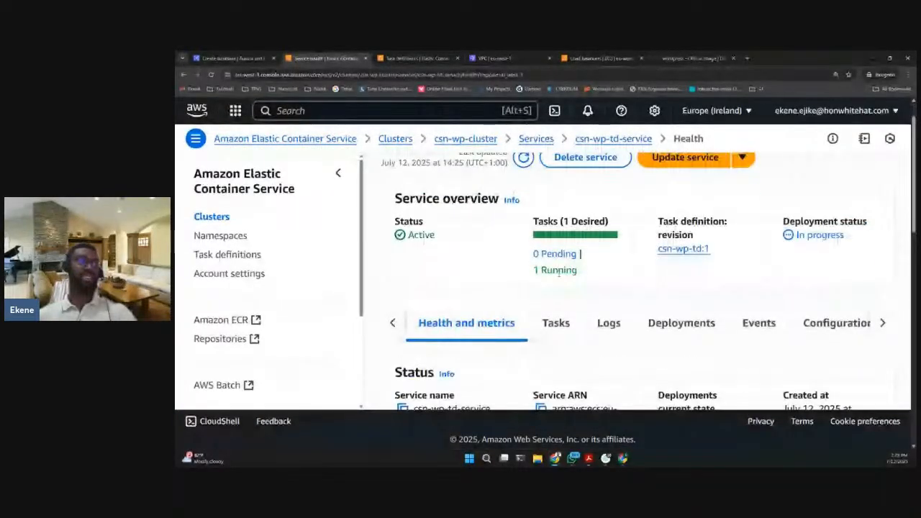
{"action": "scroll", "coordinate": [572, 251], "scroll_direction": "down", "scroll_amount": 1}
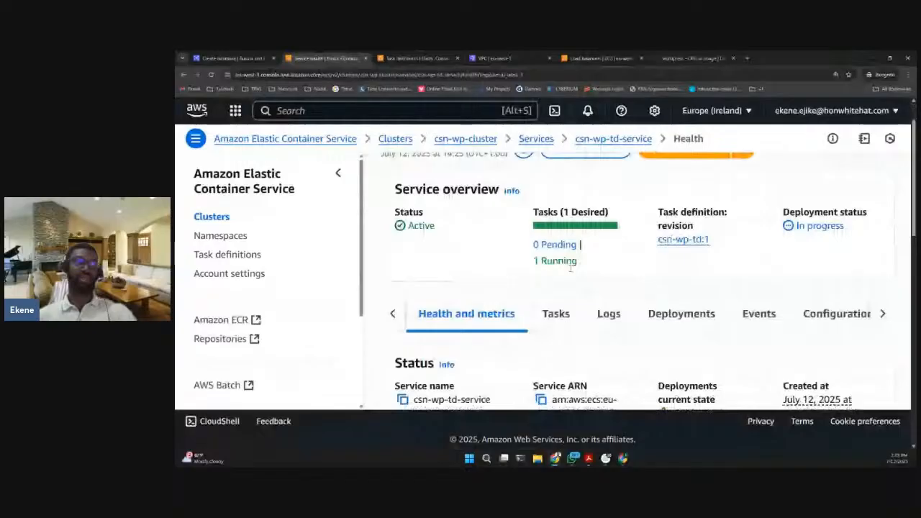
{"action": "scroll", "coordinate": [570, 268], "scroll_direction": "down", "scroll_amount": 5}
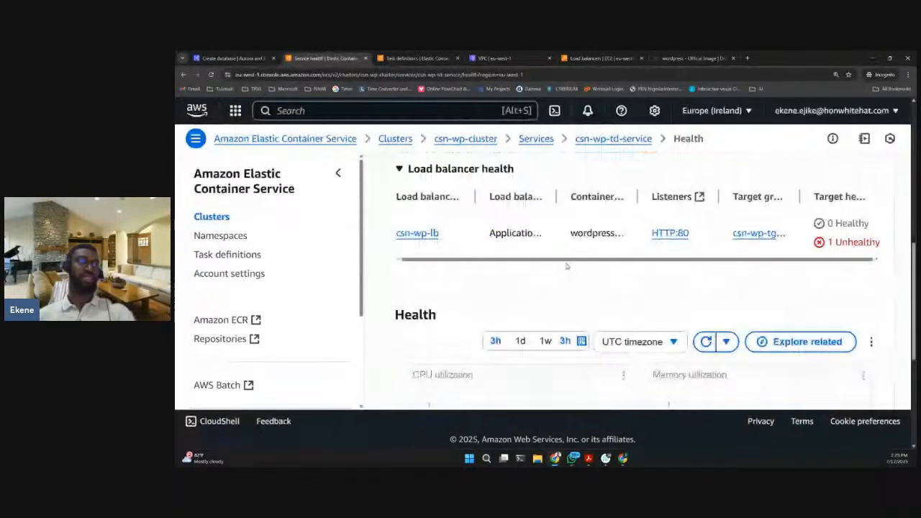
{"action": "scroll", "coordinate": [719, 278], "scroll_direction": "up", "scroll_amount": 5}
- Open the service's configuration and networking details and examine its VPC, subnets, security group and DNS names
{"action": "left_click", "coordinate": [882, 285]}
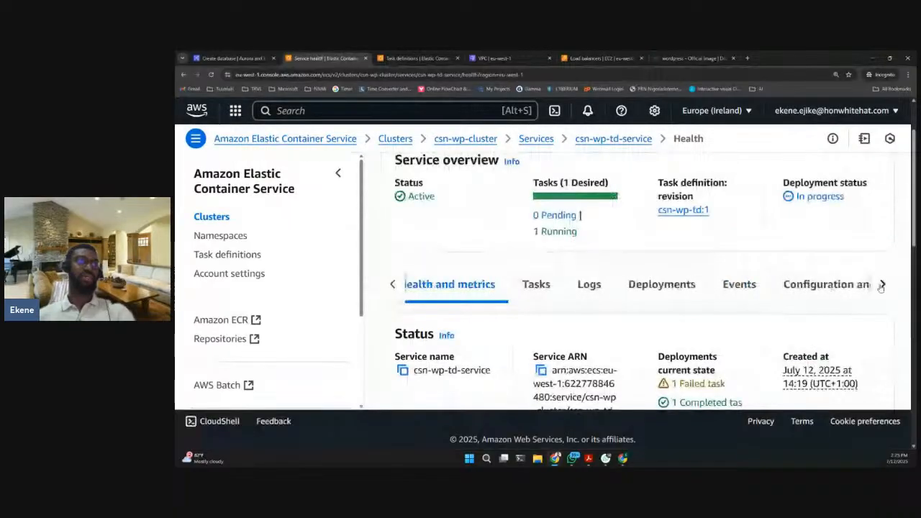
{"action": "left_click", "coordinate": [882, 285]}
{"action": "left_click", "coordinate": [631, 288]}
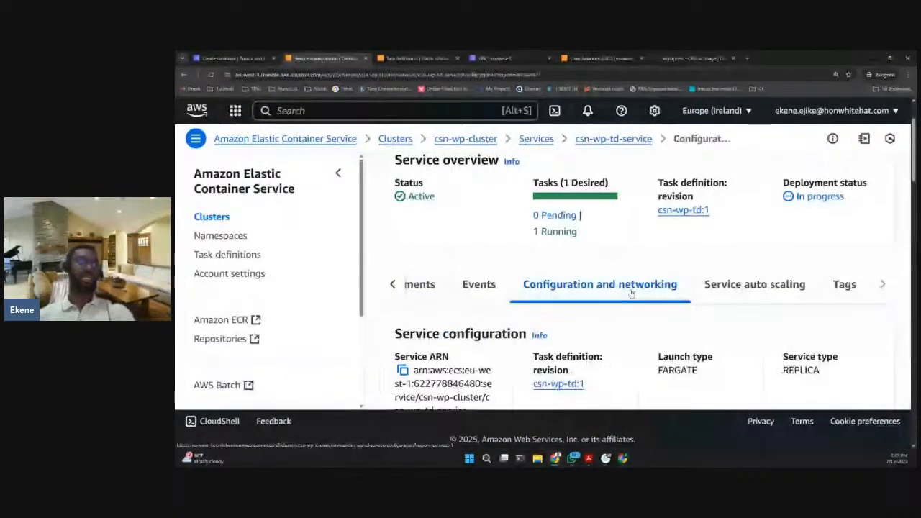
{"action": "scroll", "coordinate": [669, 291], "scroll_direction": "down", "scroll_amount": 5}
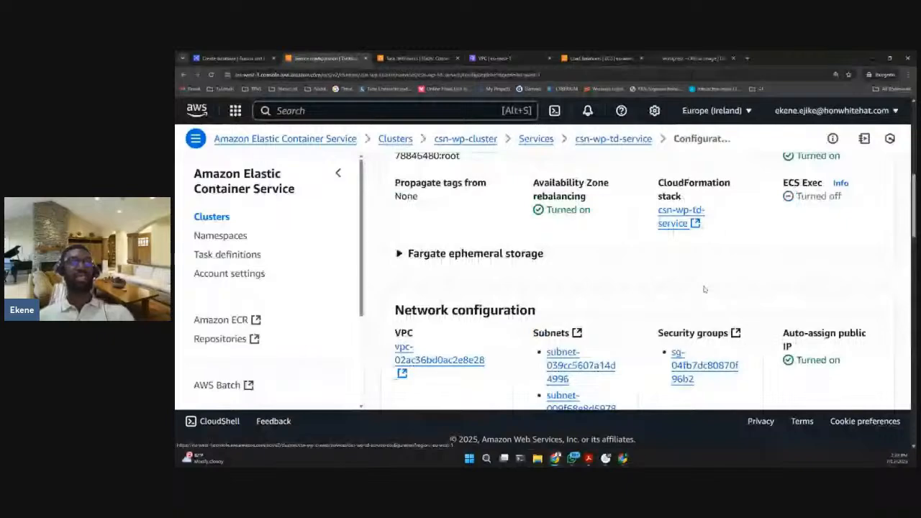
{"action": "scroll", "coordinate": [708, 288], "scroll_direction": "down", "scroll_amount": 2}
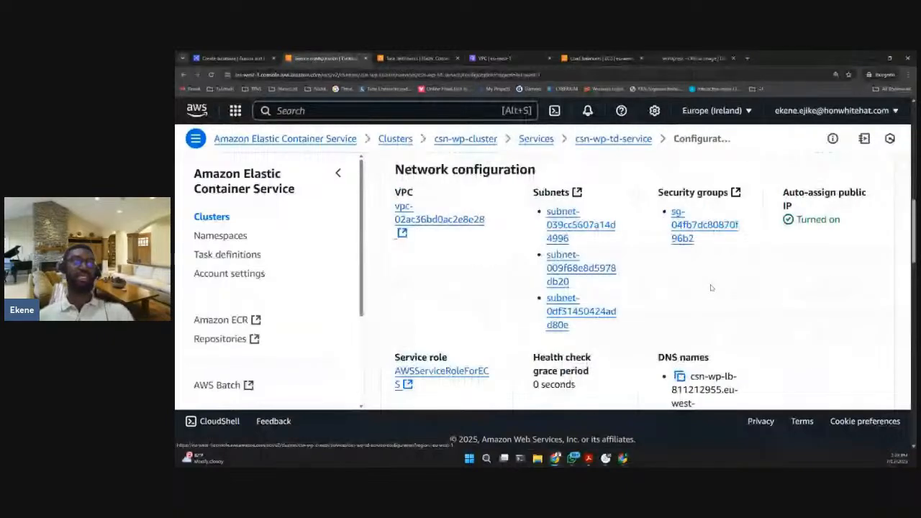
{"action": "scroll", "coordinate": [711, 288], "scroll_direction": "down", "scroll_amount": 1}
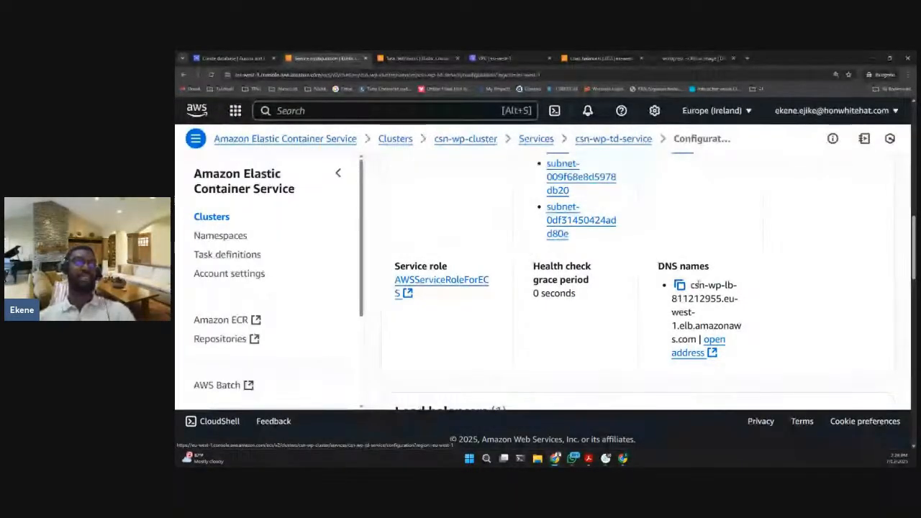
{"action": "scroll", "coordinate": [652, 272], "scroll_direction": "up", "scroll_amount": 2}
{"action": "scroll", "coordinate": [651, 272], "scroll_direction": "up", "scroll_amount": 3}
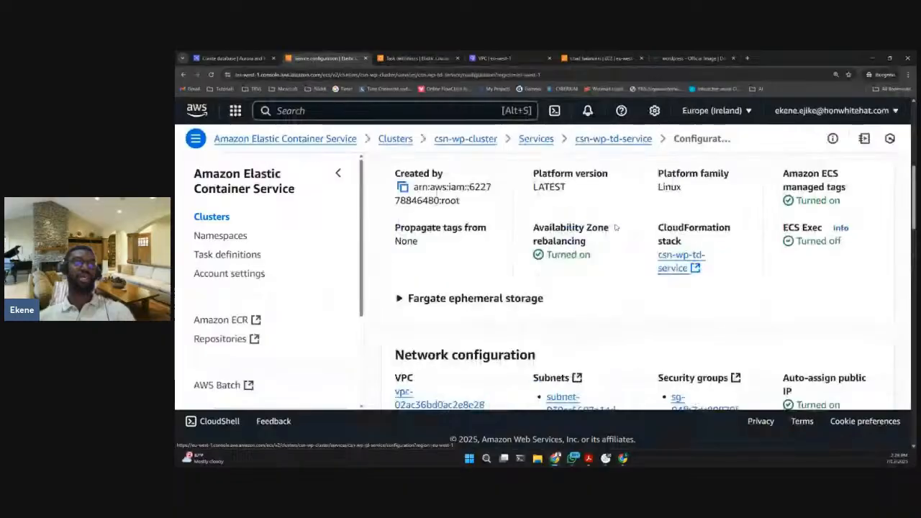
{"action": "scroll", "coordinate": [623, 224], "scroll_direction": "up", "scroll_amount": 3}
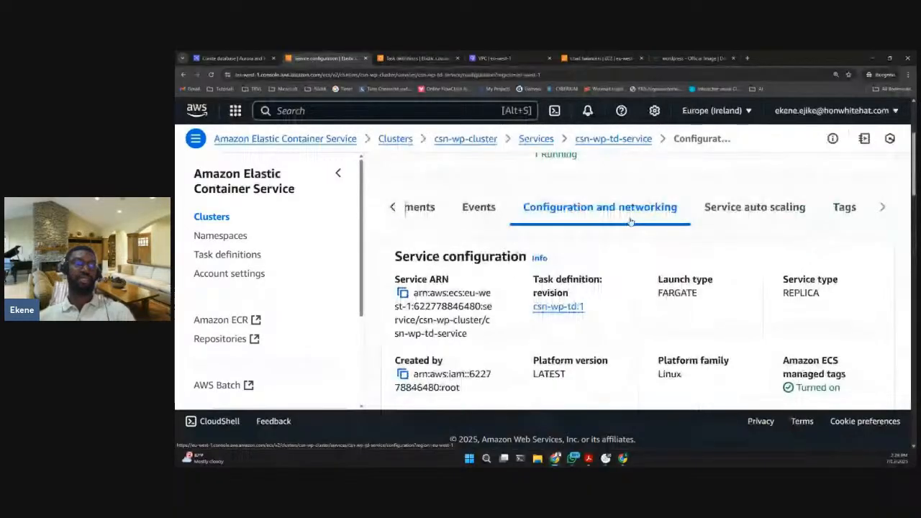
- Open the load balancer address listed under the service's DNS names and continue to the WordPress site without HTTPS
{"action": "scroll", "coordinate": [666, 291], "scroll_direction": "down", "scroll_amount": 5}
{"action": "scroll", "coordinate": [666, 290], "scroll_direction": "down", "scroll_amount": 3}
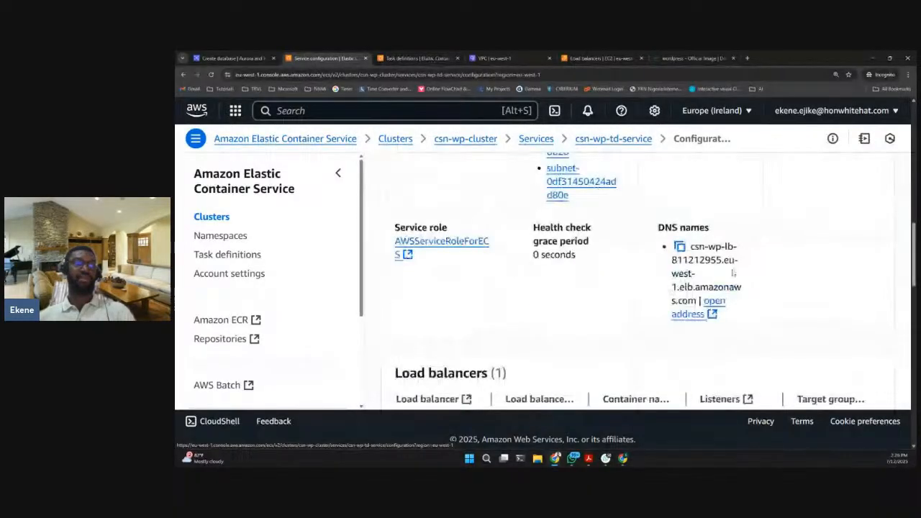
{"action": "left_click", "coordinate": [714, 302]}
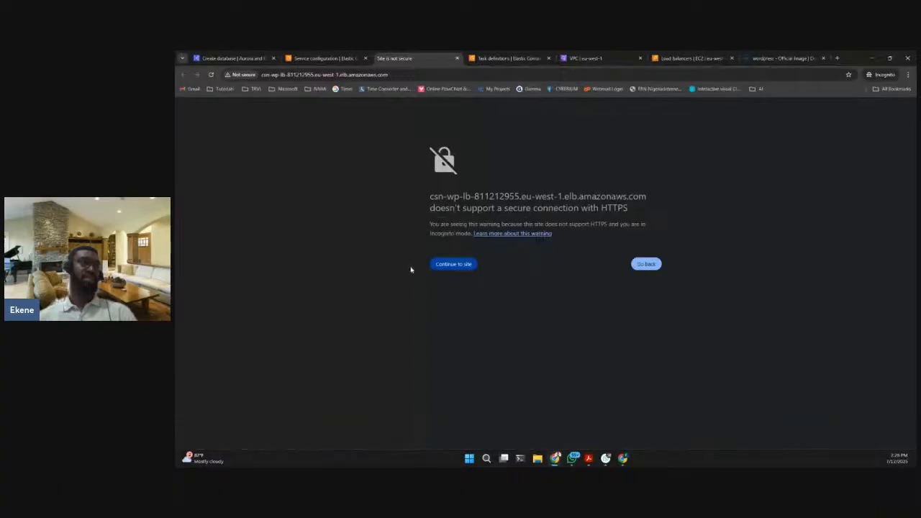
{"action": "left_click", "coordinate": [457, 265]}
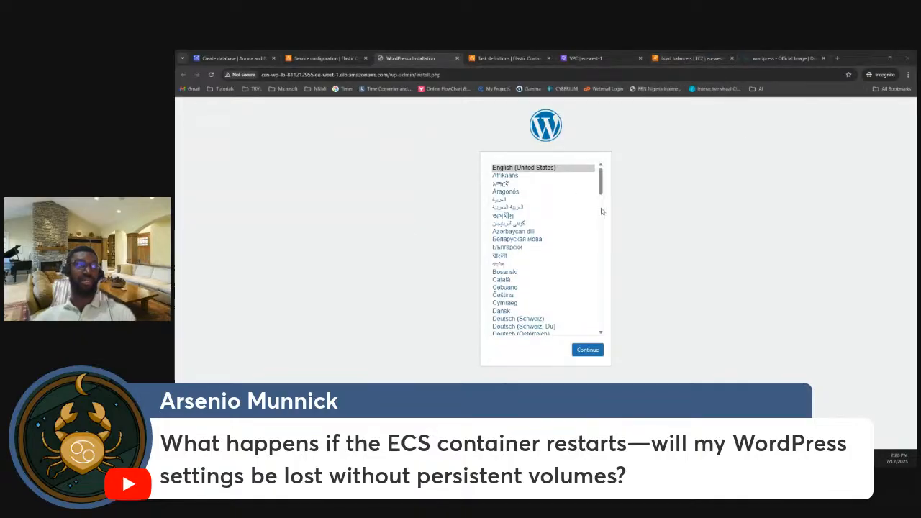
- Review the wordpress container's log entries for csn-wp-td-service and open them in CloudWatch
{"action": "left_click", "coordinate": [331, 55]}
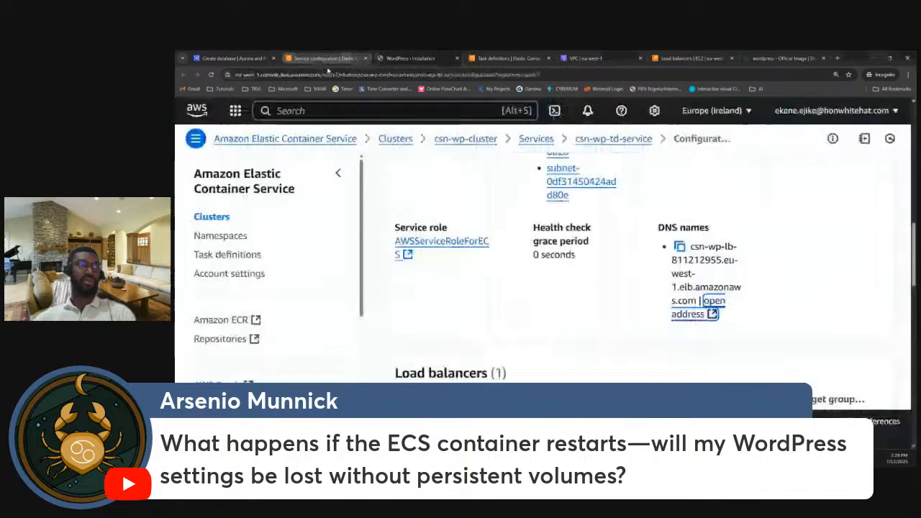
{"action": "scroll", "coordinate": [575, 249], "scroll_direction": "up", "scroll_amount": 10}
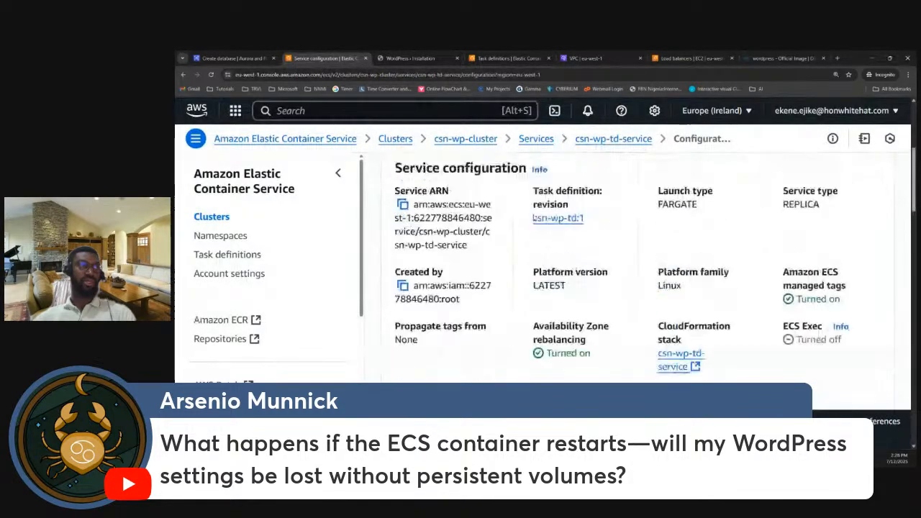
{"action": "left_click", "coordinate": [394, 284]}
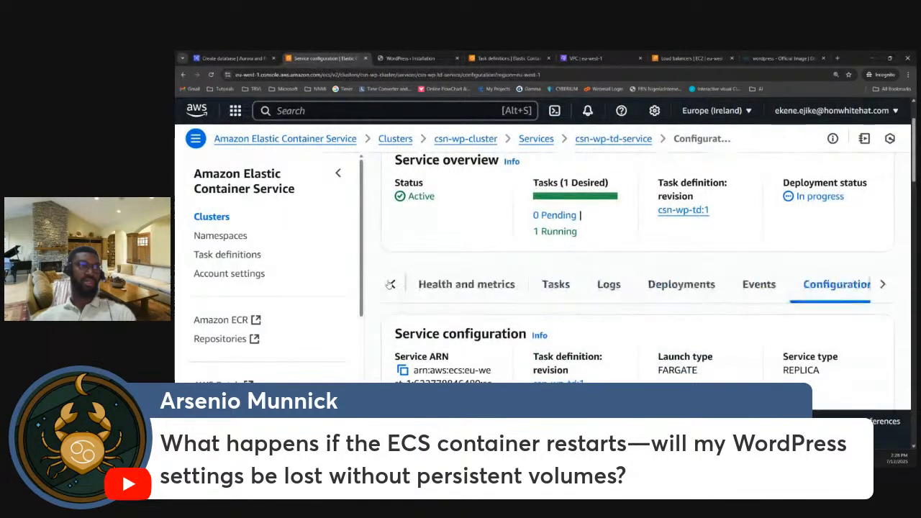
{"action": "left_click", "coordinate": [599, 285]}
{"action": "scroll", "coordinate": [590, 302], "scroll_direction": "down", "scroll_amount": 2}
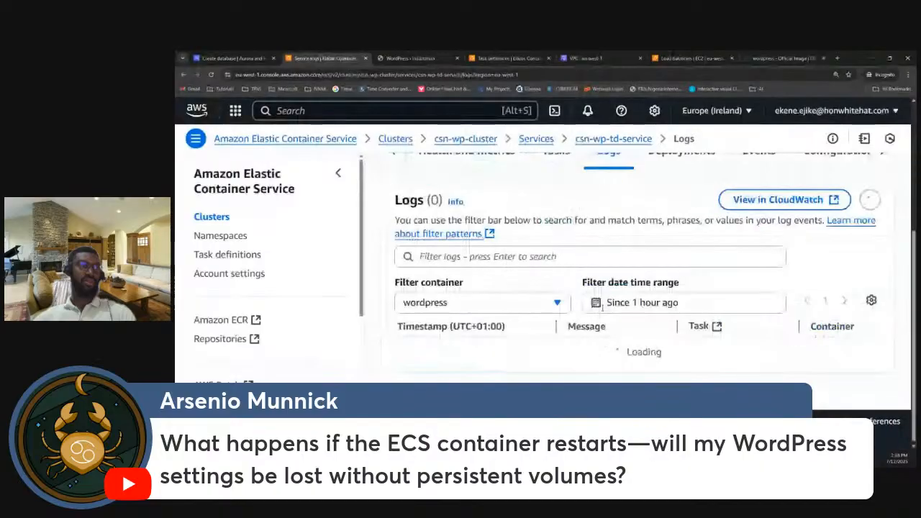
{"action": "scroll", "coordinate": [647, 338], "scroll_direction": "down", "scroll_amount": 3}
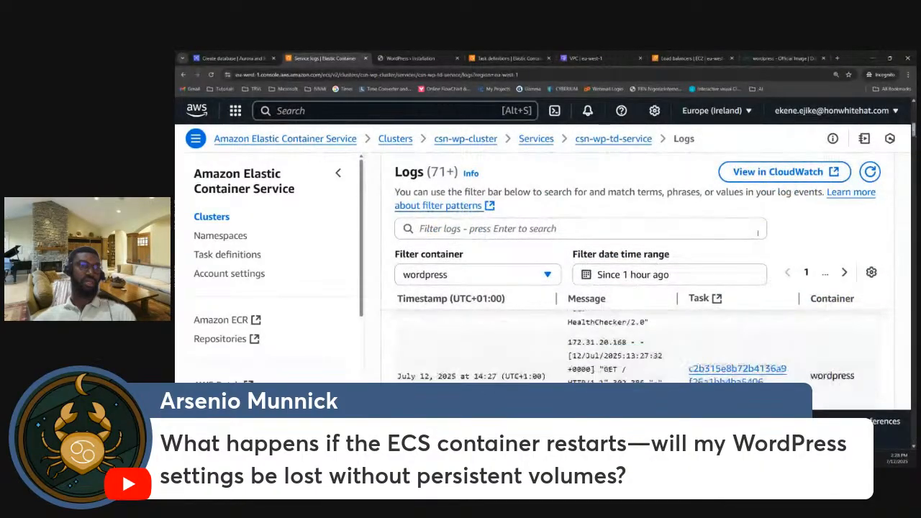
{"action": "scroll", "coordinate": [733, 354], "scroll_direction": "up", "scroll_amount": 5}
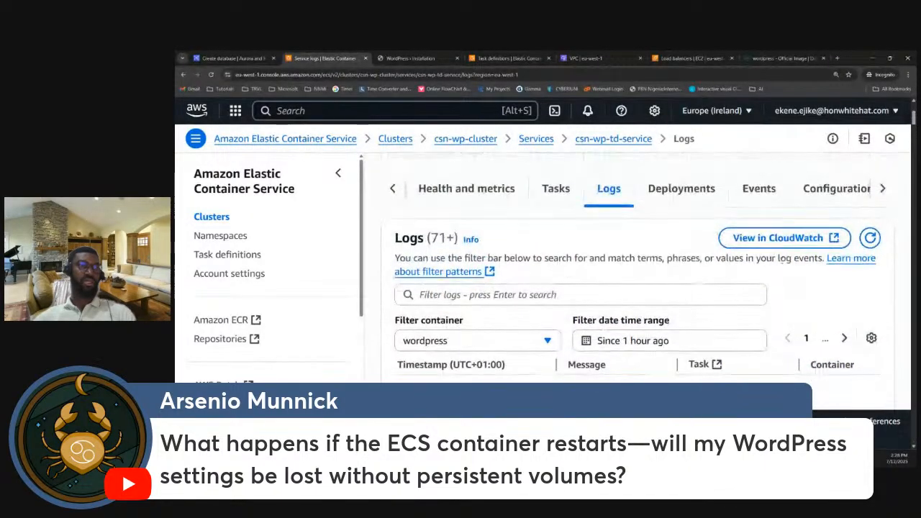
{"action": "left_click", "coordinate": [778, 237]}
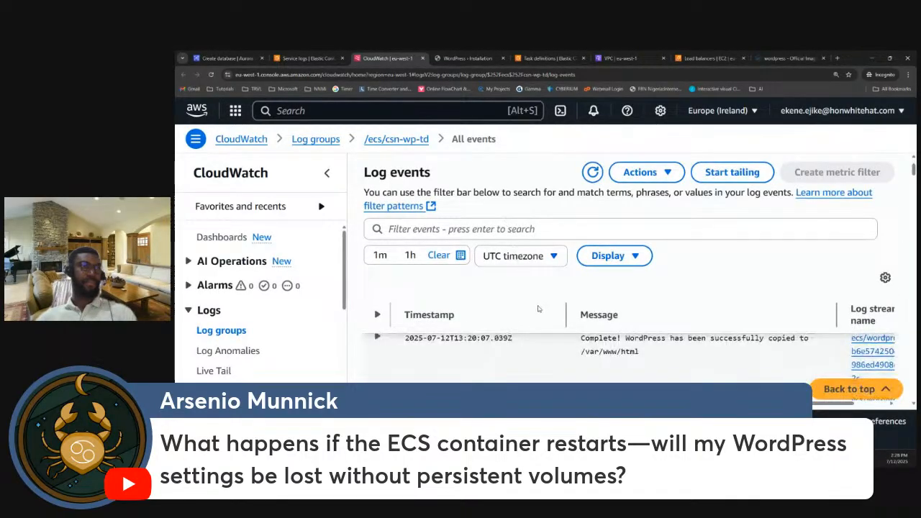
- Examine the /ecs/csn-wp-td log events in CloudWatch, from WordPress container startup through health checks and browser requests
{"action": "left_click", "coordinate": [908, 74]}
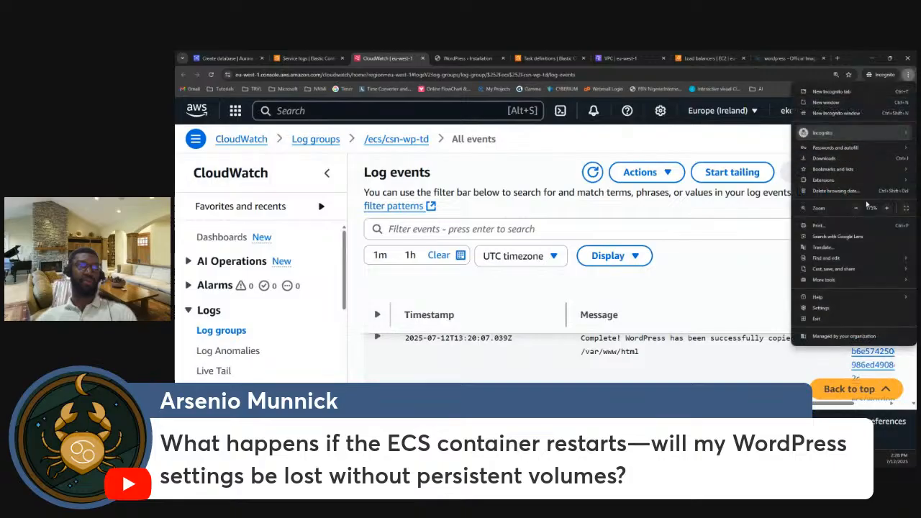
{"action": "left_click", "coordinate": [856, 208]}
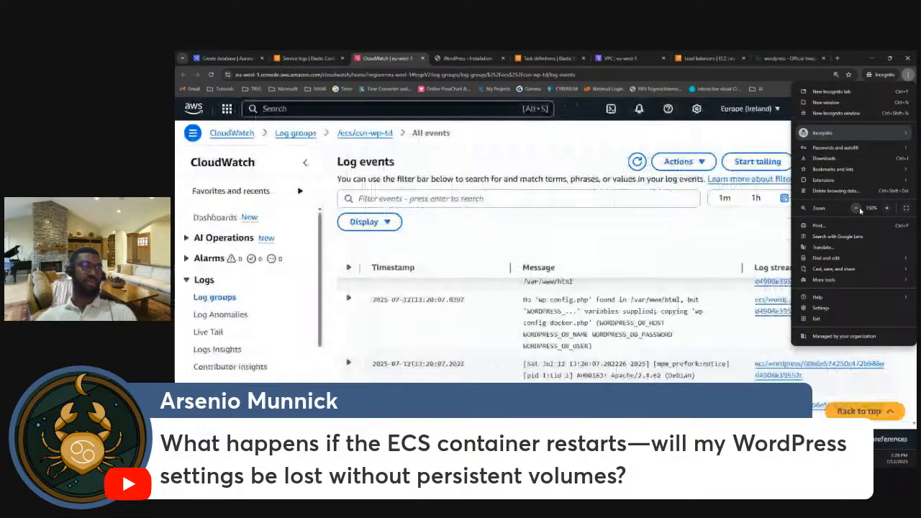
{"action": "left_click", "coordinate": [857, 208]}
{"action": "left_click", "coordinate": [653, 297]}
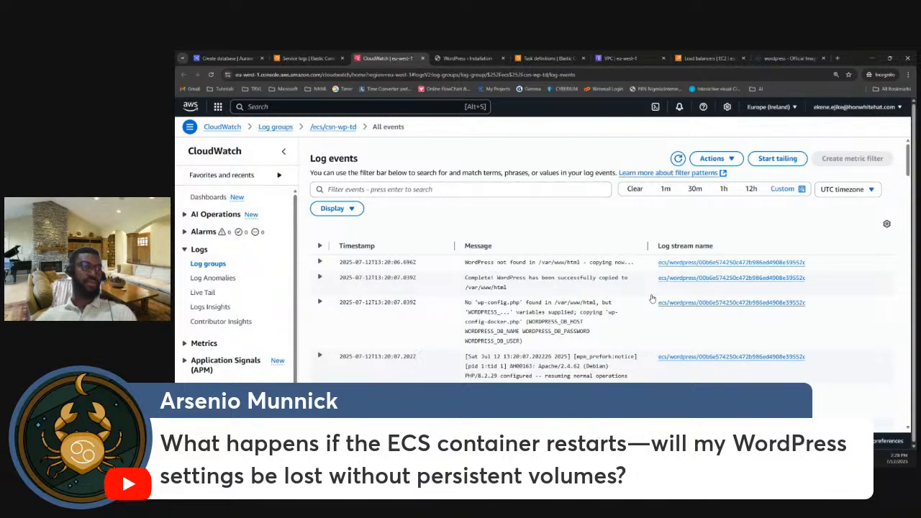
{"action": "scroll", "coordinate": [652, 297], "scroll_direction": "down", "scroll_amount": 5}
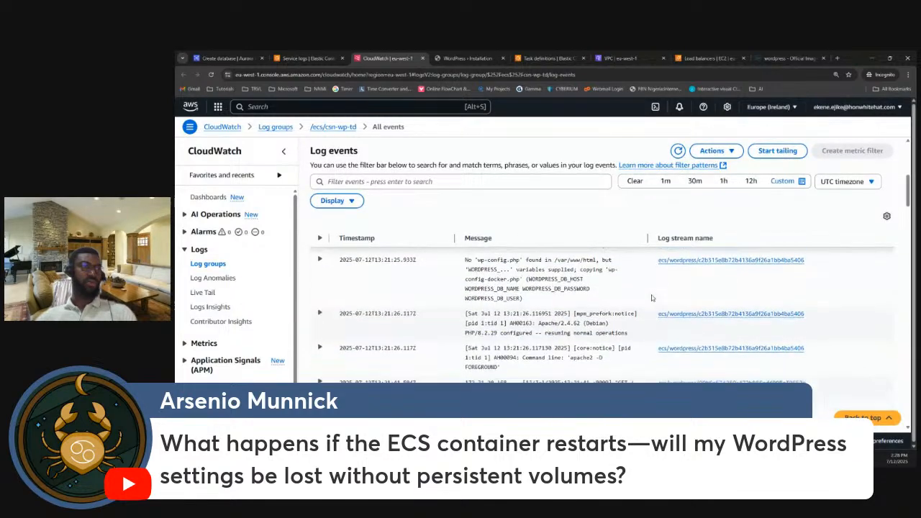
{"action": "scroll", "coordinate": [652, 297], "scroll_direction": "down", "scroll_amount": 8}
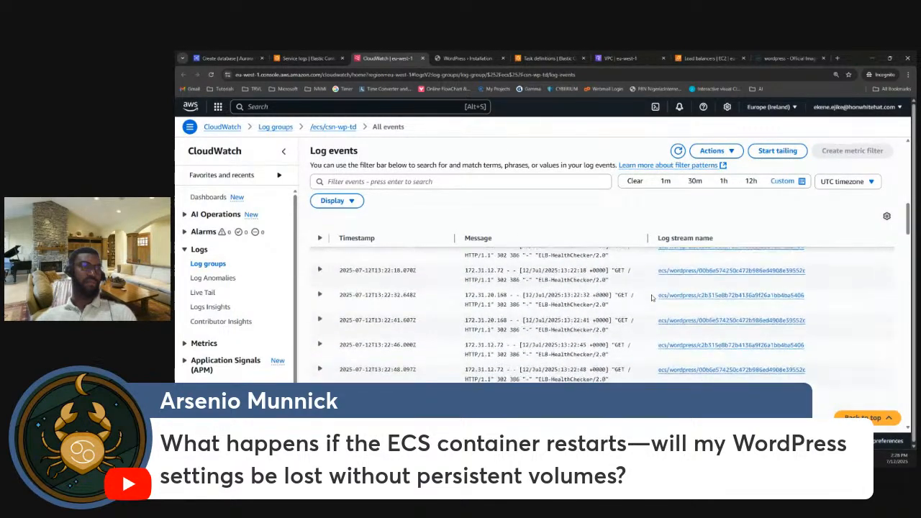
{"action": "scroll", "coordinate": [652, 297], "scroll_direction": "down", "scroll_amount": 8}
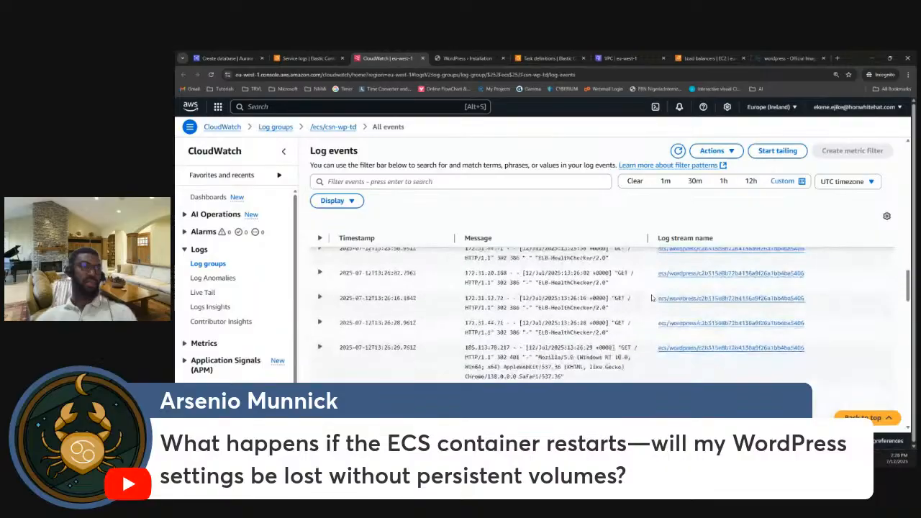
{"action": "scroll", "coordinate": [652, 298], "scroll_direction": "down", "scroll_amount": 6}
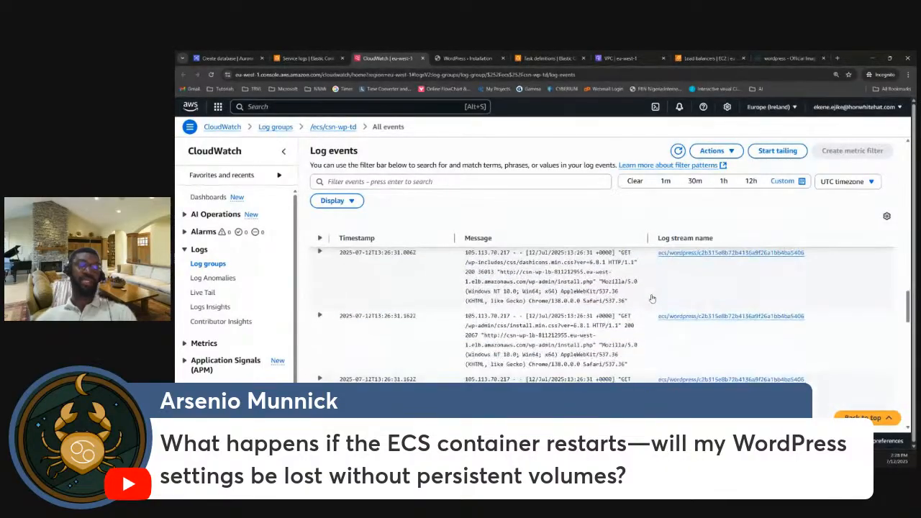
{"action": "right_click", "coordinate": [652, 297]}
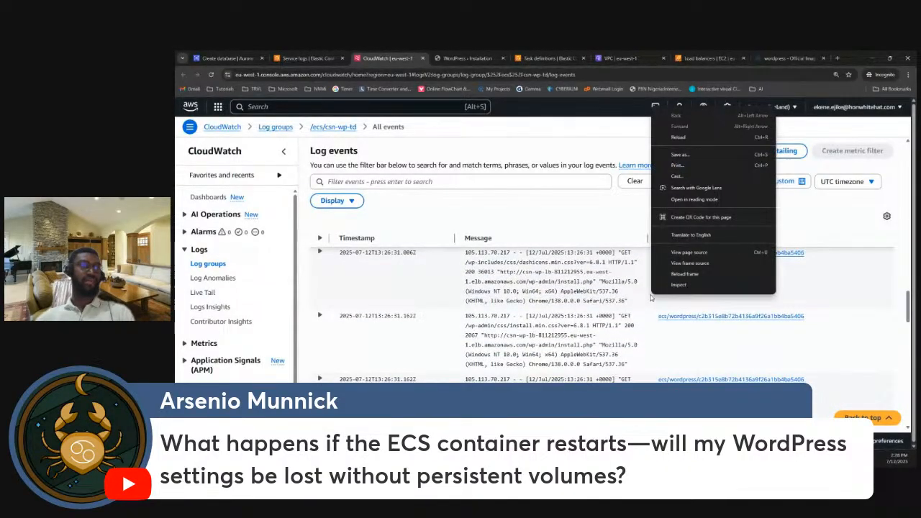
{"action": "left_click", "coordinate": [581, 275]}
{"action": "scroll", "coordinate": [578, 285], "scroll_direction": "down", "scroll_amount": 1}
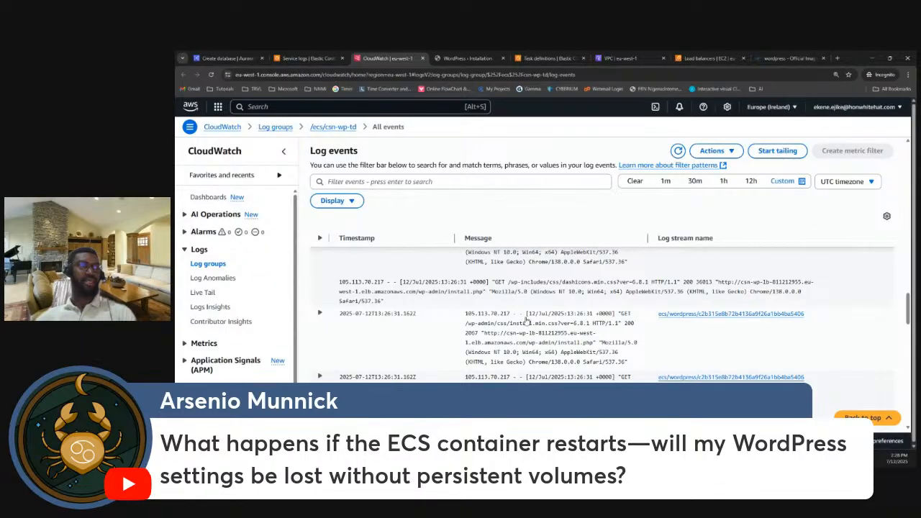
{"action": "scroll", "coordinate": [530, 319], "scroll_direction": "up", "scroll_amount": 1}
- Search the AWS services for efs and open the Elastic File System's file systems list in a separate tab
{"action": "left_click", "coordinate": [711, 58]}
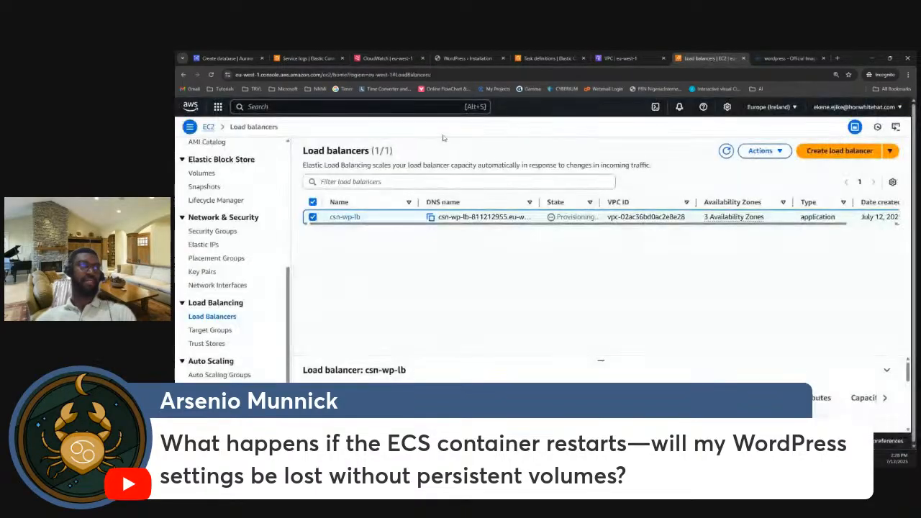
{"action": "left_click", "coordinate": [387, 108]}
{"action": "type", "text": "f"}
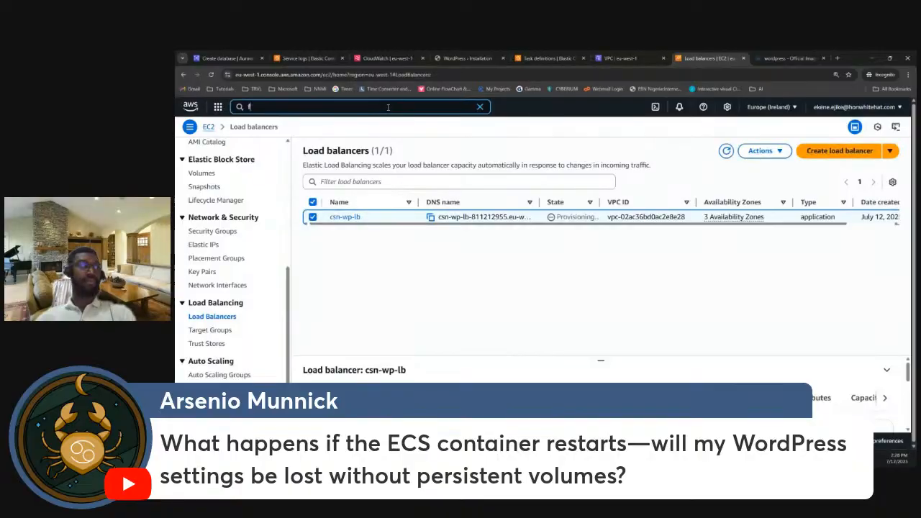
{"action": "type", "text": "ile management"}
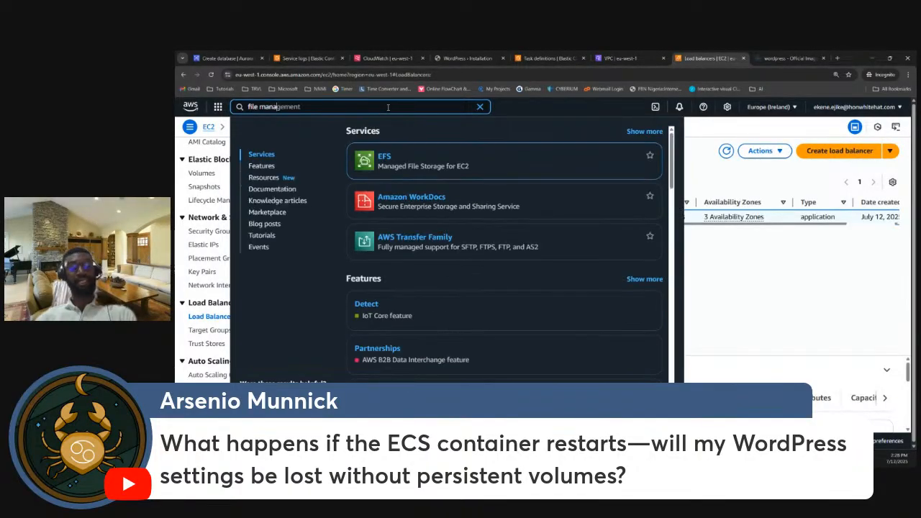
{"action": "key", "text": "ctrl+a"}
{"action": "key", "text": "BackSpace"}
{"action": "type", "text": "efs"}
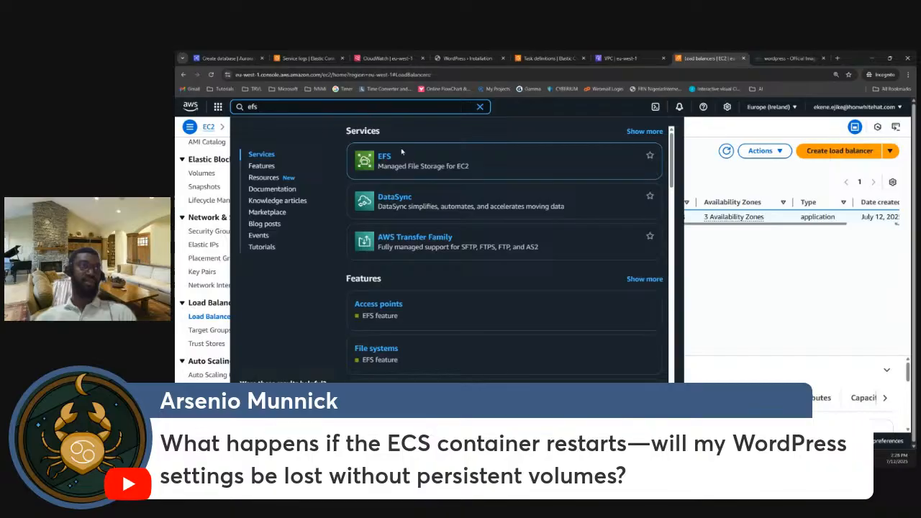
{"action": "mouse_move", "coordinate": [404, 172]}
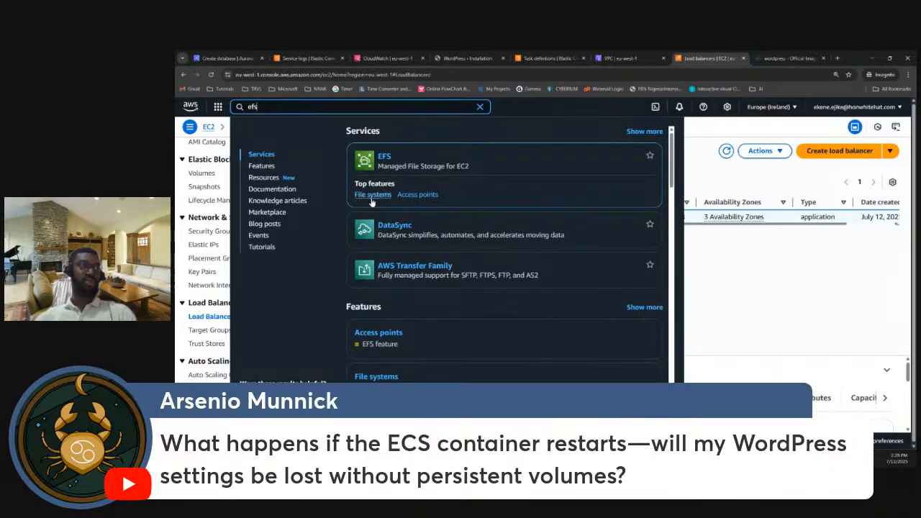
{"action": "right_click", "coordinate": [372, 203]}
{"action": "left_click", "coordinate": [385, 208]}
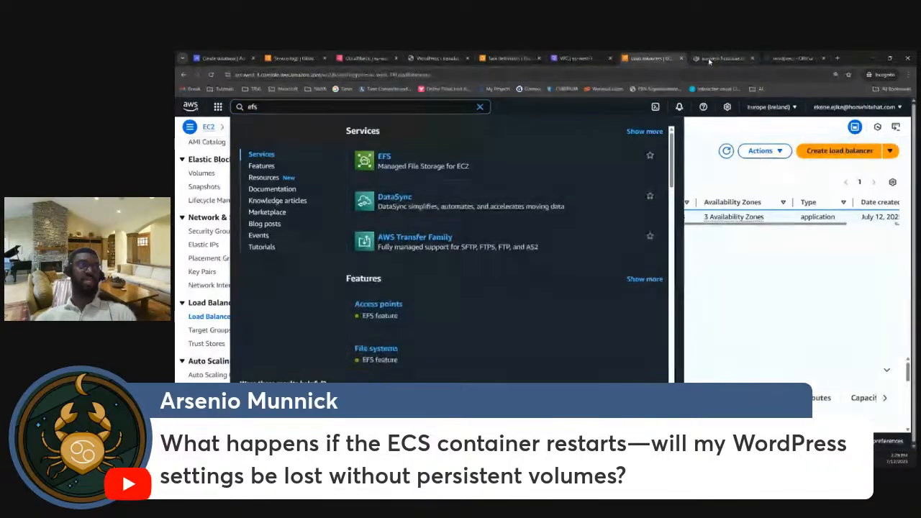
{"action": "left_click", "coordinate": [706, 59]}
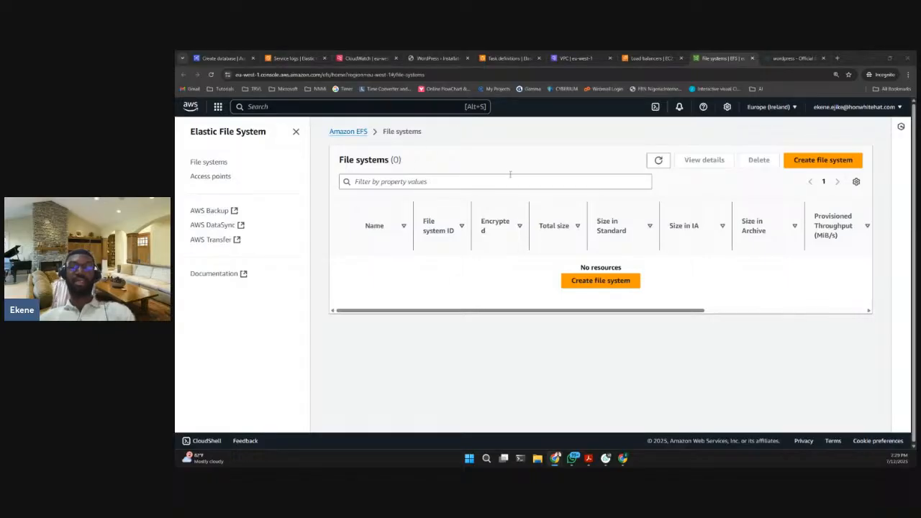
- Review the VPC, subnet group and public access settings of the database creation form and check the ECS task definitions
{"action": "left_click", "coordinate": [216, 57]}
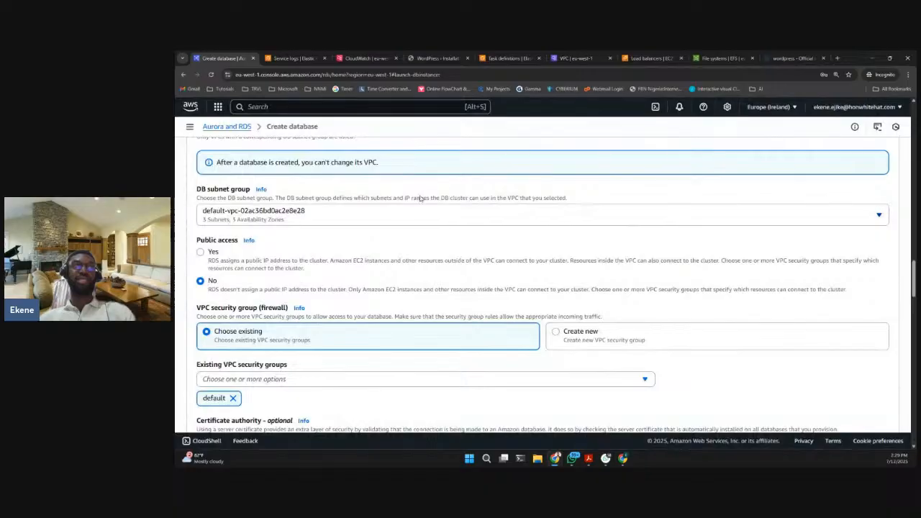
{"action": "scroll", "coordinate": [421, 197], "scroll_direction": "up", "scroll_amount": 1}
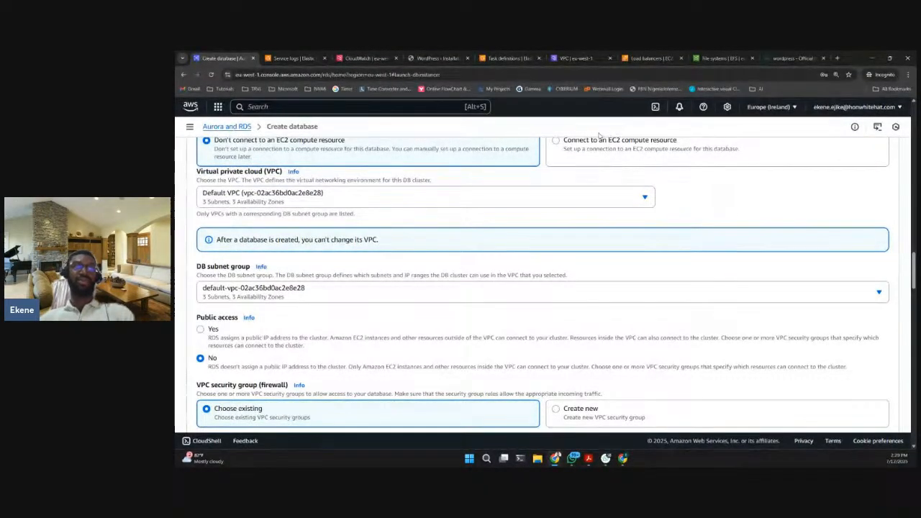
{"action": "left_click", "coordinate": [505, 58]}
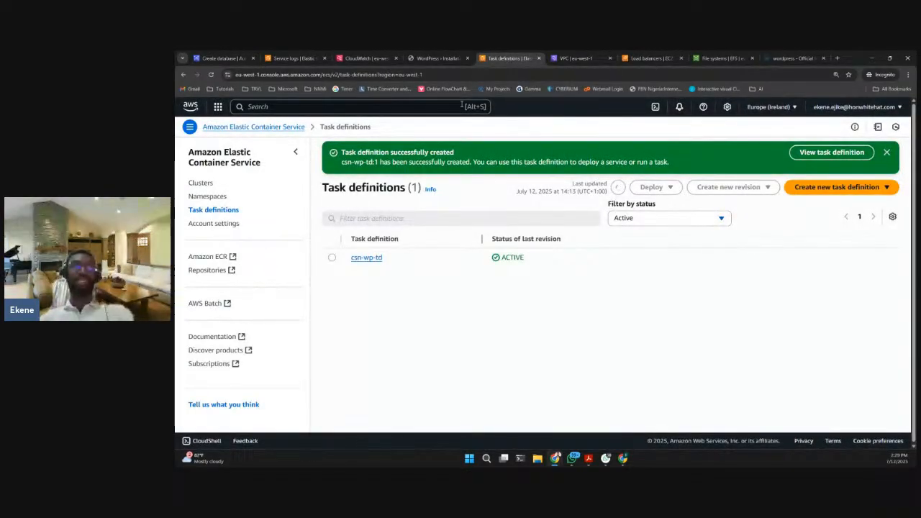
- Return to the WordPress installation page, enlarge it to 200% and continue the setup in English (United States)
{"action": "left_click", "coordinate": [432, 58]}
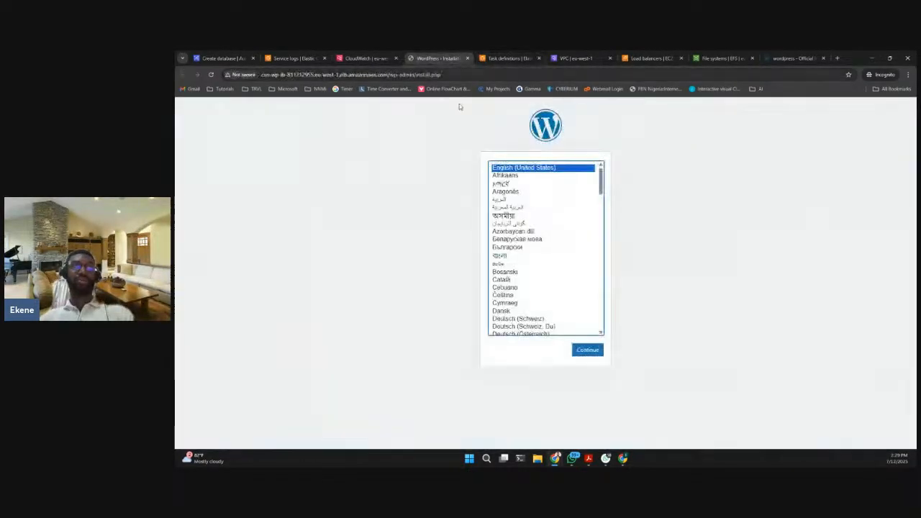
{"action": "left_click", "coordinate": [908, 74]}
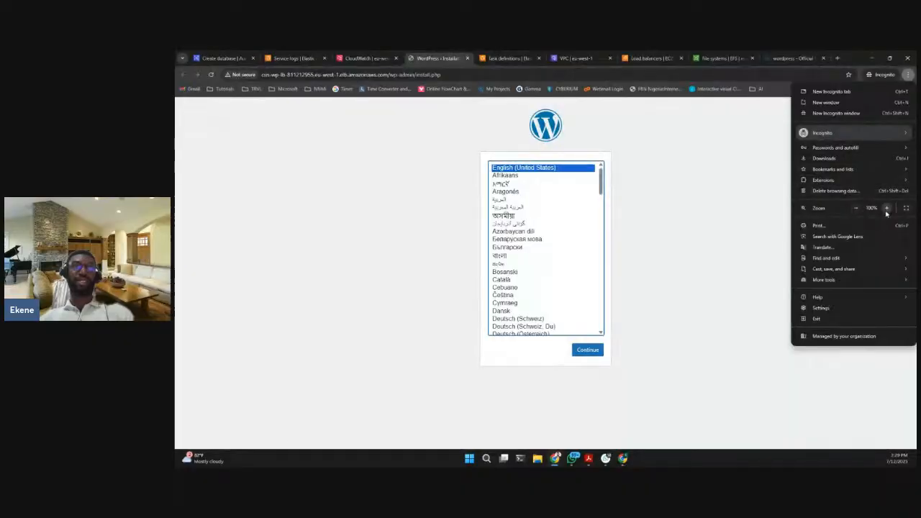
{"action": "left_click", "coordinate": [886, 208]}
{"action": "left_click", "coordinate": [886, 208]}
{"action": "left_click", "coordinate": [887, 208]}
{"action": "left_click", "coordinate": [887, 208]}
{"action": "left_click", "coordinate": [886, 208]}
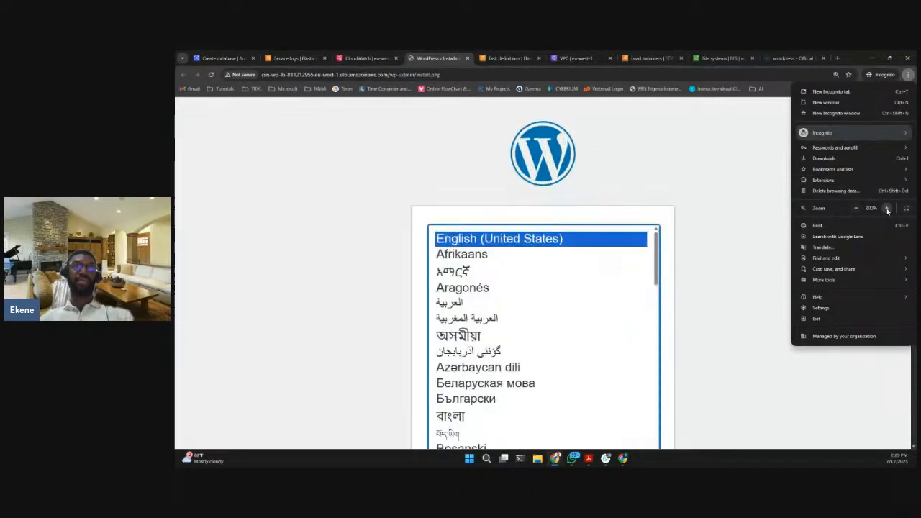
{"action": "left_click", "coordinate": [713, 208]}
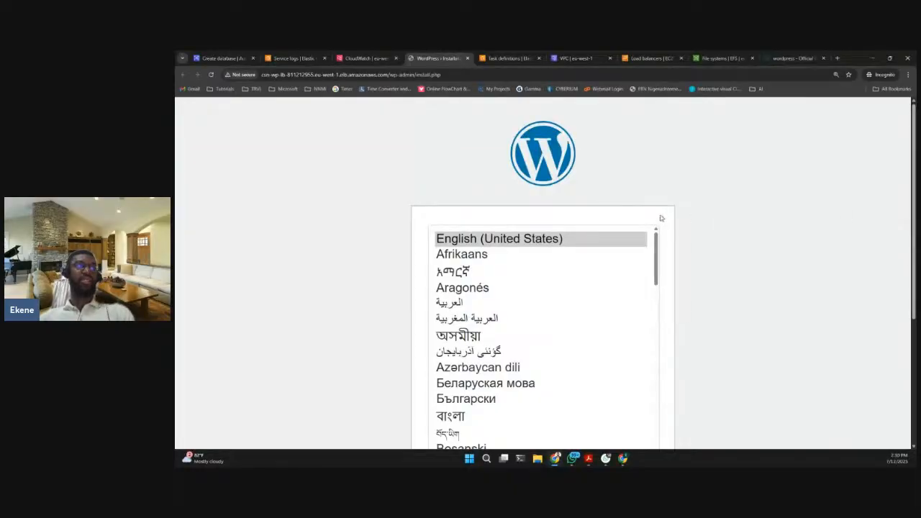
{"action": "scroll", "coordinate": [685, 231], "scroll_direction": "down", "scroll_amount": 3}
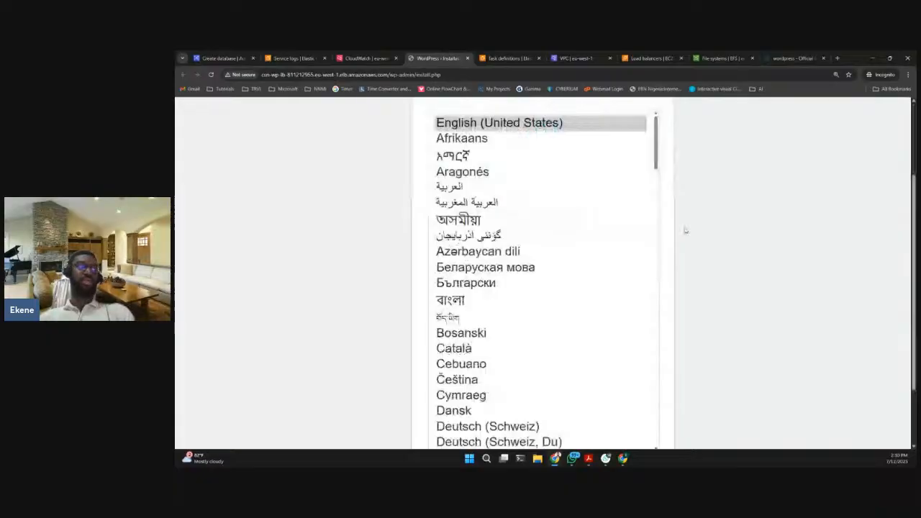
{"action": "key", "text": "Return"}
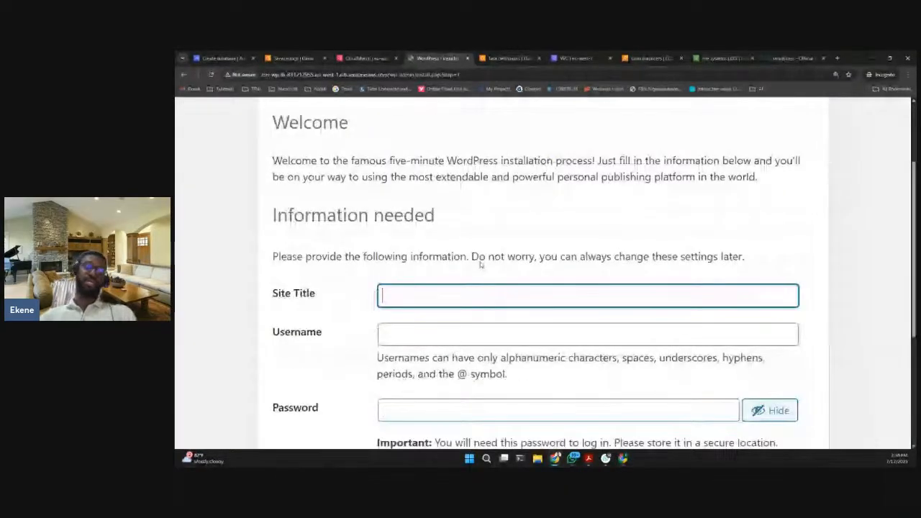
- Fill in the WordPress installation form with the site title CSN-wp and the username wpuser
{"action": "type", "text": "CSN-"}
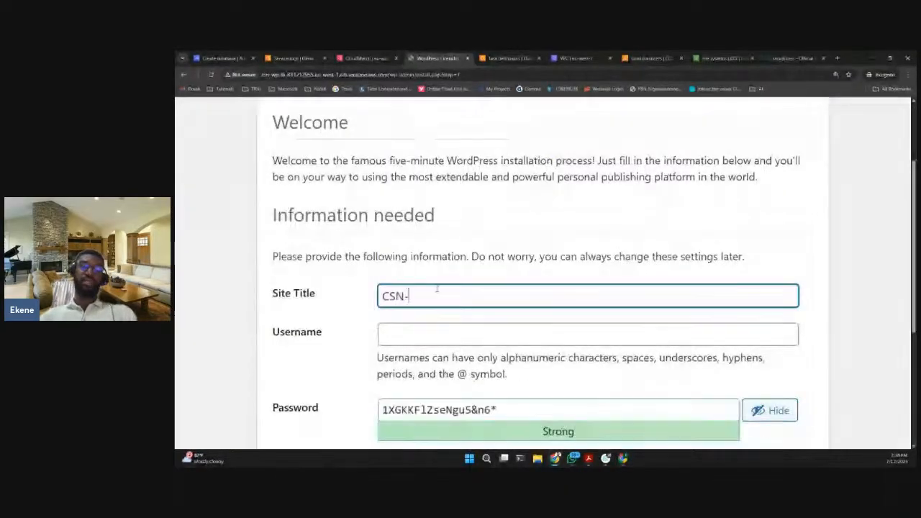
{"action": "type", "text": "wp"}
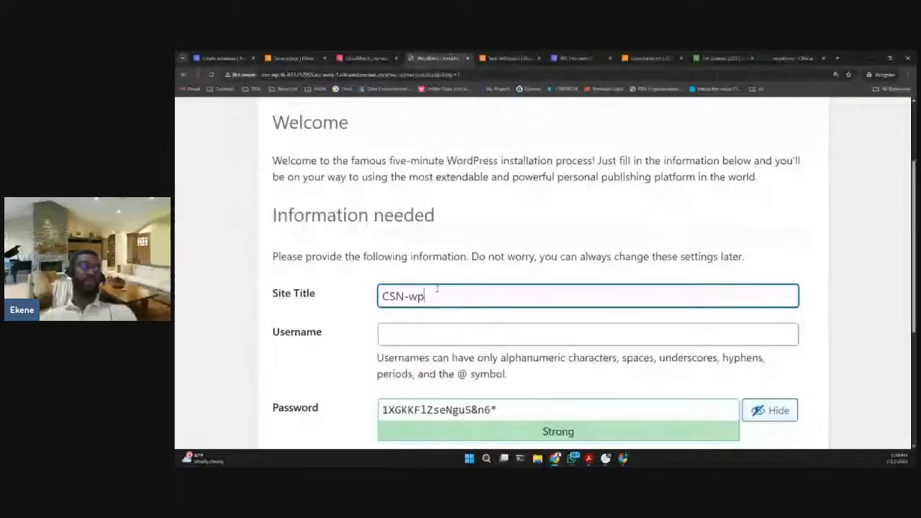
{"action": "scroll", "coordinate": [437, 289], "scroll_direction": "down", "scroll_amount": 1}
{"action": "left_click", "coordinate": [442, 265]}
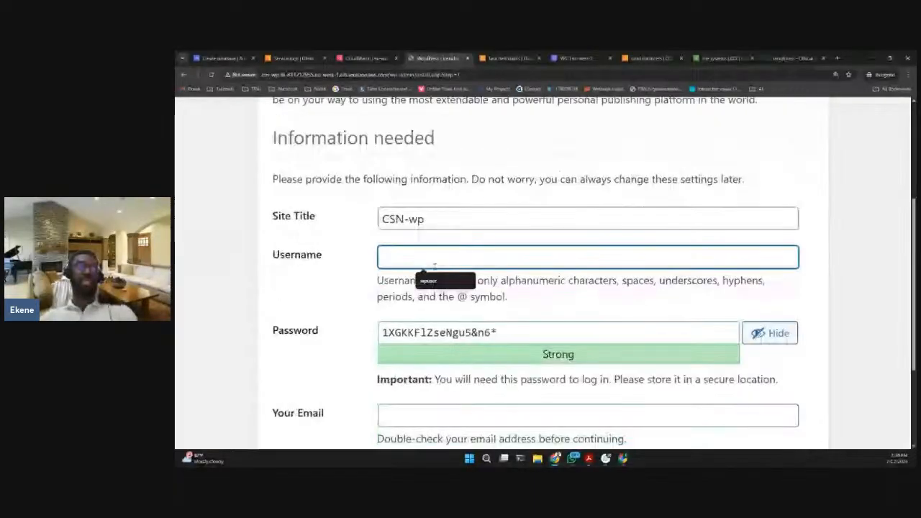
{"action": "type", "text": "wpuser"}
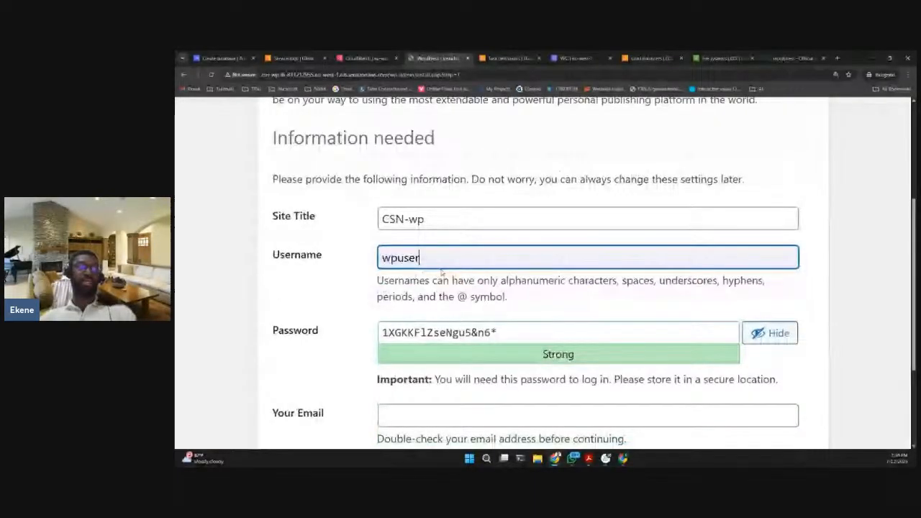
- Replace the suggested password on the installation form with the chosen account password
{"action": "scroll", "coordinate": [515, 258], "scroll_direction": "down", "scroll_amount": 1}
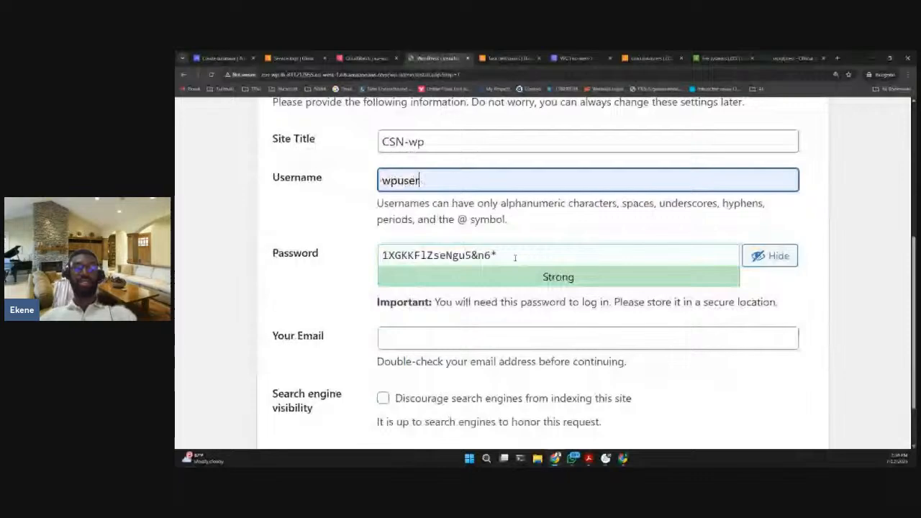
{"action": "triple_click", "coordinate": [516, 258]}
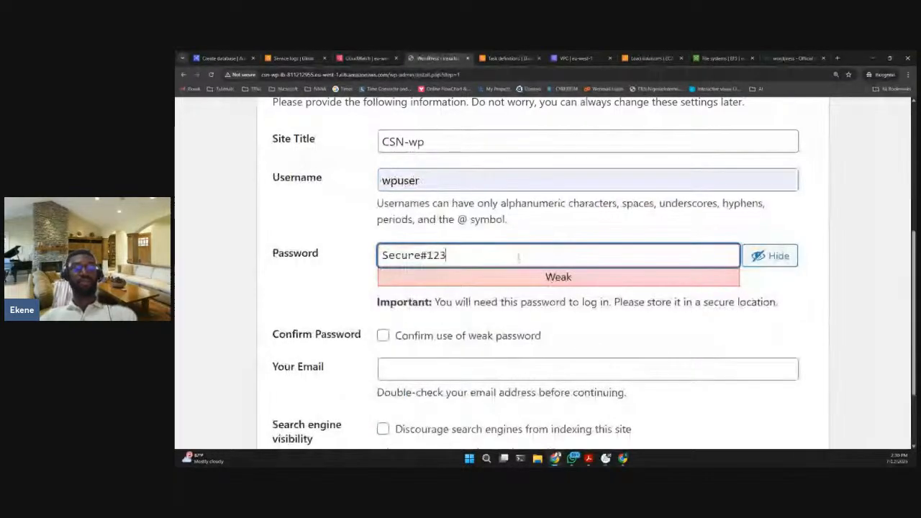
- Try to install WordPress with the account password copied into the email field and the use of a weak password confirmed
{"action": "key", "text": "ctrl+a"}
{"action": "key", "text": "ctrl+c"}
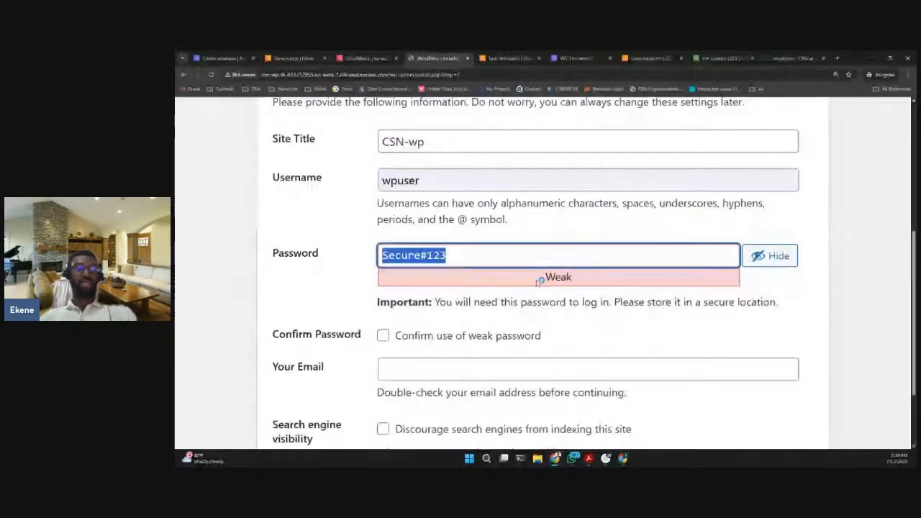
{"action": "left_click", "coordinate": [432, 369]}
{"action": "key", "text": "ctrl+v"}
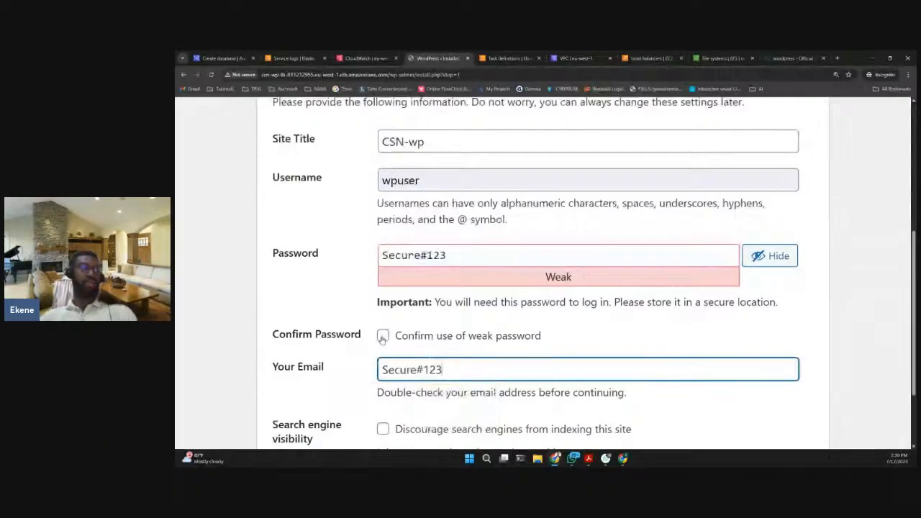
{"action": "left_click", "coordinate": [383, 336]}
{"action": "scroll", "coordinate": [385, 338], "scroll_direction": "down", "scroll_amount": 2}
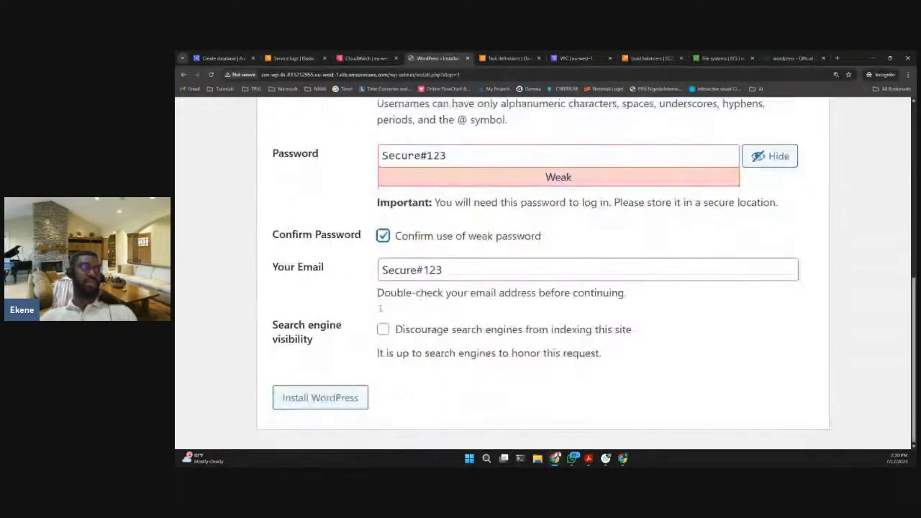
{"action": "scroll", "coordinate": [333, 405], "scroll_direction": "up", "scroll_amount": 5}
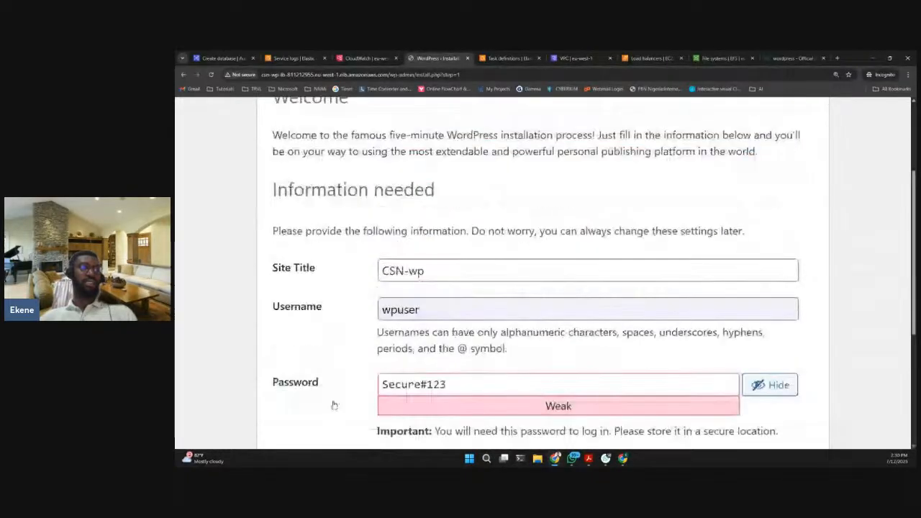
{"action": "scroll", "coordinate": [333, 406], "scroll_direction": "down", "scroll_amount": 4}
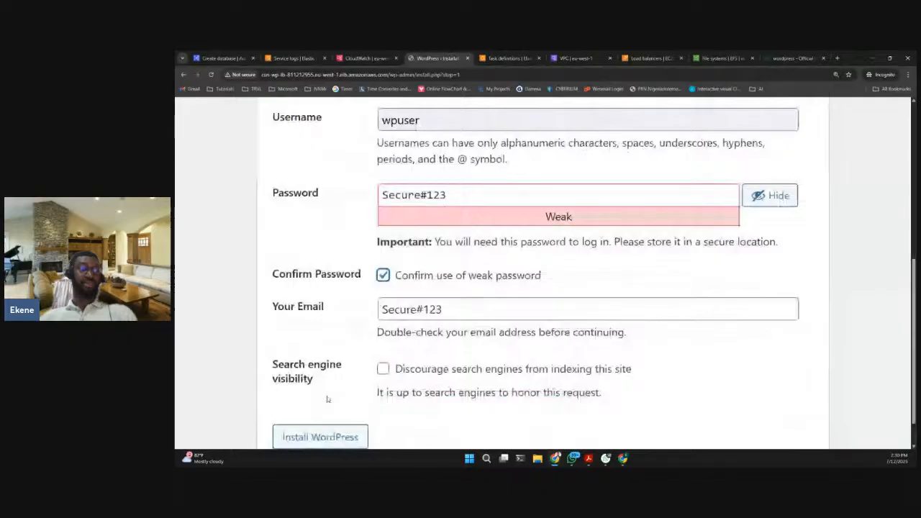
{"action": "scroll", "coordinate": [327, 400], "scroll_direction": "down", "scroll_amount": 1}
{"action": "left_click", "coordinate": [325, 402]}
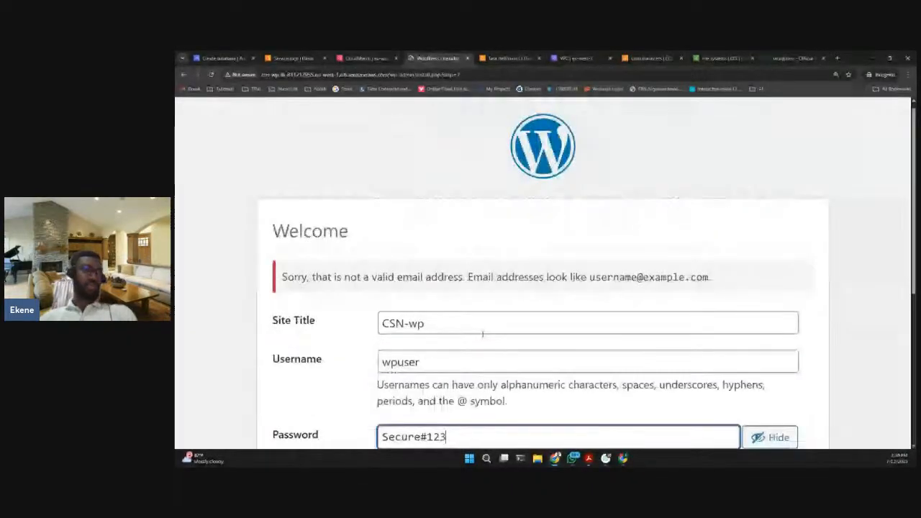
- Clear the Your Email field and confirm the use of the weak password
{"action": "scroll", "coordinate": [482, 333], "scroll_direction": "down", "scroll_amount": 4}
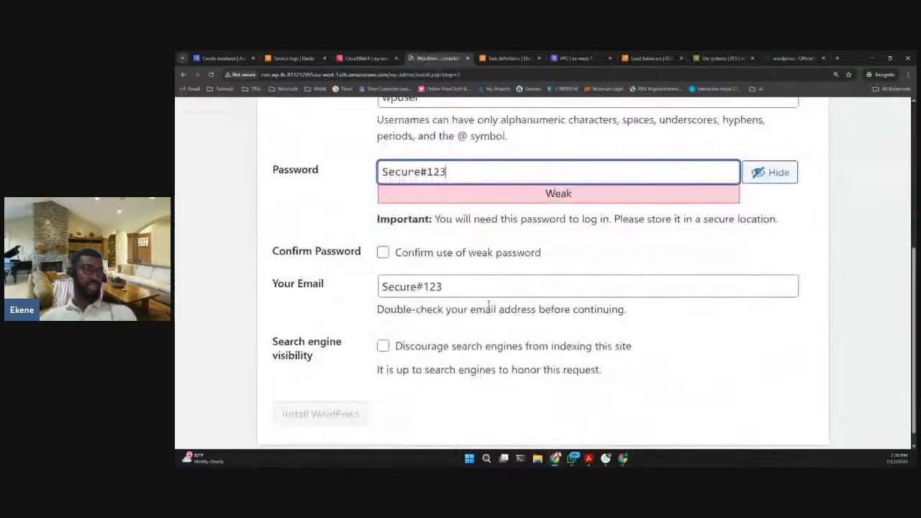
{"action": "scroll", "coordinate": [491, 302], "scroll_direction": "up", "scroll_amount": 2}
{"action": "scroll", "coordinate": [479, 303], "scroll_direction": "down", "scroll_amount": 2}
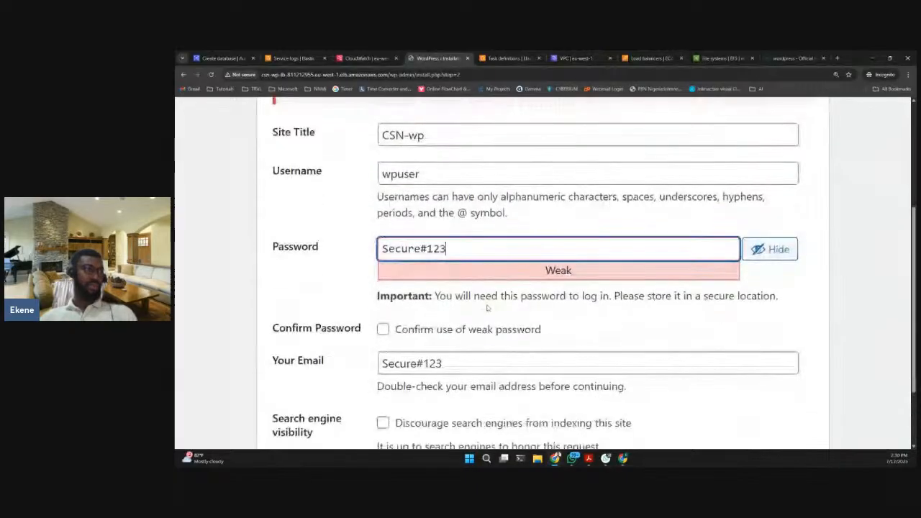
{"action": "left_click_drag", "start_coordinate": [461, 282], "coordinate": [372, 277]}
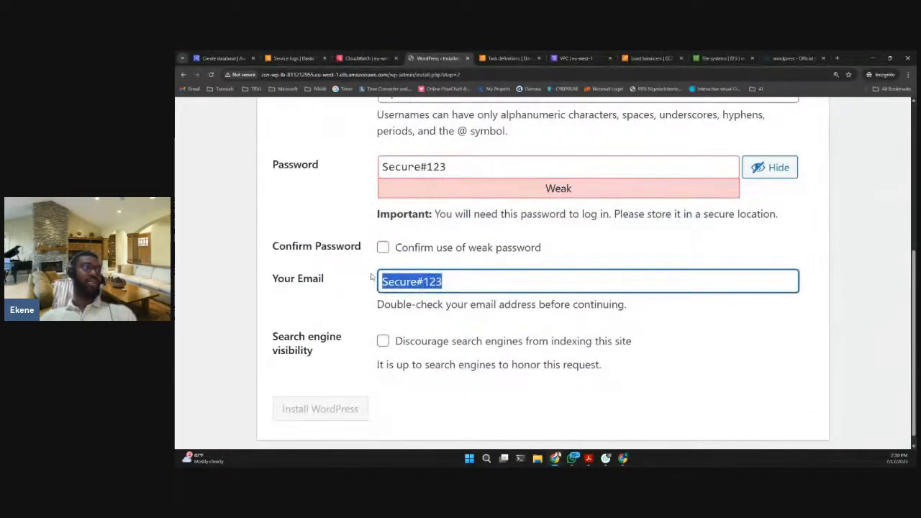
{"action": "key", "text": "BackSpace"}
{"action": "left_click", "coordinate": [383, 247]}
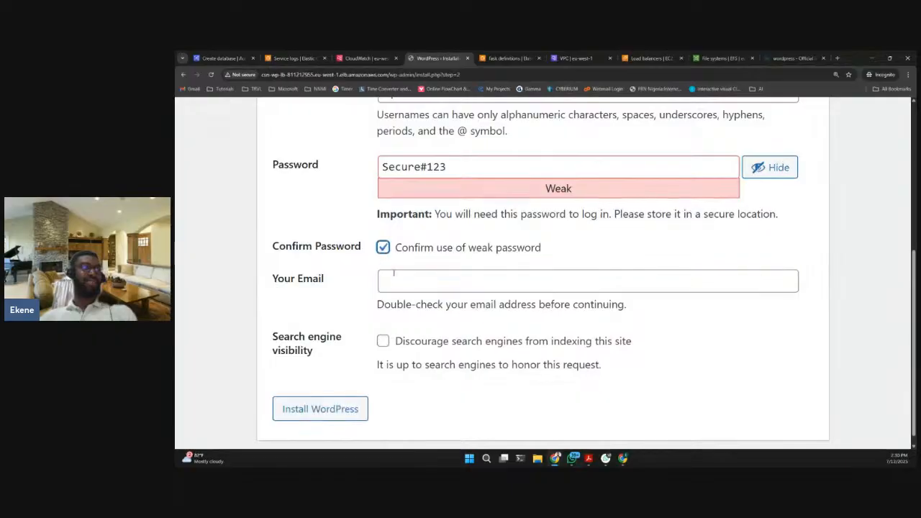
- Fill in the administrator's email address and install WordPress
{"action": "left_click", "coordinate": [409, 285]}
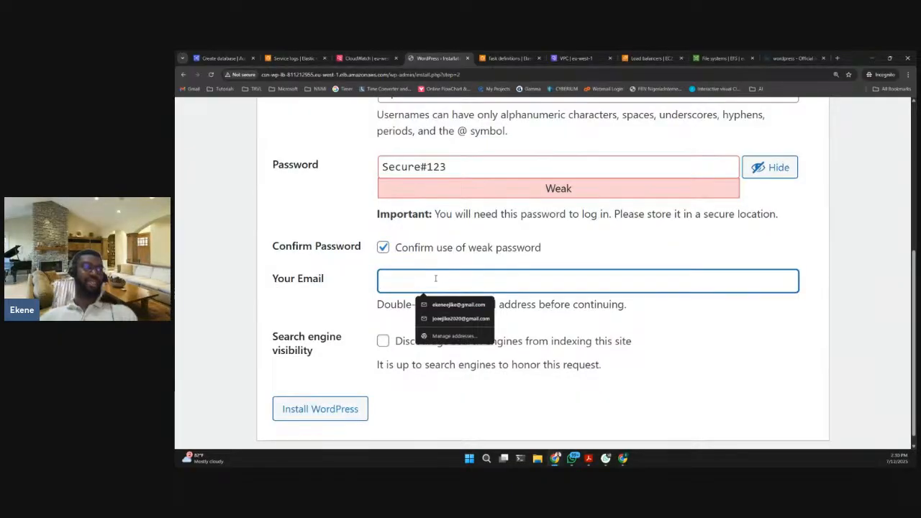
{"action": "type", "text": "email"}
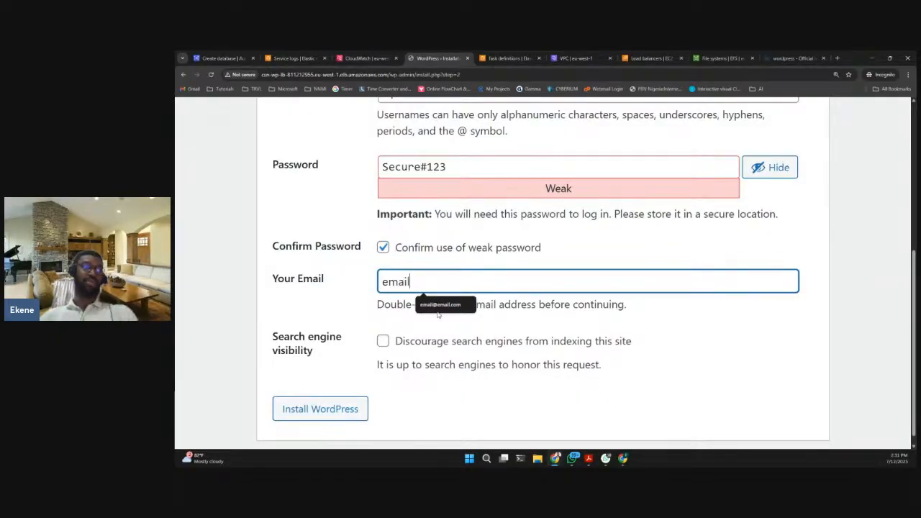
{"action": "left_click", "coordinate": [440, 305]}
{"action": "scroll", "coordinate": [436, 335], "scroll_direction": "down", "scroll_amount": 1}
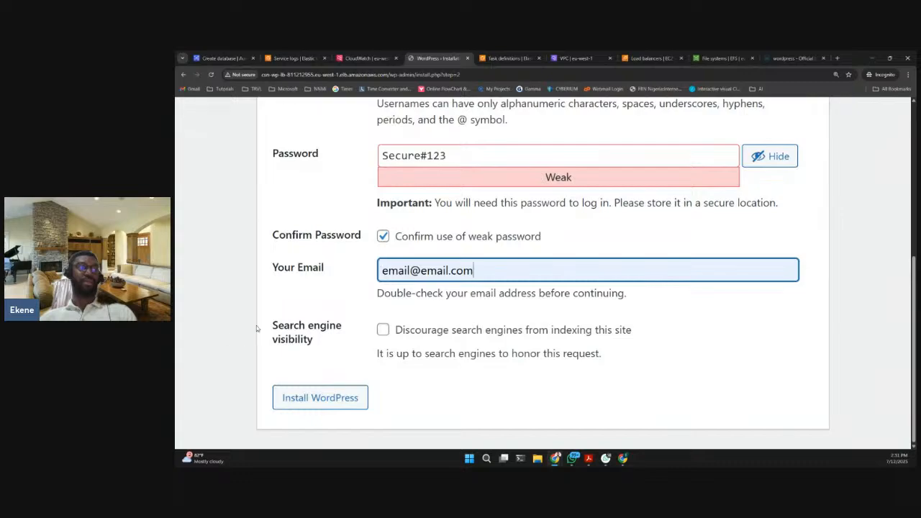
{"action": "left_click", "coordinate": [319, 396]}
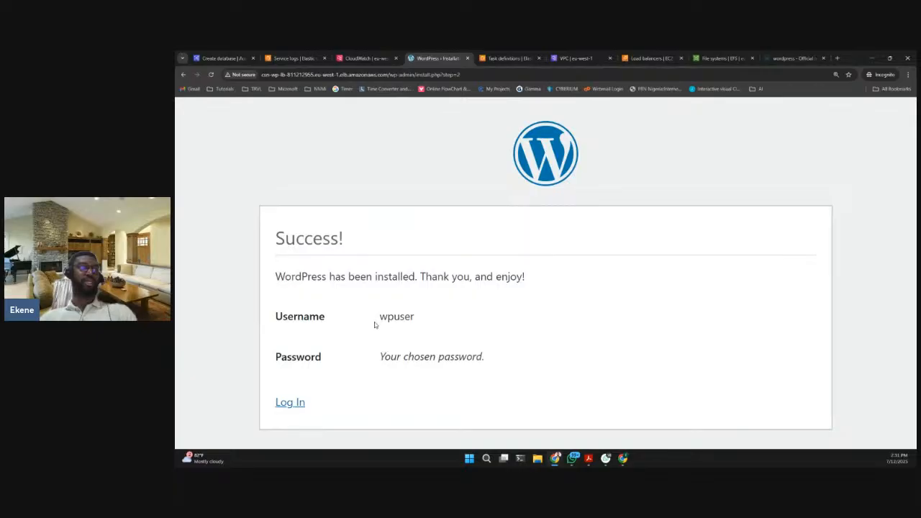
- Open the WordPress login page and enter wpuser as the username
{"action": "left_click", "coordinate": [290, 403]}
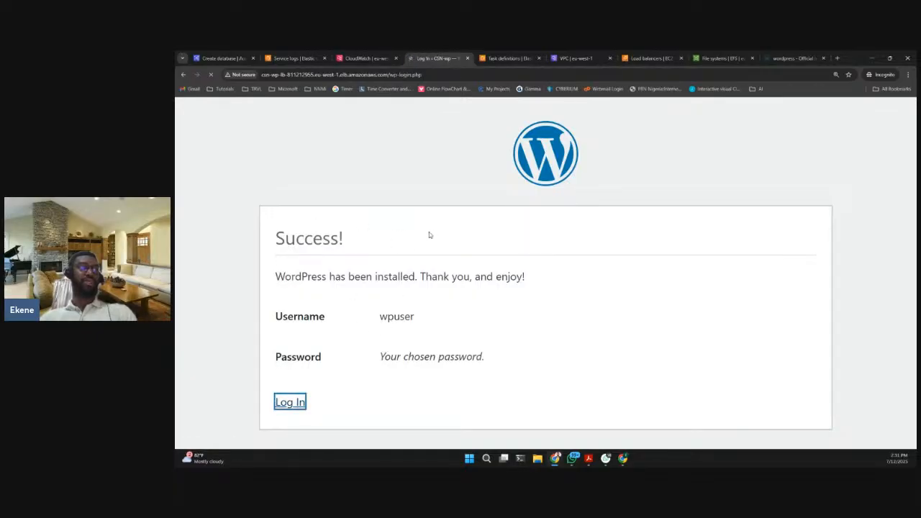
{"action": "left_click", "coordinate": [524, 247]}
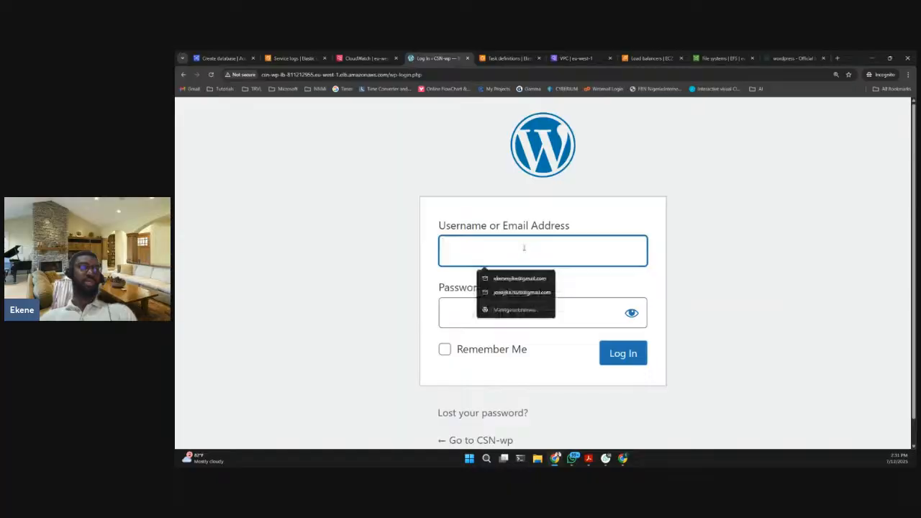
{"action": "type", "text": "wps"}
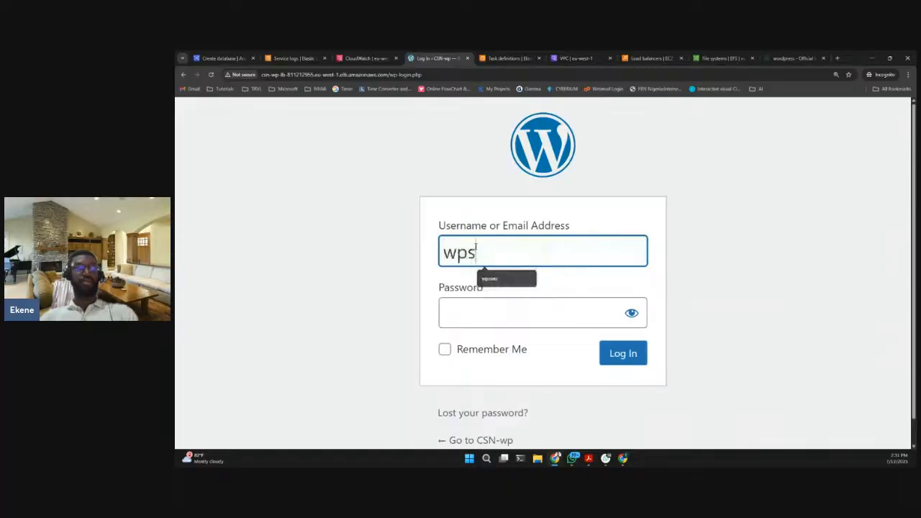
{"action": "key", "text": "BackSpace"}
{"action": "type", "text": "user"}
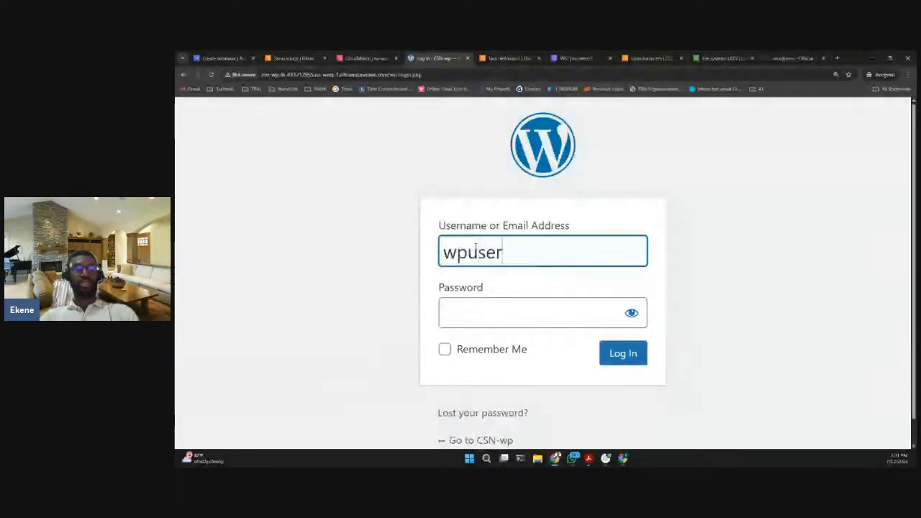
- Enter the account password, reveal it to check the spelling and log in to the WordPress dashboard
{"action": "key", "text": "Tab"}
{"action": "type", "text": "••"}
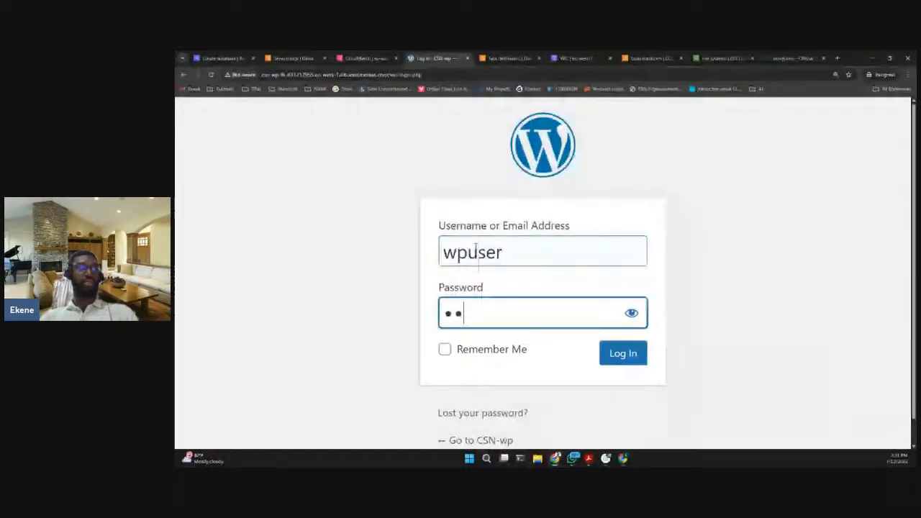
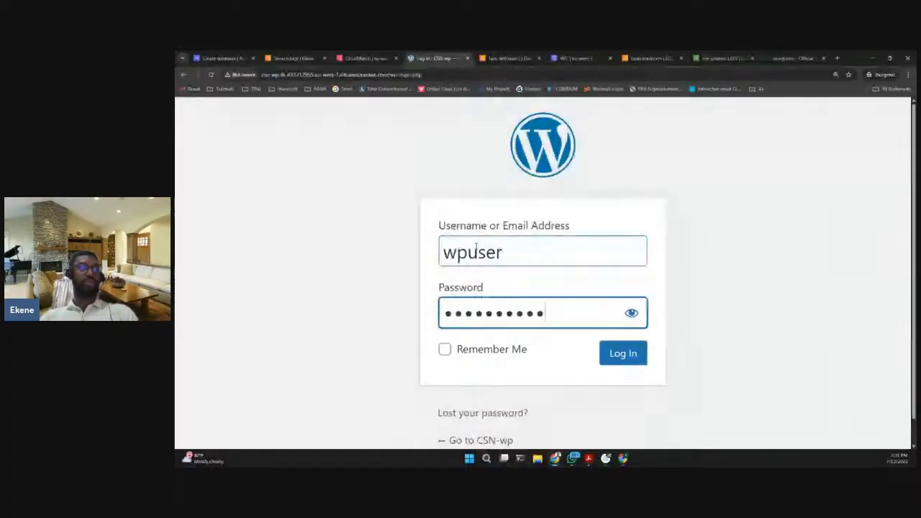
{"action": "key", "text": "Tab"}
{"action": "key", "text": "space"}
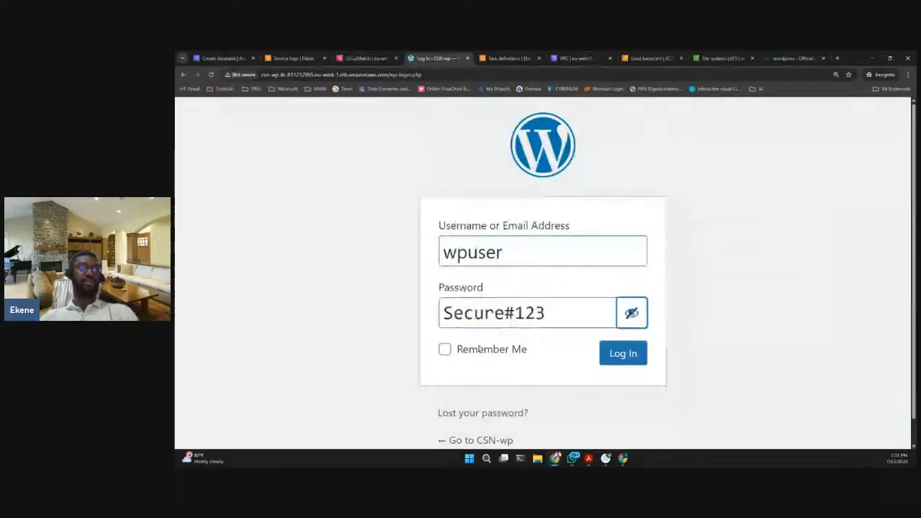
{"action": "left_click", "coordinate": [479, 349]}
{"action": "left_click", "coordinate": [623, 353]}
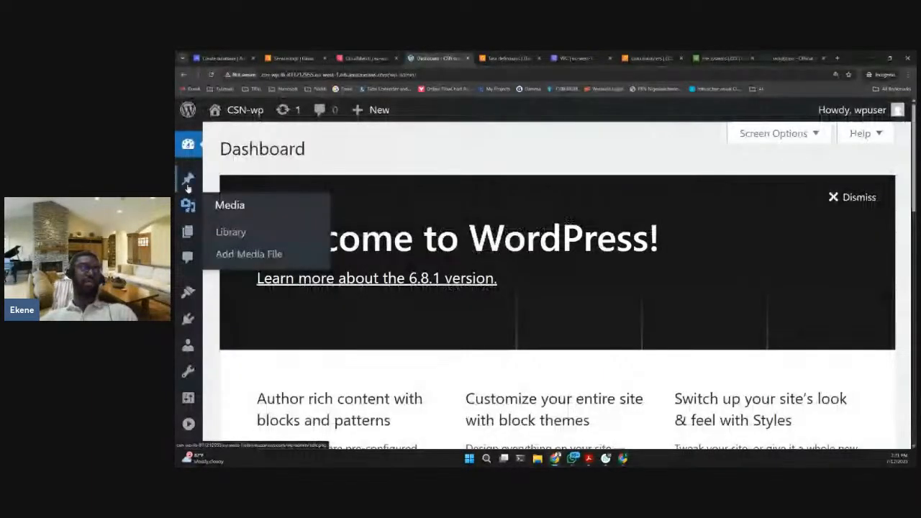
- Open the Plugins page of the CSN-wp site and review the installed plugins
{"action": "mouse_move", "coordinate": [188, 234]}
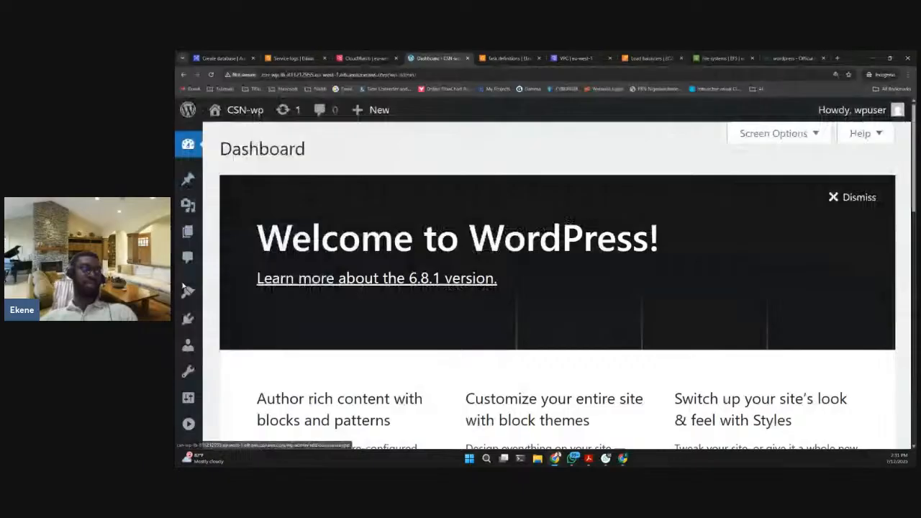
{"action": "left_click", "coordinate": [188, 319]}
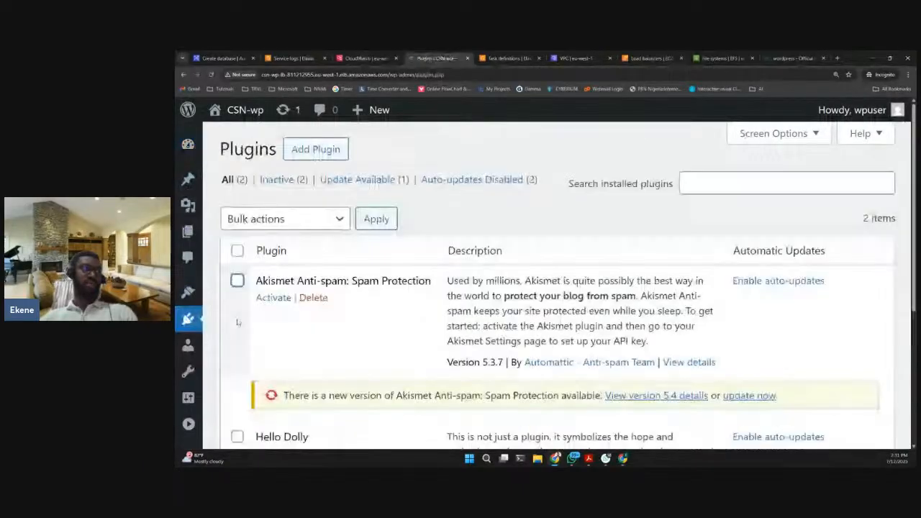
{"action": "scroll", "coordinate": [374, 328], "scroll_direction": "down", "scroll_amount": 3}
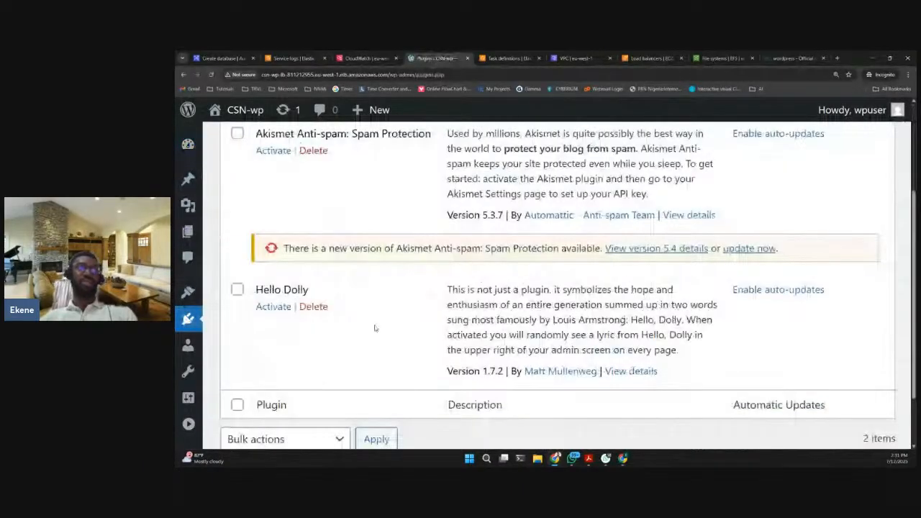
{"action": "scroll", "coordinate": [375, 329], "scroll_direction": "up", "scroll_amount": 3}
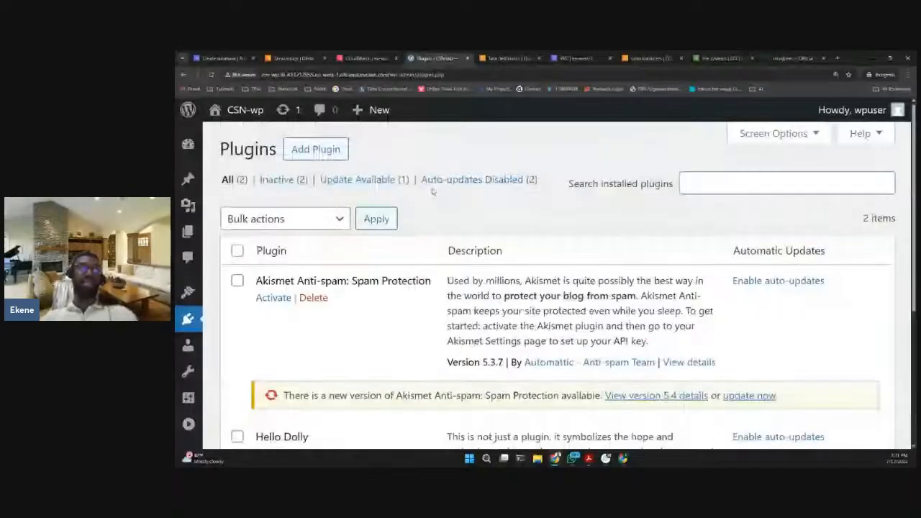
{"action": "scroll", "coordinate": [370, 267], "scroll_direction": "down", "scroll_amount": 3}
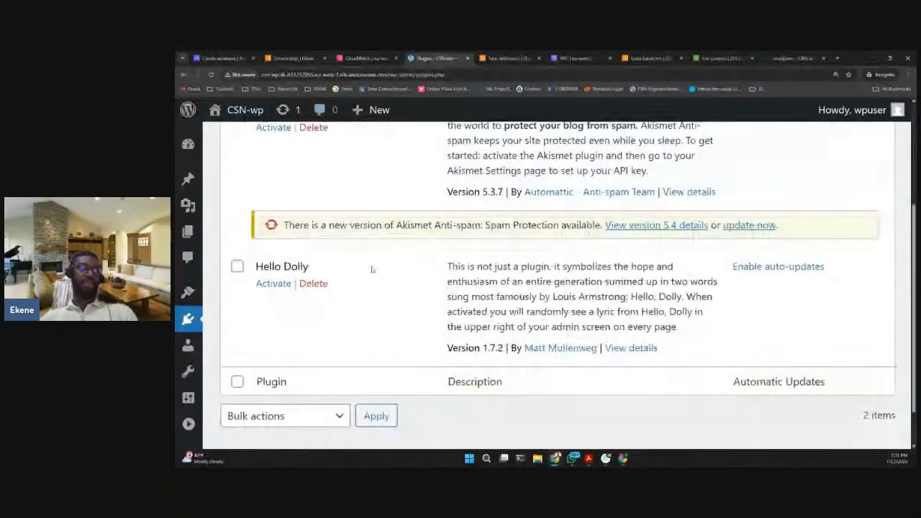
{"action": "scroll", "coordinate": [373, 268], "scroll_direction": "up", "scroll_amount": 3}
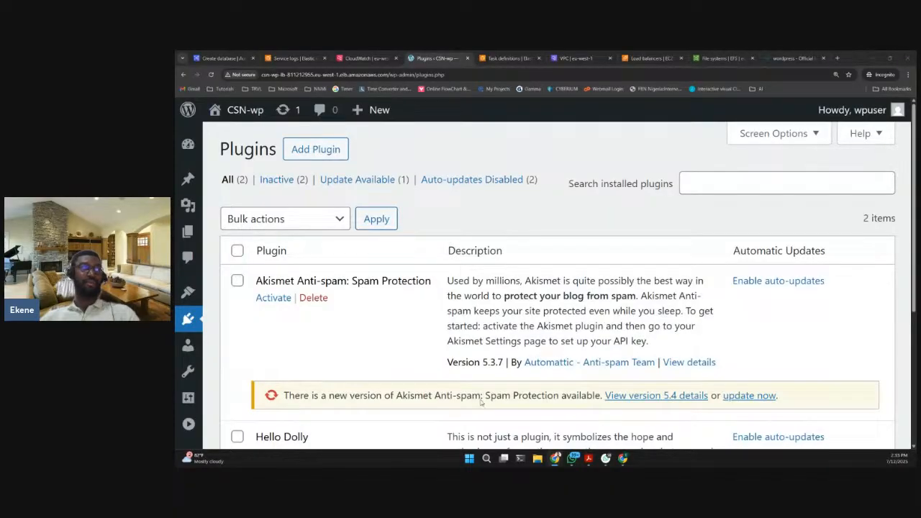
- Switch to the Aurora and RDS console, leave the Create database form and return to the Databases list
{"action": "left_click", "coordinate": [208, 59]}
{"action": "scroll", "coordinate": [281, 205], "scroll_direction": "up", "scroll_amount": 10}
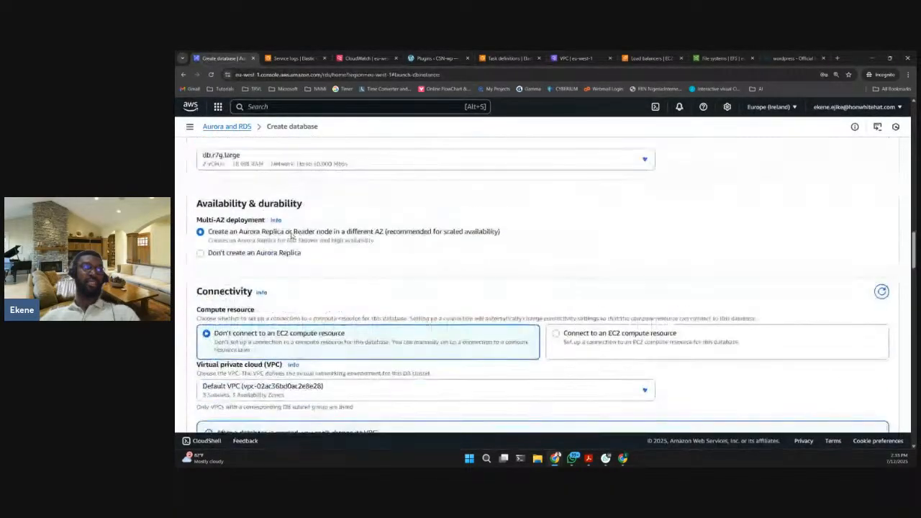
{"action": "scroll", "coordinate": [282, 205], "scroll_direction": "up", "scroll_amount": 10}
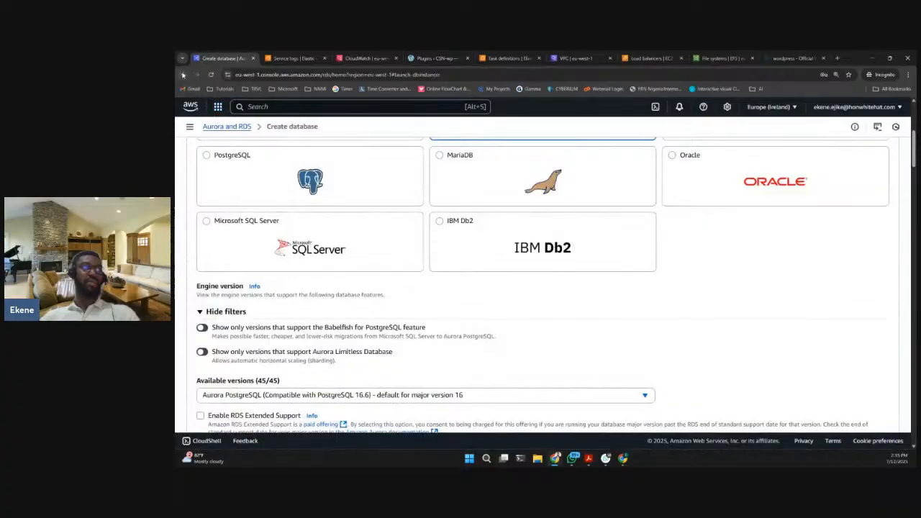
{"action": "left_click", "coordinate": [184, 75]}
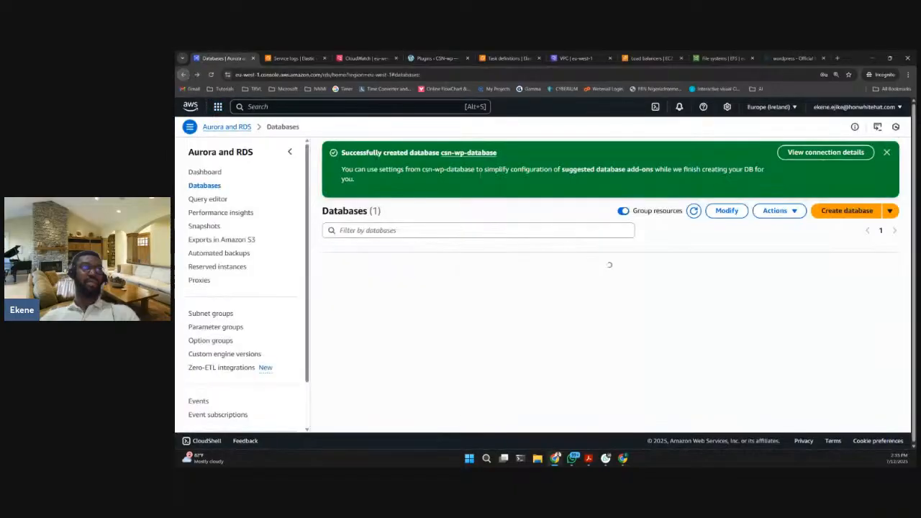
- Enlarge the page and review the connection details of csn-wp-database, then close them
{"action": "left_click", "coordinate": [909, 75]}
{"action": "left_click", "coordinate": [886, 208]}
{"action": "left_click", "coordinate": [886, 208]}
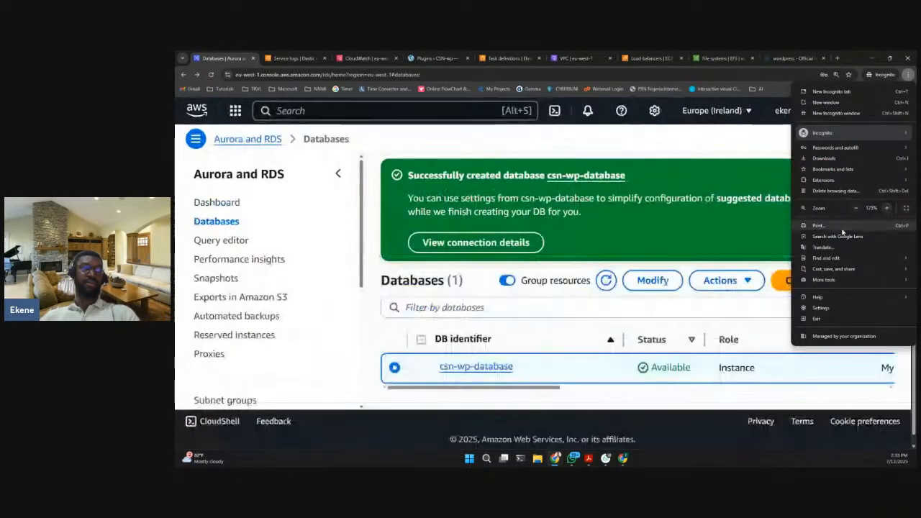
{"action": "left_click", "coordinate": [565, 347]}
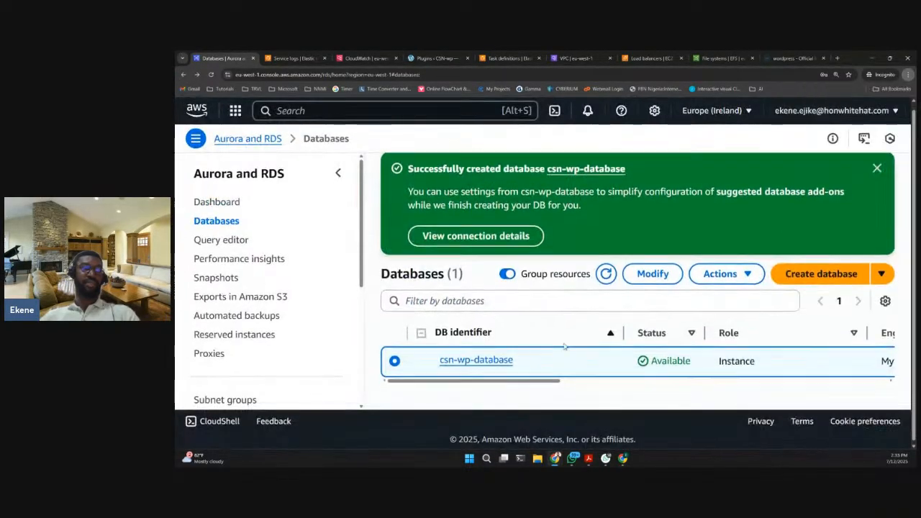
{"action": "left_click", "coordinate": [474, 235]}
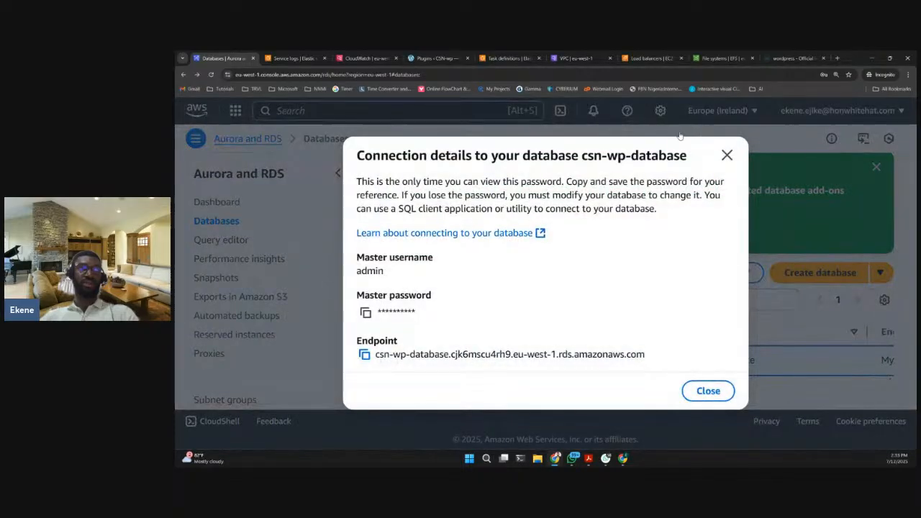
{"action": "left_click", "coordinate": [727, 156]}
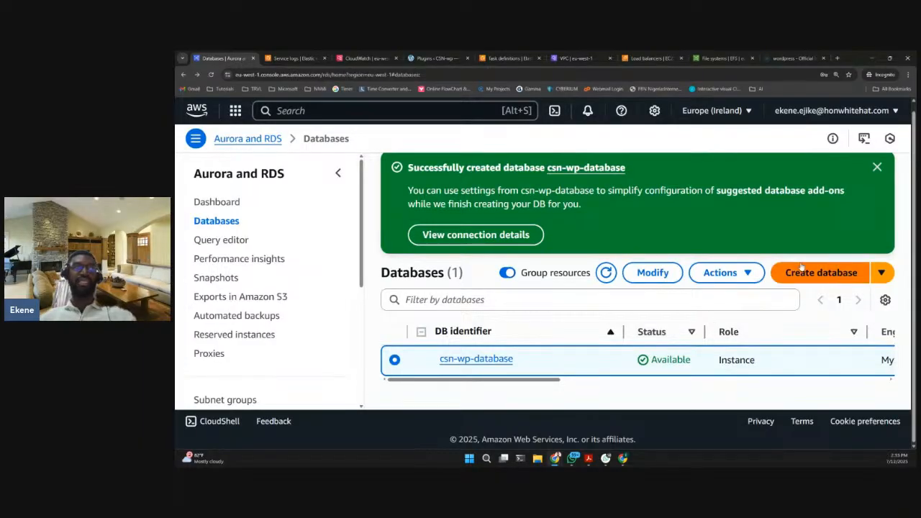
{"action": "left_click", "coordinate": [513, 238]}
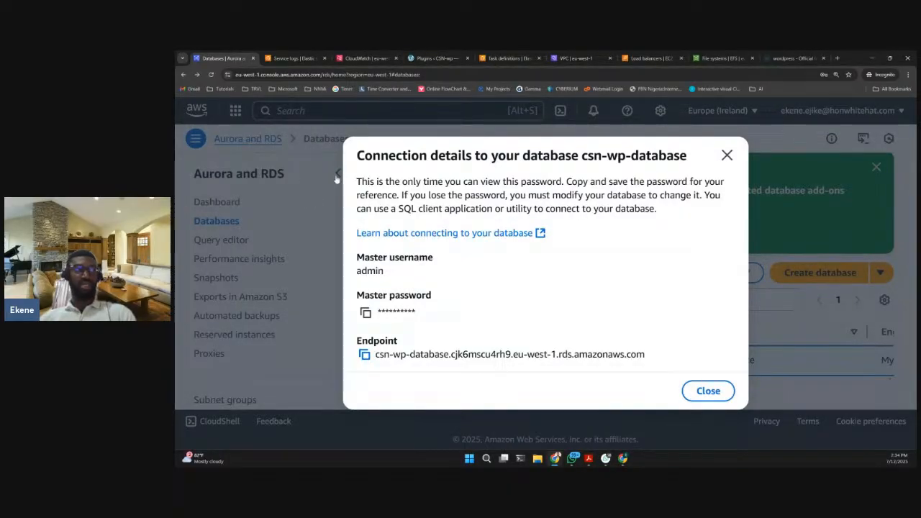
{"action": "left_click", "coordinate": [728, 156]}
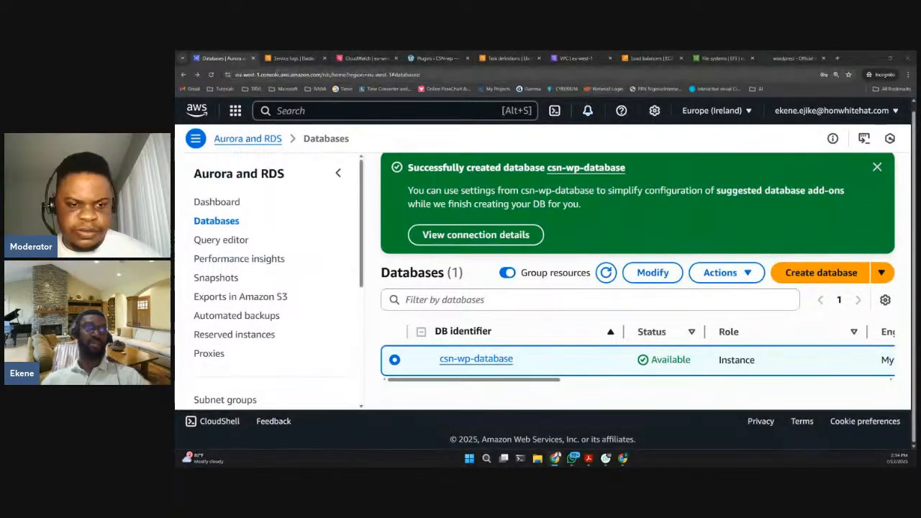
- Dismiss the database creation notice and open the details page of csn-wp-database
{"action": "scroll", "coordinate": [797, 279], "scroll_direction": "up", "scroll_amount": 1}
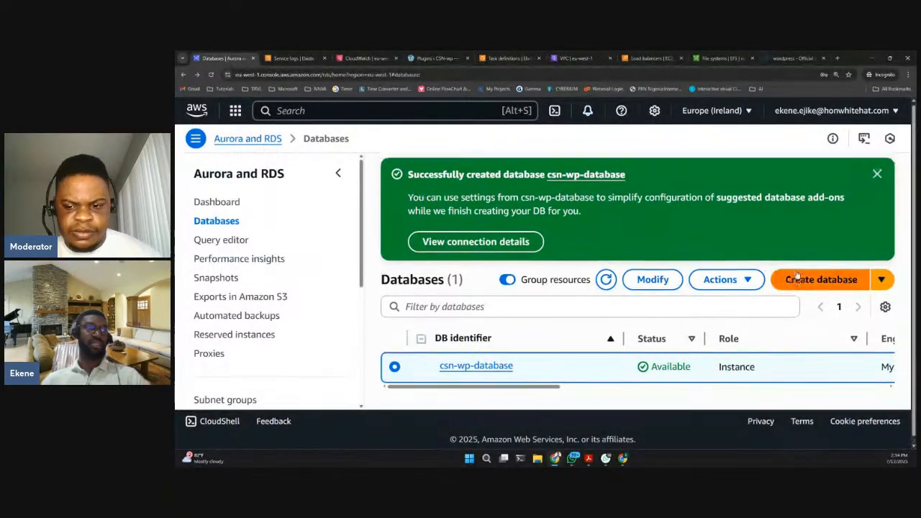
{"action": "left_click", "coordinate": [878, 176]}
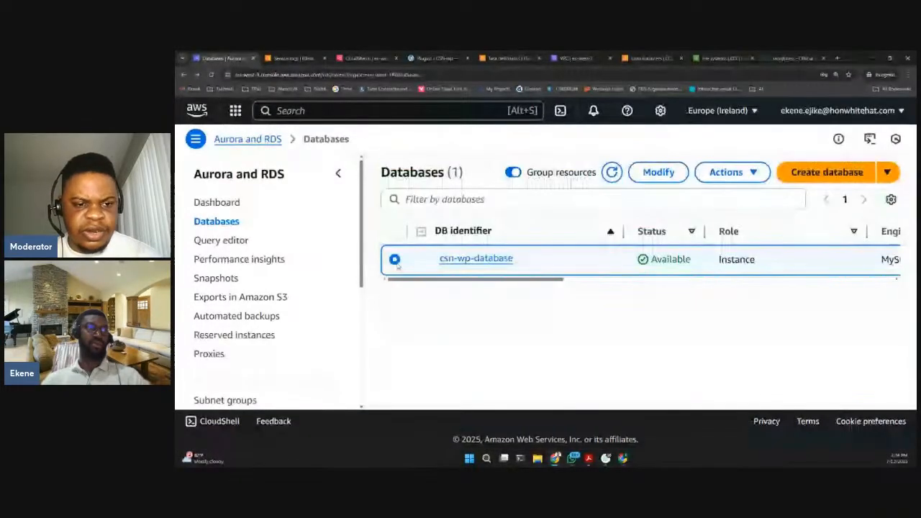
{"action": "left_click", "coordinate": [465, 260]}
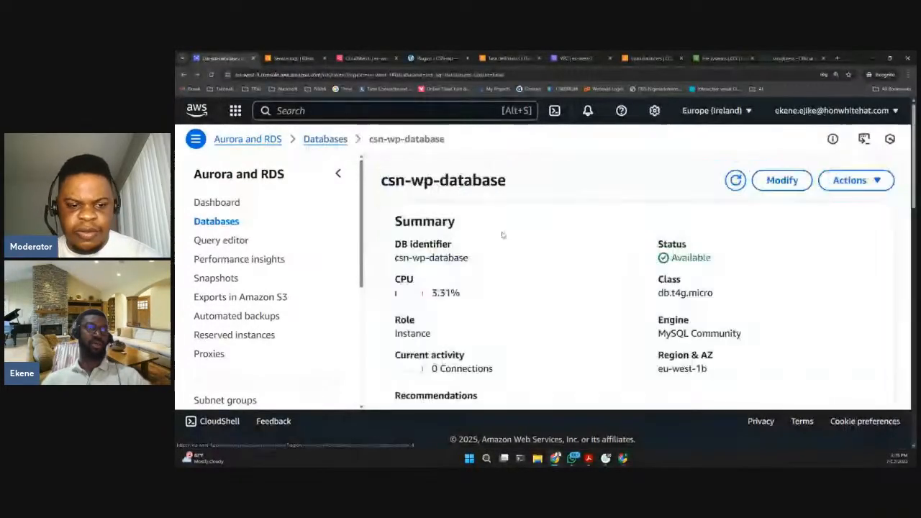
- Delete csn-wp-database without a final snapshot, acknowledging the loss of automated backups and confirming with "delete me"
{"action": "left_click", "coordinate": [851, 181]}
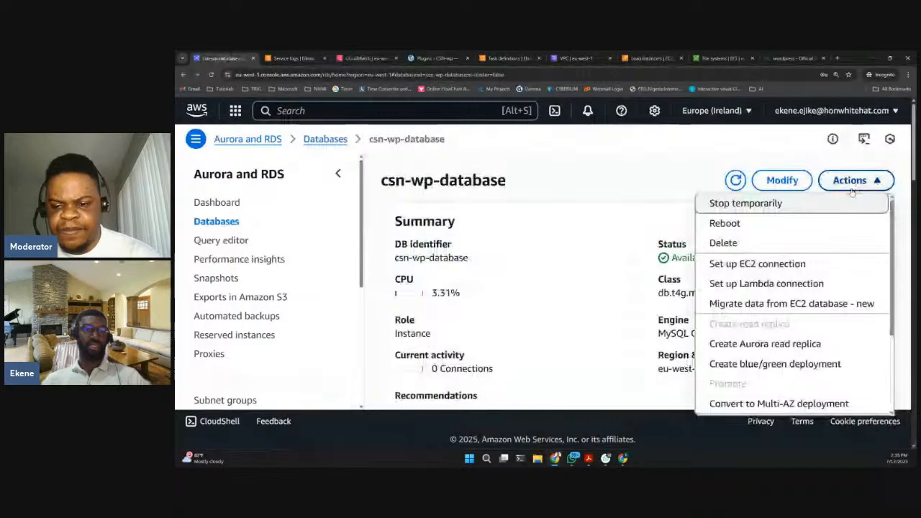
{"action": "left_click", "coordinate": [720, 244]}
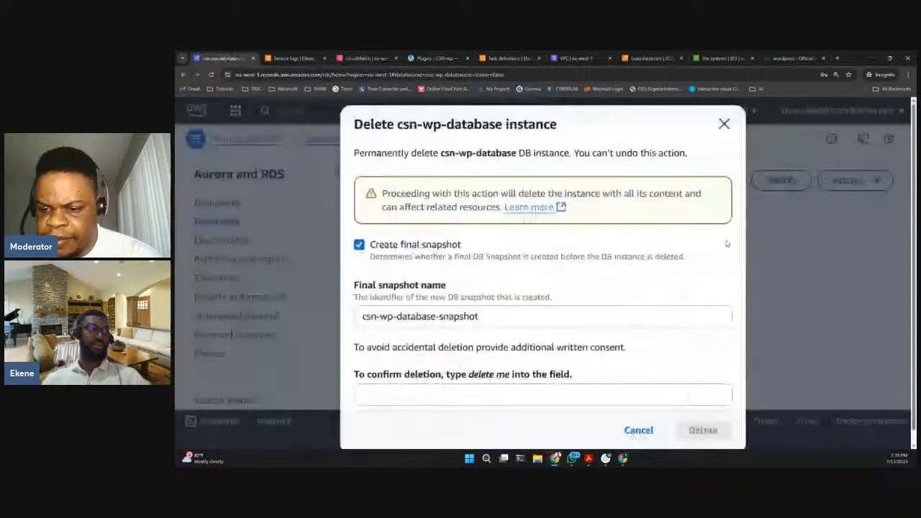
{"action": "left_click", "coordinate": [360, 247]}
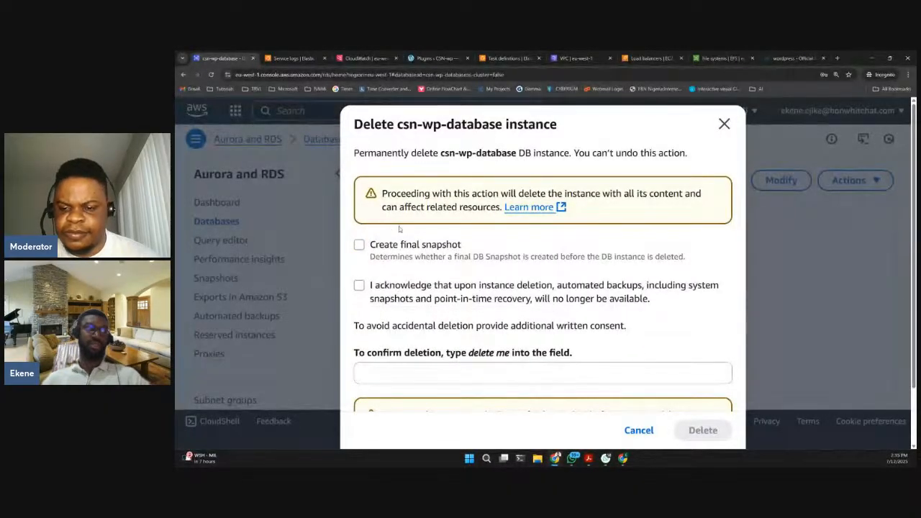
{"action": "scroll", "coordinate": [398, 226], "scroll_direction": "down", "scroll_amount": 2}
{"action": "left_click", "coordinate": [429, 247]}
{"action": "scroll", "coordinate": [428, 247], "scroll_direction": "down", "scroll_amount": 1}
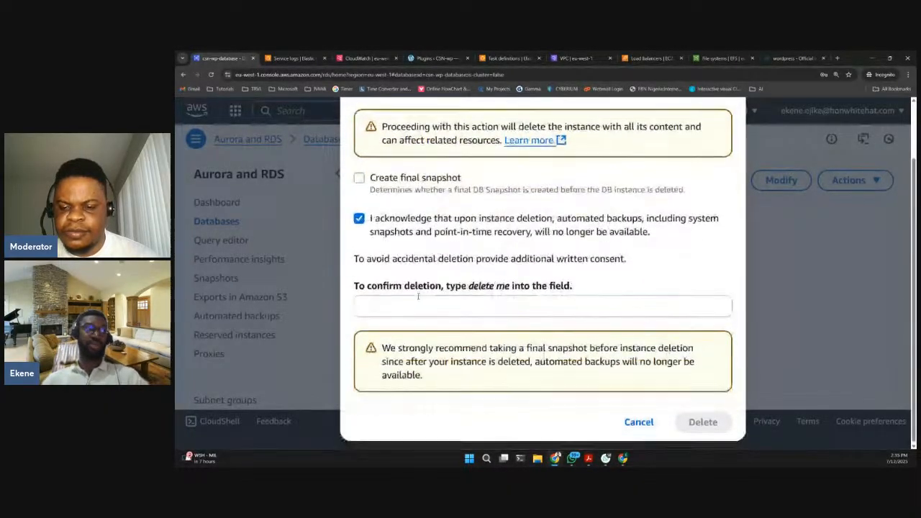
{"action": "left_click", "coordinate": [382, 306]}
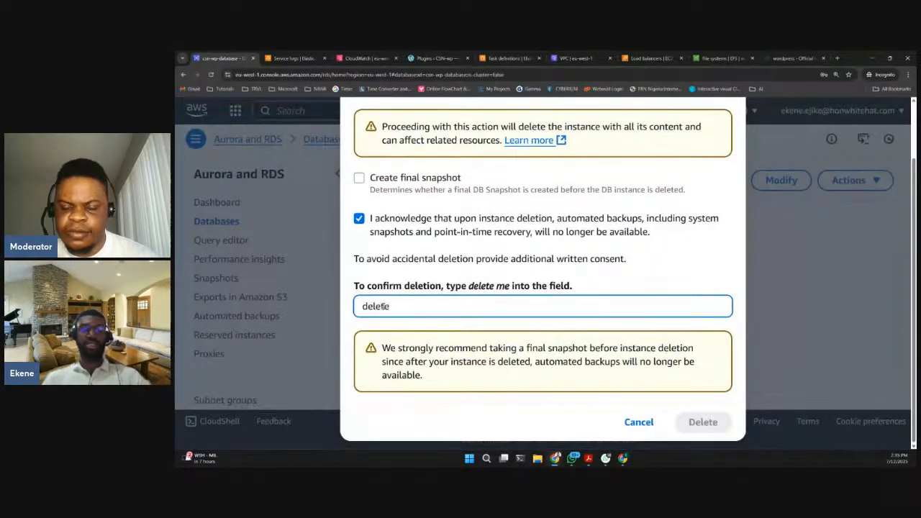
{"action": "type", "text": "delete me"}
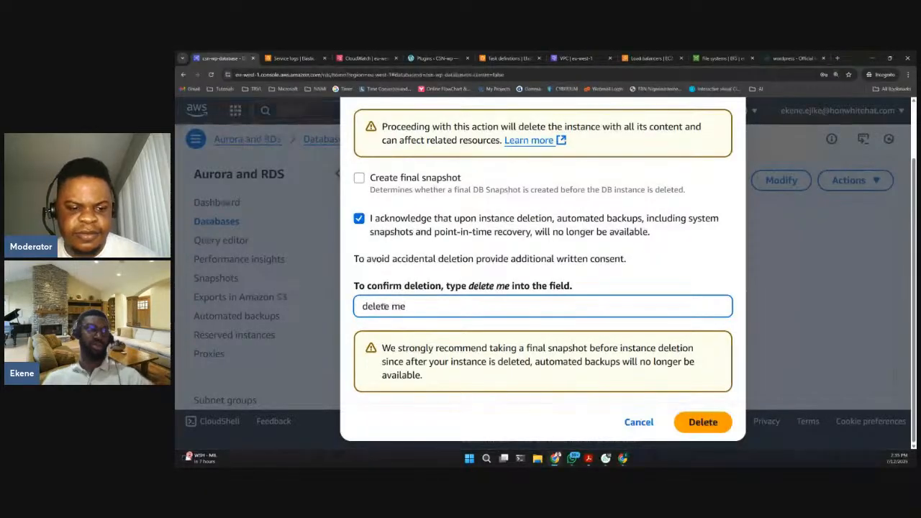
{"action": "double_click", "coordinate": [480, 286]}
{"action": "left_click", "coordinate": [447, 308]}
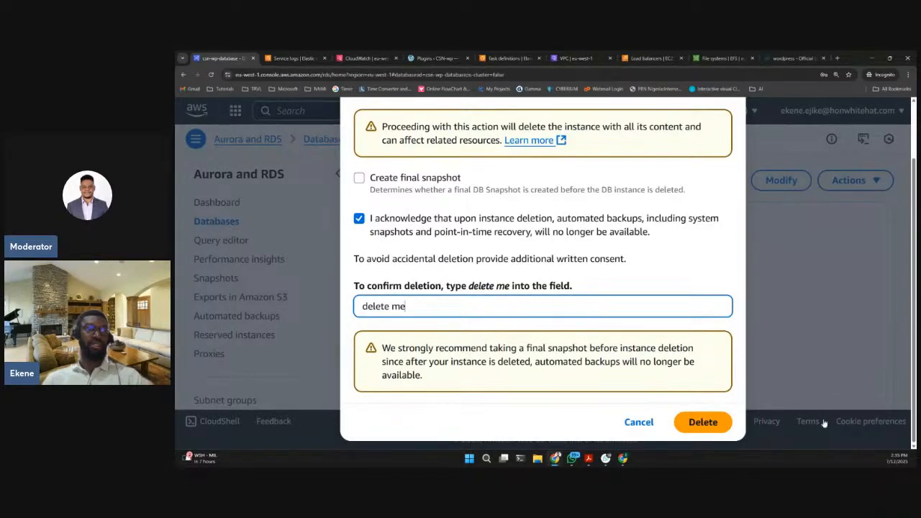
{"action": "left_click", "coordinate": [701, 422]}
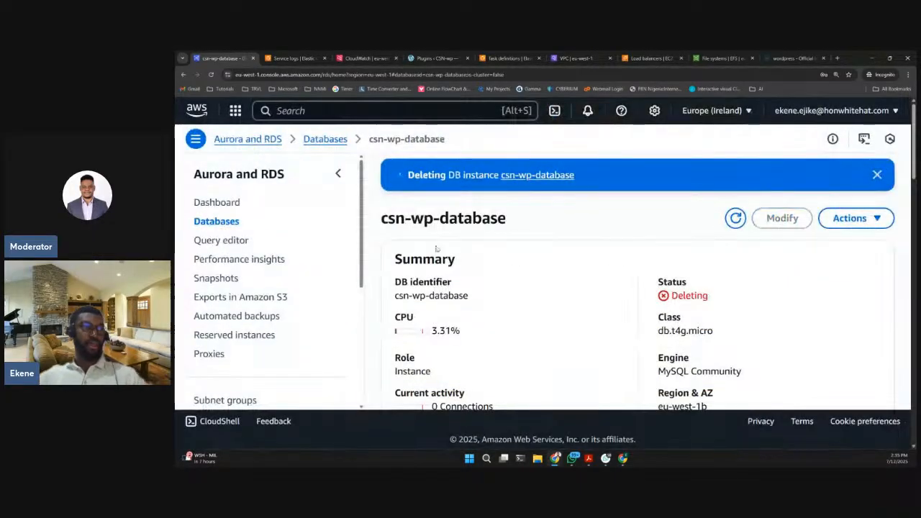
- Switch to Amazon Elastic Container Service and open the services list of csn-wp-cluster
{"action": "left_click", "coordinate": [306, 57]}
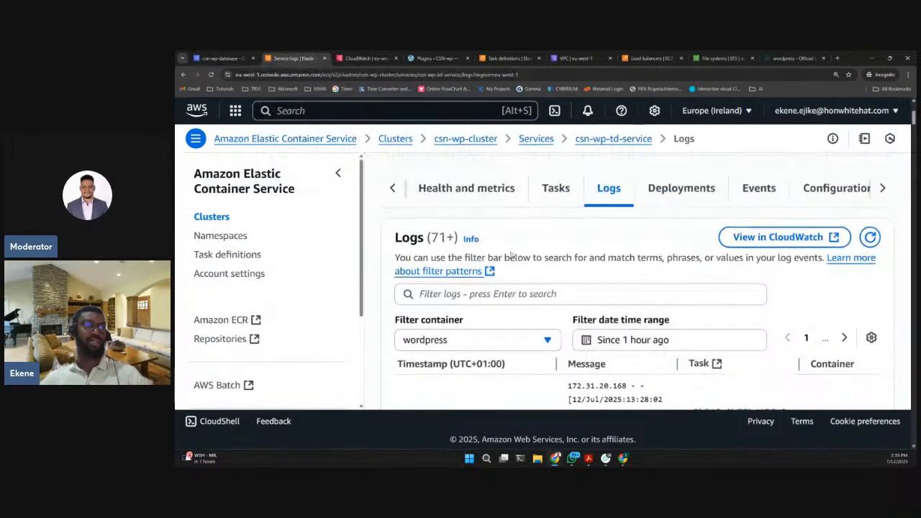
{"action": "scroll", "coordinate": [511, 254], "scroll_direction": "down", "scroll_amount": 1}
{"action": "scroll", "coordinate": [418, 240], "scroll_direction": "up", "scroll_amount": 3}
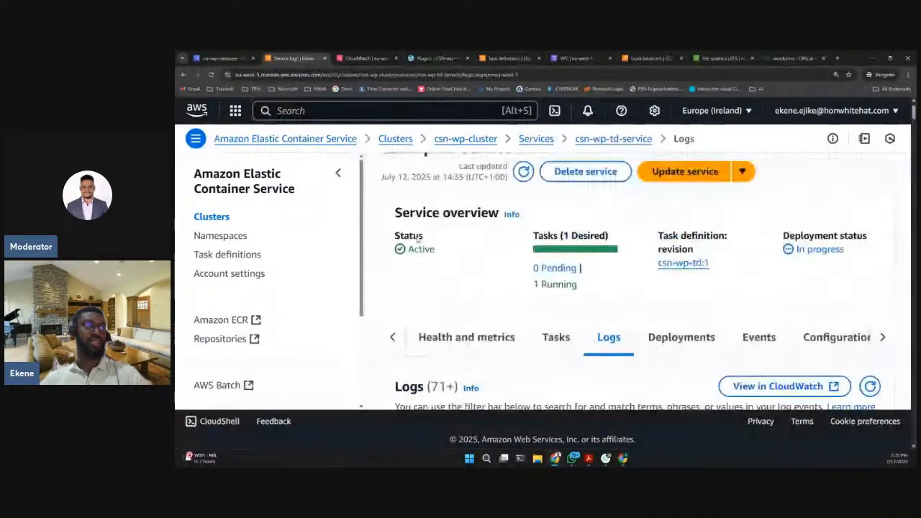
{"action": "scroll", "coordinate": [418, 240], "scroll_direction": "up", "scroll_amount": 1}
{"action": "left_click", "coordinate": [211, 217]}
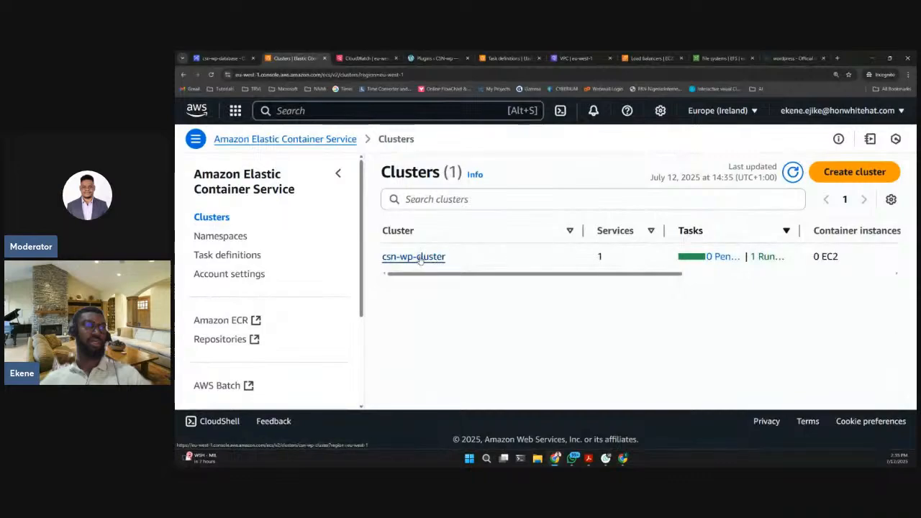
{"action": "left_click", "coordinate": [420, 257]}
{"action": "scroll", "coordinate": [498, 273], "scroll_direction": "down", "scroll_amount": 5}
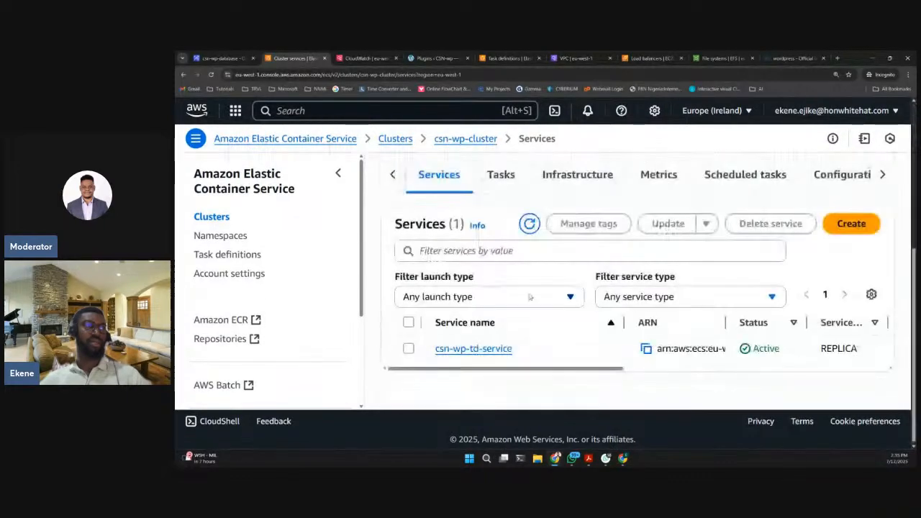
- Force delete csn-wp-td-service from csn-wp-cluster, confirming with "delete", and check the cluster's services list
{"action": "left_click", "coordinate": [408, 349]}
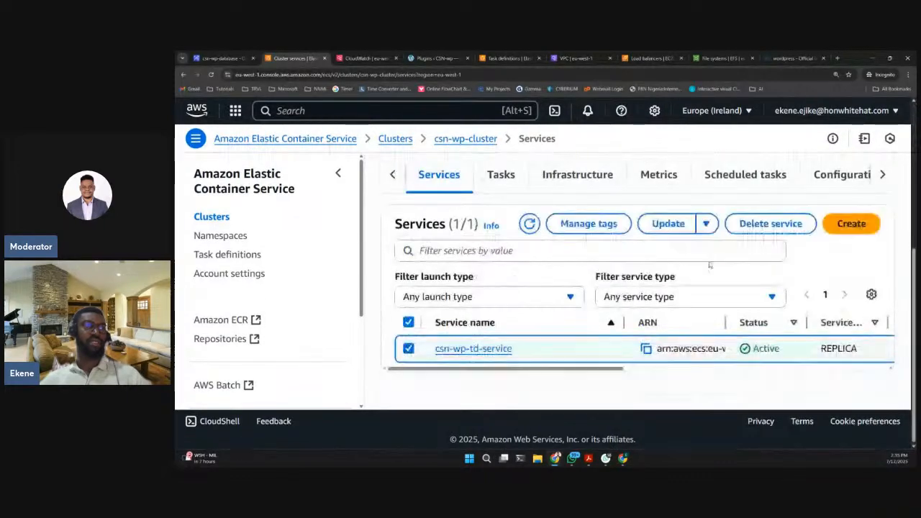
{"action": "left_click", "coordinate": [771, 224]}
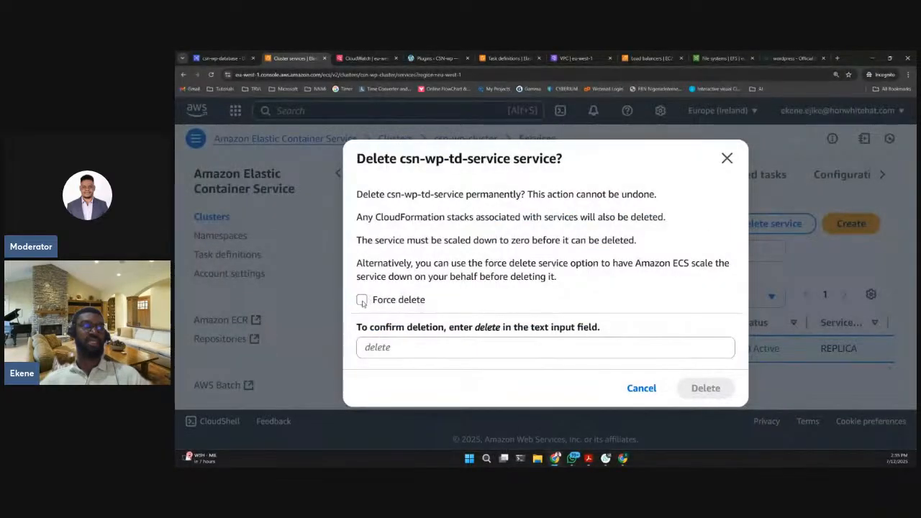
{"action": "left_click", "coordinate": [404, 344]}
{"action": "type", "text": "delete"}
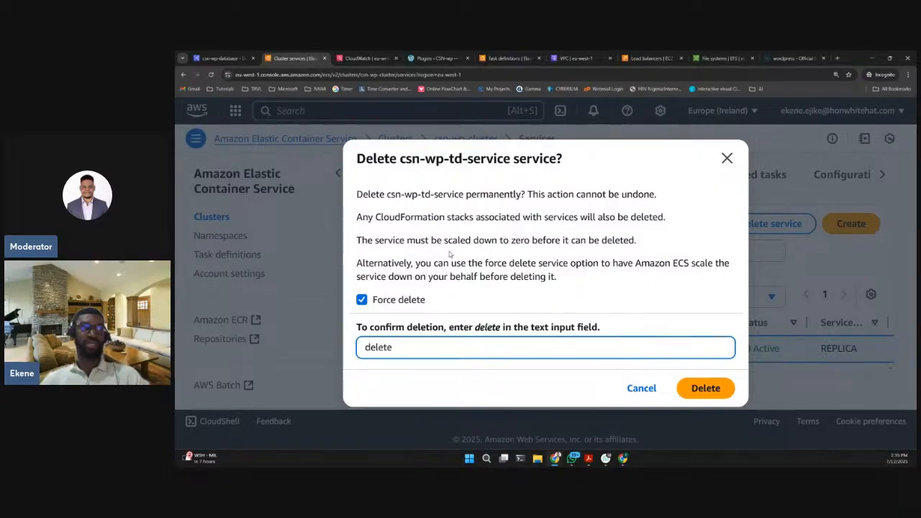
{"action": "left_click", "coordinate": [714, 393]}
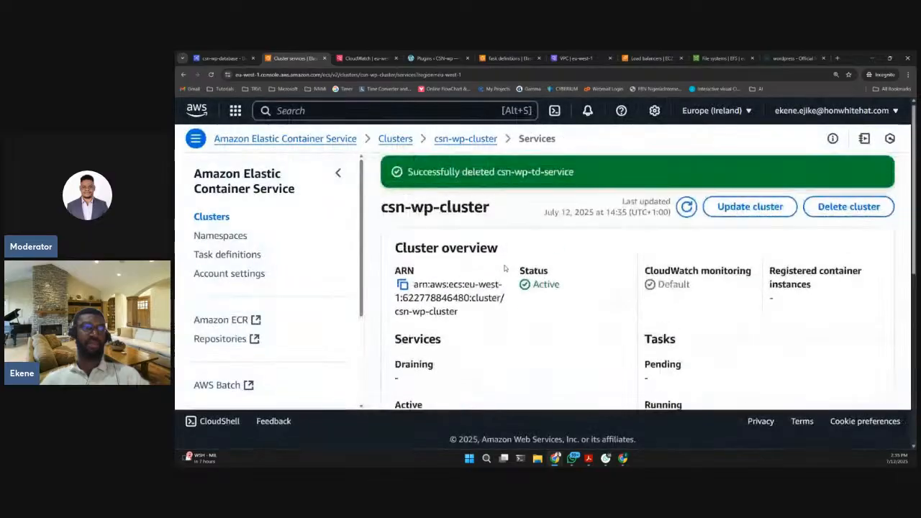
{"action": "scroll", "coordinate": [561, 260], "scroll_direction": "down", "scroll_amount": 5}
{"action": "scroll", "coordinate": [541, 277], "scroll_direction": "down", "scroll_amount": 1}
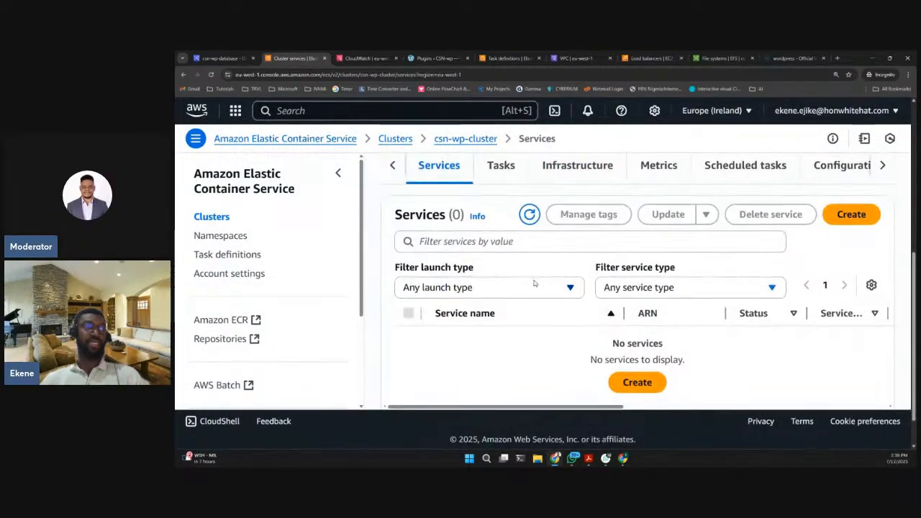
- Deregister revision csn-wp-td:1 from the csn-wp-td task definition and check its revisions list
{"action": "left_click", "coordinate": [227, 255]}
{"action": "scroll", "coordinate": [508, 301], "scroll_direction": "down", "scroll_amount": 1}
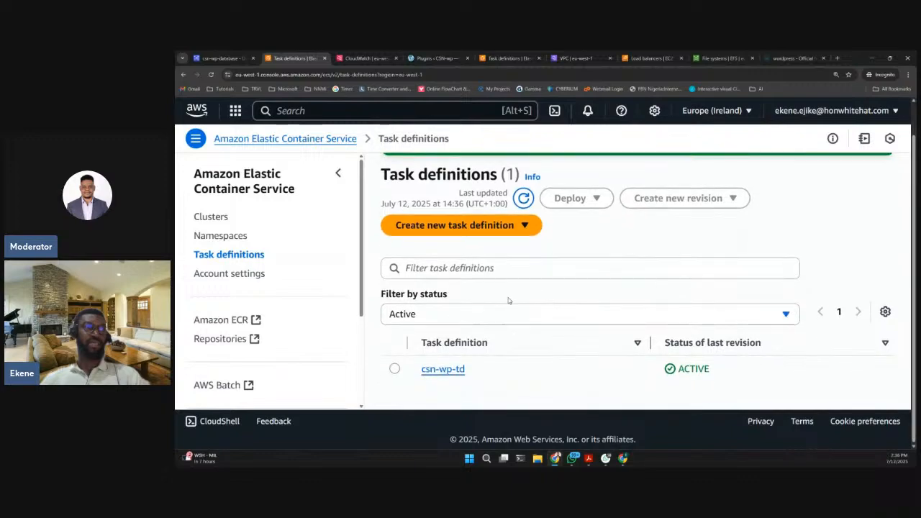
{"action": "left_click", "coordinate": [394, 369]}
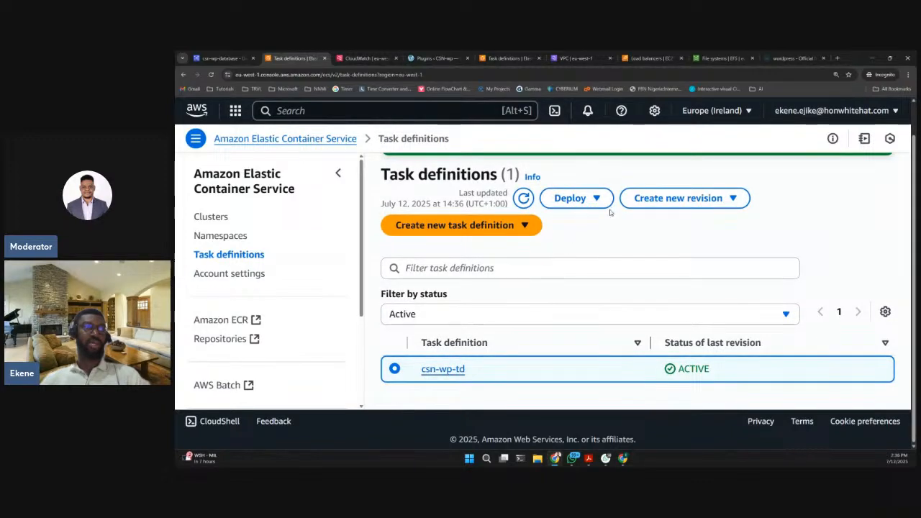
{"action": "left_click", "coordinate": [438, 367]}
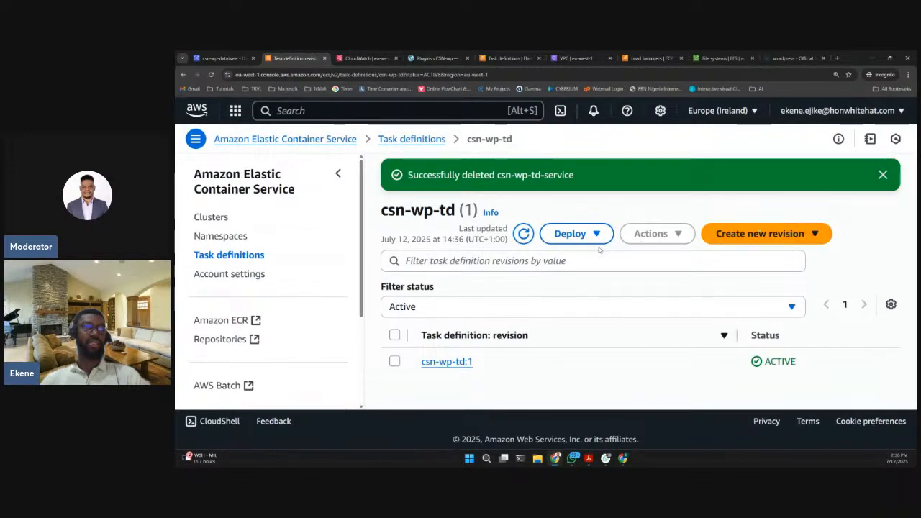
{"action": "left_click", "coordinate": [394, 362]}
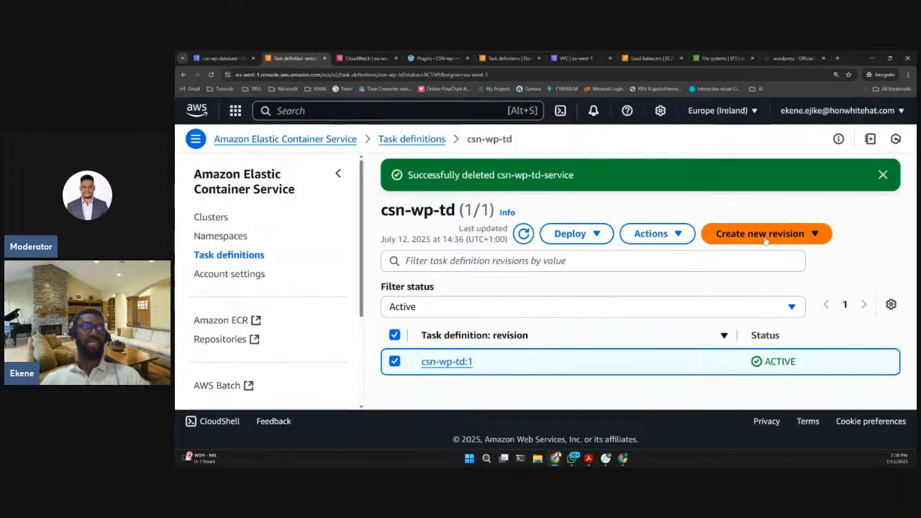
{"action": "left_click", "coordinate": [651, 235]}
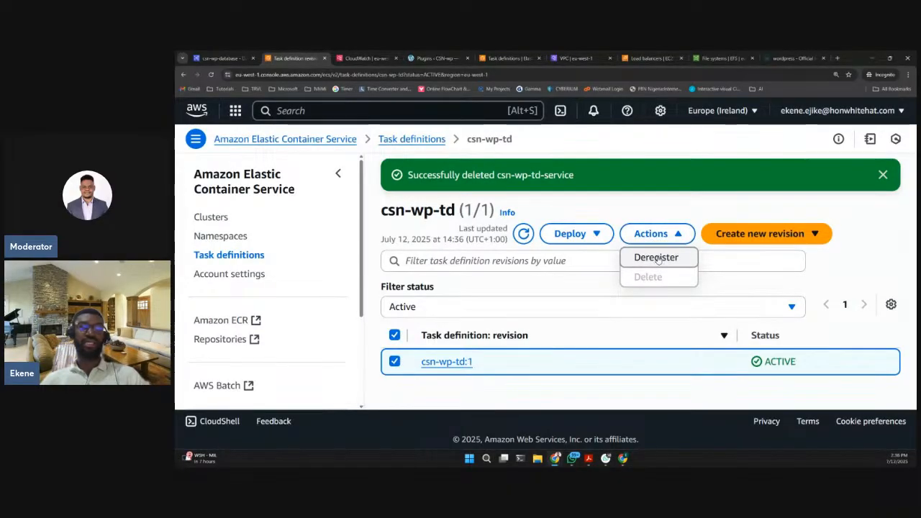
{"action": "left_click", "coordinate": [657, 257]}
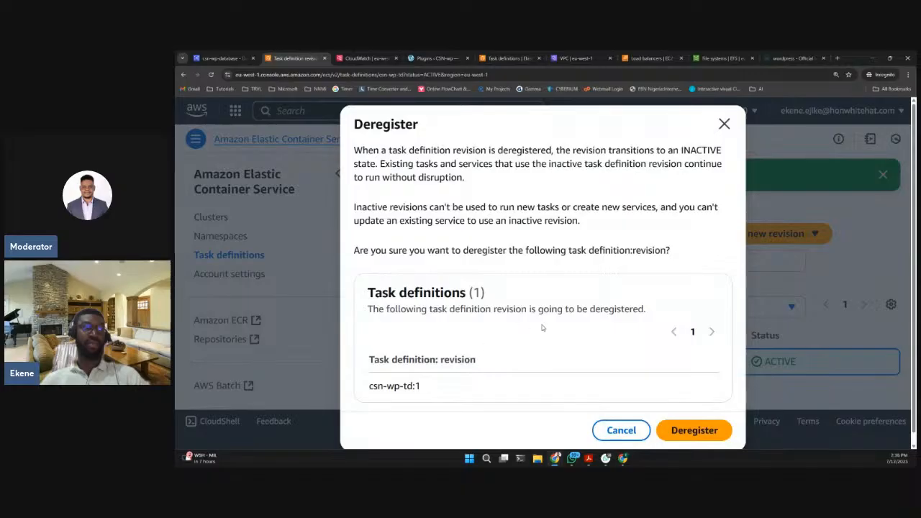
{"action": "left_click", "coordinate": [673, 426]}
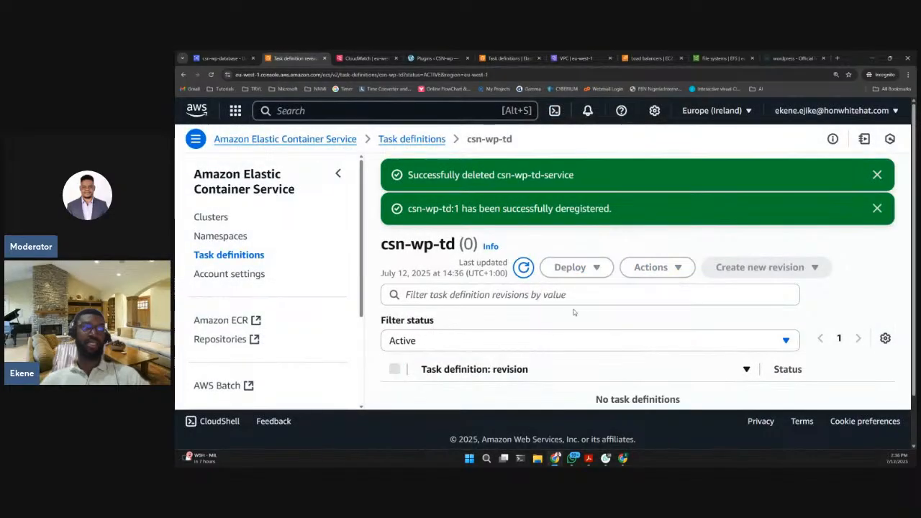
{"action": "scroll", "coordinate": [573, 312], "scroll_direction": "down", "scroll_amount": 1}
{"action": "scroll", "coordinate": [609, 226], "scroll_direction": "up", "scroll_amount": 1}
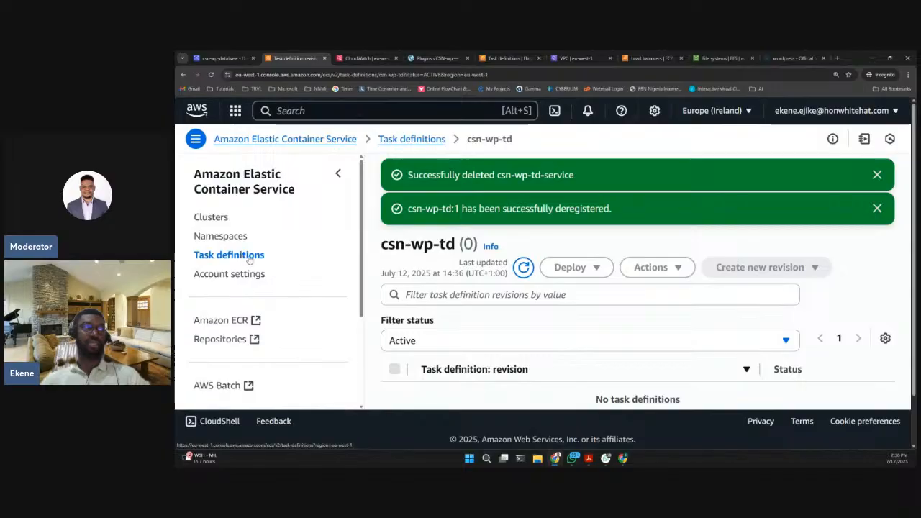
- Return to the task definitions list, reopen csn-wp-td and check it for active revisions
{"action": "left_click", "coordinate": [205, 257]}
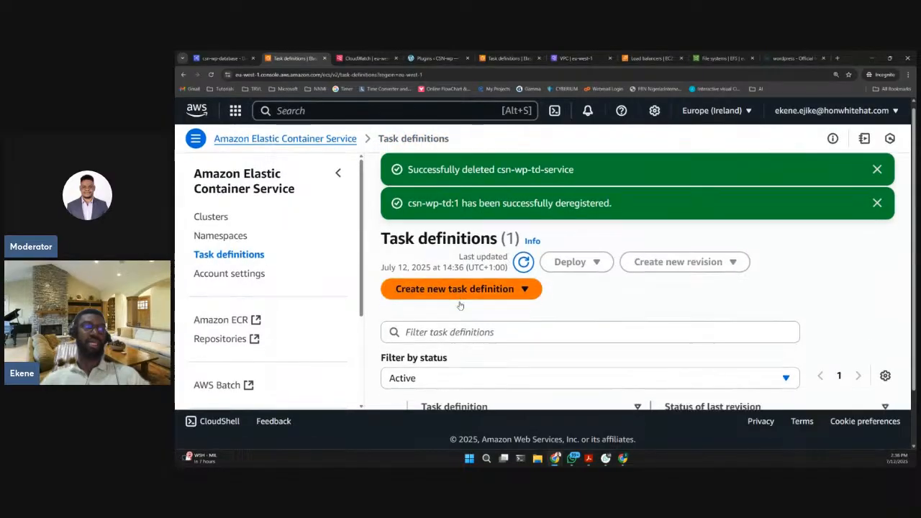
{"action": "scroll", "coordinate": [461, 310], "scroll_direction": "down", "scroll_amount": 1}
{"action": "left_click", "coordinate": [394, 369]}
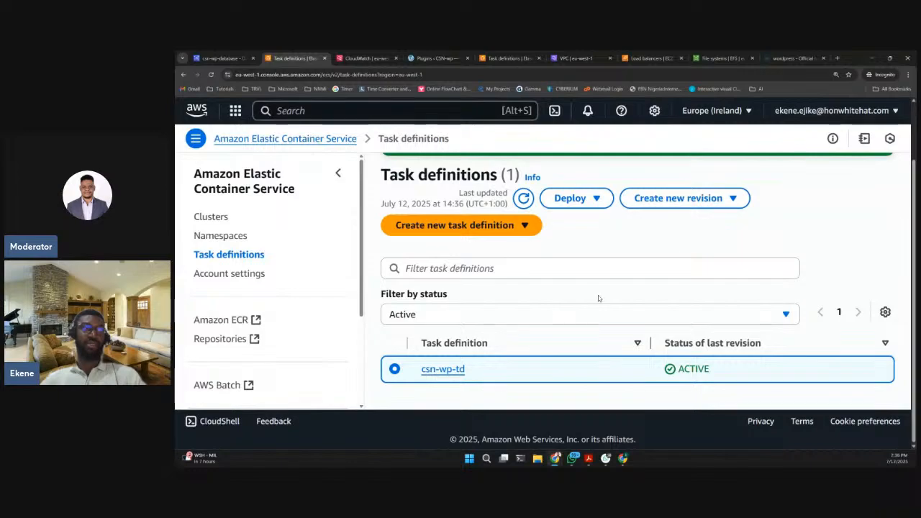
{"action": "right_click", "coordinate": [450, 373]}
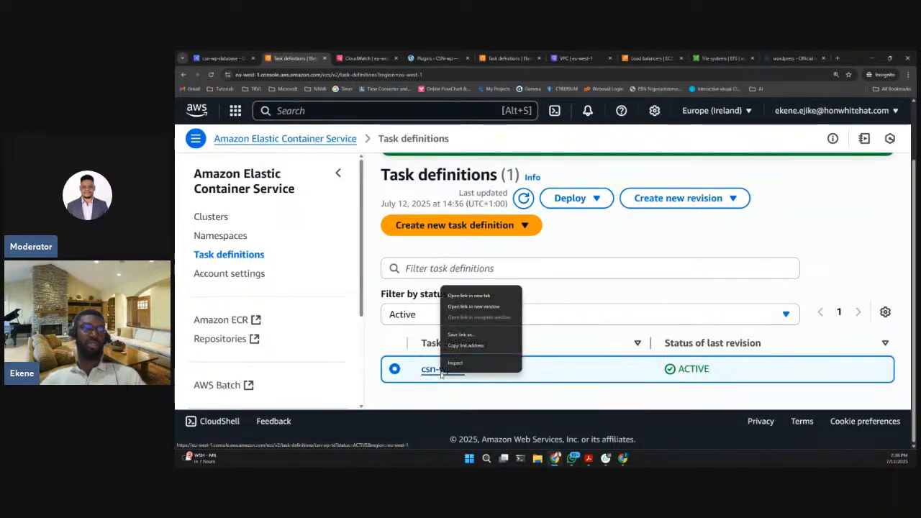
{"action": "left_click", "coordinate": [417, 377]}
{"action": "left_click", "coordinate": [426, 373]}
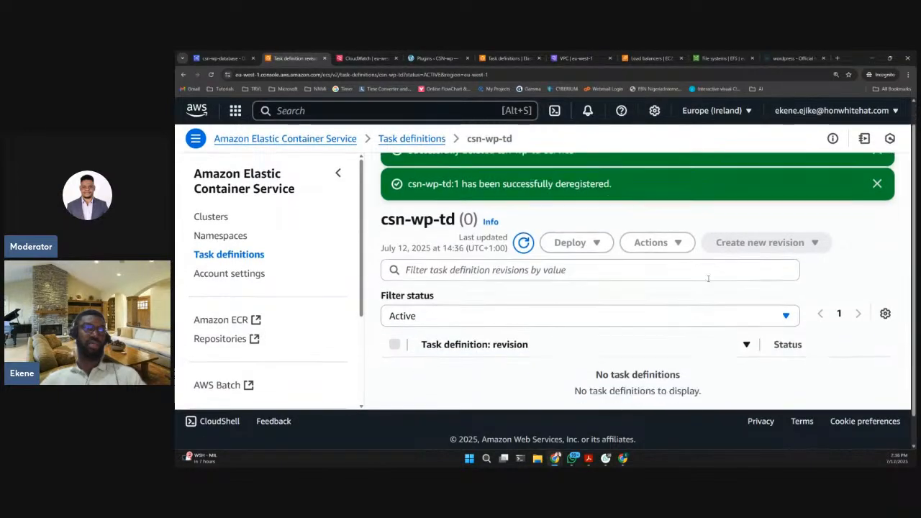
{"action": "scroll", "coordinate": [464, 303], "scroll_direction": "up", "scroll_amount": 1}
- Select csn-wp-td in the task definitions list and examine which operations are available for it
{"action": "left_click", "coordinate": [240, 257]}
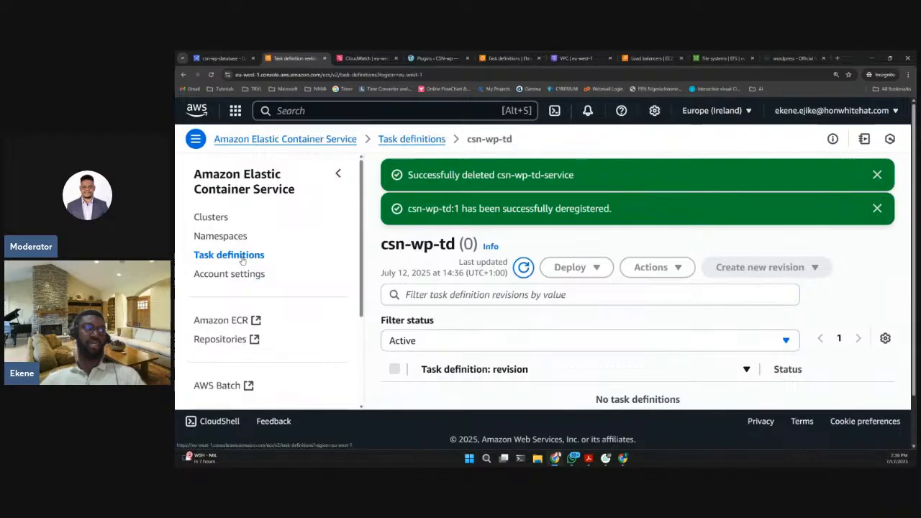
{"action": "scroll", "coordinate": [434, 365], "scroll_direction": "down", "scroll_amount": 1}
{"action": "scroll", "coordinate": [434, 365], "scroll_direction": "down", "scroll_amount": 1}
{"action": "left_click", "coordinate": [400, 368]}
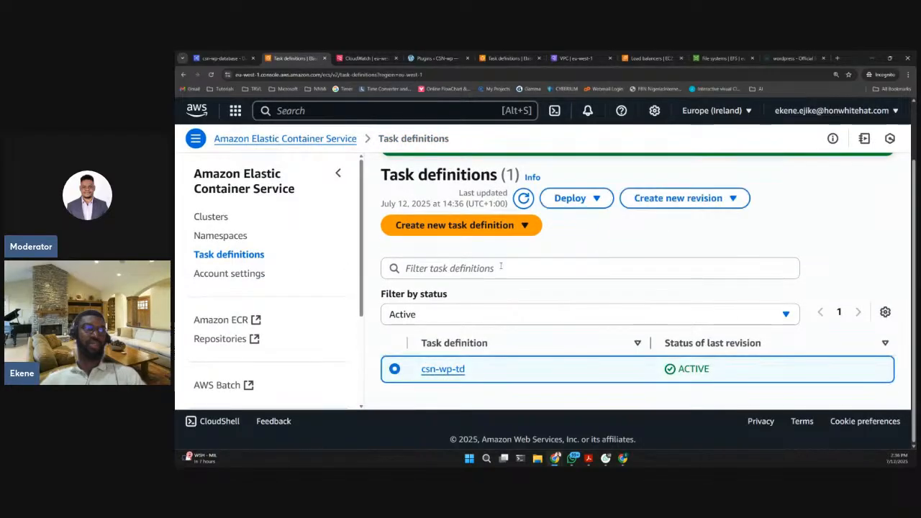
{"action": "left_click", "coordinate": [696, 201]}
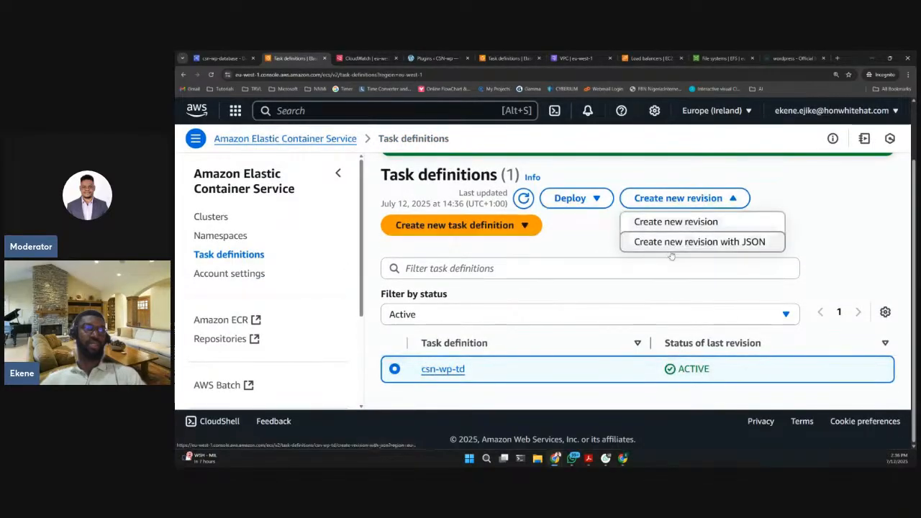
{"action": "left_click", "coordinate": [468, 225]}
{"action": "left_click", "coordinate": [473, 249]}
{"action": "scroll", "coordinate": [422, 354], "scroll_direction": "up", "scroll_amount": 2}
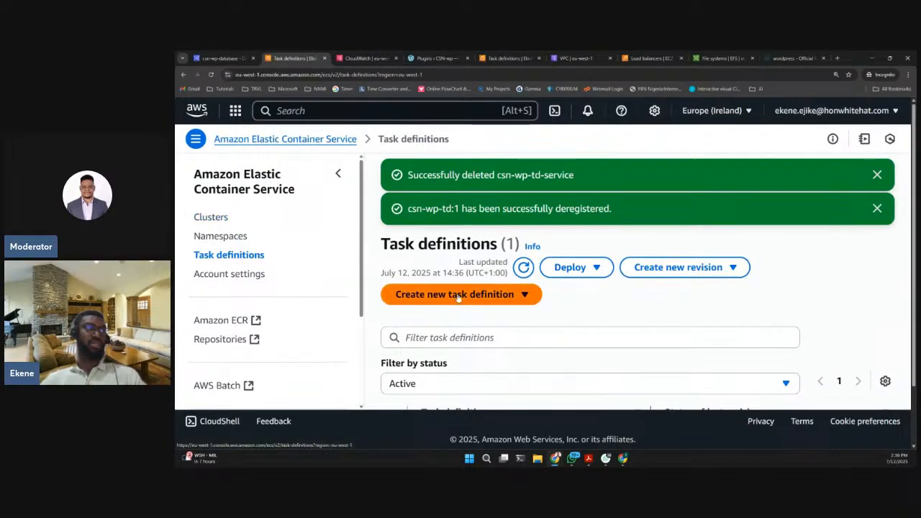
{"action": "scroll", "coordinate": [473, 292], "scroll_direction": "down", "scroll_amount": 1}
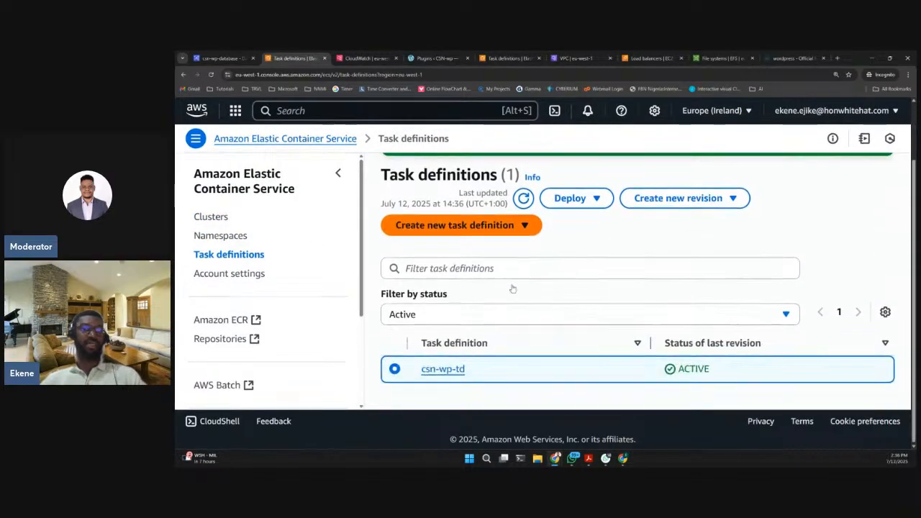
- Delete csn-wp-cluster from the clusters list, confirming with the phrase "delete csn-wp-cluster"
{"action": "left_click", "coordinate": [209, 216]}
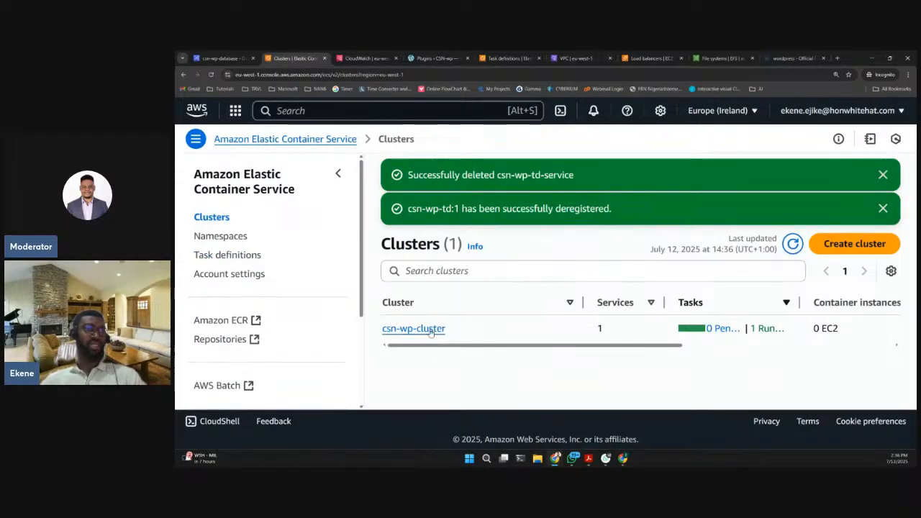
{"action": "left_click", "coordinate": [407, 330]}
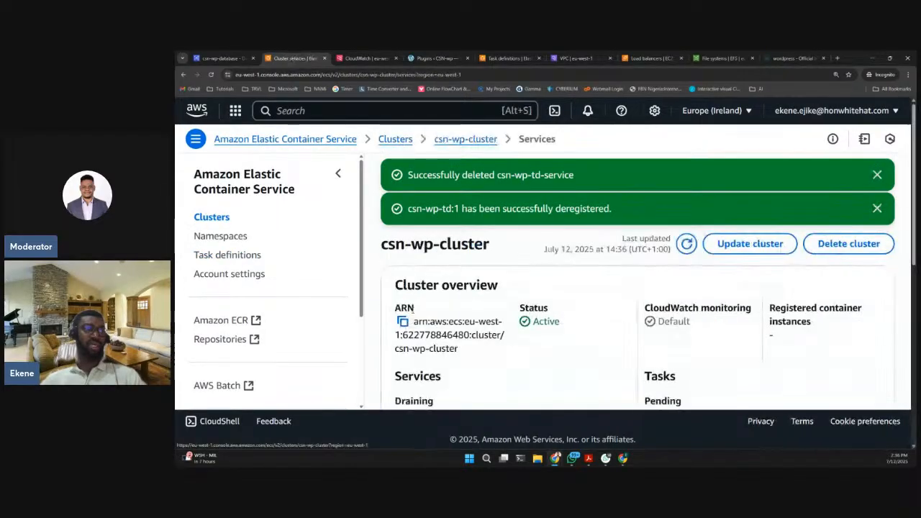
{"action": "left_click", "coordinate": [849, 245]}
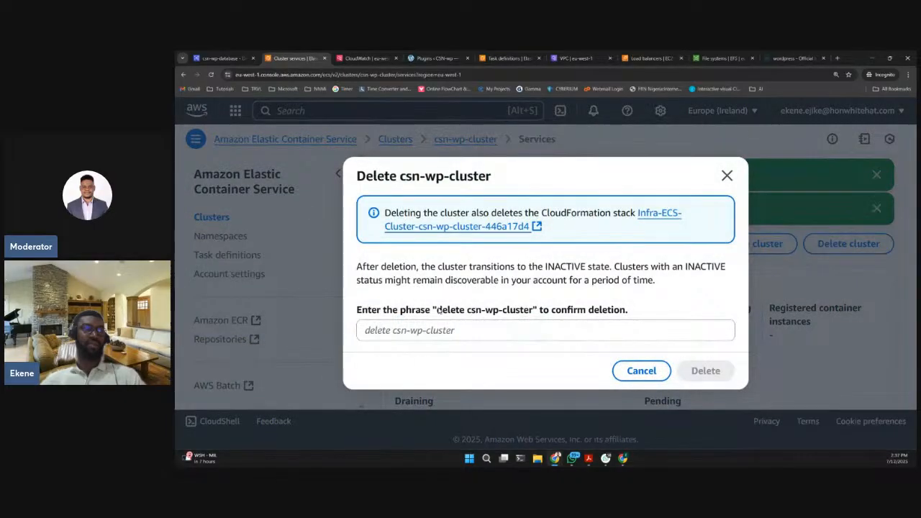
{"action": "left_click_drag", "start_coordinate": [438, 309], "coordinate": [533, 311]}
{"action": "key", "text": "ctrl+c"}
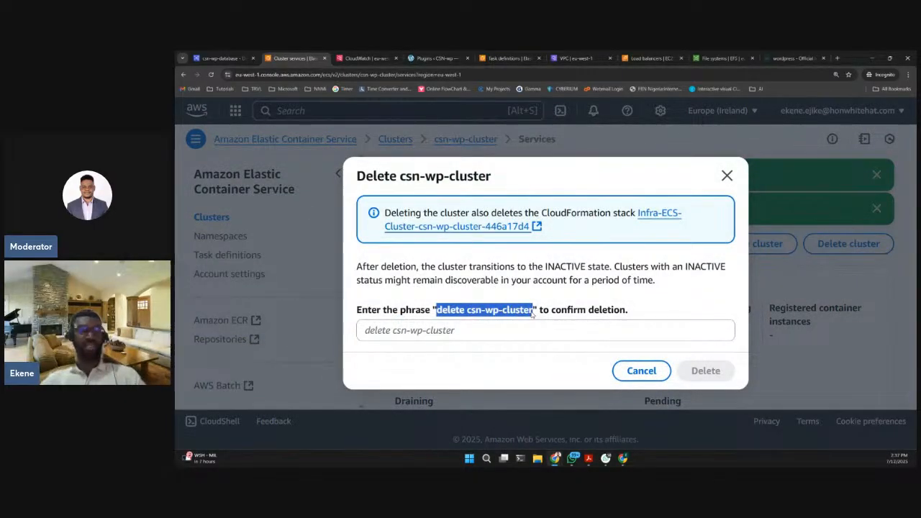
{"action": "left_click", "coordinate": [513, 337]}
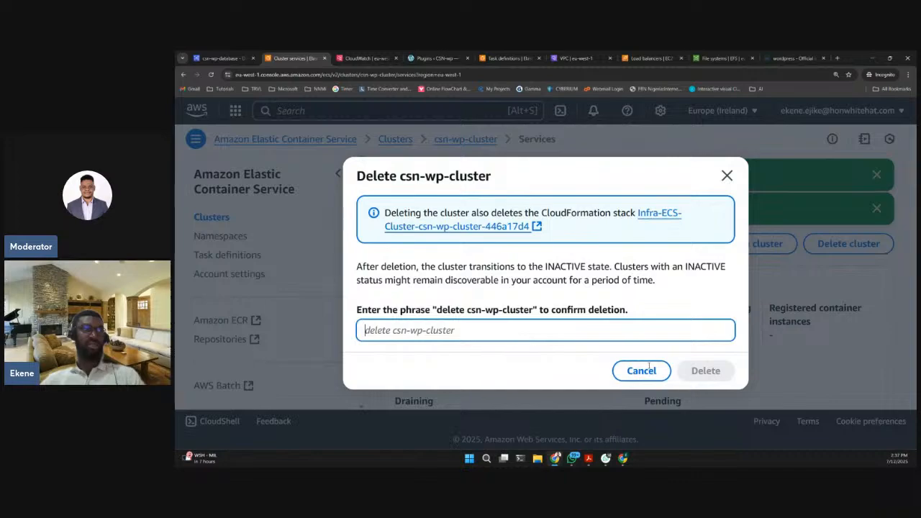
{"action": "key", "text": "ctrl+v"}
{"action": "left_click", "coordinate": [706, 371]}
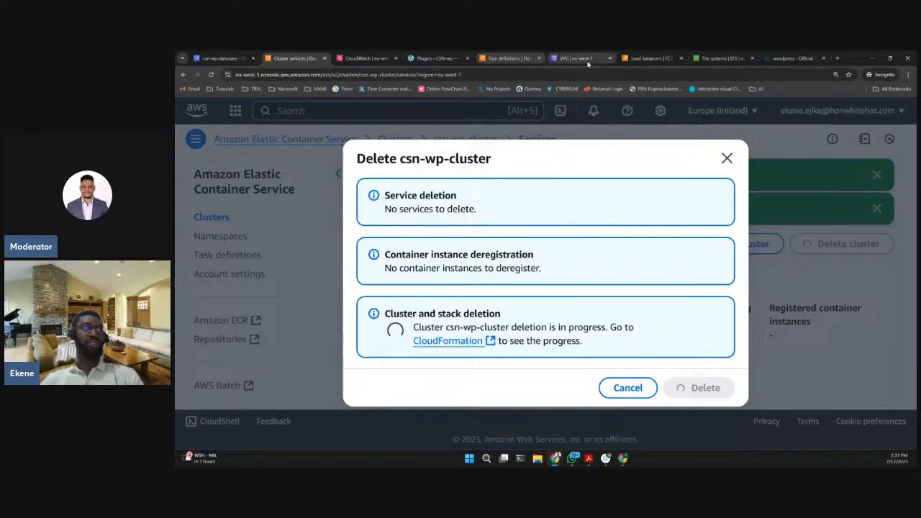
- Switch to the EC2 load balancers page and close the EFS file systems page
{"action": "left_click", "coordinate": [641, 58]}
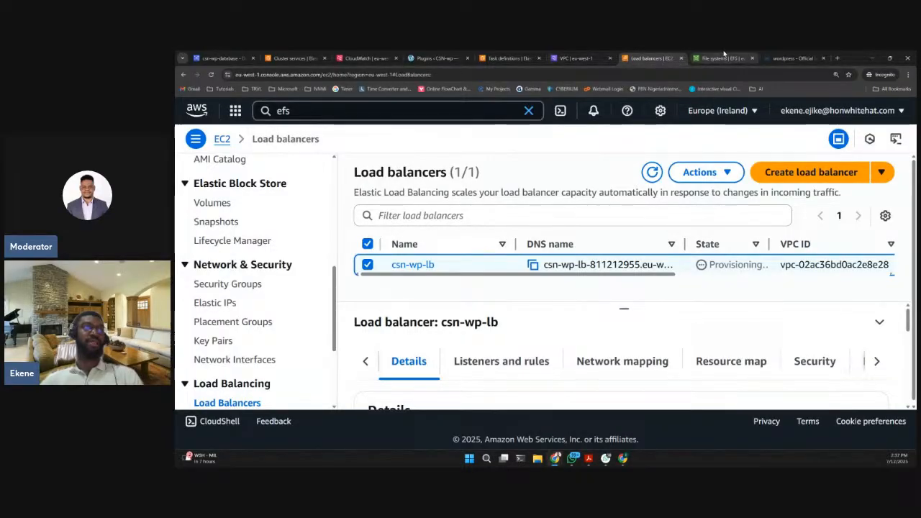
{"action": "left_click", "coordinate": [752, 58]}
{"action": "left_click", "coordinate": [339, 112]}
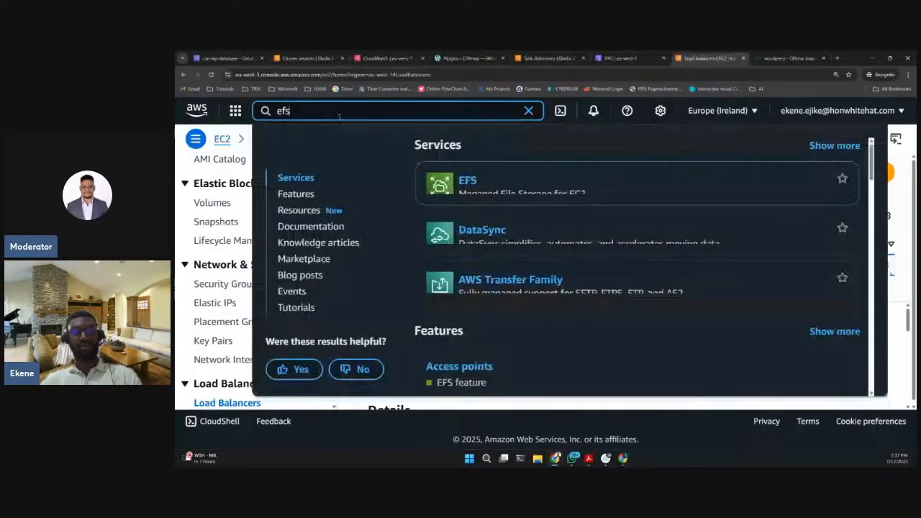
{"action": "key", "text": "BackSpace"}
{"action": "key", "text": "BackSpace"}
{"action": "key", "text": "BackSpace"}
{"action": "type", "text": "l"}
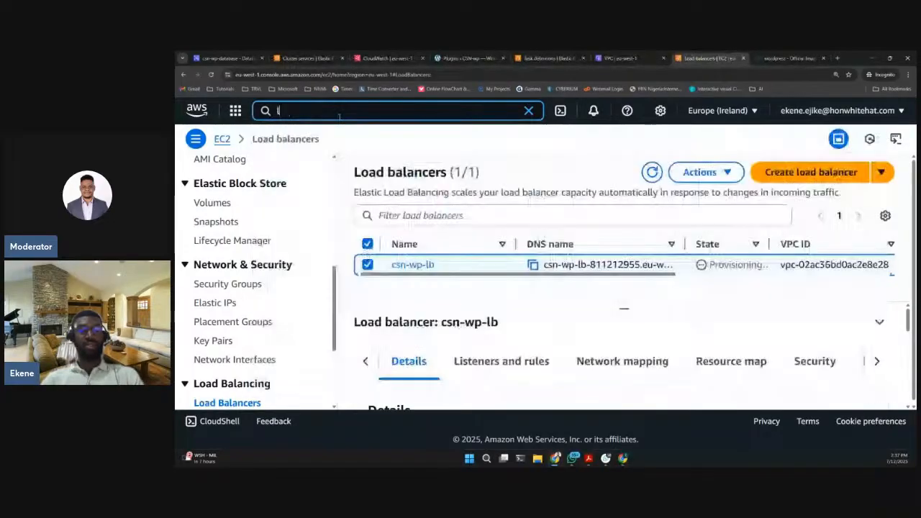
{"action": "type", "text": "oad bala"}
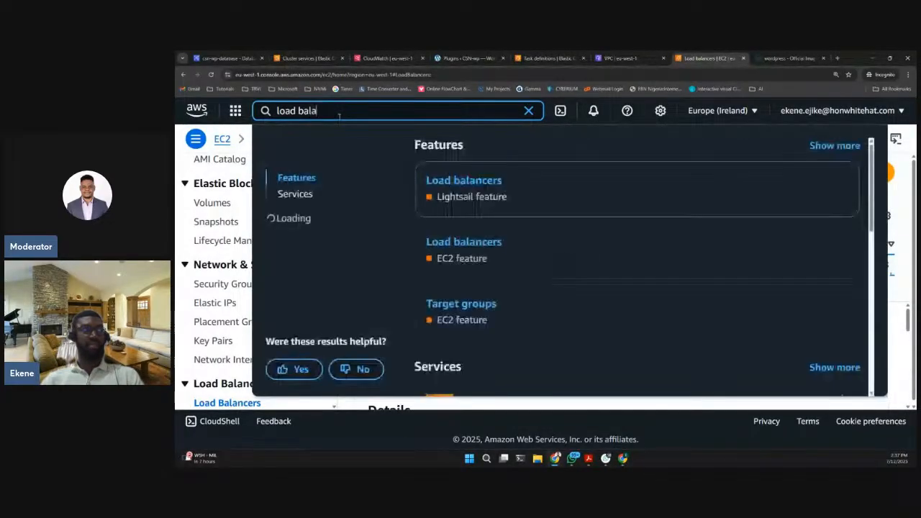
{"action": "type", "text": "cncers"}
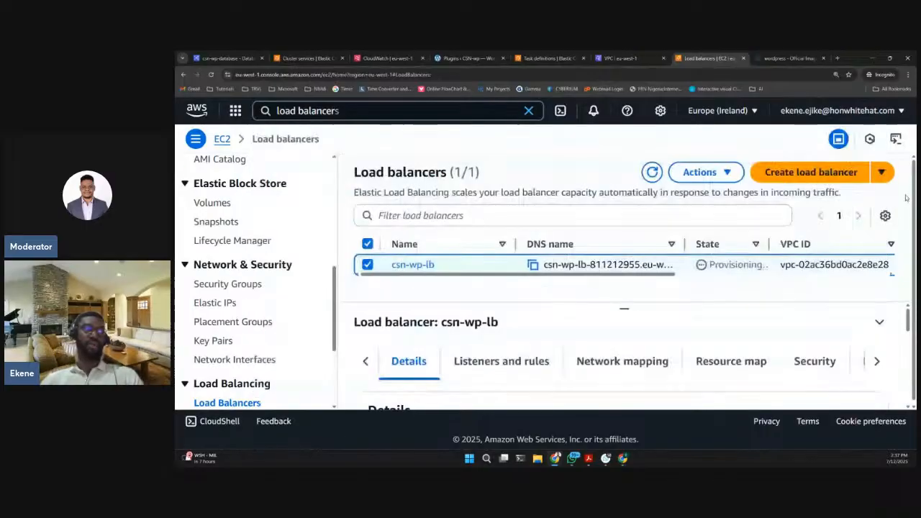
{"action": "left_click", "coordinate": [906, 197]}
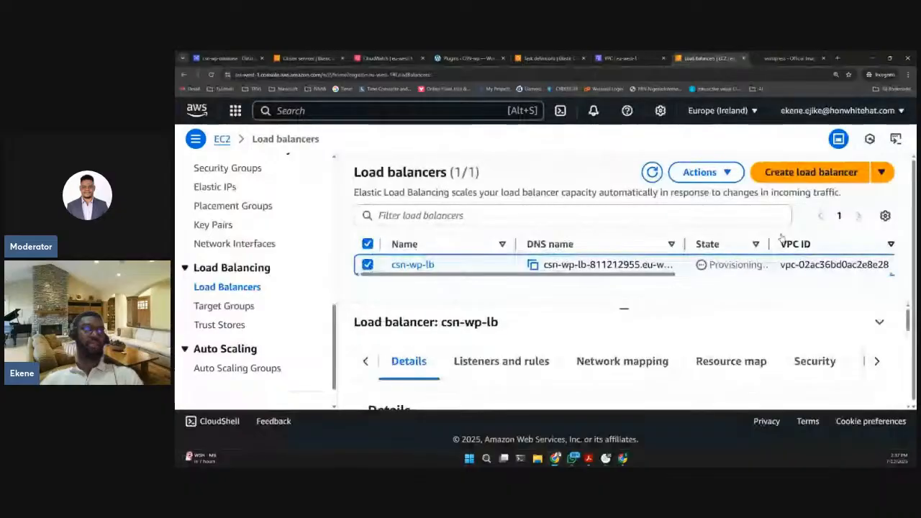
- Delete the csn-wp-lb load balancer, confirming with "confirm"
{"action": "left_click", "coordinate": [708, 172]}
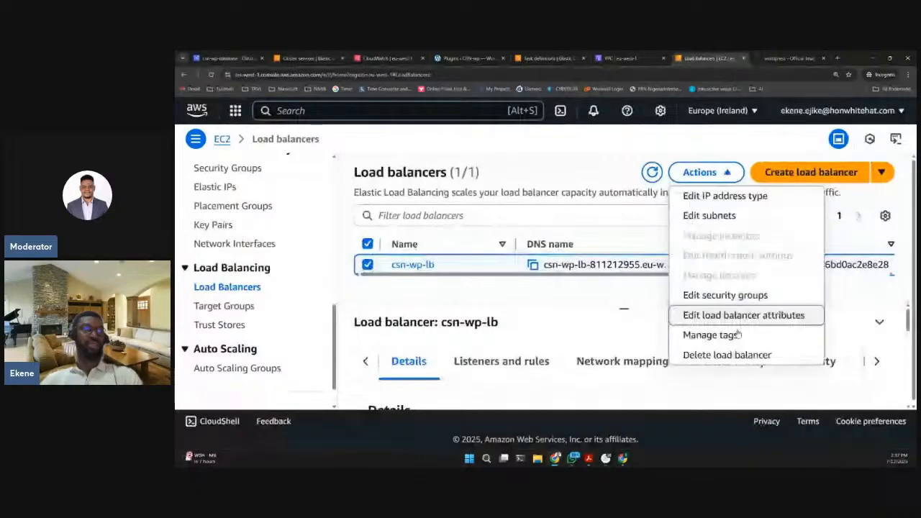
{"action": "left_click", "coordinate": [733, 355]}
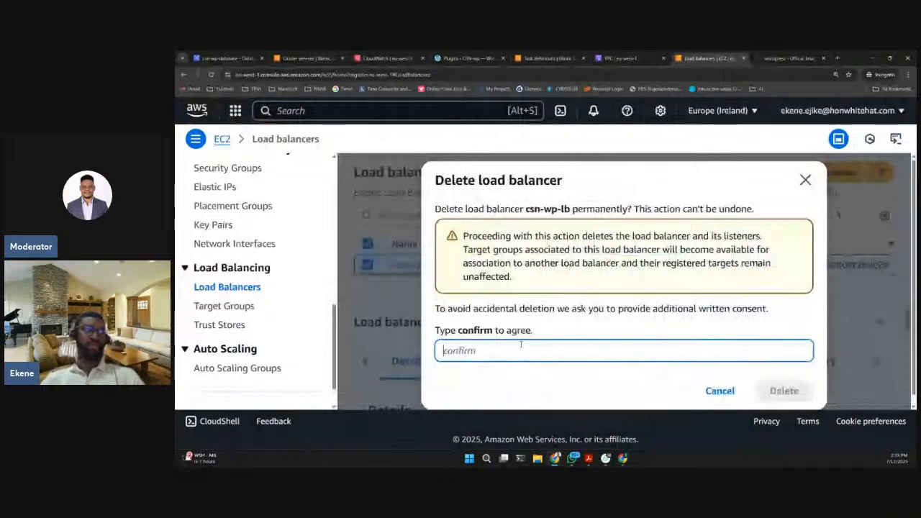
{"action": "type", "text": "confirm"}
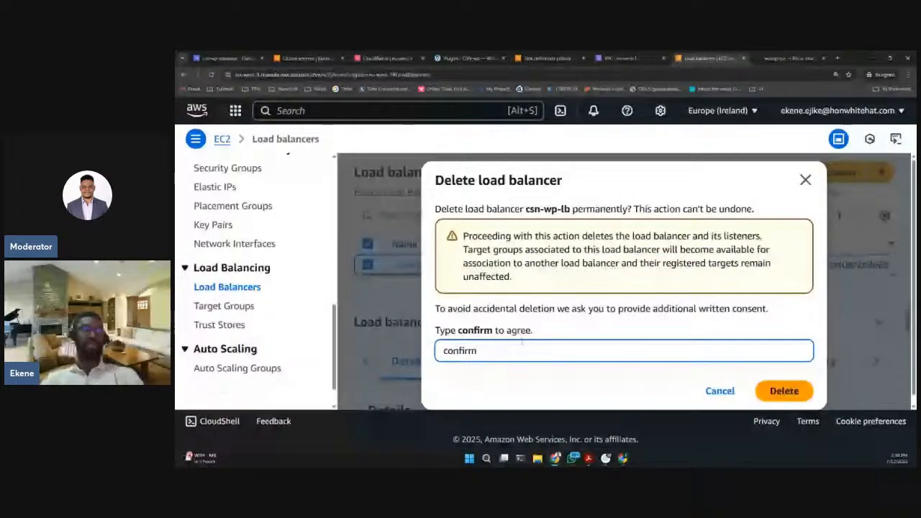
{"action": "key", "text": "Return"}
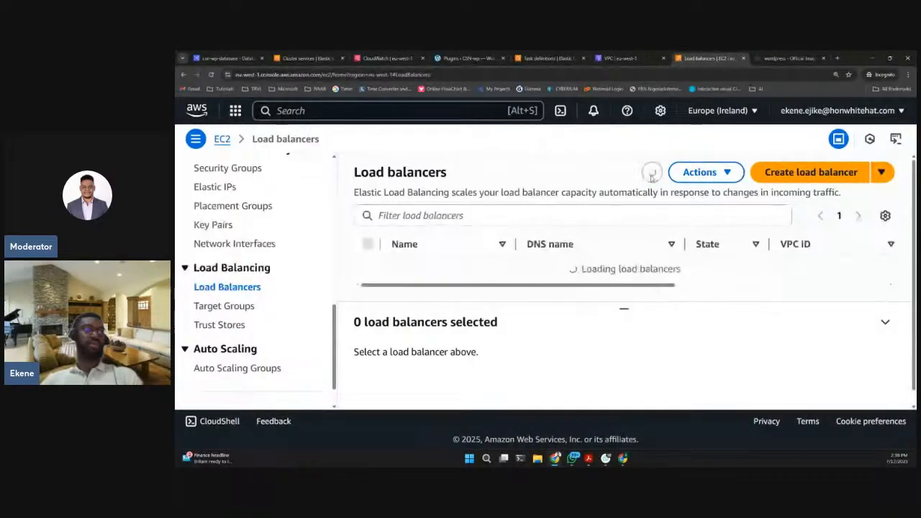
- Delete the csn-wp-tg target group from the EC2 target groups list
{"action": "left_click", "coordinate": [223, 307]}
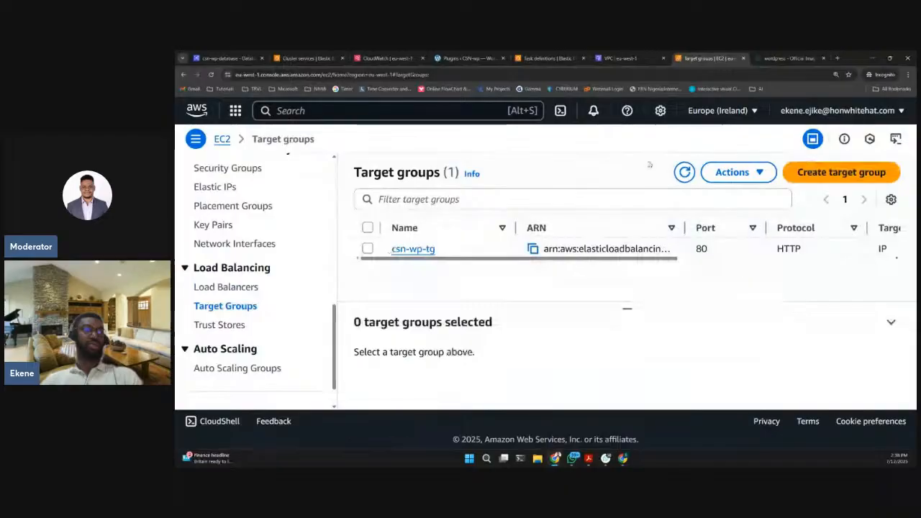
{"action": "left_click", "coordinate": [684, 173]}
{"action": "left_click", "coordinate": [685, 174]}
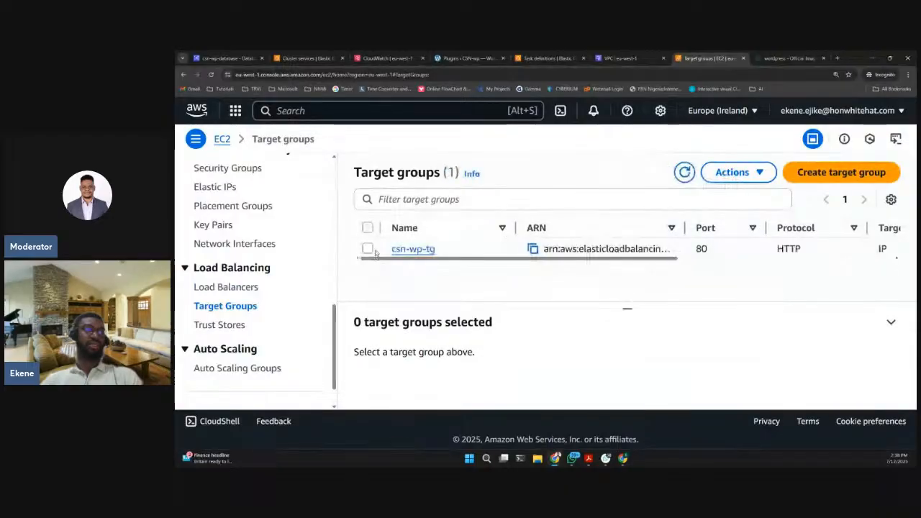
{"action": "left_click", "coordinate": [732, 174]}
{"action": "left_click", "coordinate": [627, 200]}
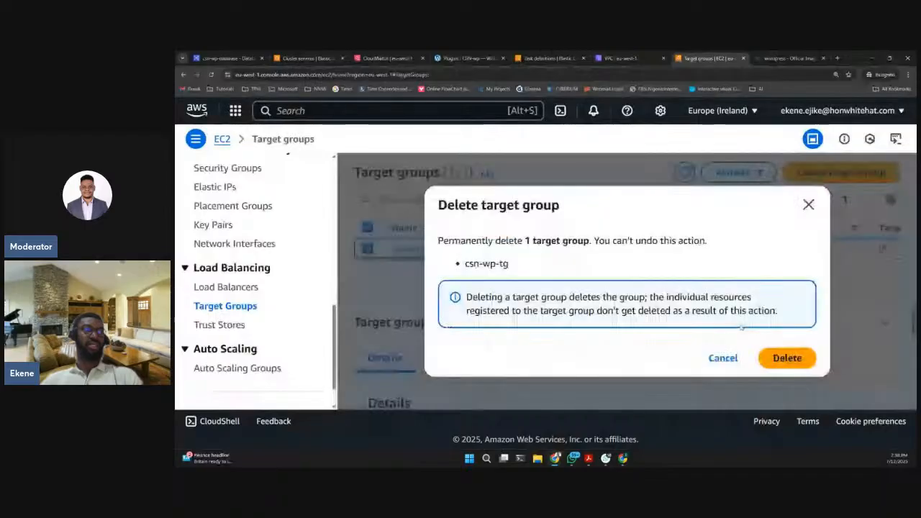
{"action": "left_click", "coordinate": [787, 357]}
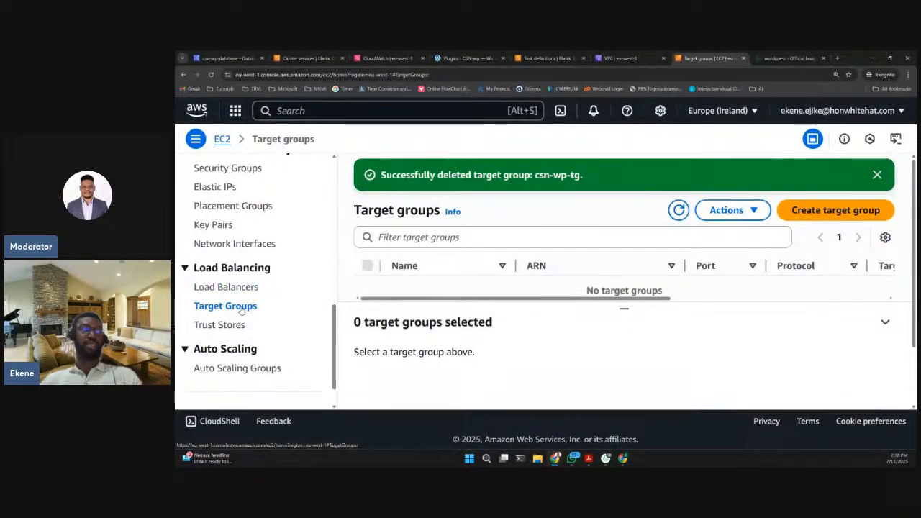
- Refresh the target groups list and recheck the deletion status of csn-wp-database on its reloaded details page
{"action": "left_click", "coordinate": [679, 212]}
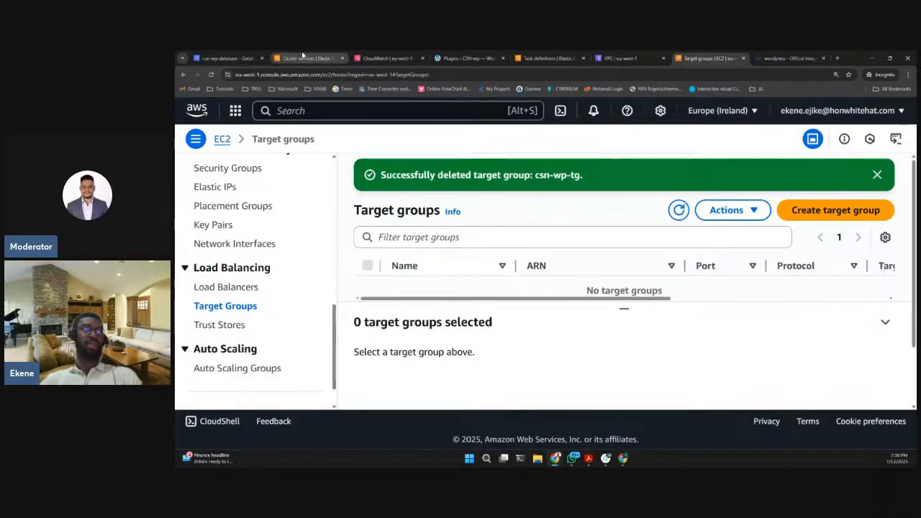
{"action": "left_click", "coordinate": [229, 58]}
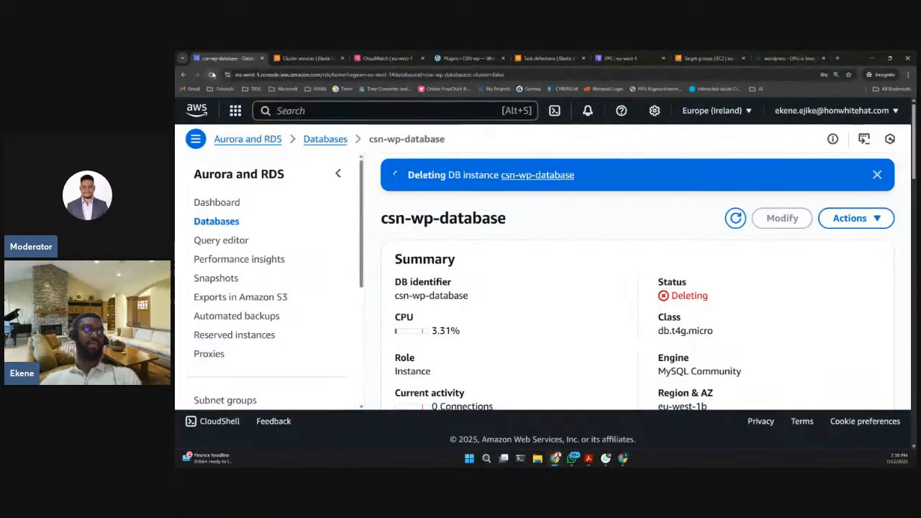
{"action": "left_click", "coordinate": [211, 75]}
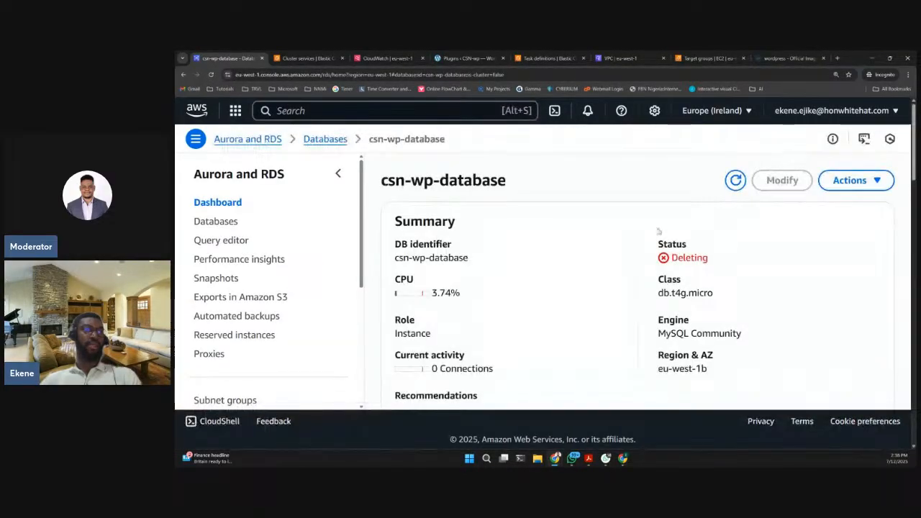
- Close the csn-wp-cluster deletion summary and dismiss the notifications on the ECS clusters list
{"action": "left_click", "coordinate": [303, 61]}
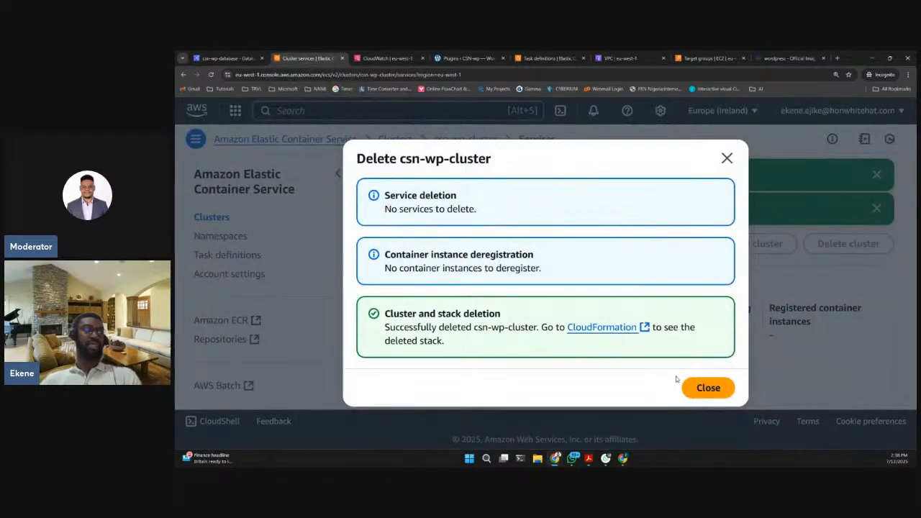
{"action": "left_click", "coordinate": [702, 390]}
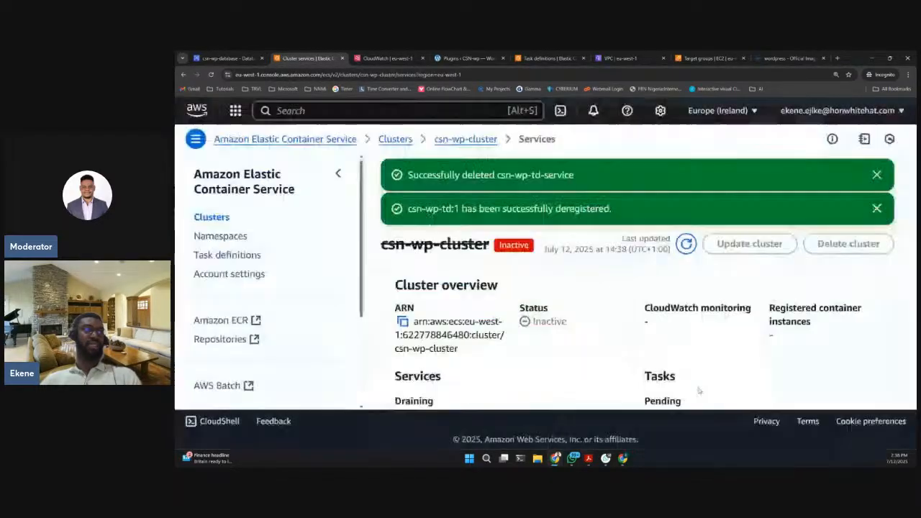
{"action": "left_click", "coordinate": [220, 221]}
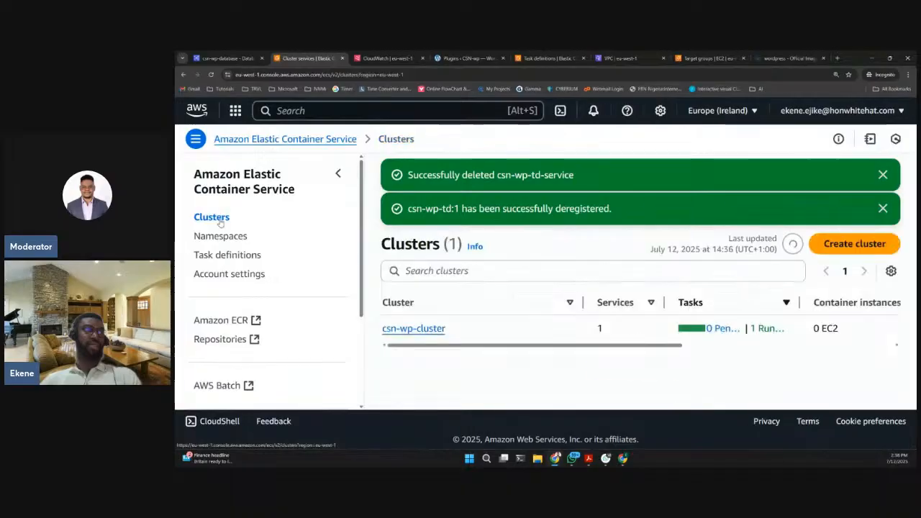
{"action": "left_click", "coordinate": [877, 174]}
{"action": "left_click", "coordinate": [877, 175]}
- Open the ECS task definitions list and refresh it to check for remaining active task definitions
{"action": "left_click", "coordinate": [227, 255]}
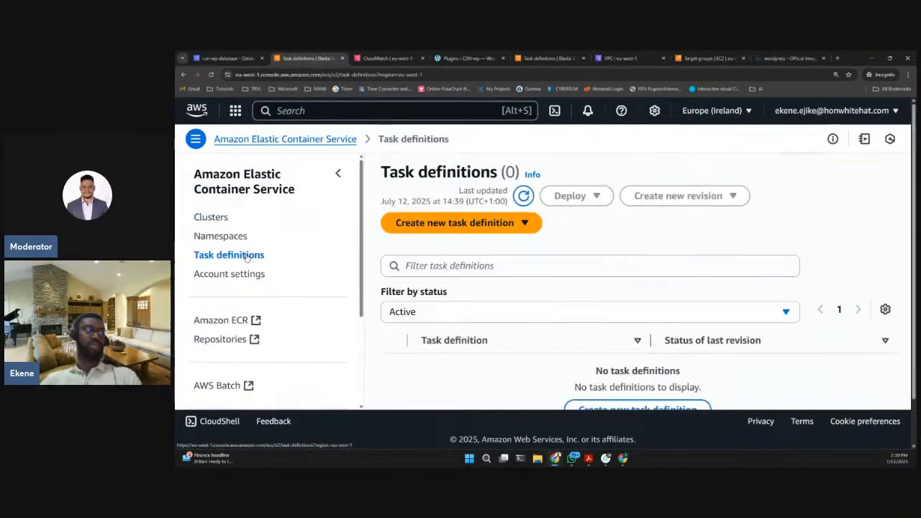
{"action": "scroll", "coordinate": [575, 251], "scroll_direction": "down", "scroll_amount": 2}
{"action": "scroll", "coordinate": [570, 266], "scroll_direction": "up", "scroll_amount": 2}
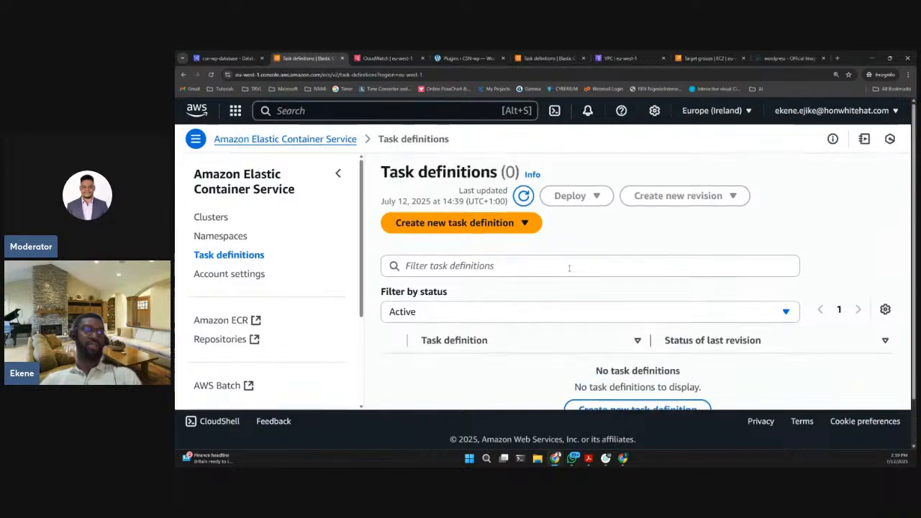
{"action": "left_click", "coordinate": [524, 200]}
{"action": "left_click", "coordinate": [524, 199]}
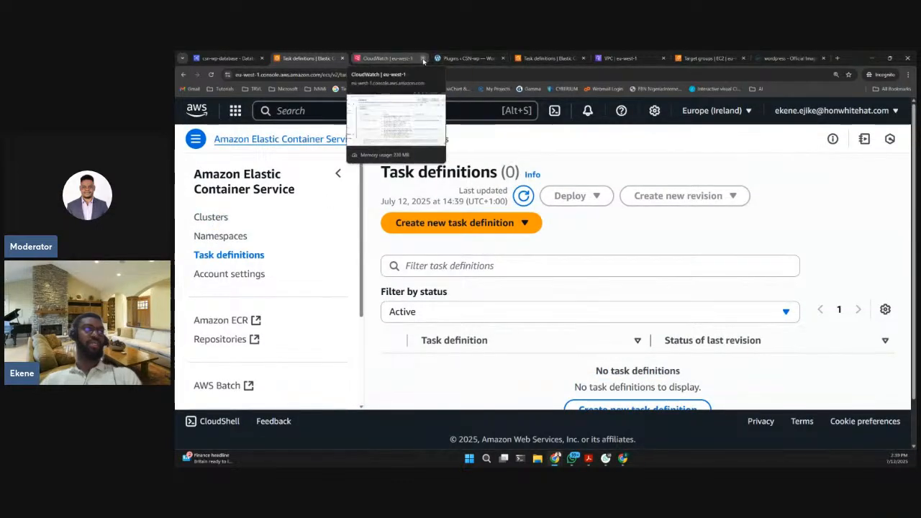
- Close the CloudWatch log events page and reload the WordPress plugins page to test whether the site still responds
{"action": "left_click", "coordinate": [395, 58]}
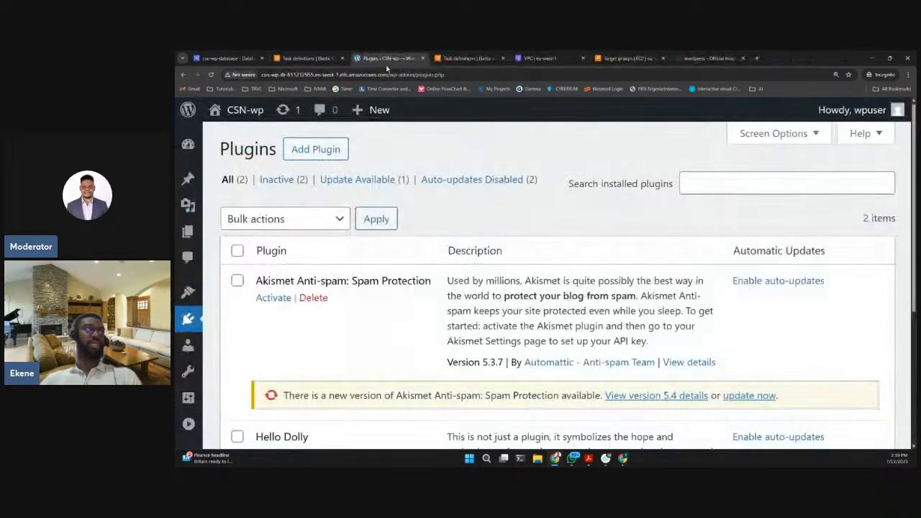
{"action": "left_click", "coordinate": [423, 58]}
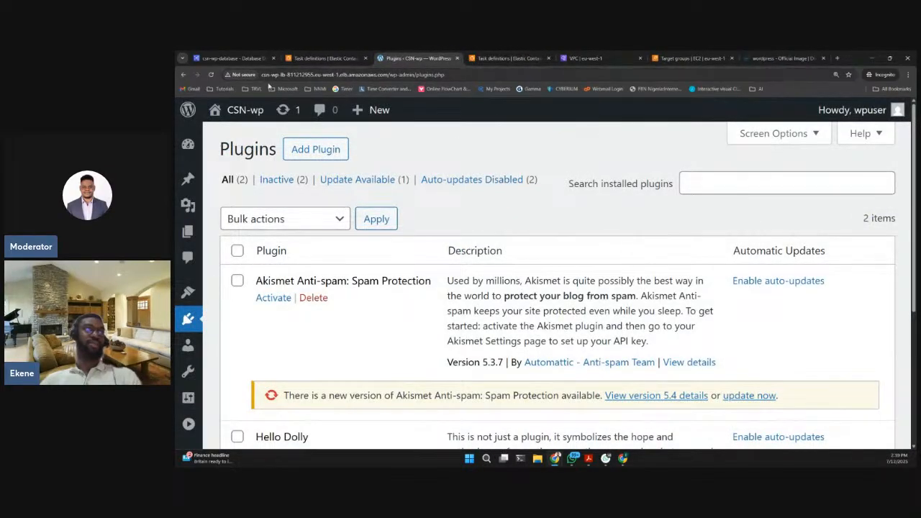
{"action": "left_click", "coordinate": [211, 75]}
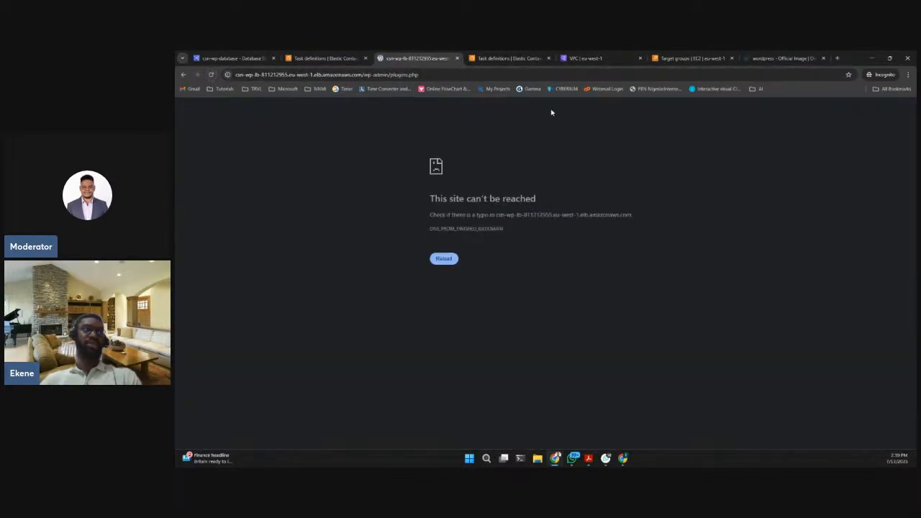
- Examine the load balancer host name and the wp-admin/plugins.php path in the WordPress site's address
{"action": "left_click", "coordinate": [312, 76]}
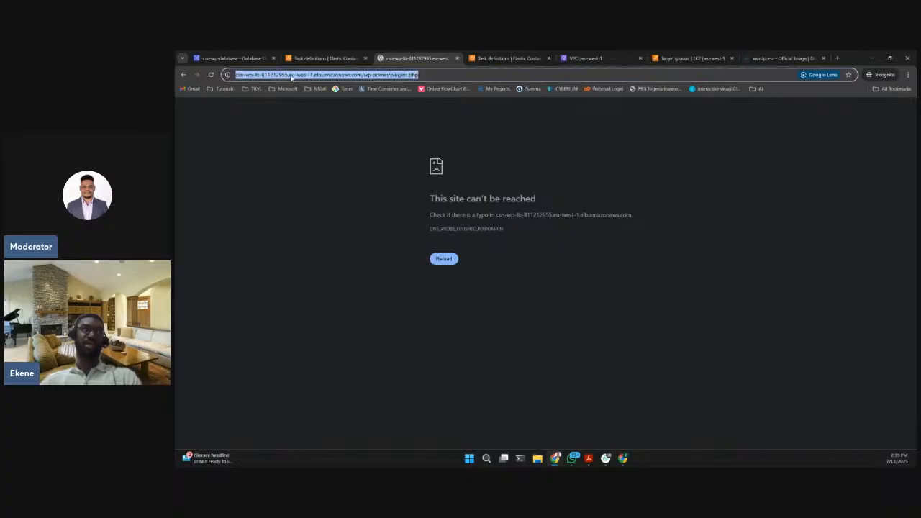
{"action": "left_click", "coordinate": [311, 75]}
{"action": "left_click_drag", "start_coordinate": [363, 75], "coordinate": [237, 76]}
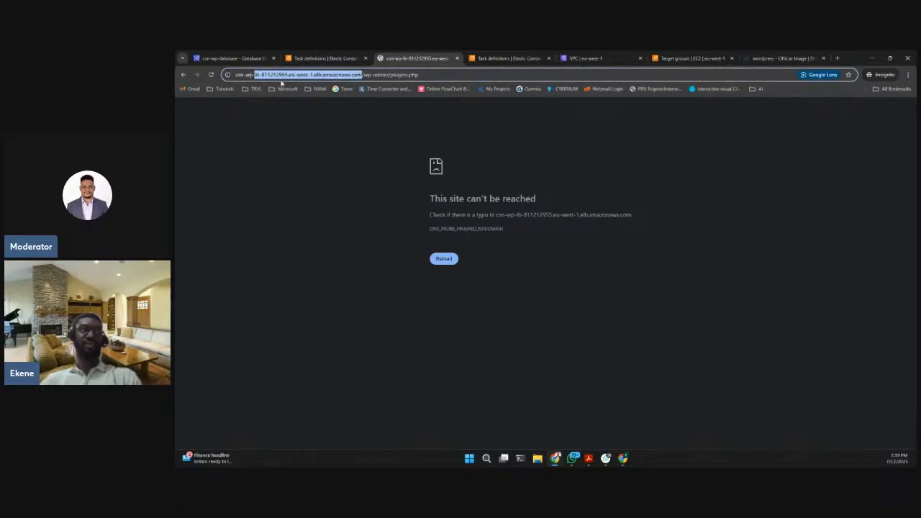
{"action": "left_click", "coordinate": [399, 169]}
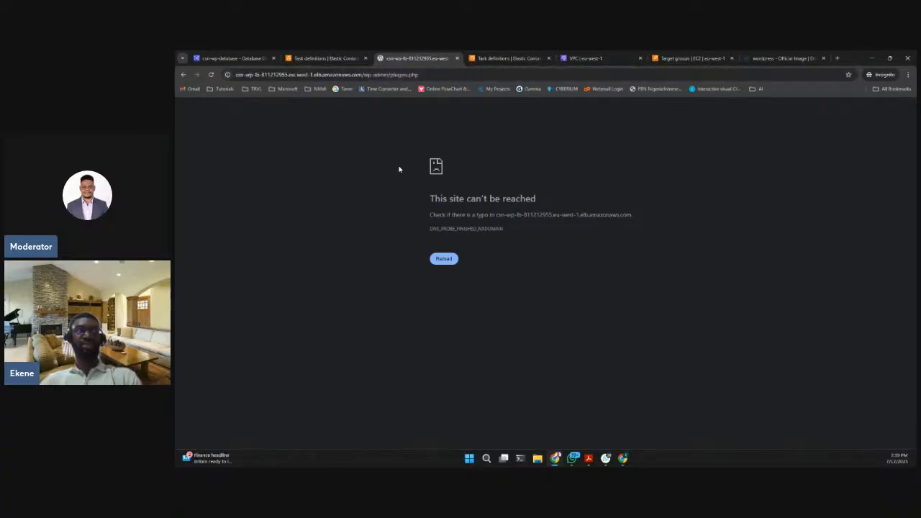
{"action": "left_click_drag", "start_coordinate": [388, 75], "coordinate": [446, 77]}
{"action": "left_click", "coordinate": [383, 74]}
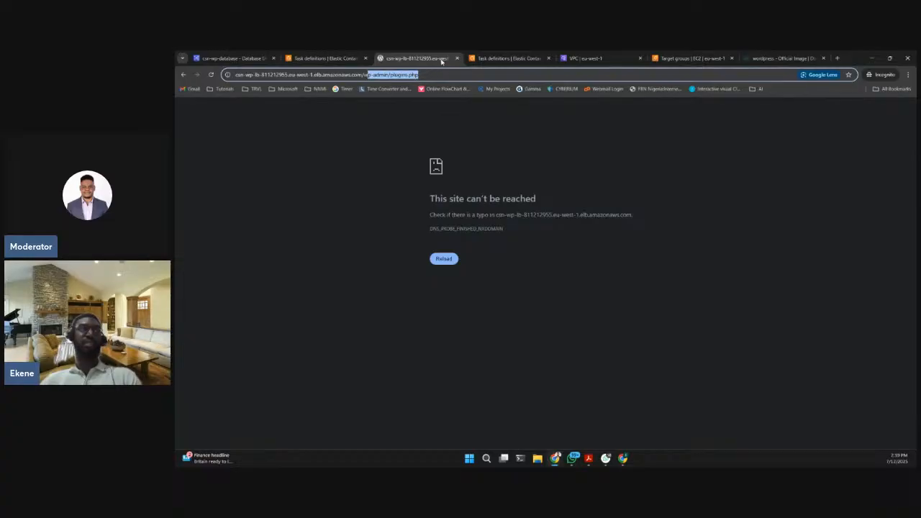
- Review the open task definitions, security group and target groups pages, and check the RDS databases list for csn-wp-database
{"action": "left_click", "coordinate": [479, 58]}
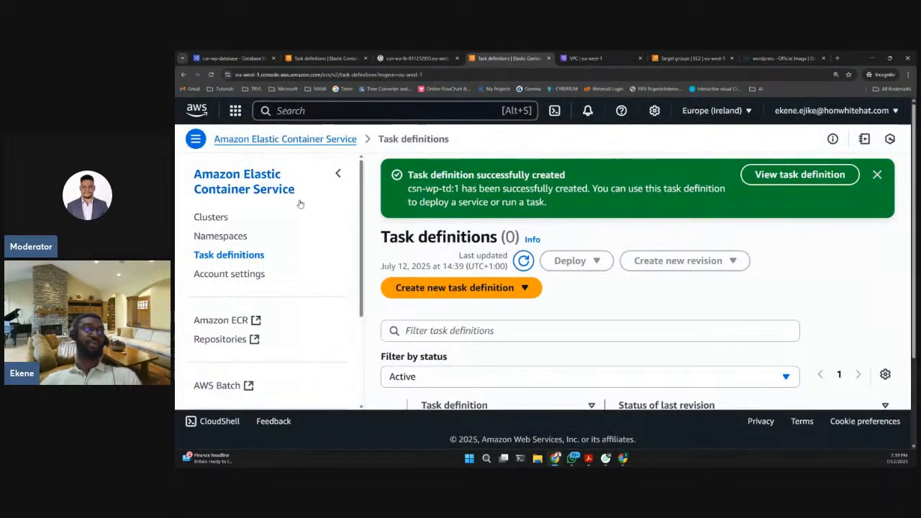
{"action": "left_click", "coordinate": [606, 62]}
{"action": "scroll", "coordinate": [575, 252], "scroll_direction": "up", "scroll_amount": 1}
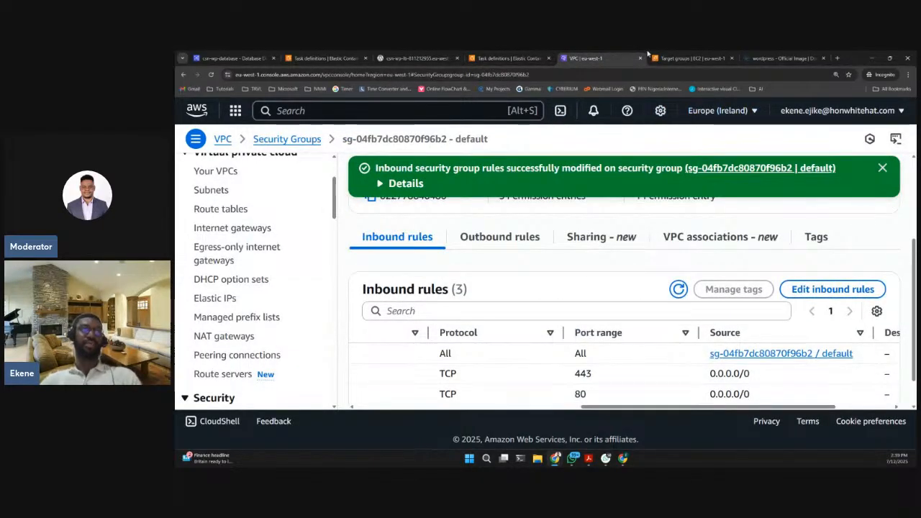
{"action": "left_click", "coordinate": [691, 57]}
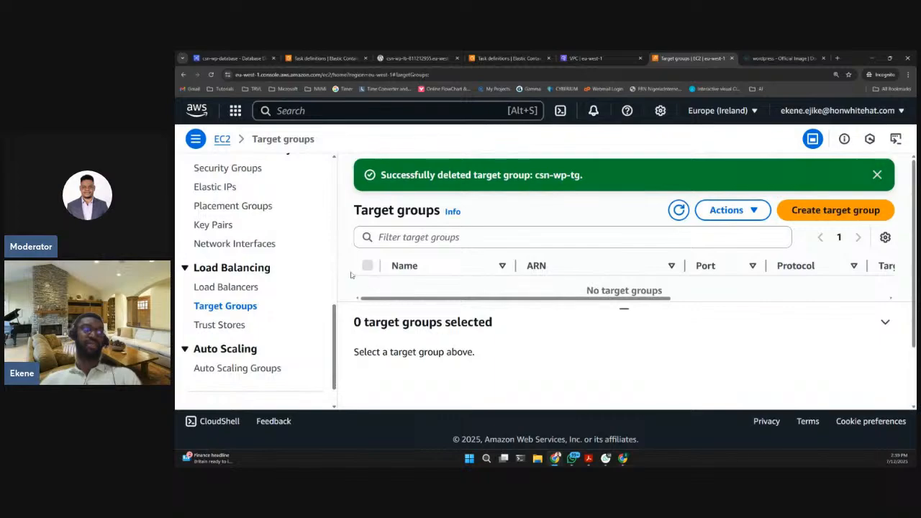
{"action": "left_click", "coordinate": [221, 57]}
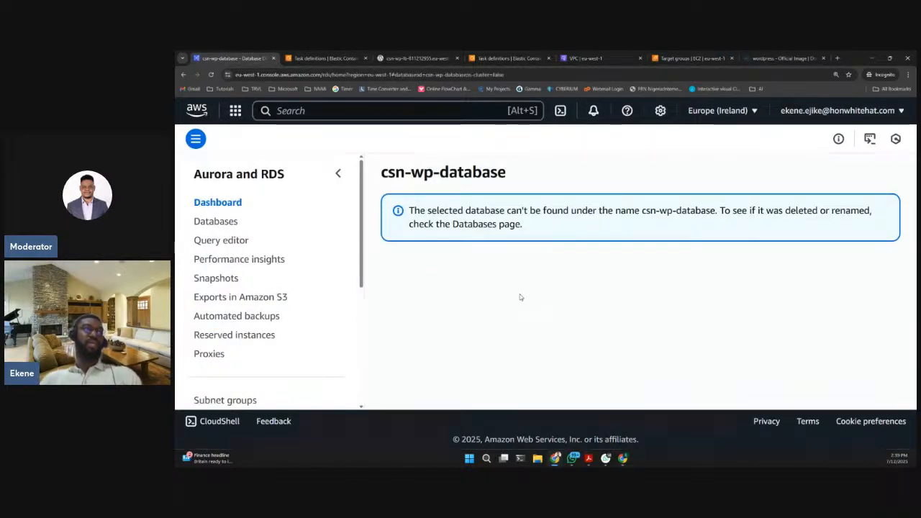
{"action": "left_click", "coordinate": [213, 222]}
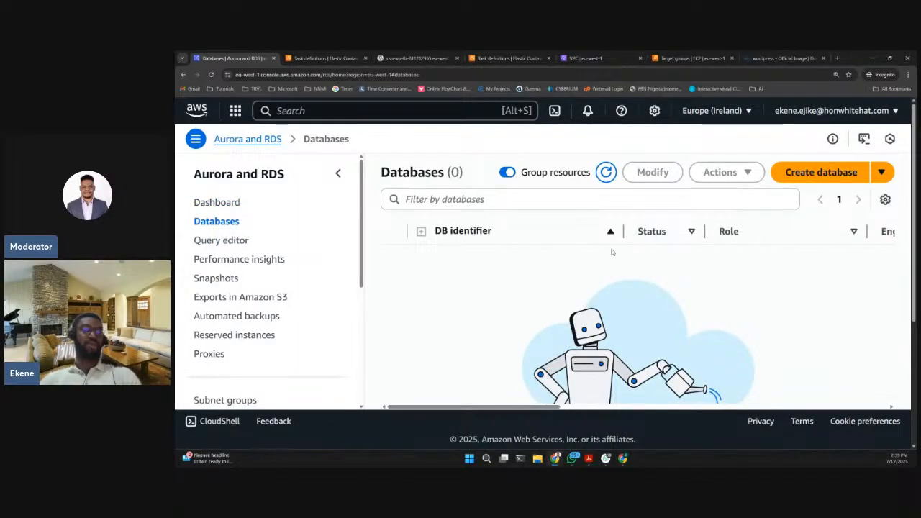